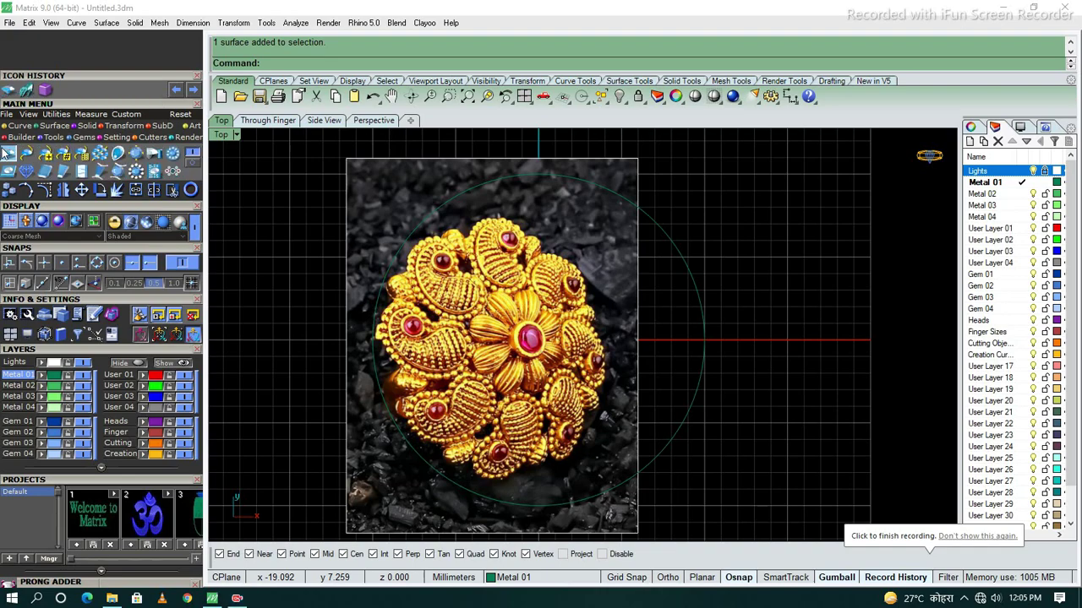
- Load a 5.0 round diamond at the flower centre and start a prong head around it
{"action": "left_click", "coordinate": [48, 582]}
{"action": "left_click", "coordinate": [29, 426]}
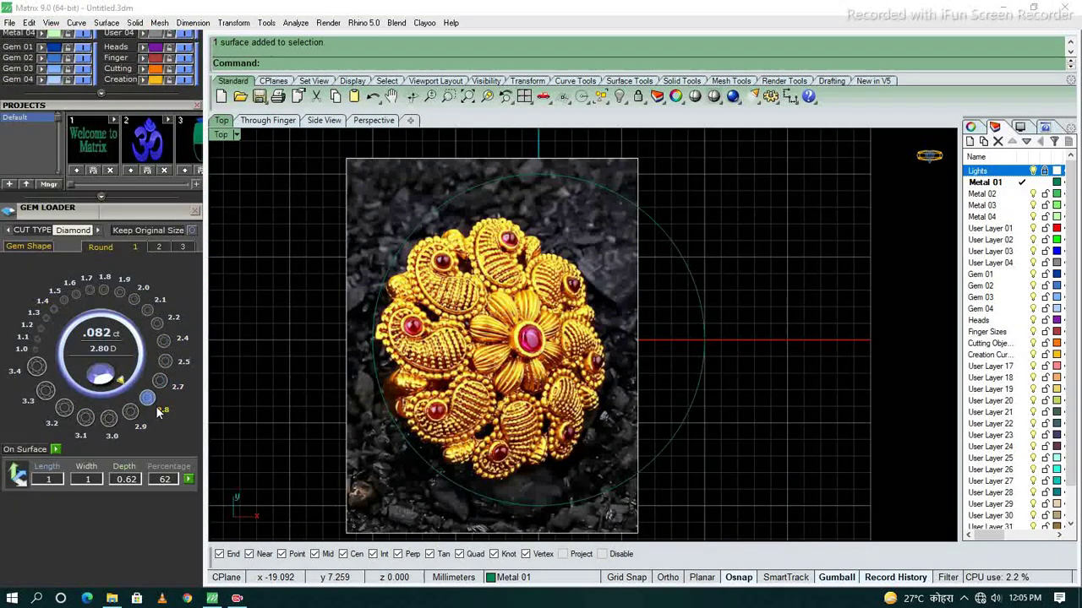
{"action": "left_click", "coordinate": [130, 411]}
{"action": "right_click_drag", "start_coordinate": [547, 337], "coordinate": [543, 326]}
{"action": "left_click", "coordinate": [129, 249]}
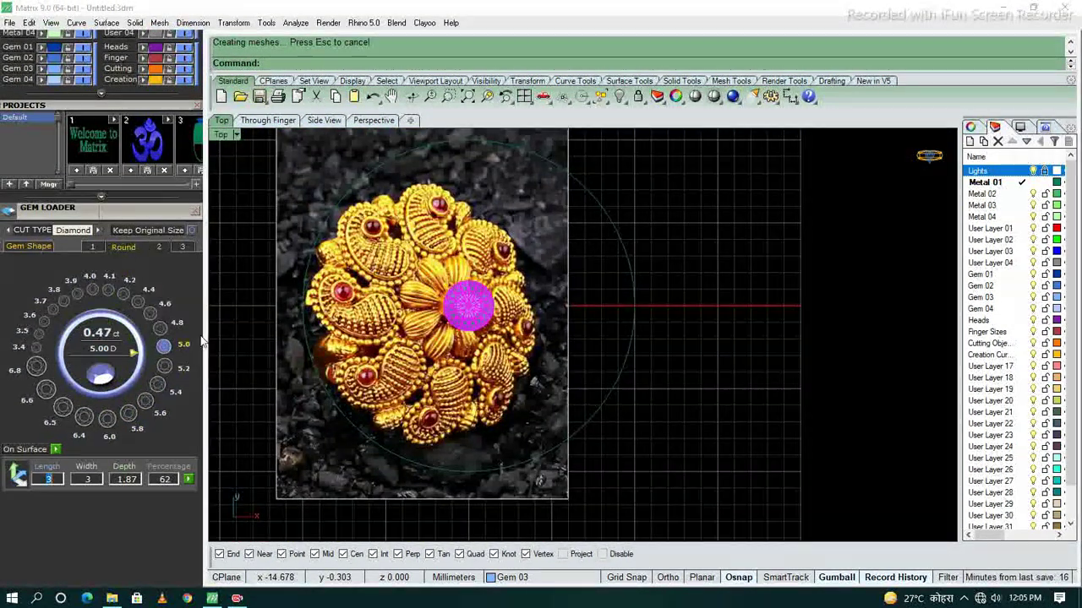
{"action": "scroll", "coordinate": [555, 325], "scroll_direction": "up", "scroll_amount": 3}
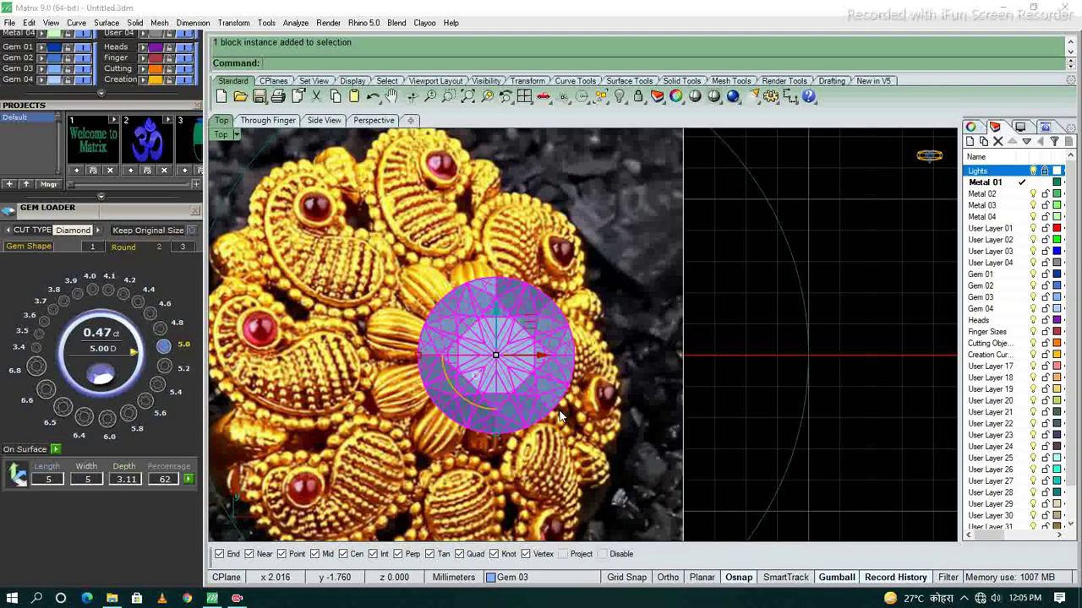
{"action": "key", "text": "F6"}
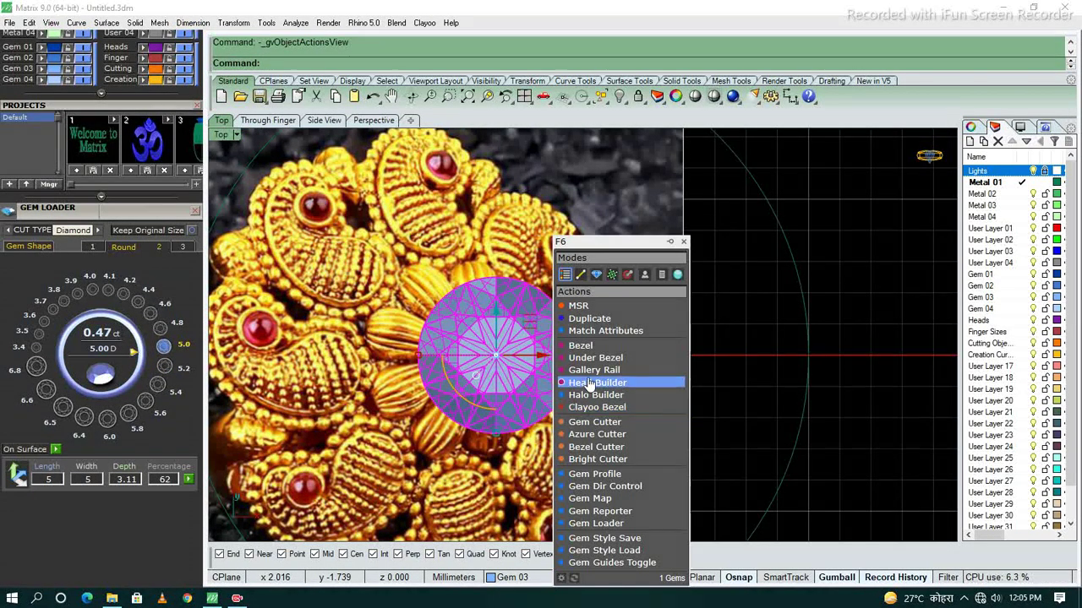
{"action": "left_click", "coordinate": [590, 384]}
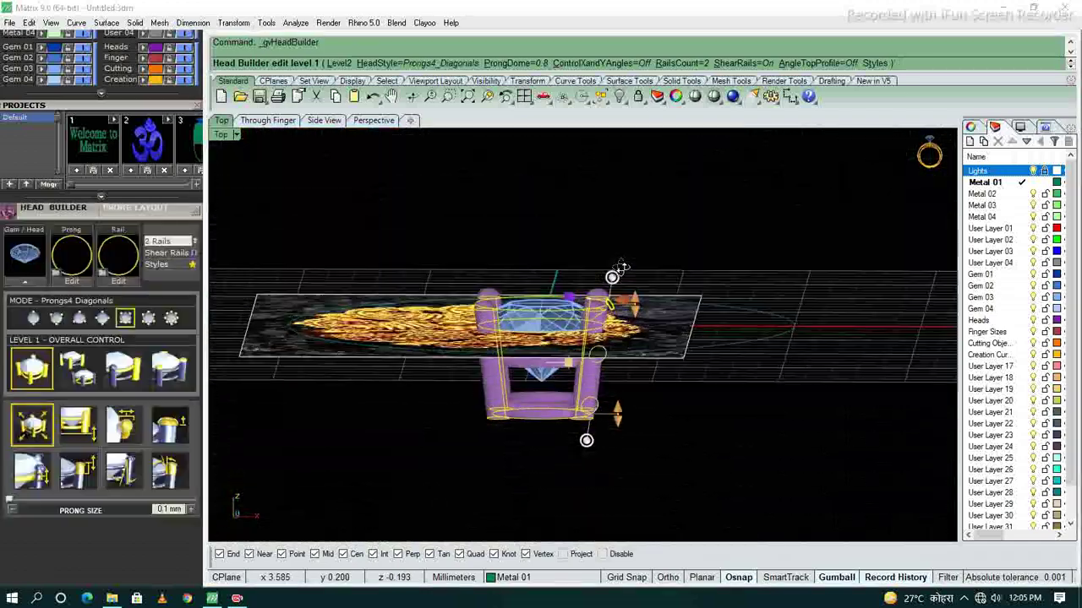
- Apply the Basket 01 head style and tilt the head 13.5° about the X axis
{"action": "type", "text": "t"}
{"action": "key", "text": "Return"}
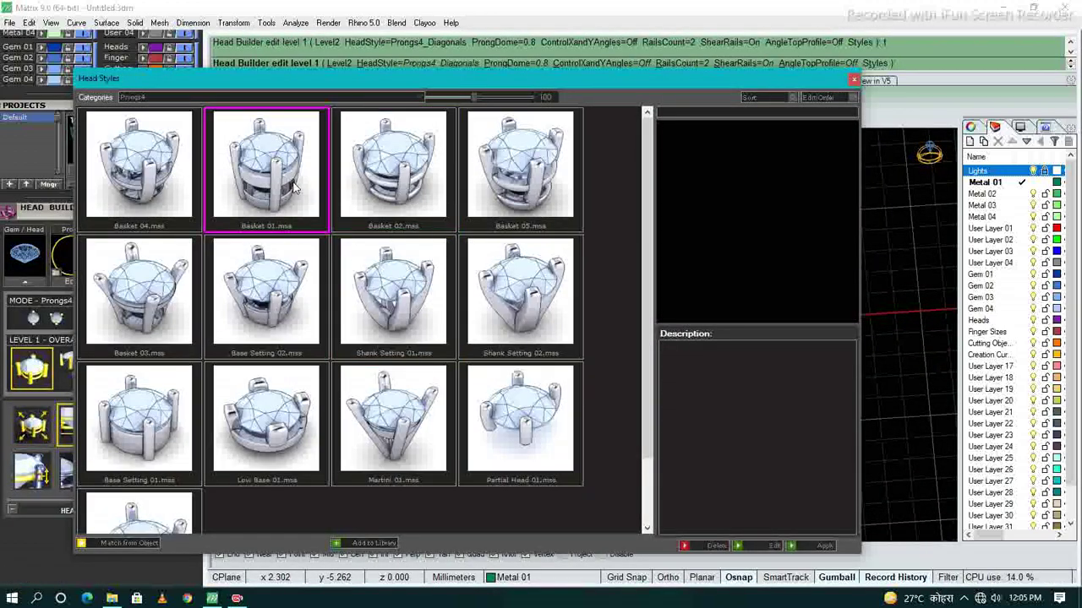
{"action": "left_click", "coordinate": [294, 188]}
{"action": "left_click", "coordinate": [810, 547]}
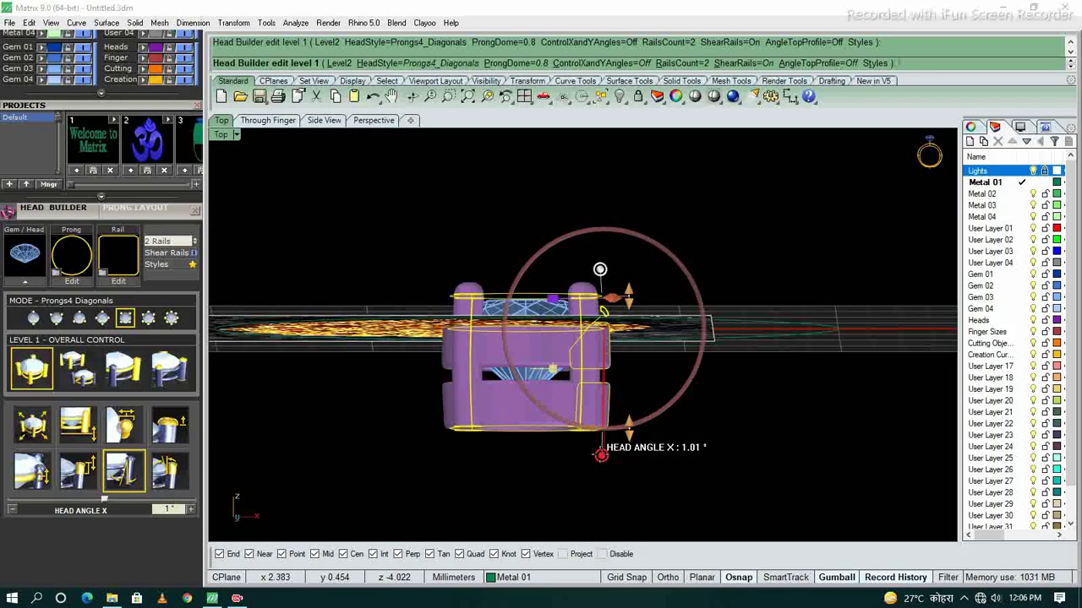
{"action": "left_click_drag", "start_coordinate": [600, 455], "coordinate": [572, 453]}
{"action": "key", "text": "Return"}
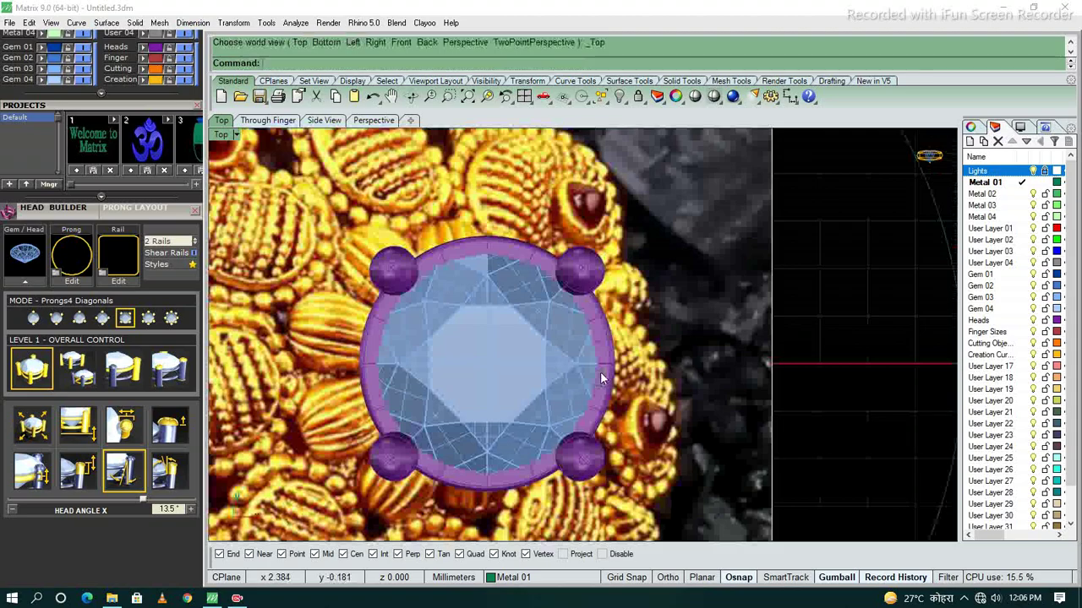
- Select the reference photo surface and adjust the zoom over the flower
{"action": "left_click", "coordinate": [547, 290]}
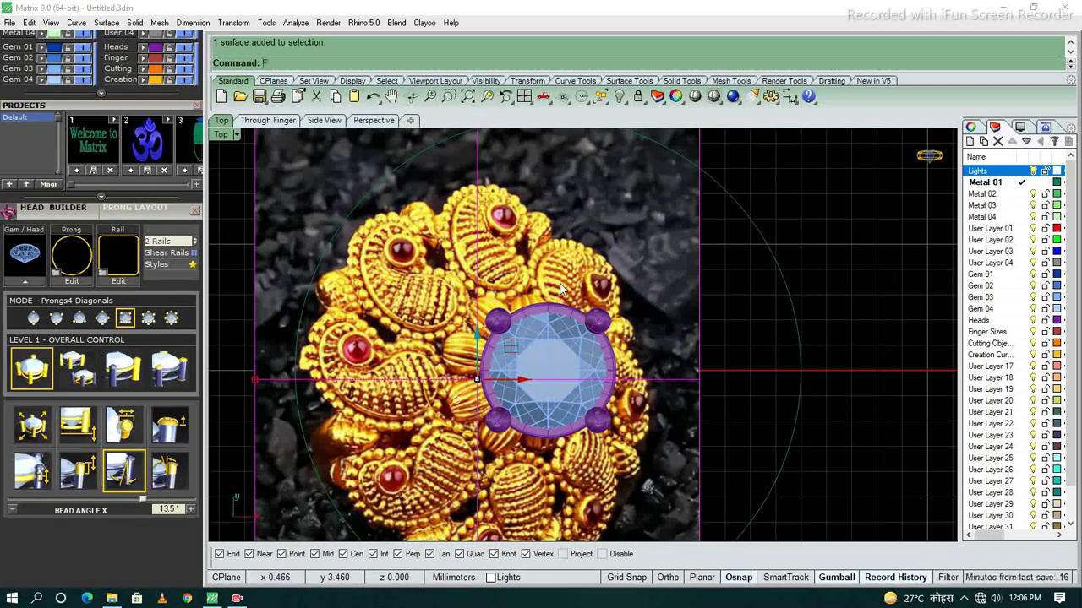
{"action": "scroll", "coordinate": [535, 362], "scroll_direction": "up", "scroll_amount": 3}
{"action": "scroll", "coordinate": [594, 369], "scroll_direction": "down", "scroll_amount": 2}
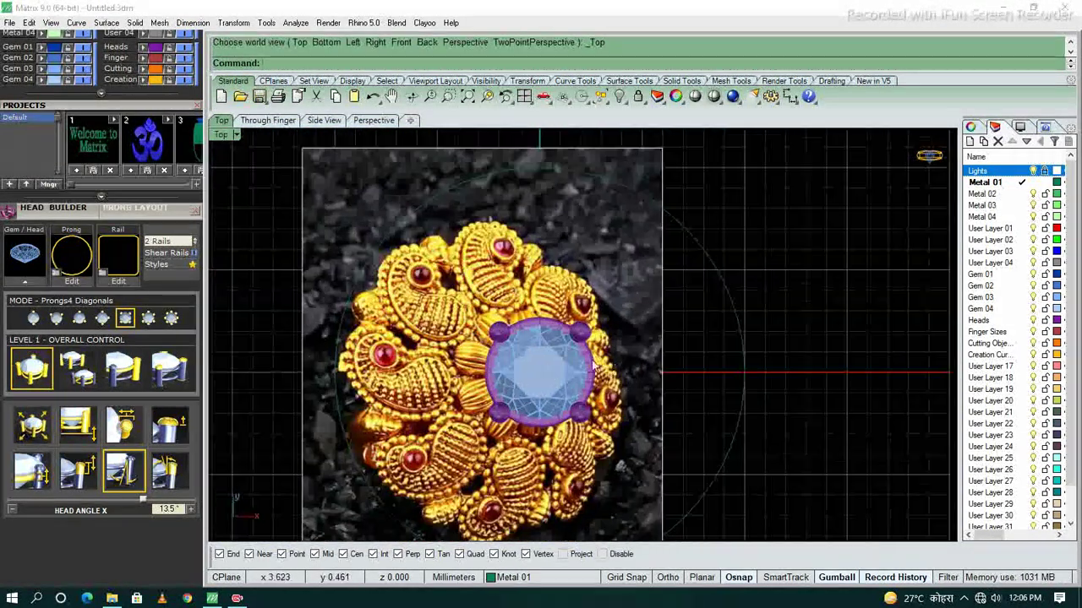
{"action": "scroll", "coordinate": [593, 367], "scroll_direction": "up", "scroll_amount": 2}
{"action": "scroll", "coordinate": [623, 433], "scroll_direction": "up", "scroll_amount": 1}
- Hide the gem head and make Metal 02 the current layer
{"action": "left_click", "coordinate": [690, 372]}
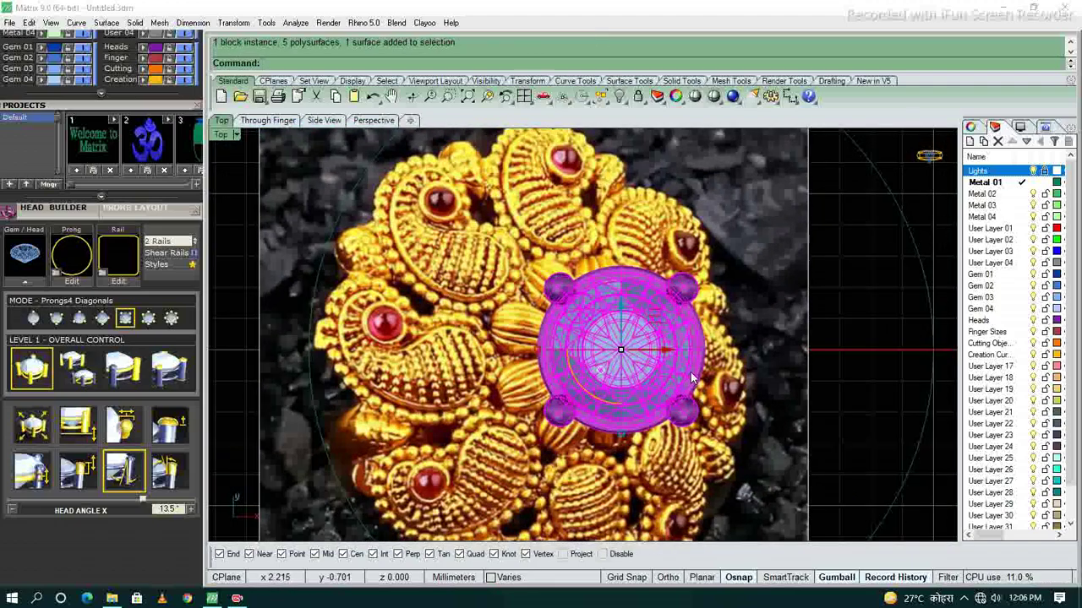
{"action": "key", "text": "ctrl+h"}
{"action": "left_click", "coordinate": [985, 193]}
{"action": "scroll", "coordinate": [586, 300], "scroll_direction": "up", "scroll_amount": 2}
{"action": "scroll", "coordinate": [586, 306], "scroll_direction": "up", "scroll_amount": 2}
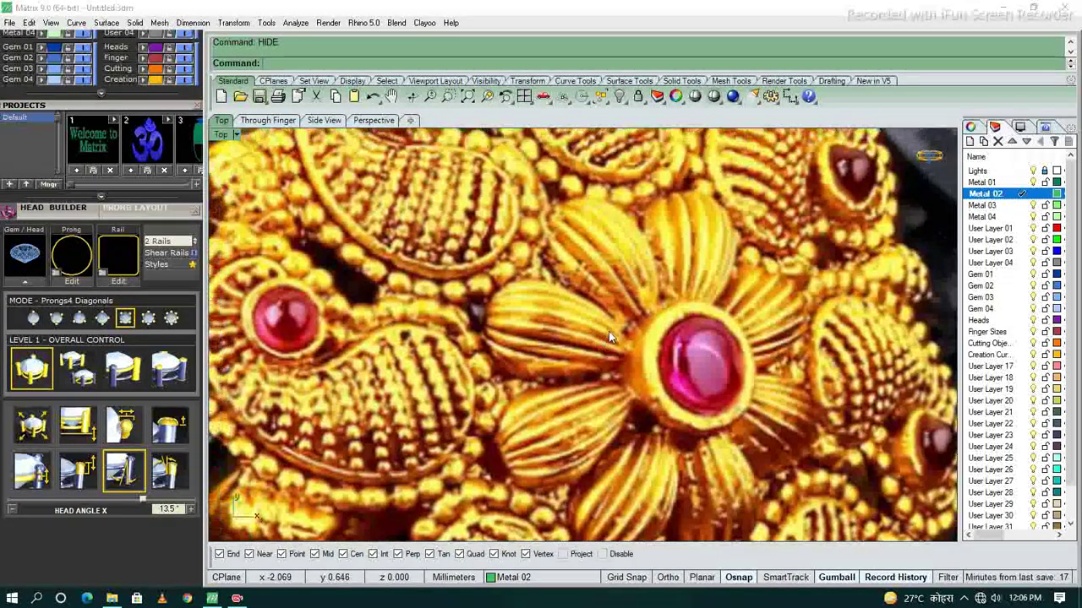
{"action": "scroll", "coordinate": [548, 389], "scroll_direction": "down", "scroll_amount": 2}
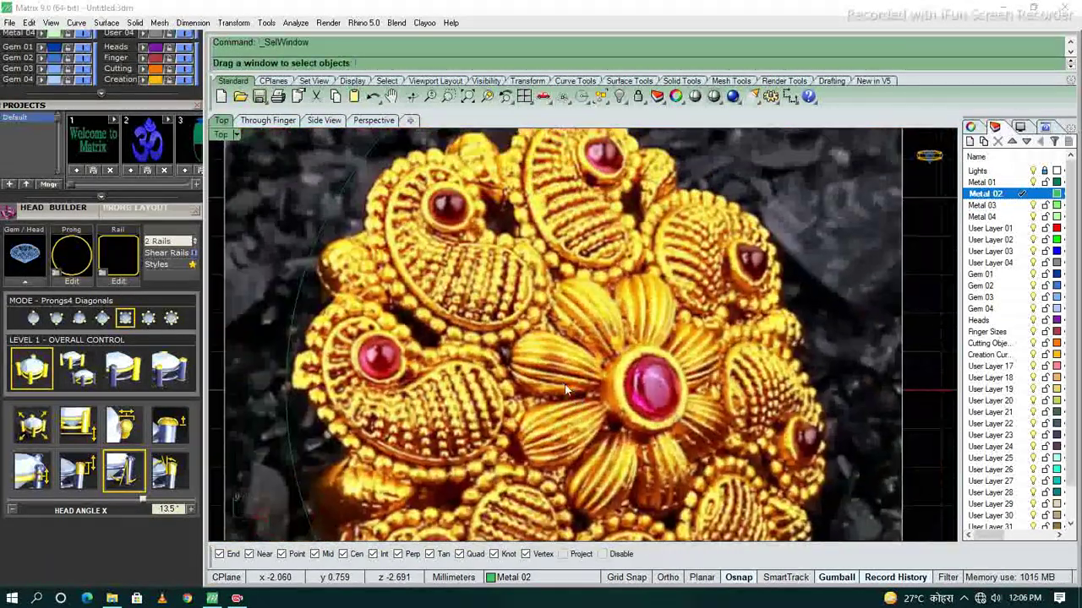
{"action": "scroll", "coordinate": [532, 372], "scroll_direction": "down", "scroll_amount": 1}
{"action": "scroll", "coordinate": [516, 355], "scroll_direction": "down", "scroll_amount": 1}
- Draw a vertical guide line through the gem centre
{"action": "left_click", "coordinate": [497, 345]}
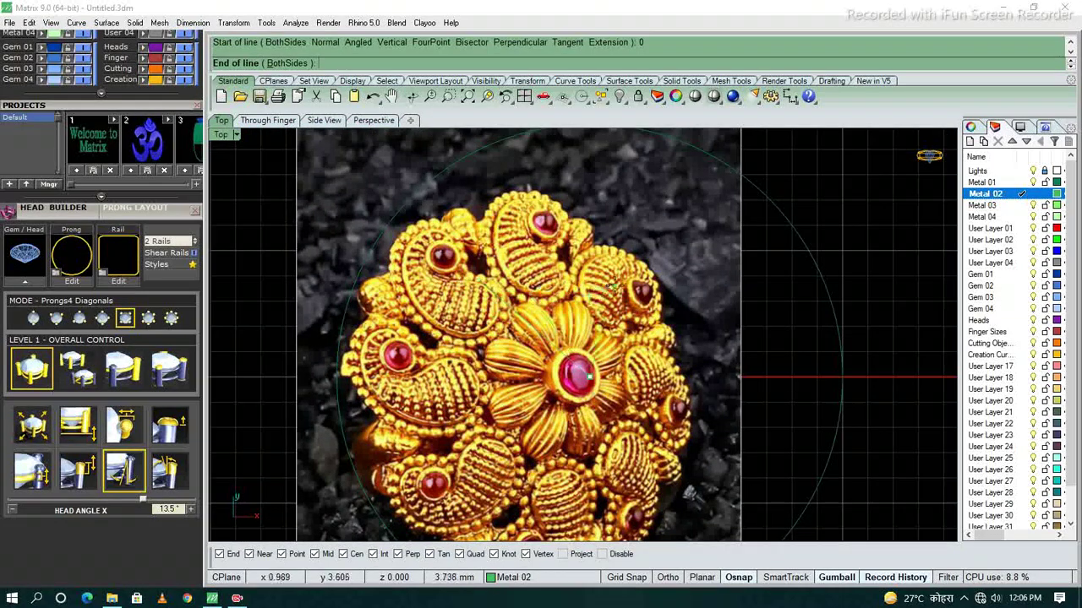
{"action": "scroll", "coordinate": [614, 284], "scroll_direction": "up", "scroll_amount": 2}
{"action": "scroll", "coordinate": [592, 304], "scroll_direction": "down", "scroll_amount": 3}
{"action": "scroll", "coordinate": [557, 338], "scroll_direction": "up", "scroll_amount": 3}
{"action": "left_click", "coordinate": [554, 319]}
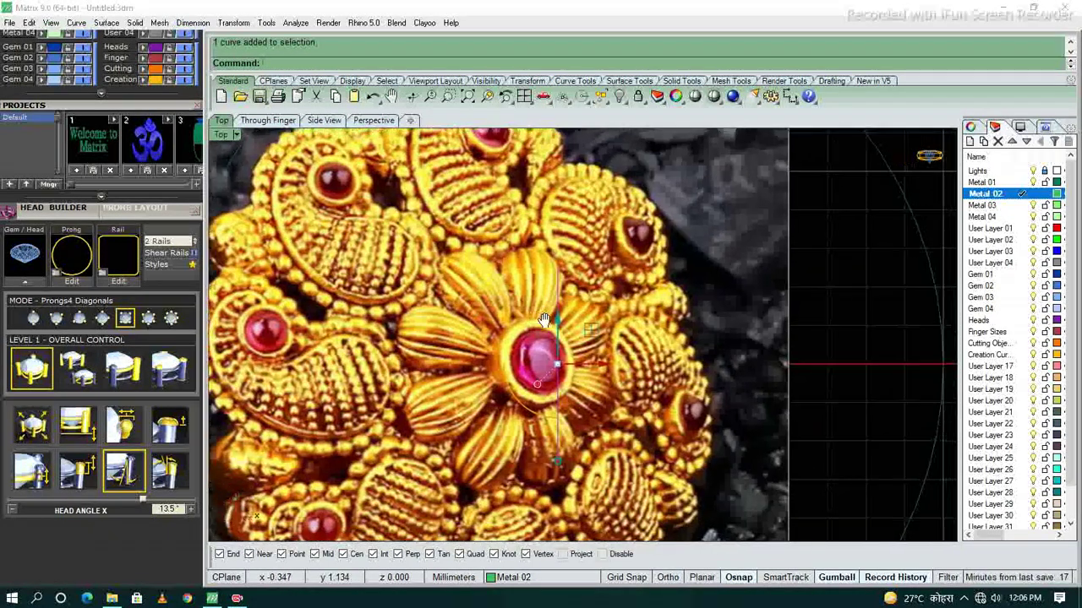
{"action": "right_click_drag", "start_coordinate": [543, 319], "coordinate": [543, 304]}
- Trace the petal outline curve, rebuild it and reshape it to fit the petal
{"action": "left_click", "coordinate": [546, 275]}
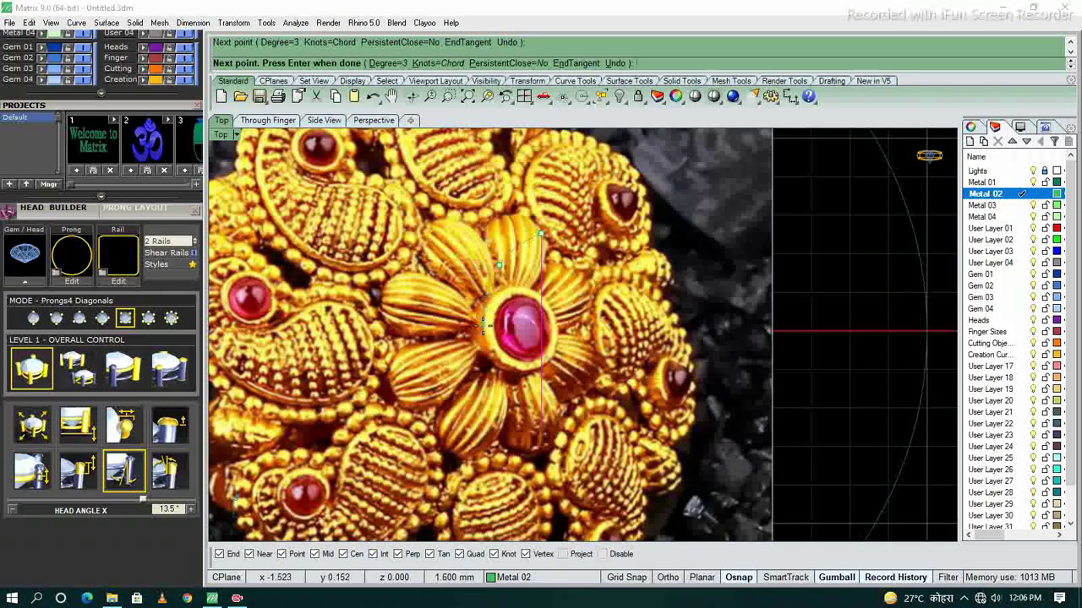
{"action": "mouse_move", "coordinate": [551, 457]}
{"action": "right_mouse_down"}
{"action": "mouse_move", "coordinate": [535, 309]}
{"action": "mouse_move", "coordinate": [504, 349]}
{"action": "right_mouse_up"}
{"action": "key", "text": "Return"}
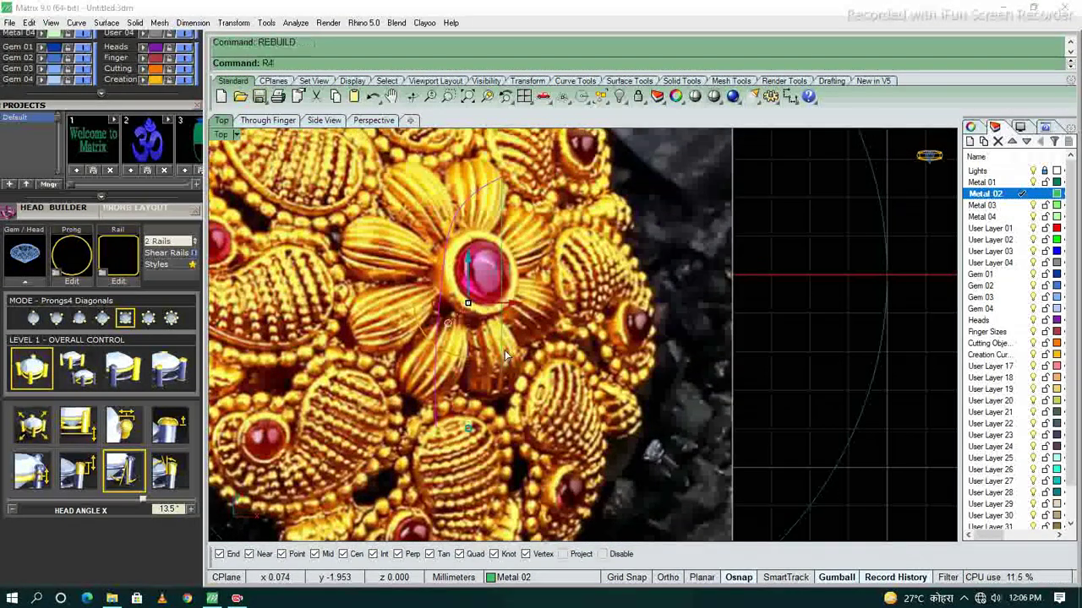
{"action": "type", "text": "rebuild"}
{"action": "key", "text": "Return"}
{"action": "key", "text": "Return"}
{"action": "right_click_drag", "start_coordinate": [513, 231], "coordinate": [519, 248]}
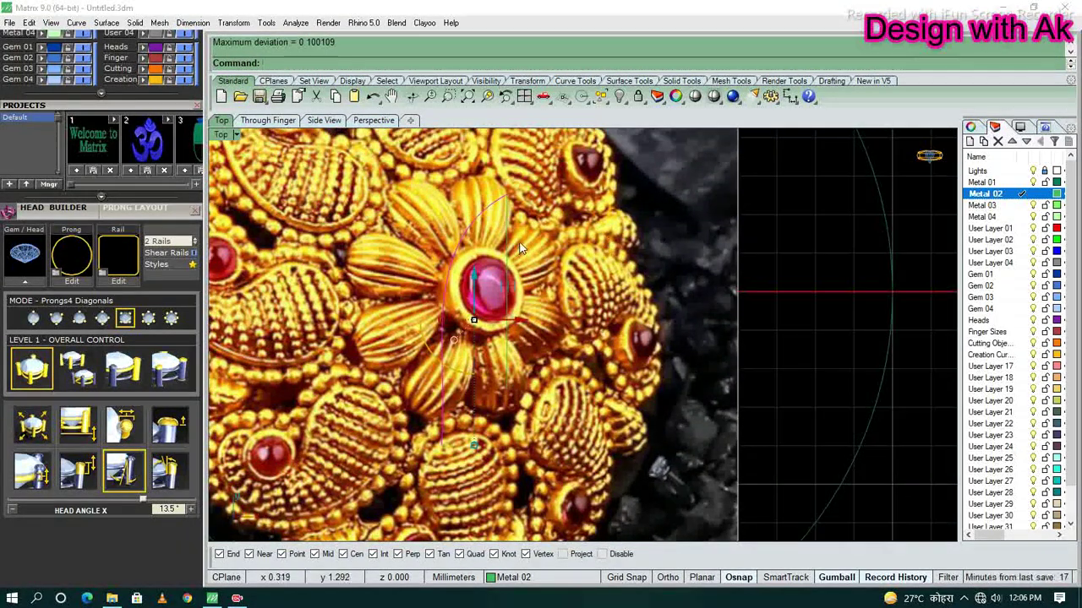
{"action": "scroll", "coordinate": [490, 267], "scroll_direction": "down", "scroll_amount": 3}
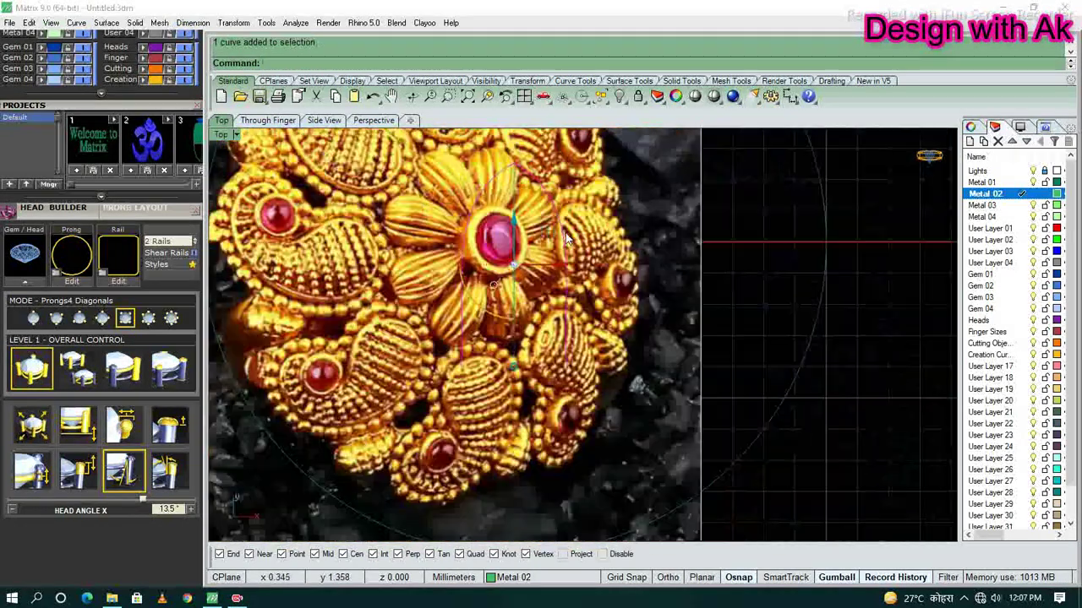
{"action": "scroll", "coordinate": [504, 299], "scroll_direction": "up", "scroll_amount": 4}
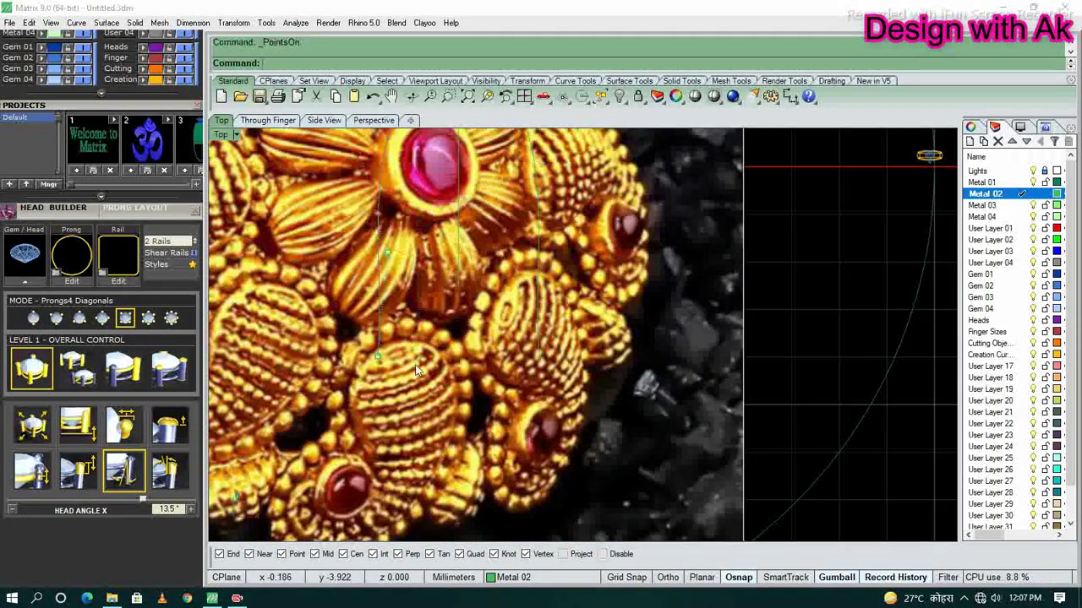
{"action": "left_click_drag", "start_coordinate": [451, 361], "coordinate": [452, 362]}
{"action": "right_click_drag", "start_coordinate": [498, 310], "coordinate": [473, 382]}
{"action": "right_click_drag", "start_coordinate": [345, 336], "coordinate": [339, 377]}
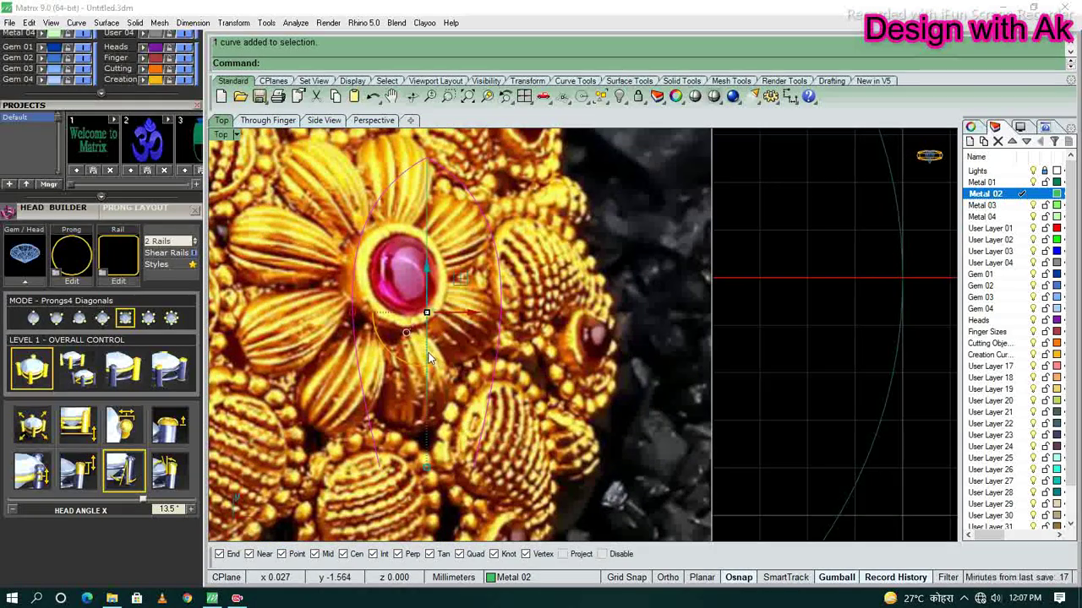
{"action": "right_click_drag", "start_coordinate": [508, 396], "coordinate": [535, 343]}
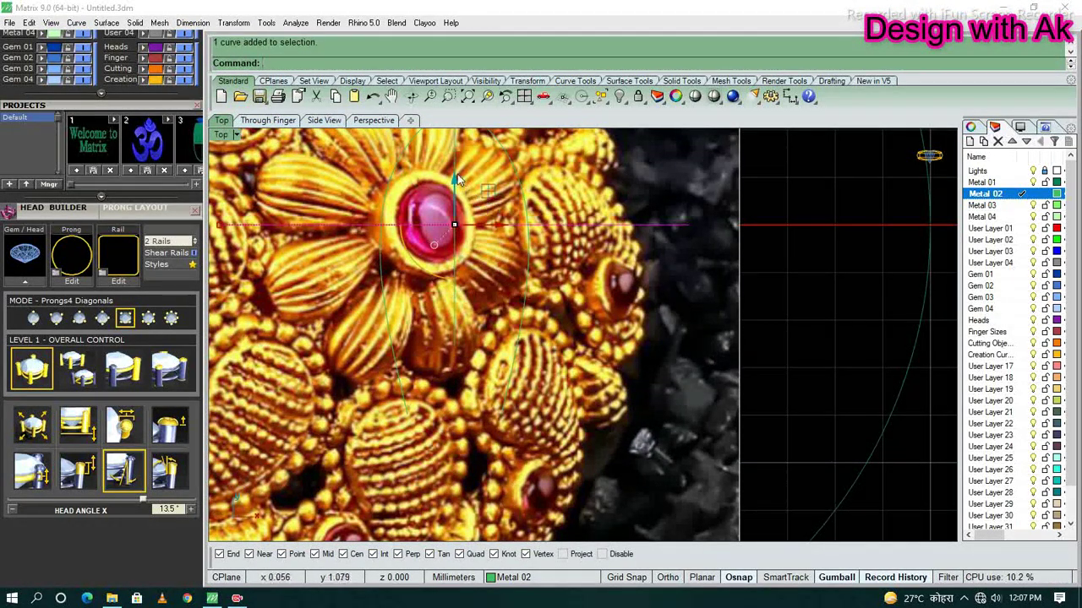
- Trim the outline curves against the centre line
{"action": "key", "text": "ctrl+t"}
{"action": "scroll", "coordinate": [438, 344], "scroll_direction": "up", "scroll_amount": 5}
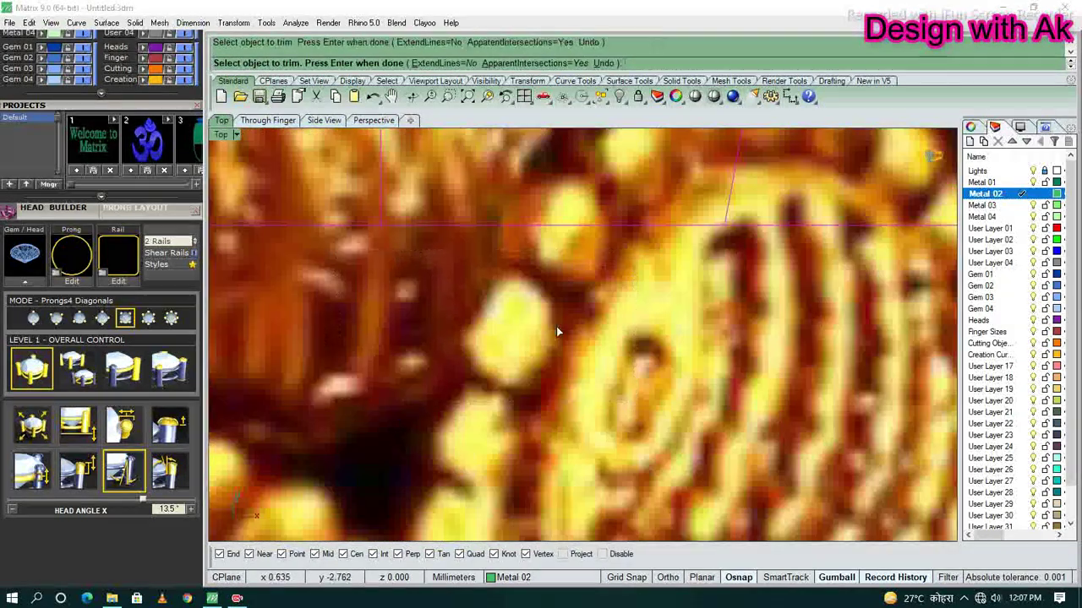
{"action": "type", "text": "line"}
{"action": "key", "text": "Return"}
{"action": "scroll", "coordinate": [507, 372], "scroll_direction": "down", "scroll_amount": 2}
{"action": "scroll", "coordinate": [474, 406], "scroll_direction": "down", "scroll_amount": 2}
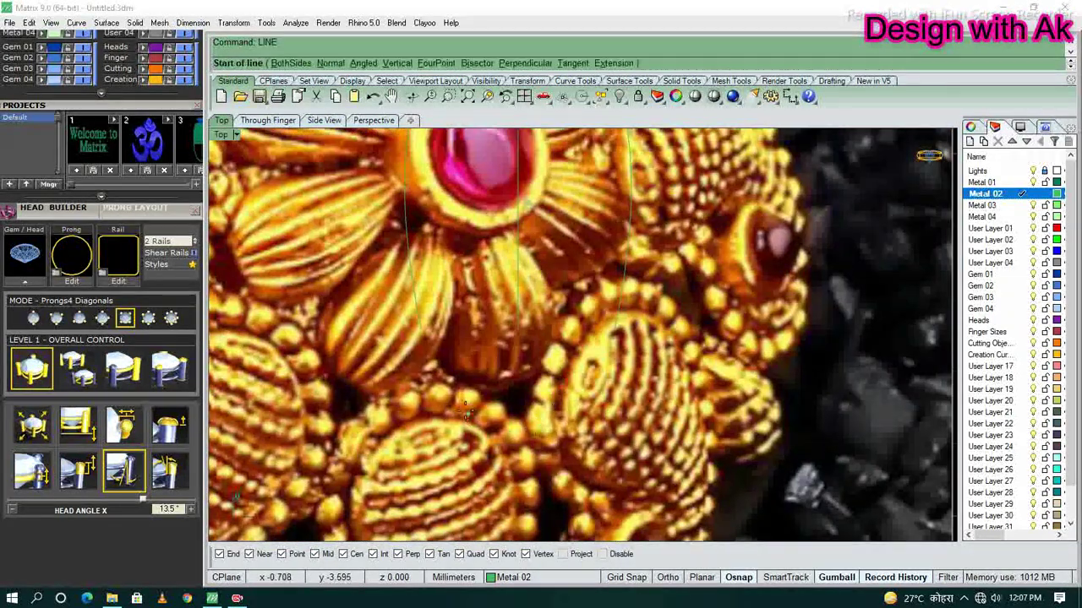
{"action": "scroll", "coordinate": [465, 412], "scroll_direction": "down", "scroll_amount": 2}
{"action": "key", "text": "Escape"}
- Hide the reference photo's layer
{"action": "left_click", "coordinate": [461, 412]}
{"action": "scroll", "coordinate": [461, 412], "scroll_direction": "down", "scroll_amount": 2}
{"action": "left_click", "coordinate": [1037, 171]}
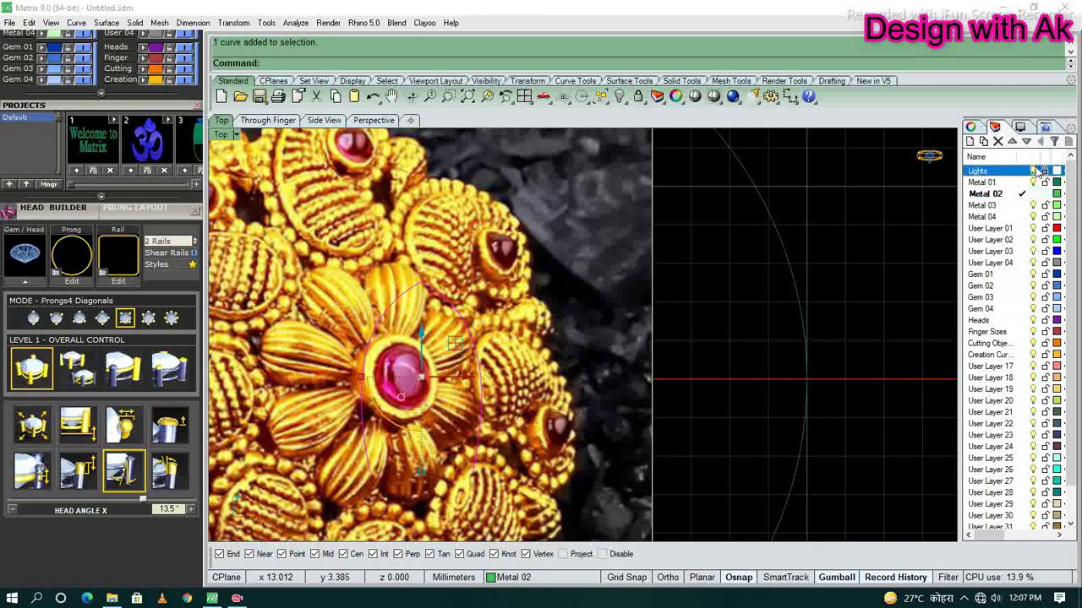
{"action": "left_click", "coordinate": [1033, 171]}
{"action": "scroll", "coordinate": [389, 367], "scroll_direction": "up", "scroll_amount": 3}
- Select the right half of the split arch curve
{"action": "type", "text": "FC"}
{"action": "key", "text": "Escape"}
{"action": "scroll", "coordinate": [616, 300], "scroll_direction": "down", "scroll_amount": 2}
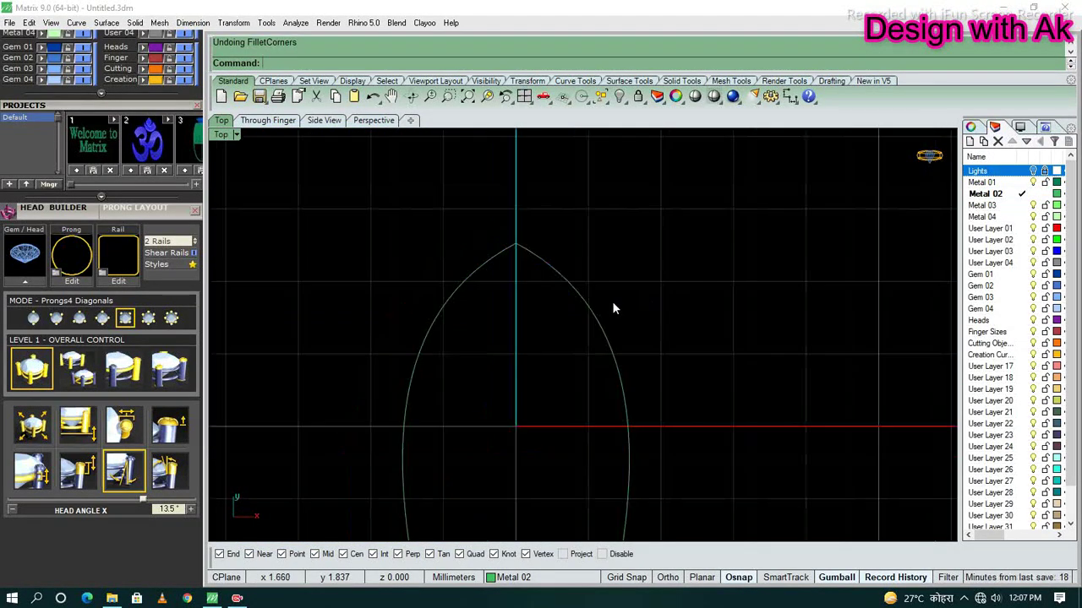
{"action": "left_click", "coordinate": [553, 329]}
{"action": "key", "text": "Escape"}
{"action": "right_click_drag", "start_coordinate": [513, 283], "coordinate": [508, 298]}
{"action": "key", "text": "Return"}
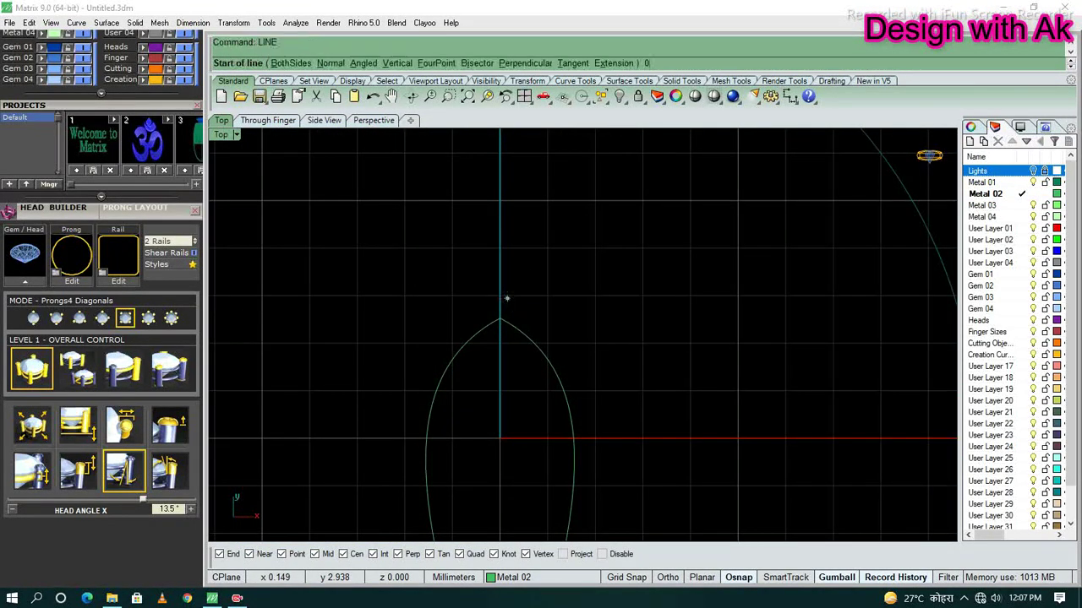
{"action": "left_click", "coordinate": [533, 355]}
{"action": "right_click_drag", "start_coordinate": [474, 392], "coordinate": [487, 322]}
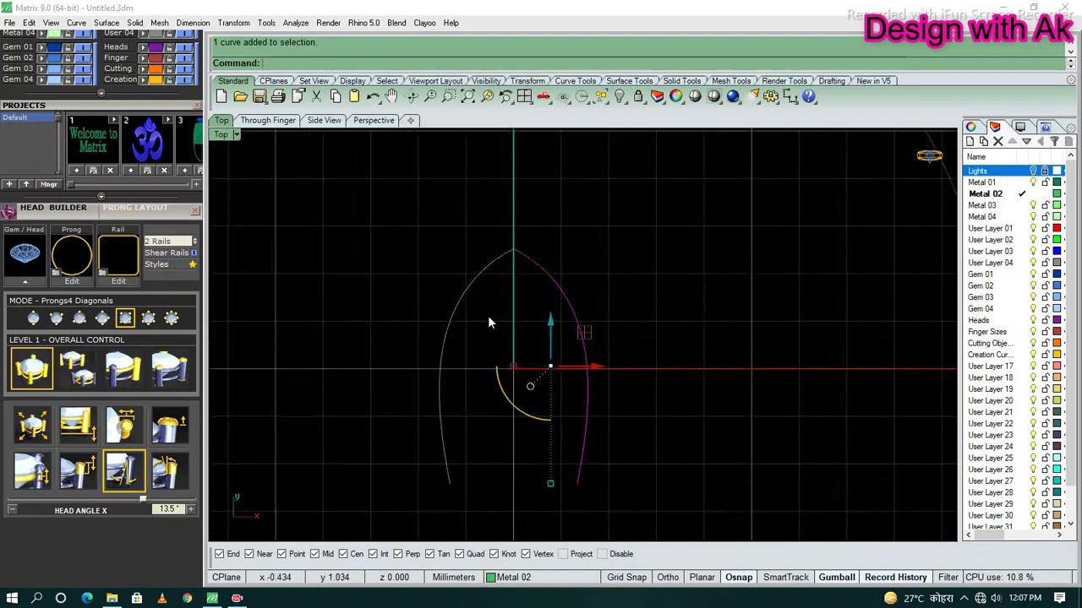
{"action": "right_click_drag", "start_coordinate": [413, 307], "coordinate": [432, 373]}
- Mirror the arch across the vertical centre axis into a full petal outline
{"action": "key", "text": "F10"}
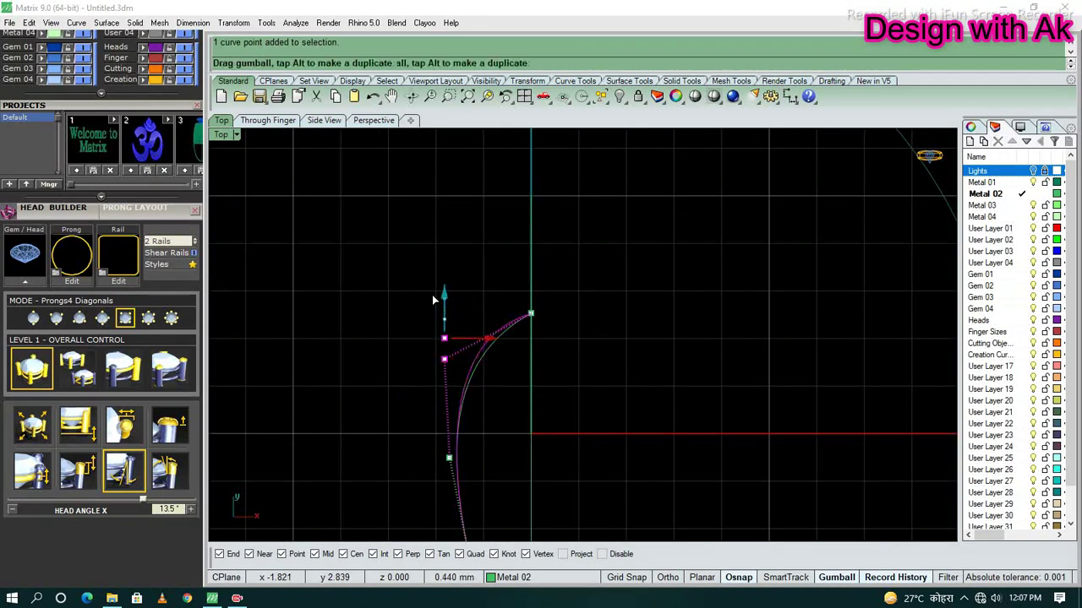
{"action": "right_click_drag", "start_coordinate": [432, 300], "coordinate": [659, 355]}
{"action": "type", "text": "mirror"}
{"action": "key", "text": "Return"}
{"action": "left_click", "coordinate": [730, 301]}
{"action": "scroll", "coordinate": [610, 389], "scroll_direction": "up", "scroll_amount": 3}
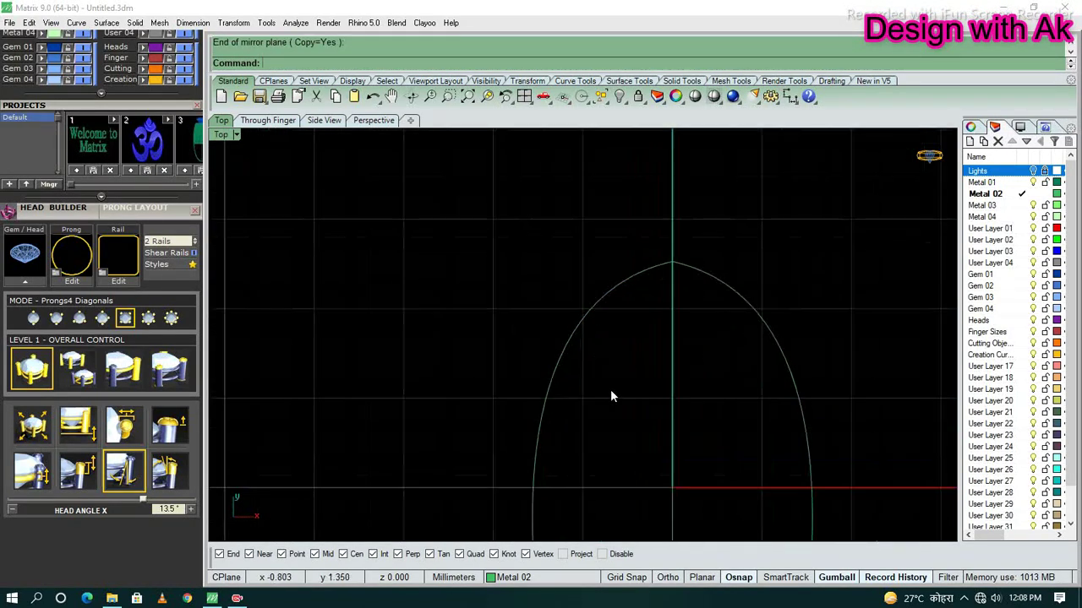
{"action": "left_click", "coordinate": [507, 416]}
{"action": "key", "text": "F10"}
{"action": "scroll", "coordinate": [508, 416], "scroll_direction": "down", "scroll_amount": 2}
- Nudge the outline's lower control point slightly right
{"action": "right_click_drag", "start_coordinate": [528, 415], "coordinate": [499, 369]}
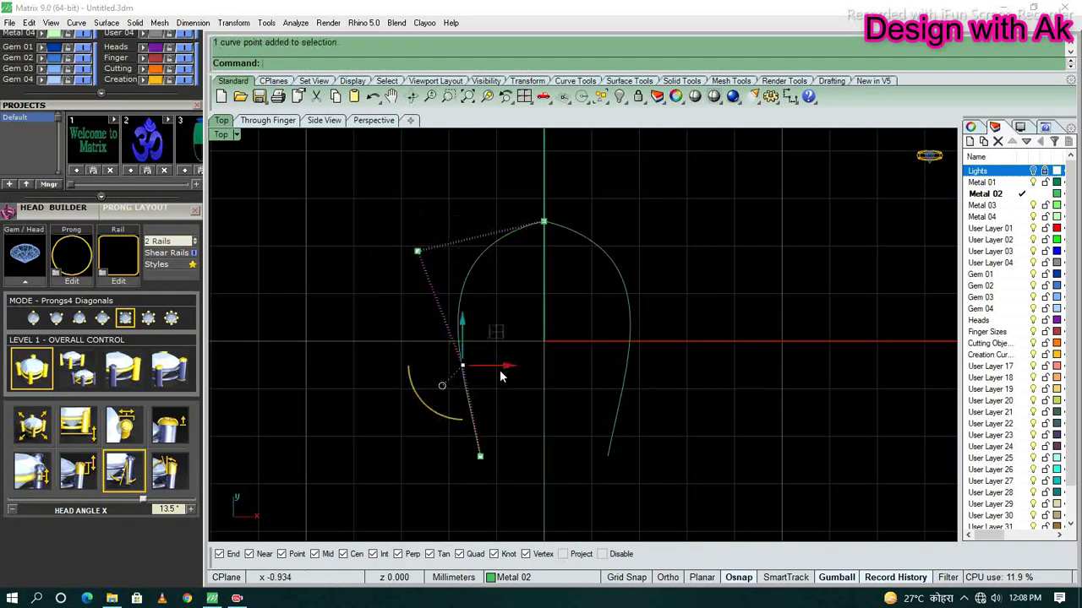
{"action": "mouse_move", "coordinate": [500, 369]}
{"action": "left_mouse_down"}
{"action": "mouse_move", "coordinate": [550, 434]}
{"action": "mouse_move", "coordinate": [534, 413]}
{"action": "left_mouse_up"}
{"action": "right_click_drag", "start_coordinate": [436, 231], "coordinate": [439, 326]}
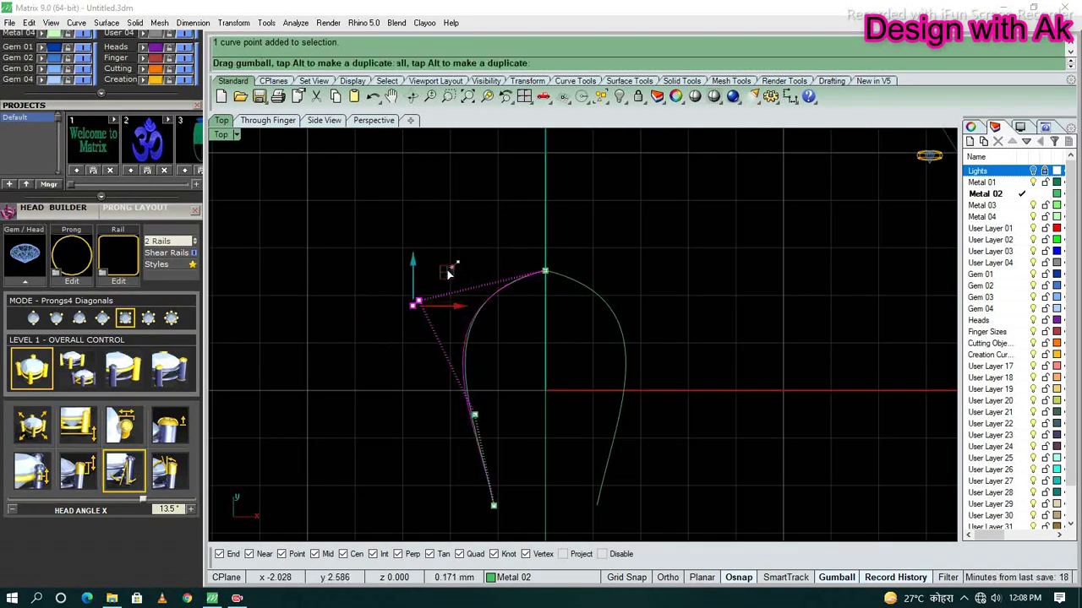
{"action": "left_click_drag", "start_coordinate": [449, 273], "coordinate": [450, 275]}
{"action": "scroll", "coordinate": [574, 410], "scroll_direction": "down", "scroll_amount": 3}
{"action": "scroll", "coordinate": [582, 409], "scroll_direction": "up", "scroll_amount": 3}
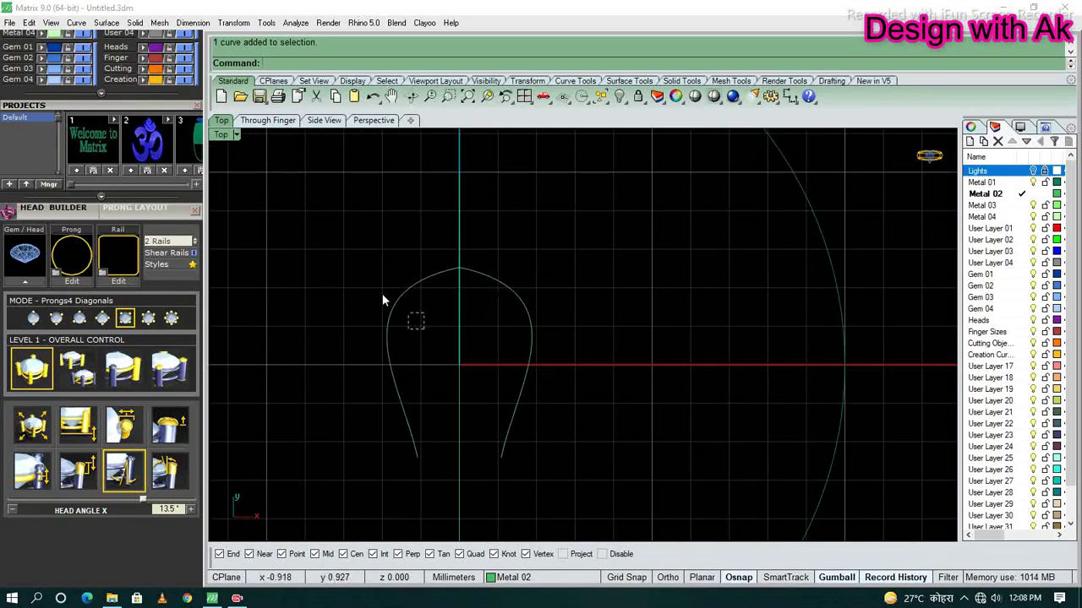
- Raise the top control point to sharpen the petal's tip
{"action": "right_click_drag", "start_coordinate": [366, 208], "coordinate": [414, 309]}
{"action": "key", "text": "F10"}
{"action": "left_click_drag", "start_coordinate": [510, 328], "coordinate": [510, 296]}
{"action": "right_click_drag", "start_coordinate": [597, 389], "coordinate": [592, 333]}
{"action": "left_click_drag", "start_coordinate": [479, 447], "coordinate": [374, 374]}
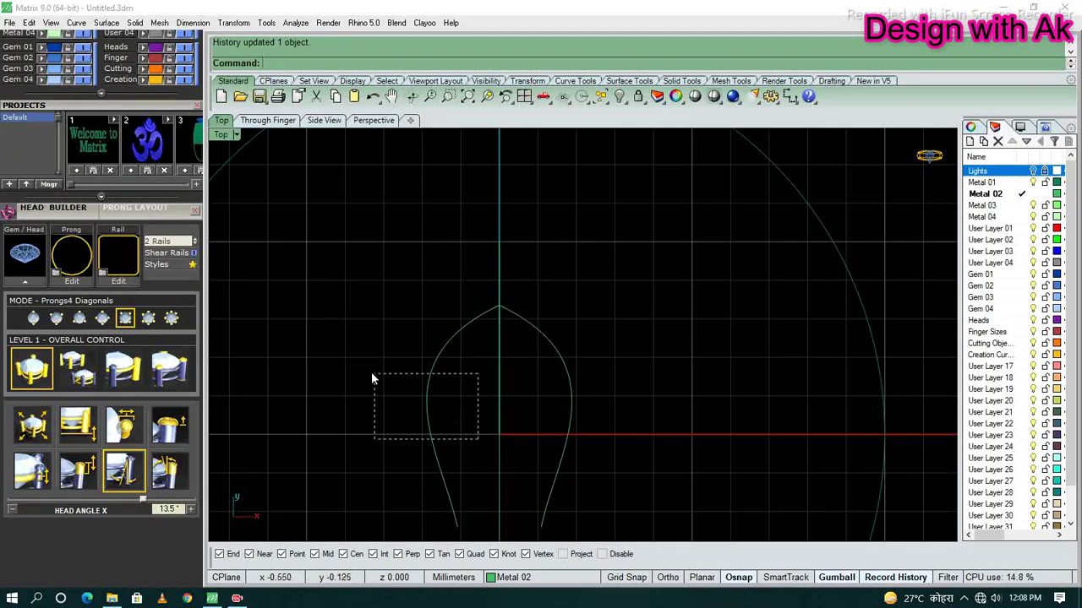
{"action": "right_click_drag", "start_coordinate": [531, 406], "coordinate": [548, 429]}
{"action": "key", "text": "Escape"}
{"action": "type", "text": "LINE"}
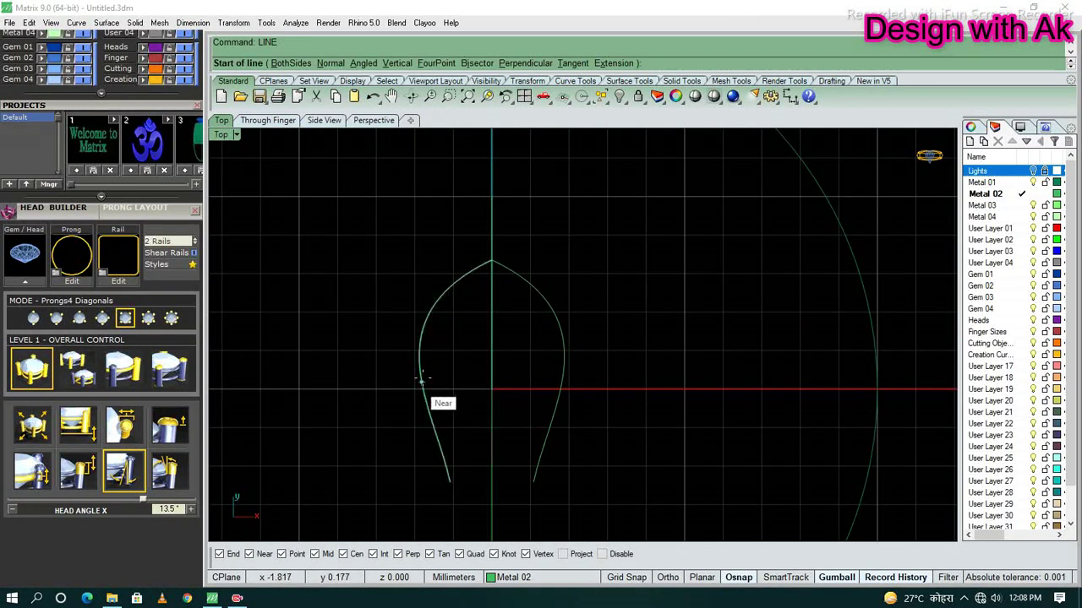
- Draw a line across the petal's width and rebuild it
{"action": "left_click", "coordinate": [420, 378]}
{"action": "scroll", "coordinate": [525, 385], "scroll_direction": "up", "scroll_amount": 3}
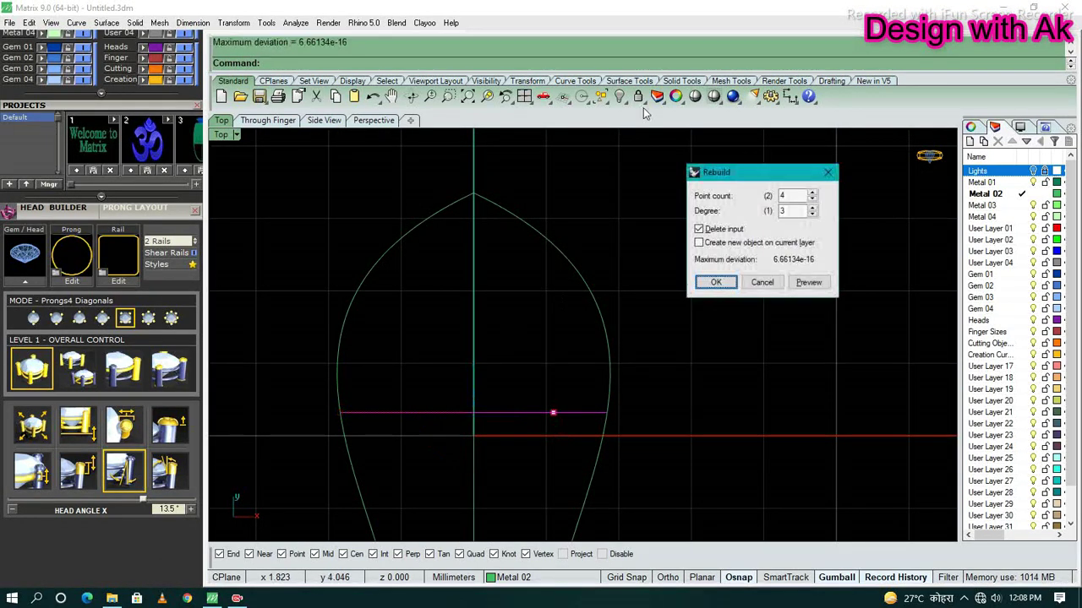
{"action": "type", "text": "rebuild"}
{"action": "key", "text": "Return"}
{"action": "key", "text": "Return"}
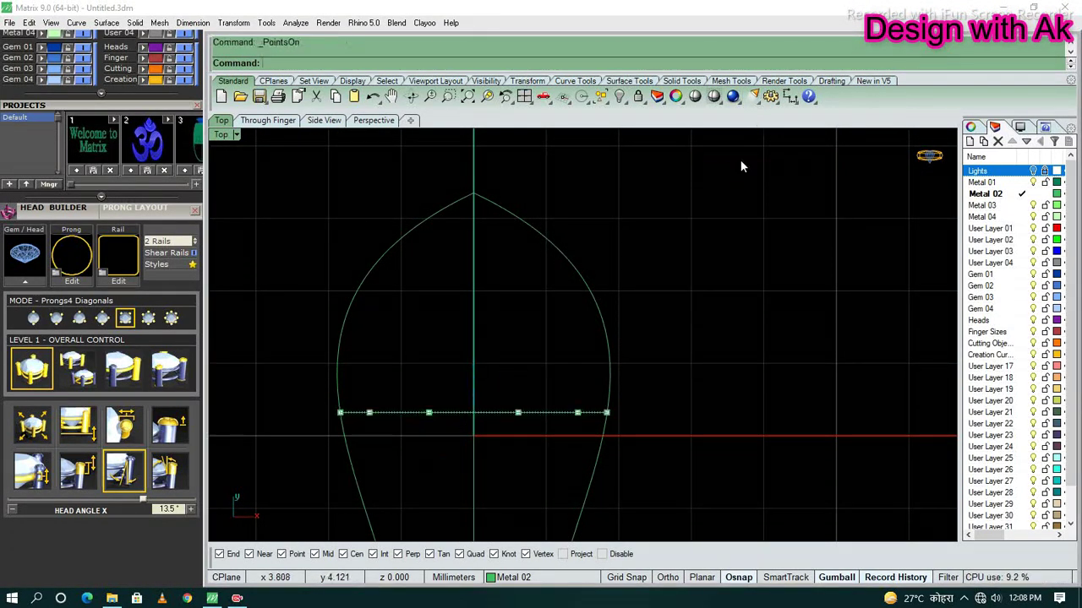
{"action": "right_click_drag", "start_coordinate": [512, 330], "coordinate": [512, 285]}
{"action": "left_click_drag", "start_coordinate": [434, 321], "coordinate": [370, 413]}
- Rebuild the line with more points and check it from the front view
{"action": "key", "text": "Return"}
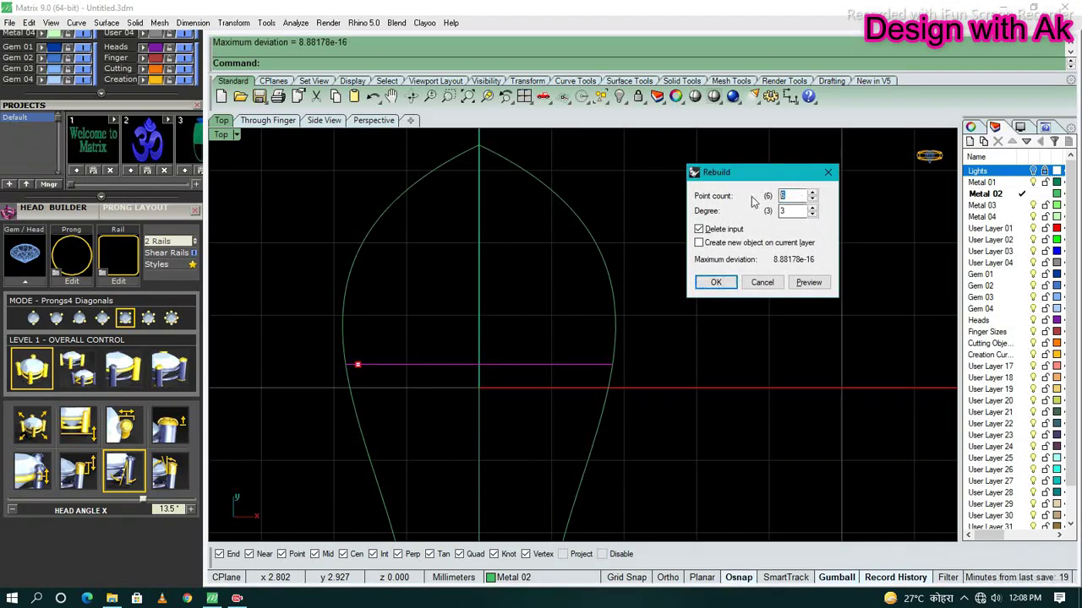
{"action": "key", "text": "Return"}
{"action": "scroll", "coordinate": [406, 384], "scroll_direction": "up", "scroll_amount": 2}
{"action": "left_click", "coordinate": [388, 369]}
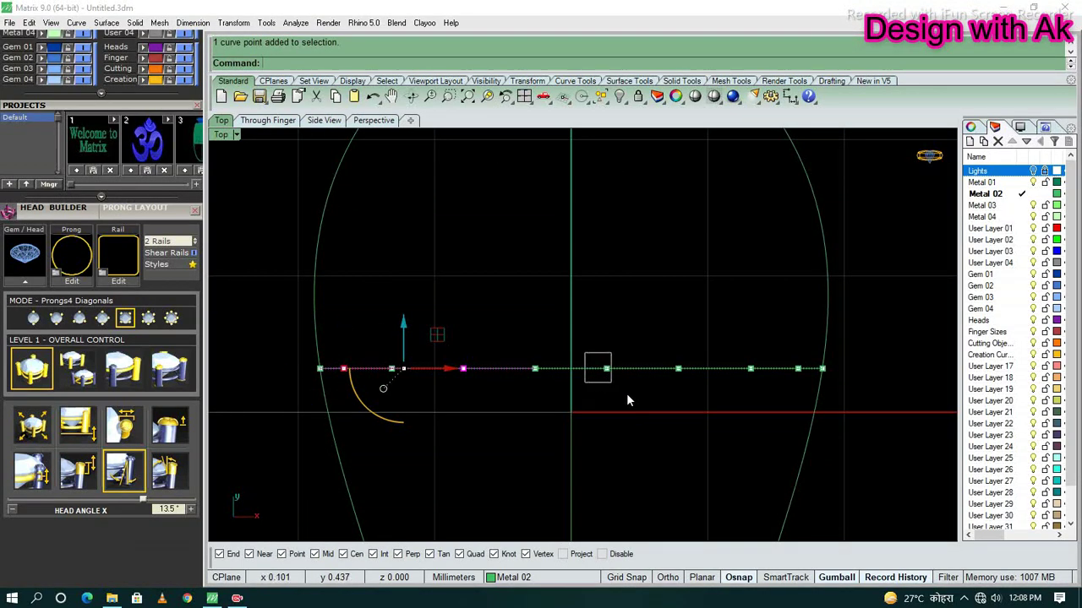
{"action": "key", "text": "Return"}
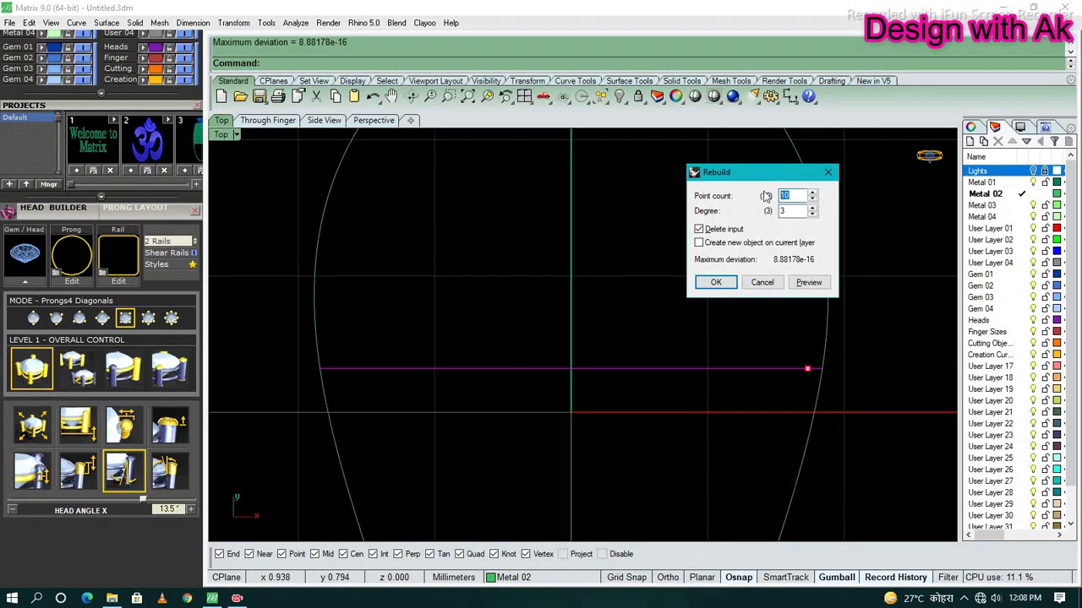
{"action": "key", "text": "Return"}
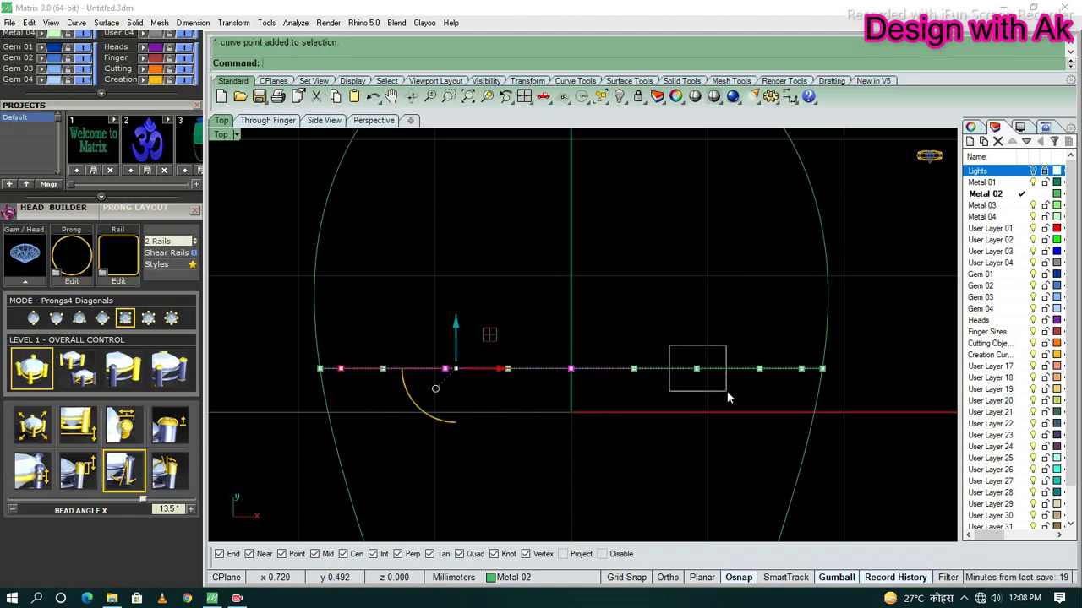
{"action": "key", "text": "ctrl+F2"}
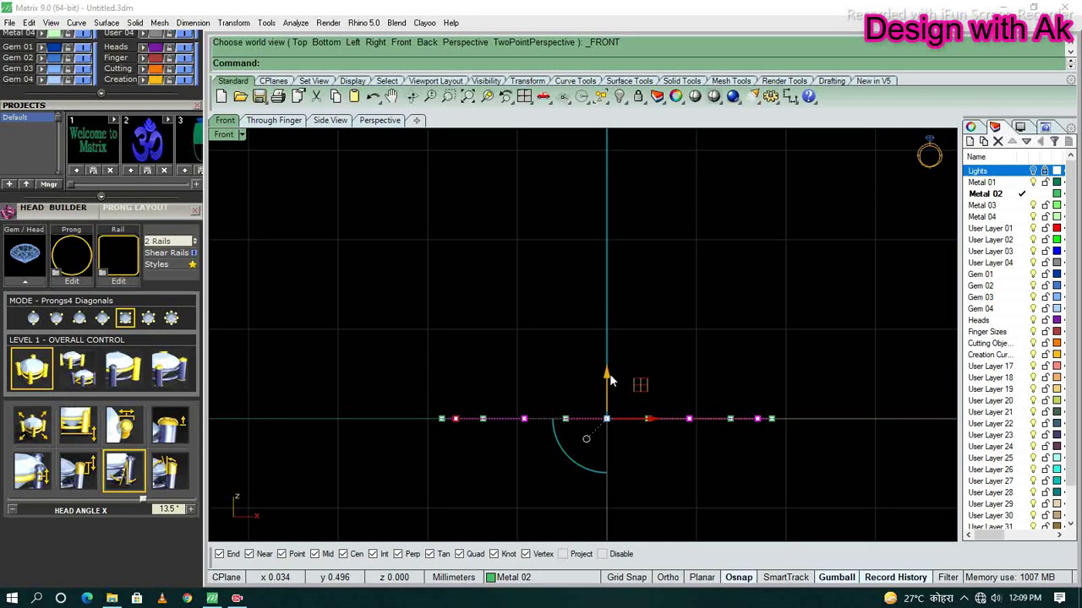
{"action": "key", "text": "Escape"}
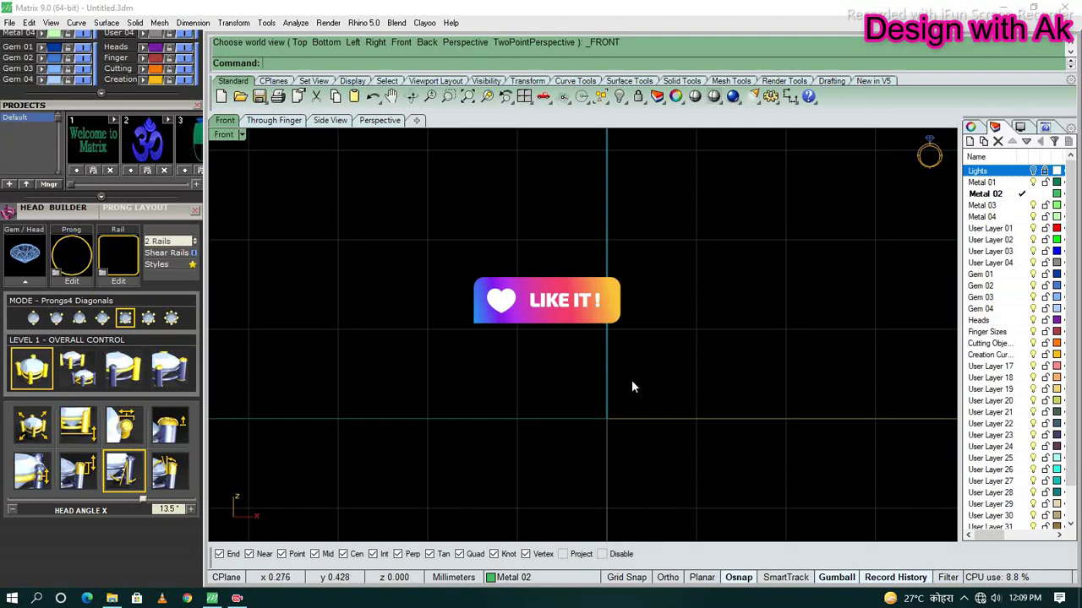
{"action": "key", "text": "ctrl+F1"}
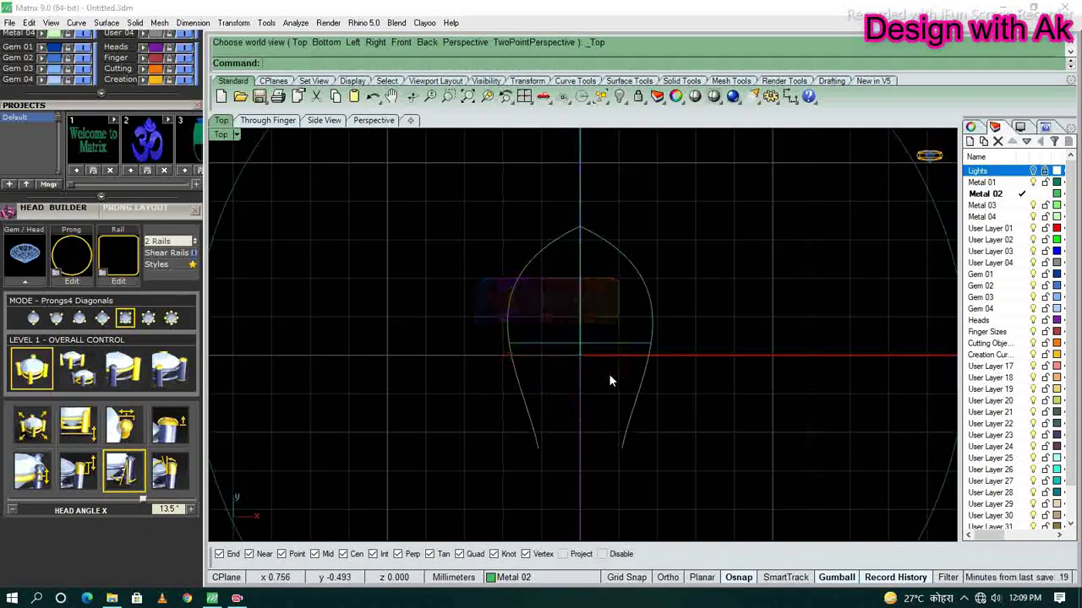
- Rebuild the horizontal cross line with a point count of 3
{"action": "left_click", "coordinate": [611, 380]}
{"action": "type", "text": "R"}
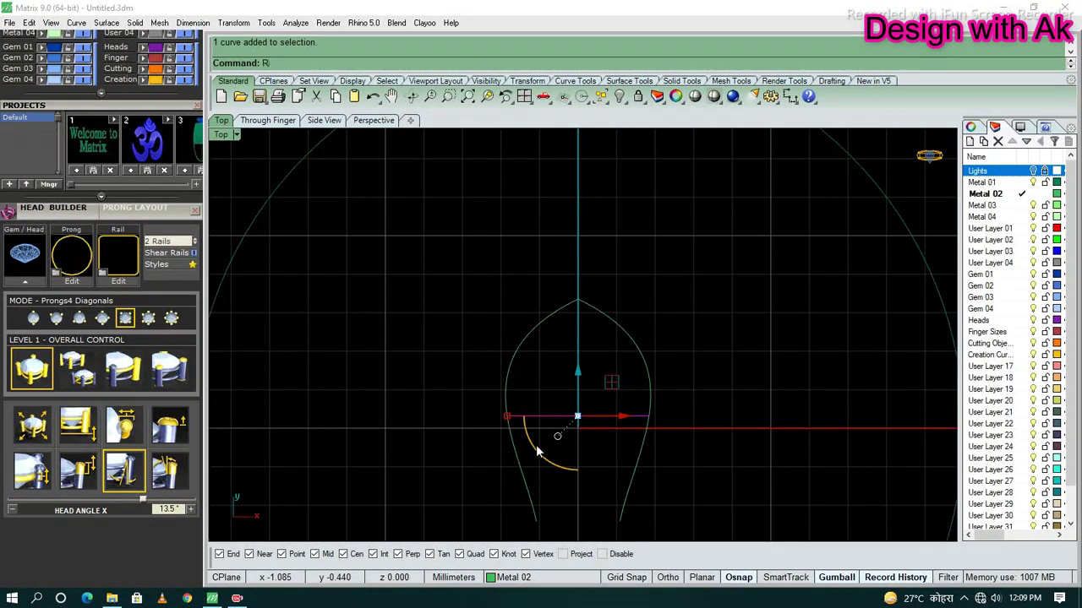
{"action": "type", "text": "ebuild"}
{"action": "key", "text": "Return"}
{"action": "left_click", "coordinate": [715, 282]}
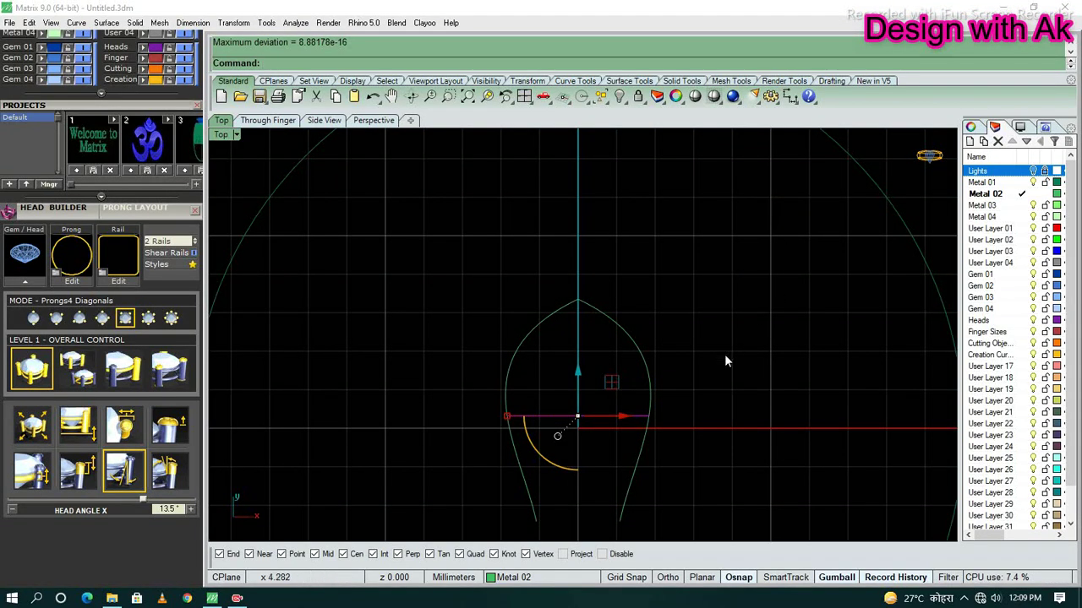
{"action": "scroll", "coordinate": [617, 455], "scroll_direction": "down", "scroll_amount": 5}
{"action": "scroll", "coordinate": [605, 382], "scroll_direction": "up", "scroll_amount": 5}
{"action": "left_click", "coordinate": [605, 382]}
{"action": "type", "text": "R"}
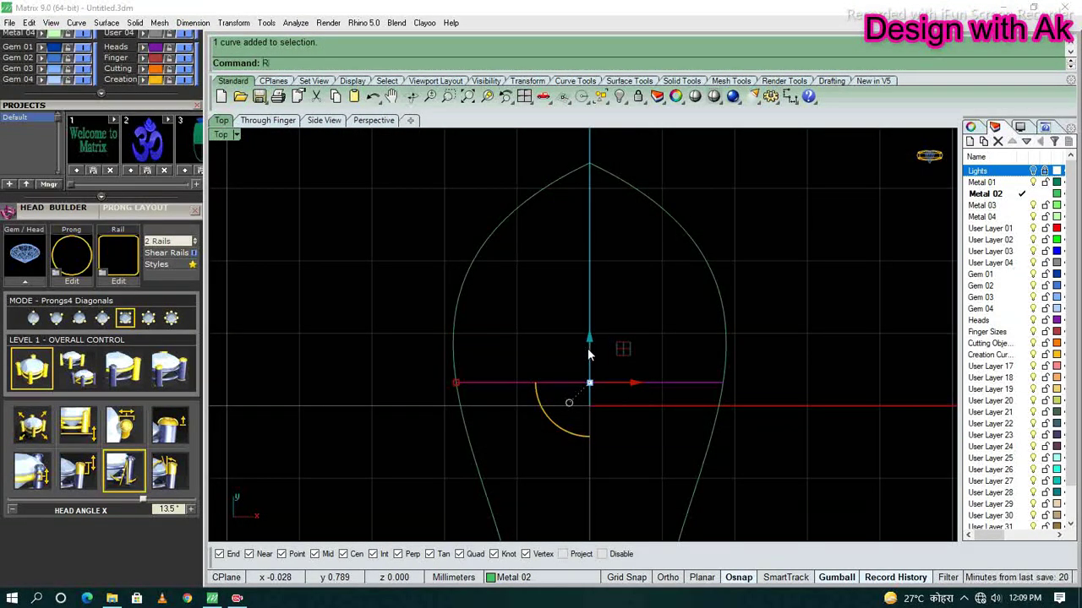
{"action": "type", "text": "3"}
{"action": "key", "text": "Return"}
- Bow the cross line upward in front view, then return to top view
{"action": "key", "text": "F10"}
{"action": "scroll", "coordinate": [450, 312], "scroll_direction": "up", "scroll_amount": 8}
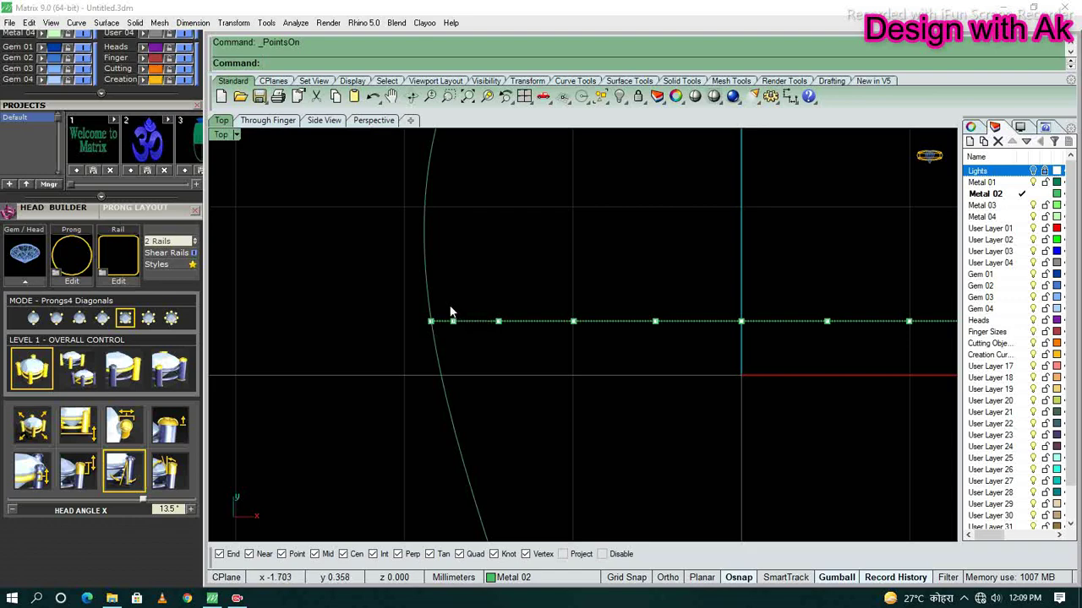
{"action": "scroll", "coordinate": [667, 363], "scroll_direction": "down", "scroll_amount": 3}
{"action": "scroll", "coordinate": [735, 359], "scroll_direction": "up", "scroll_amount": 3}
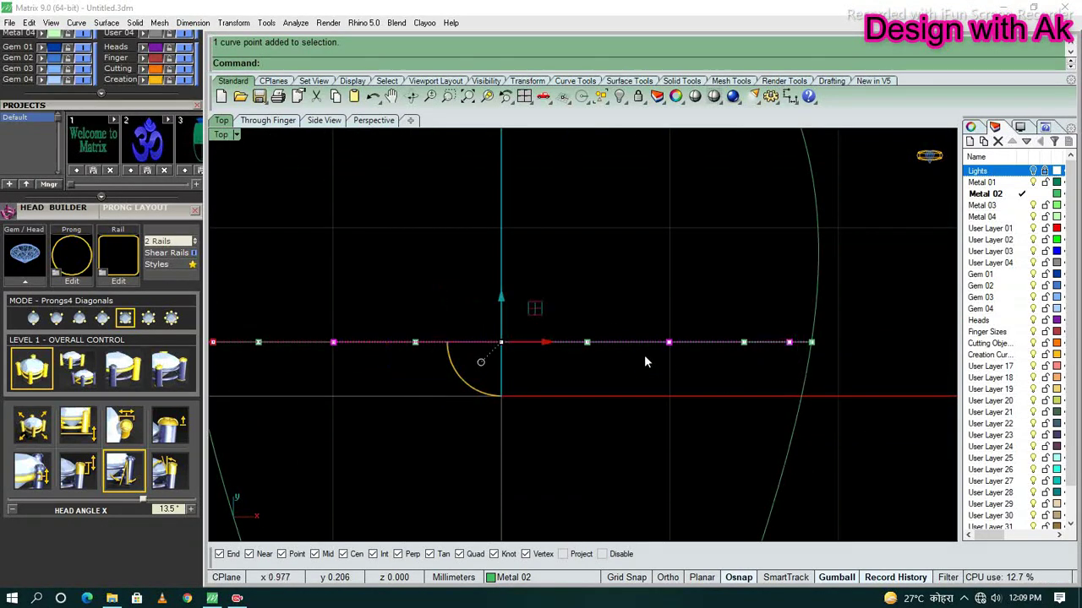
{"action": "key", "text": "ctrl+F2"}
{"action": "scroll", "coordinate": [635, 407], "scroll_direction": "up", "scroll_amount": 3}
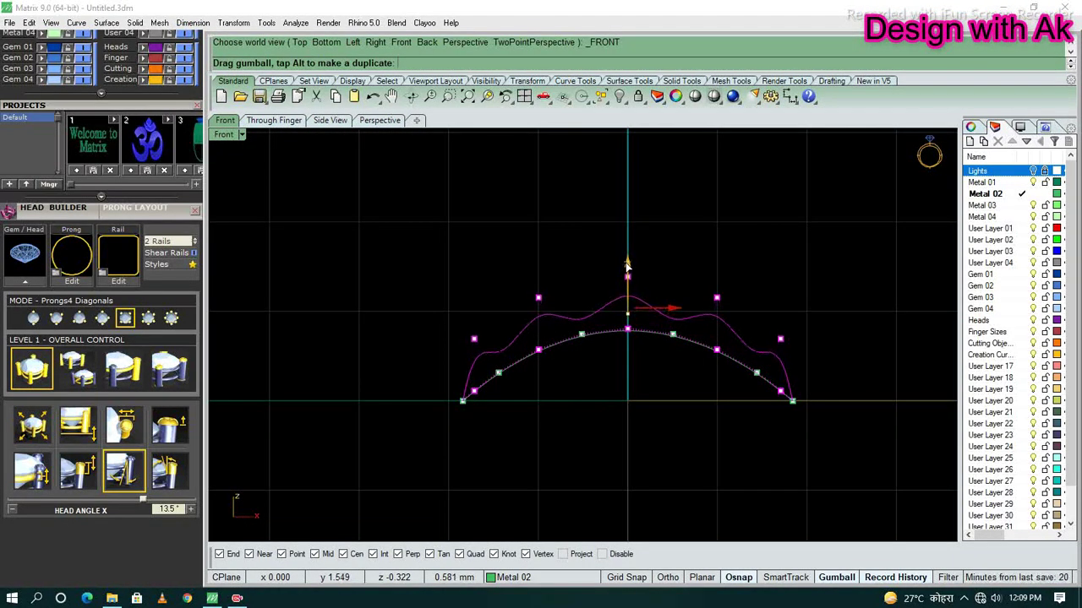
{"action": "key", "text": "ctrl+F1"}
{"action": "left_click", "coordinate": [647, 387]}
{"action": "key", "text": "Escape"}
{"action": "scroll", "coordinate": [598, 422], "scroll_direction": "up", "scroll_amount": 3}
{"action": "left_click_drag", "start_coordinate": [607, 457], "coordinate": [524, 393]}
{"action": "key", "text": "Escape"}
- Draw a line from the left curve's lower end down to the bottom tip point
{"action": "type", "text": "line"}
{"action": "key", "text": "Return"}
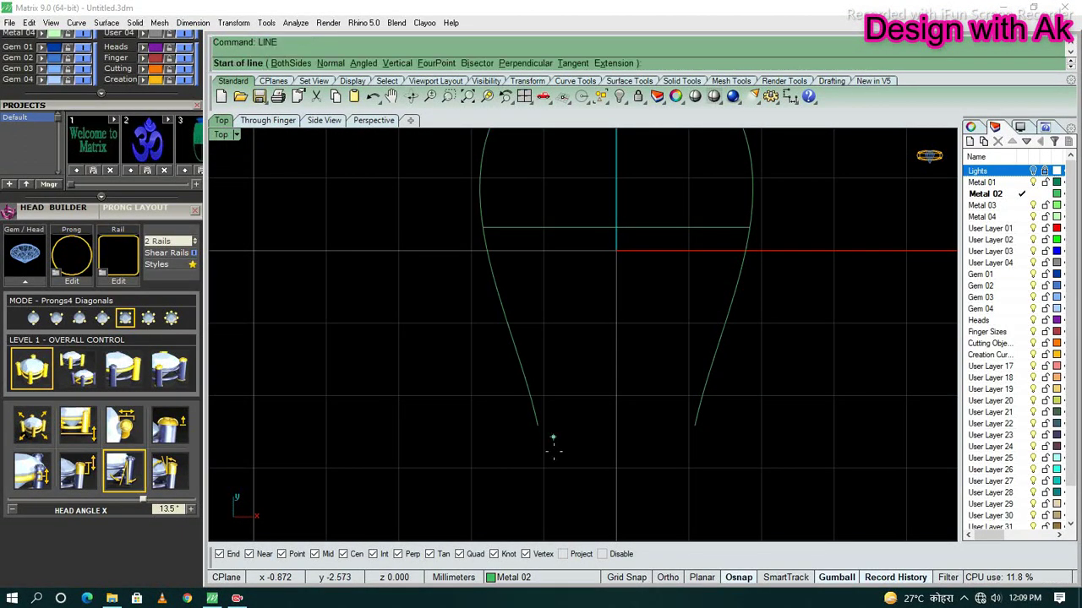
{"action": "left_click", "coordinate": [538, 424]}
{"action": "scroll", "coordinate": [579, 448], "scroll_direction": "down", "scroll_amount": 2}
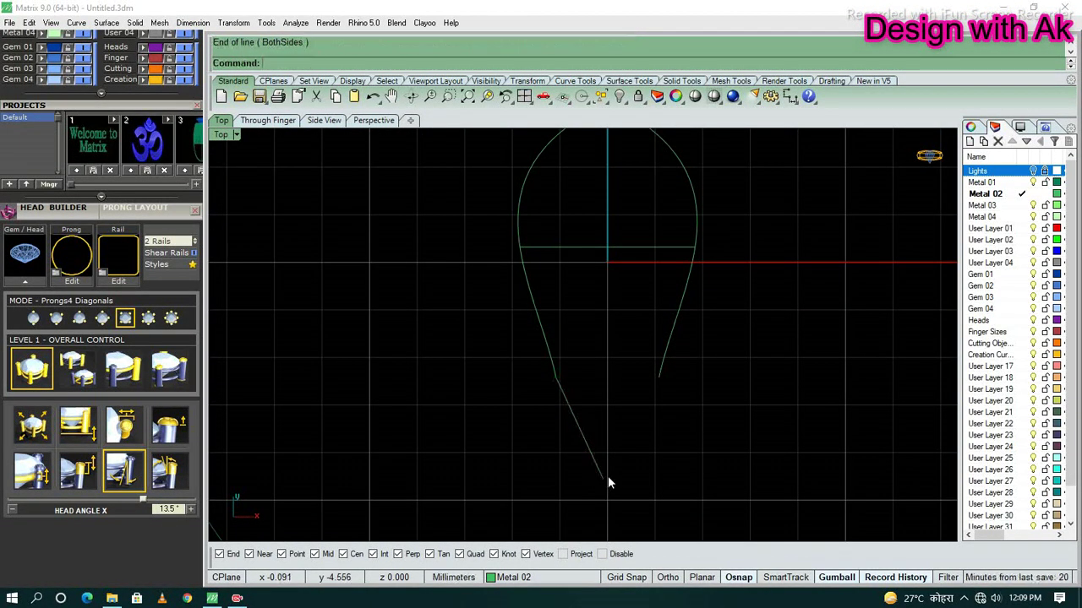
{"action": "left_click_drag", "start_coordinate": [608, 478], "coordinate": [541, 397]}
{"action": "scroll", "coordinate": [596, 439], "scroll_direction": "up", "scroll_amount": 3}
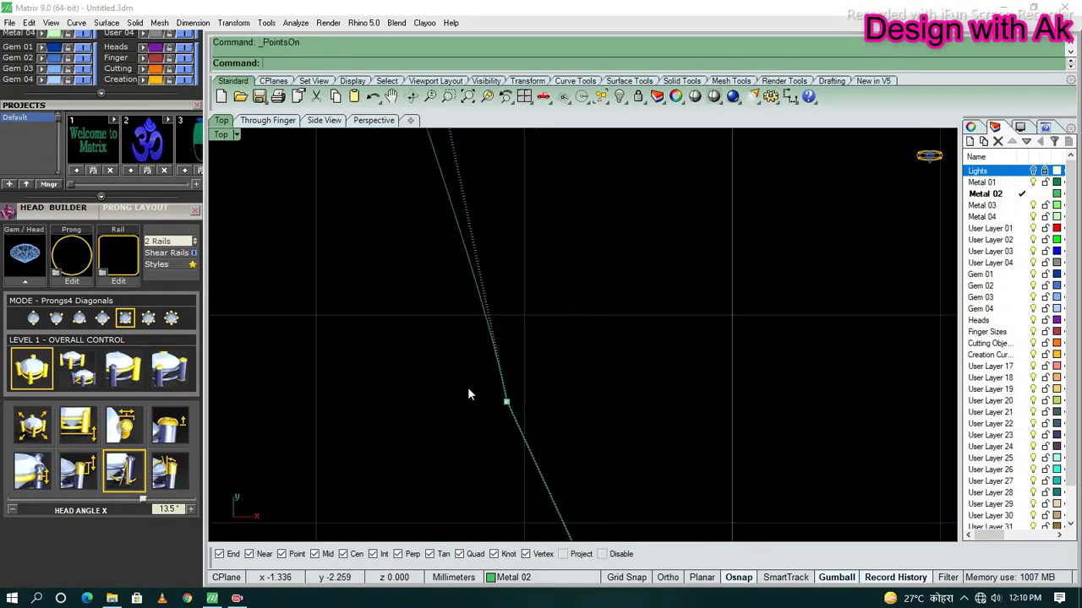
{"action": "scroll", "coordinate": [490, 406], "scroll_direction": "down", "scroll_amount": 2}
{"action": "key", "text": "Escape"}
- Mirror the side curve across a vertical axis and try a network surface across the petal curves
{"action": "left_click", "coordinate": [493, 424]}
{"action": "scroll", "coordinate": [575, 423], "scroll_direction": "up", "scroll_amount": 1}
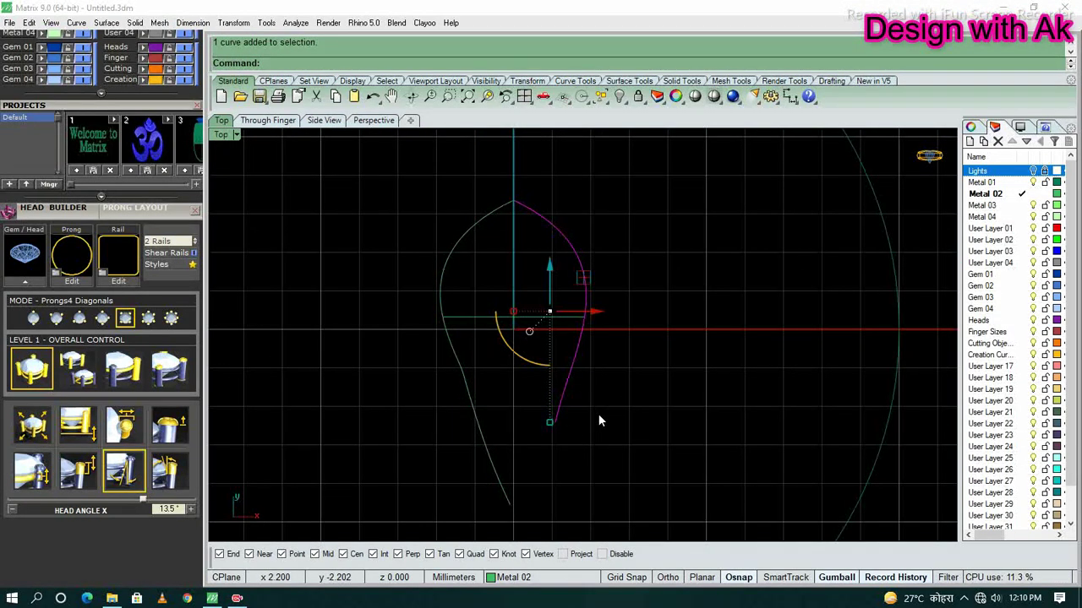
{"action": "scroll", "coordinate": [591, 440], "scroll_direction": "up", "scroll_amount": 2}
{"action": "type", "text": "mirror"}
{"action": "key", "text": "Return"}
{"action": "left_click", "coordinate": [511, 397]}
{"action": "left_click", "coordinate": [511, 490]}
{"action": "right_click_drag", "start_coordinate": [646, 476], "coordinate": [530, 423]}
{"action": "right_click", "coordinate": [572, 353]}
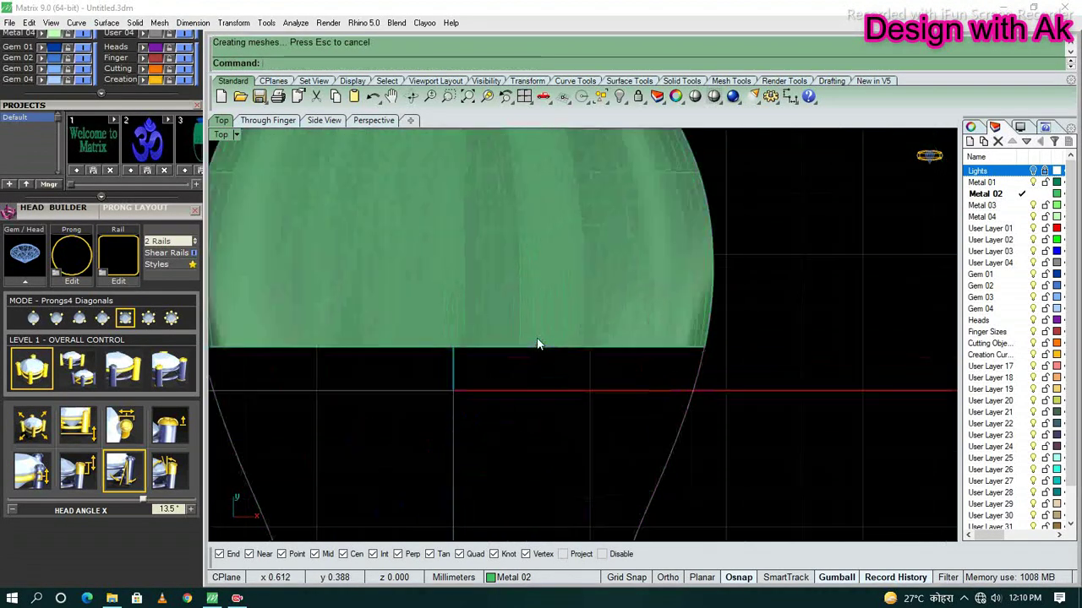
{"action": "scroll", "coordinate": [529, 377], "scroll_direction": "up", "scroll_amount": 2}
- Undo the network surface, blend the side curves at the tip, and join them into one curve
{"action": "key", "text": "ctrl+z"}
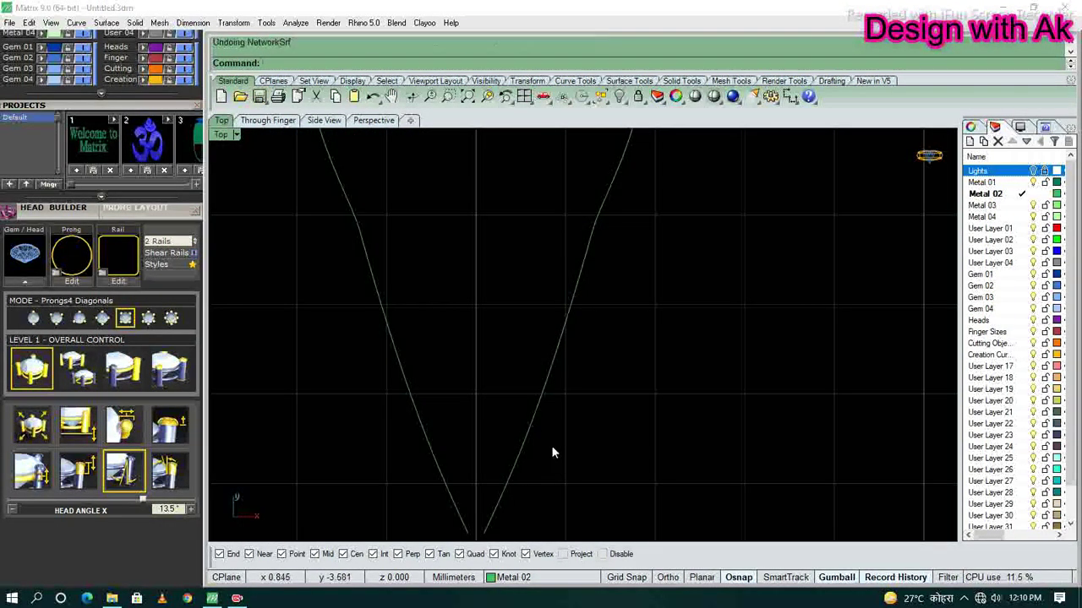
{"action": "left_click_drag", "start_coordinate": [586, 476], "coordinate": [432, 379]}
{"action": "left_click", "coordinate": [547, 433]}
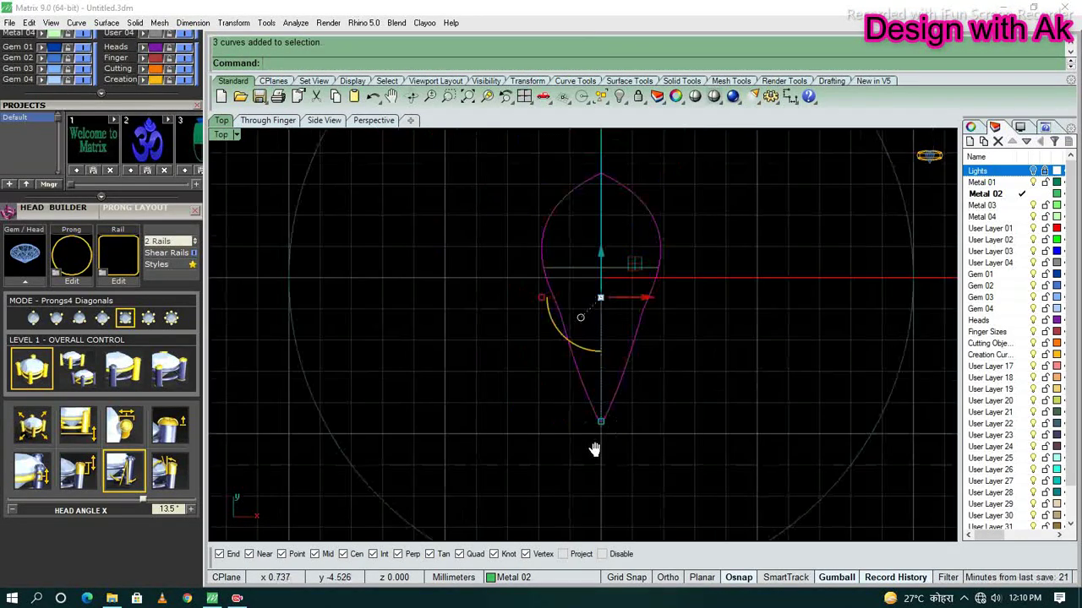
{"action": "left_click_drag", "start_coordinate": [625, 471], "coordinate": [389, 332]}
{"action": "key", "text": "ctrl+j"}
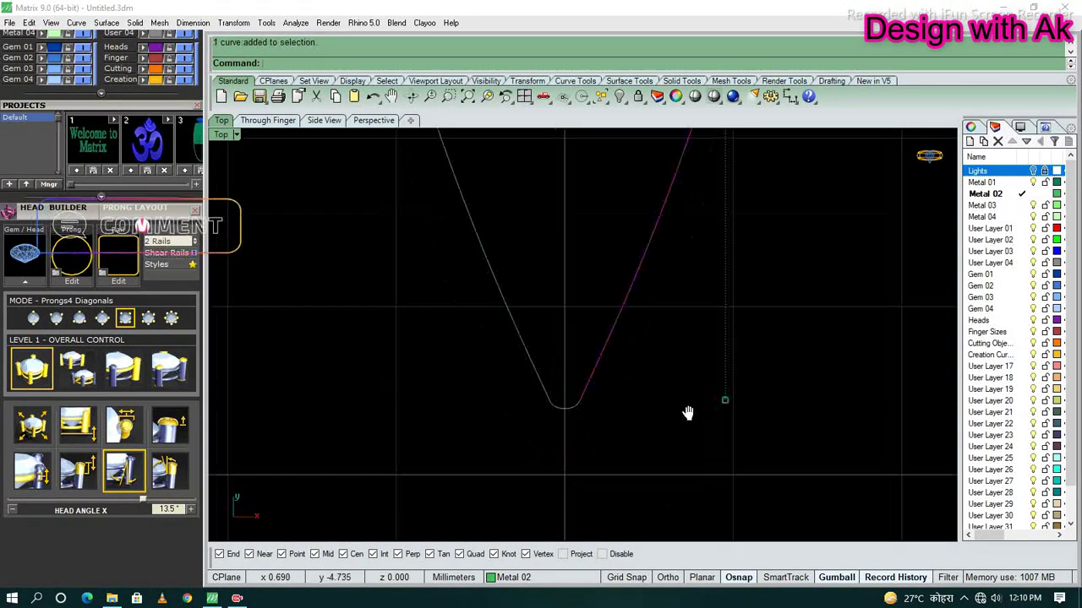
{"action": "scroll", "coordinate": [530, 310], "scroll_direction": "up", "scroll_amount": 2}
{"action": "scroll", "coordinate": [679, 449], "scroll_direction": "down", "scroll_amount": 2}
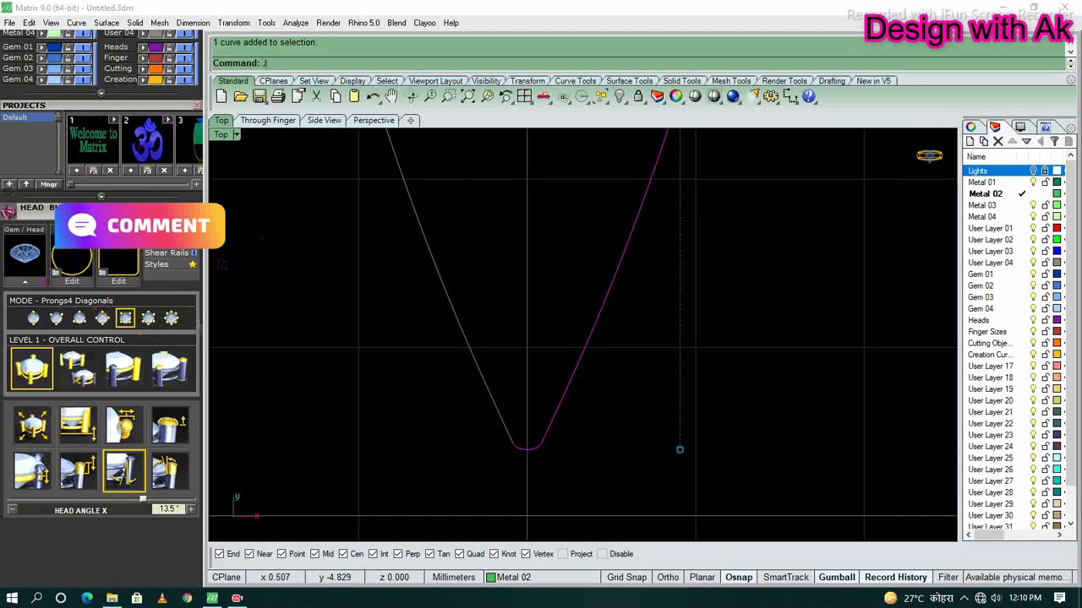
{"action": "type", "text": "L"}
- Draw a vertical centre line through the tip and split the outline into two halves
{"action": "key", "text": "Return"}
{"action": "left_click", "coordinate": [558, 469]}
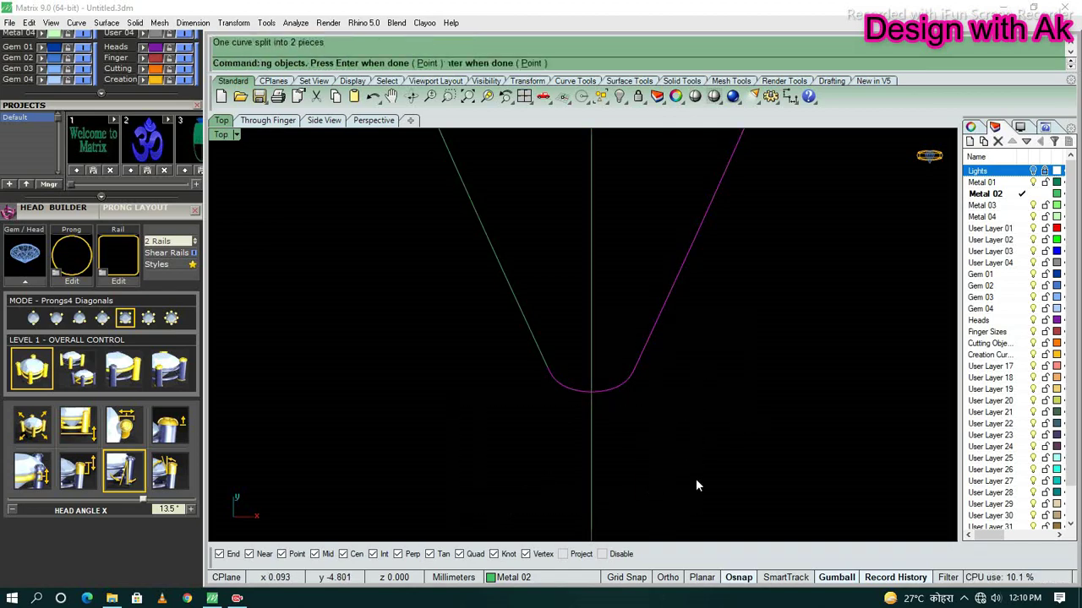
{"action": "left_click", "coordinate": [538, 384]}
{"action": "scroll", "coordinate": [464, 504], "scroll_direction": "down", "scroll_amount": 3}
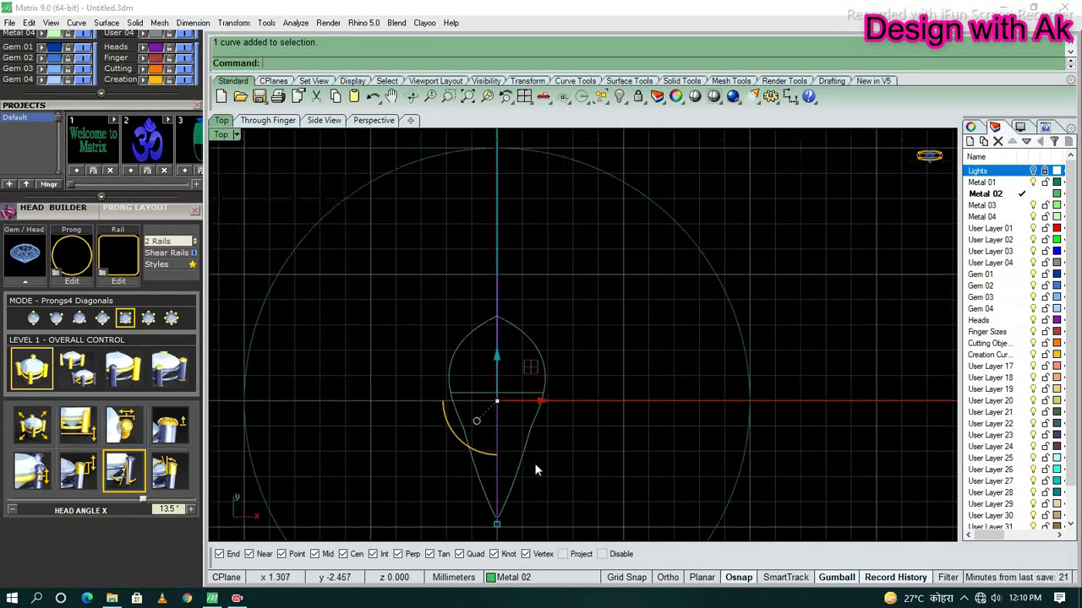
- Try generating a head from the selected curves, then undo the accidental curve move
{"action": "right_click", "coordinate": [524, 407]}
{"action": "right_click_drag", "start_coordinate": [610, 423], "coordinate": [542, 335]}
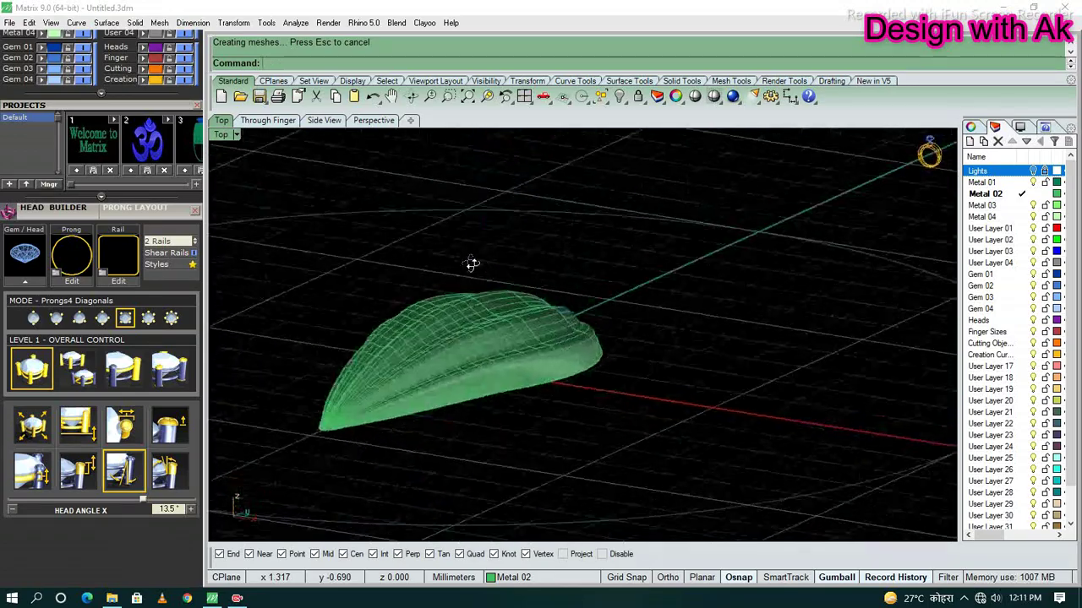
{"action": "left_click_drag", "start_coordinate": [556, 342], "coordinate": [485, 321]}
{"action": "key", "text": "ctrl+z"}
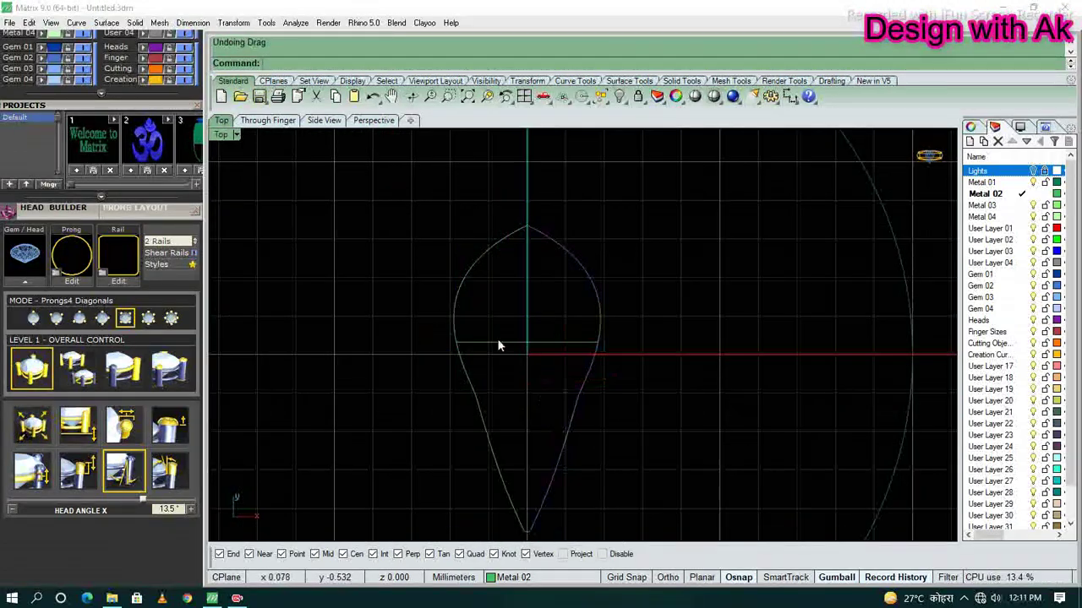
- Reshape the wavy crown curve by adjusting its control points in the Front view
{"action": "left_click", "coordinate": [555, 402]}
{"action": "key", "text": "F10"}
{"action": "right_click_drag", "start_coordinate": [525, 403], "coordinate": [406, 388], "text": "ctrl+shift"}
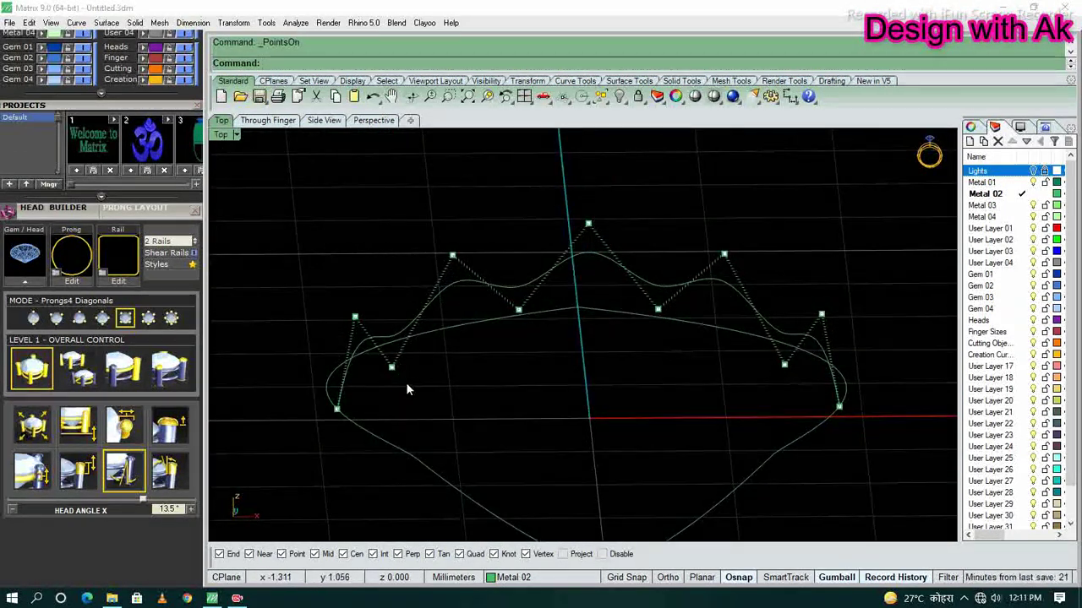
{"action": "key", "text": "ctrl+shift+f"}
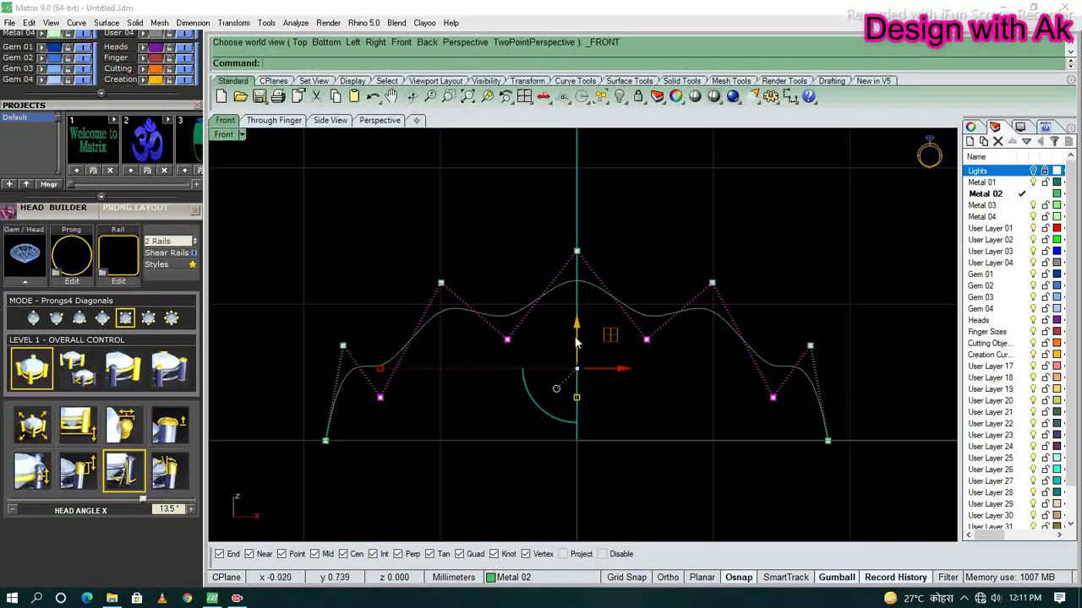
{"action": "scroll", "coordinate": [545, 364], "scroll_direction": "down", "scroll_amount": 3}
{"action": "right_click_drag", "start_coordinate": [474, 370], "coordinate": [455, 372]}
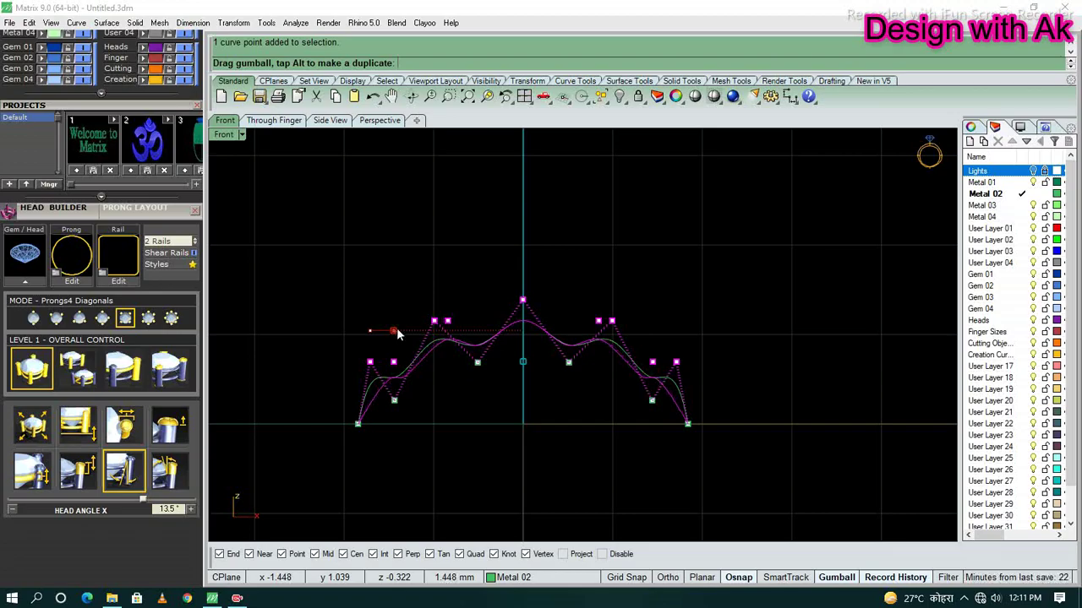
{"action": "key", "text": "F11"}
{"action": "key", "text": "ctrl+shift+t"}
- Loft the three outline curves into a teardrop petal surface and copy it to the clipboard
{"action": "key", "text": "ctrl+a"}
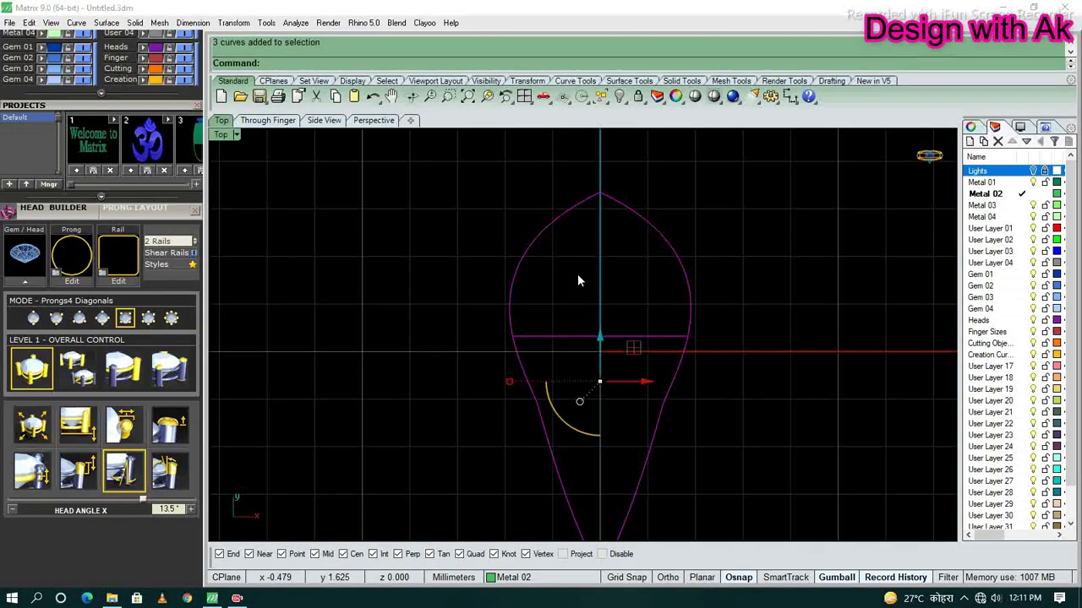
{"action": "key", "text": "Return"}
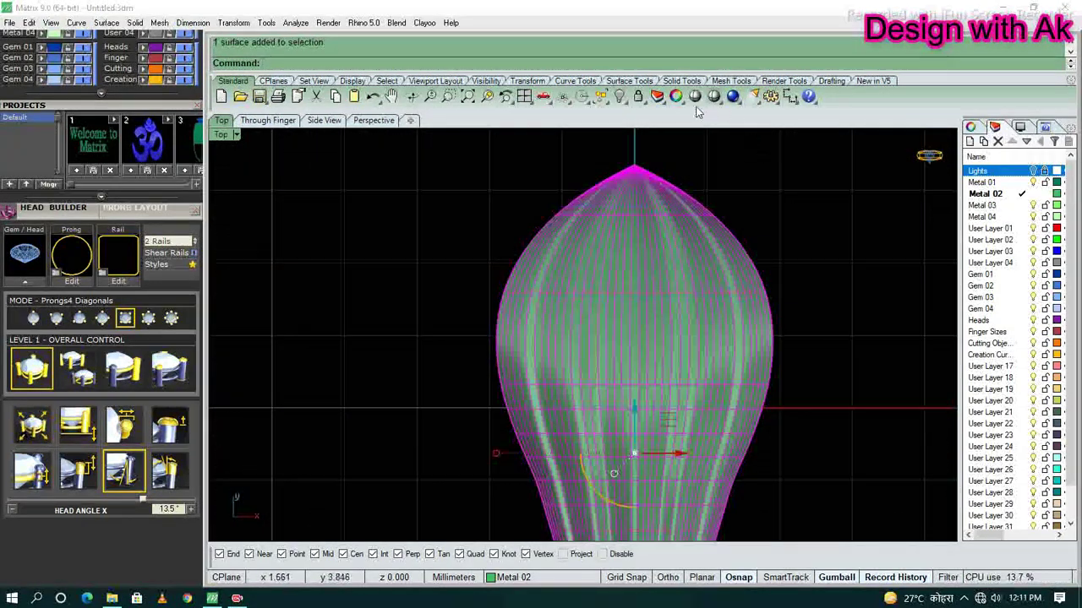
{"action": "key", "text": "ctrl+c"}
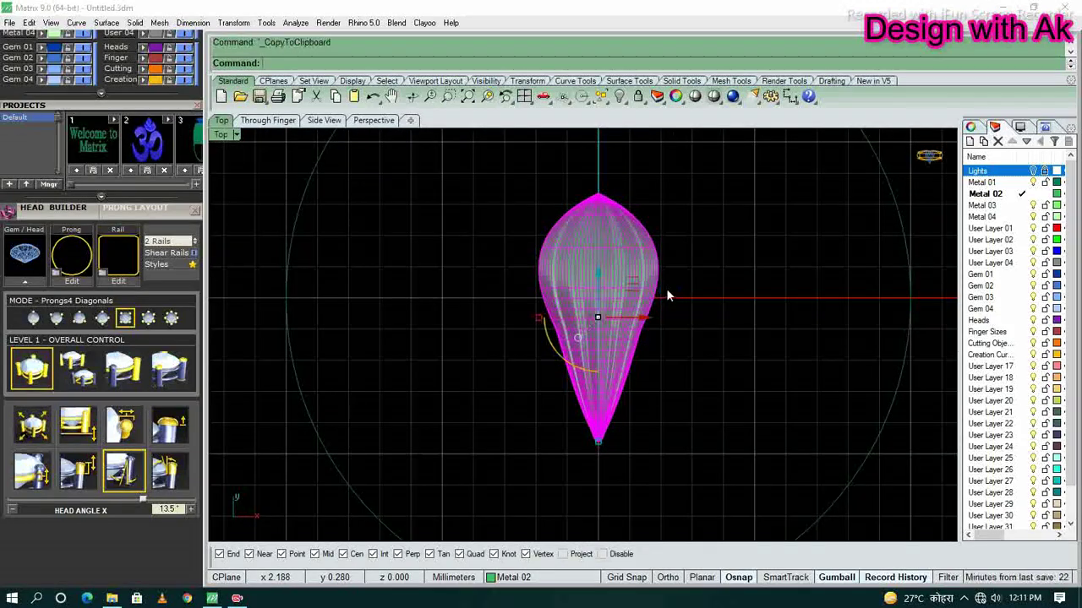
{"action": "key", "text": "ctrl+z"}
{"action": "scroll", "coordinate": [701, 313], "scroll_direction": "up", "scroll_amount": 2}
{"action": "left_click", "coordinate": [629, 306]}
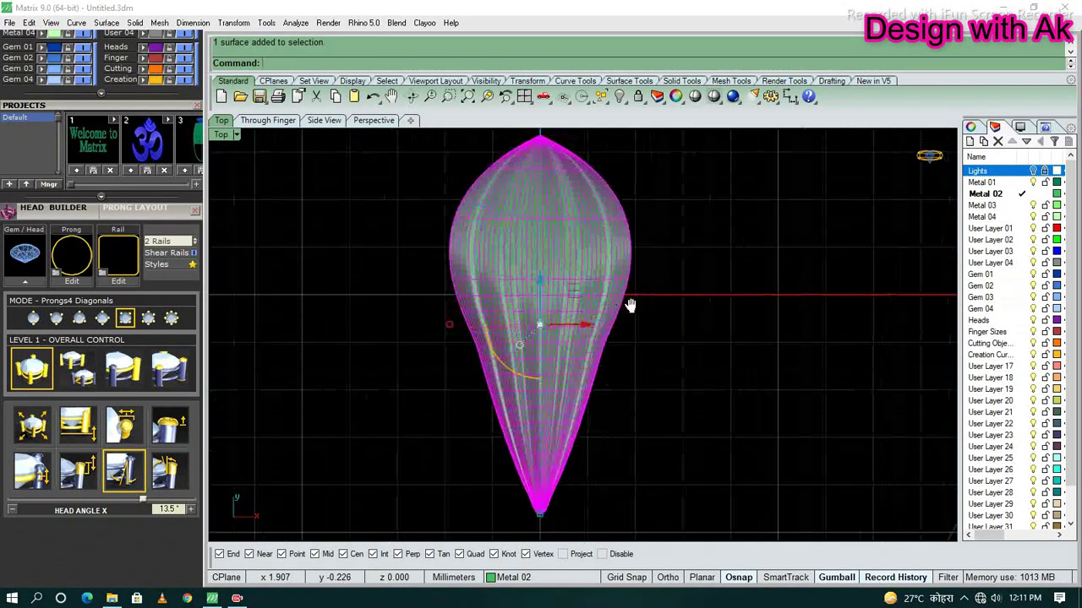
- Copy the petal surface, cancel the started extrusion, and paste a second petal copy
{"action": "key", "text": "ctrl+c"}
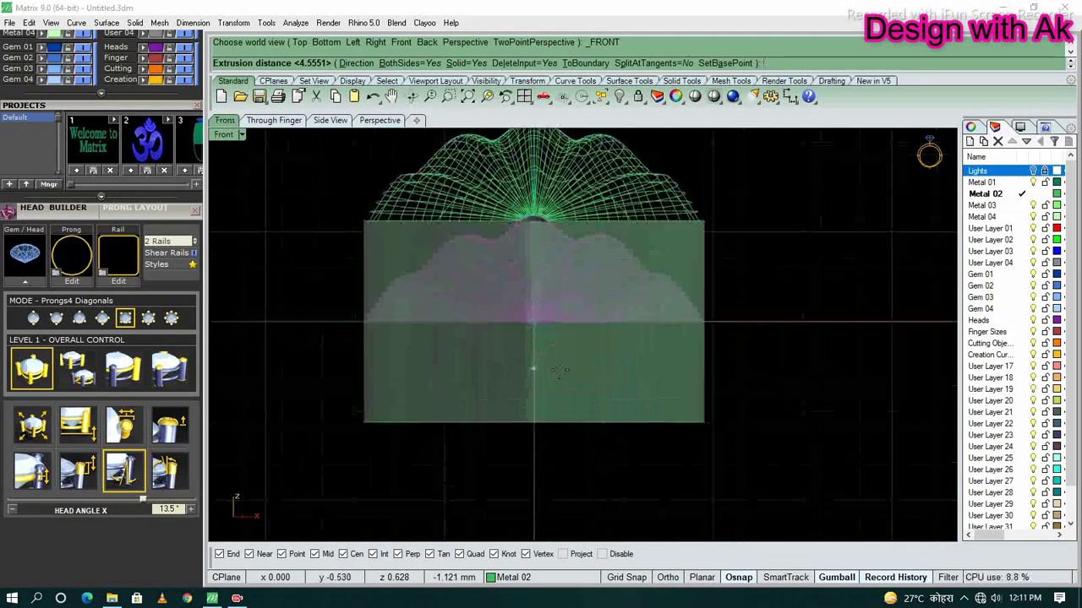
{"action": "type", "text": "b"}
{"action": "key", "text": "Return"}
{"action": "scroll", "coordinate": [546, 351], "scroll_direction": "up", "scroll_amount": 2}
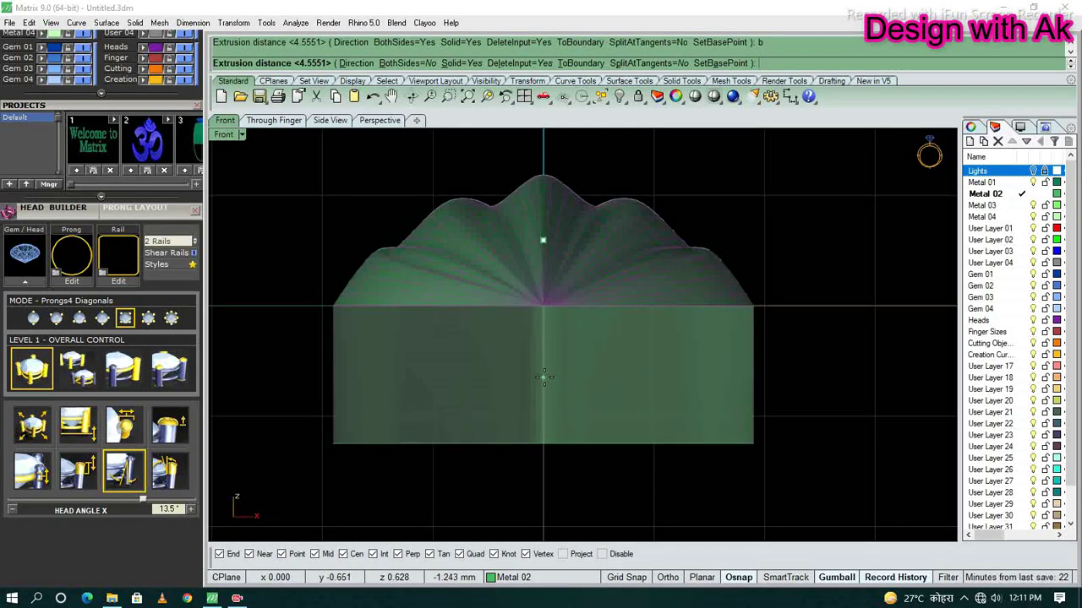
{"action": "key", "text": "Escape"}
{"action": "scroll", "coordinate": [591, 338], "scroll_direction": "down", "scroll_amount": 3}
{"action": "key", "text": "ctrl+v"}
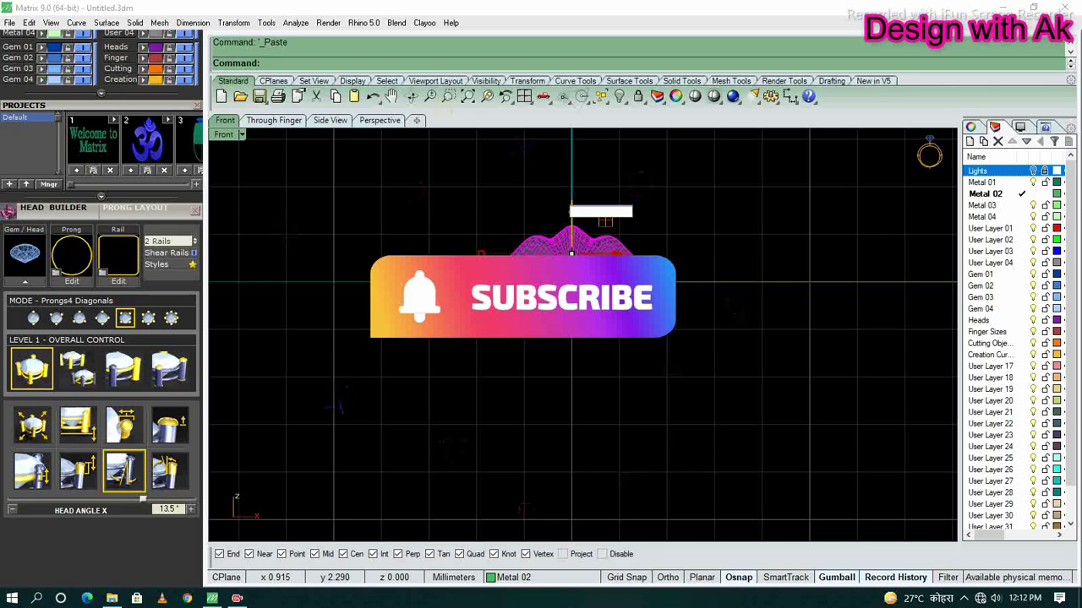
{"action": "key", "text": "Escape"}
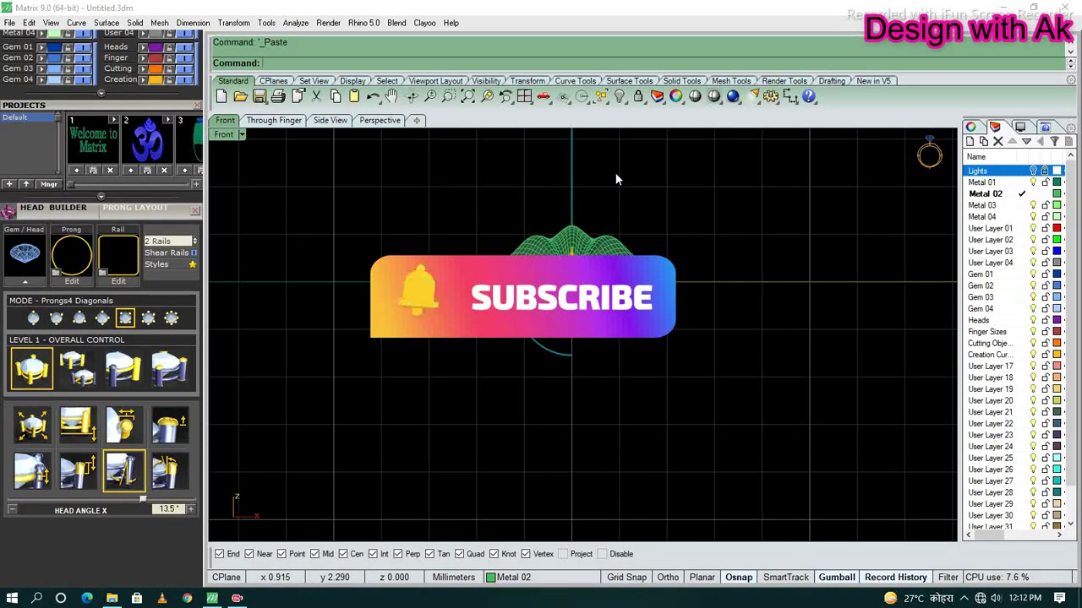
- Start a Loft (LO) and pick the lower shell's bottom edge
{"action": "scroll", "coordinate": [608, 350], "scroll_direction": "up", "scroll_amount": 5}
{"action": "right_click_drag", "start_coordinate": [608, 350], "coordinate": [400, 338], "text": "ctrl+shift"}
{"action": "scroll", "coordinate": [401, 338], "scroll_direction": "down", "scroll_amount": 3}
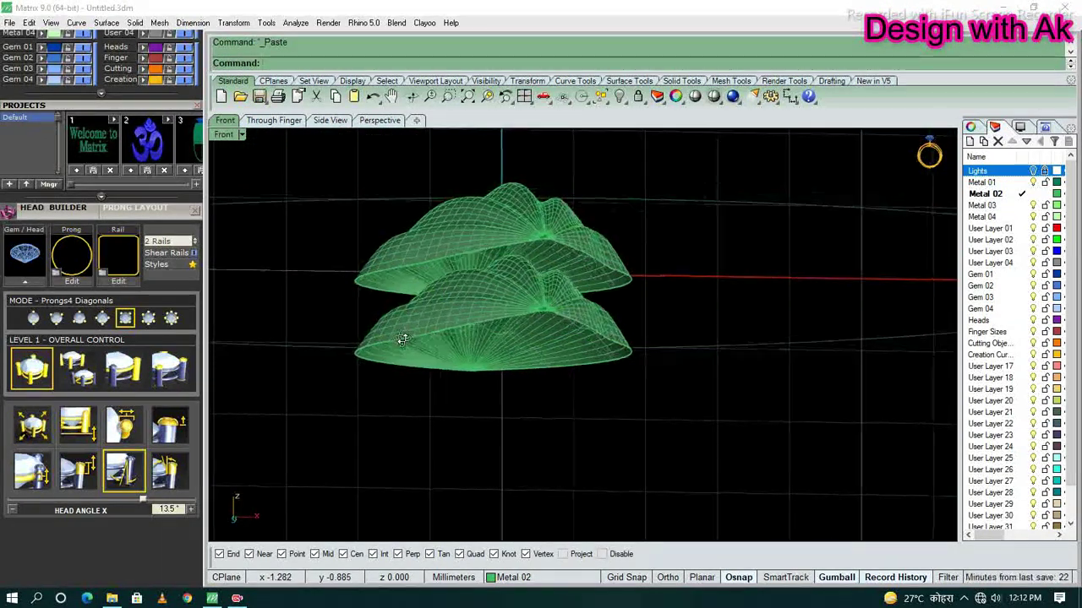
{"action": "type", "text": "LO"}
{"action": "key", "text": "Return"}
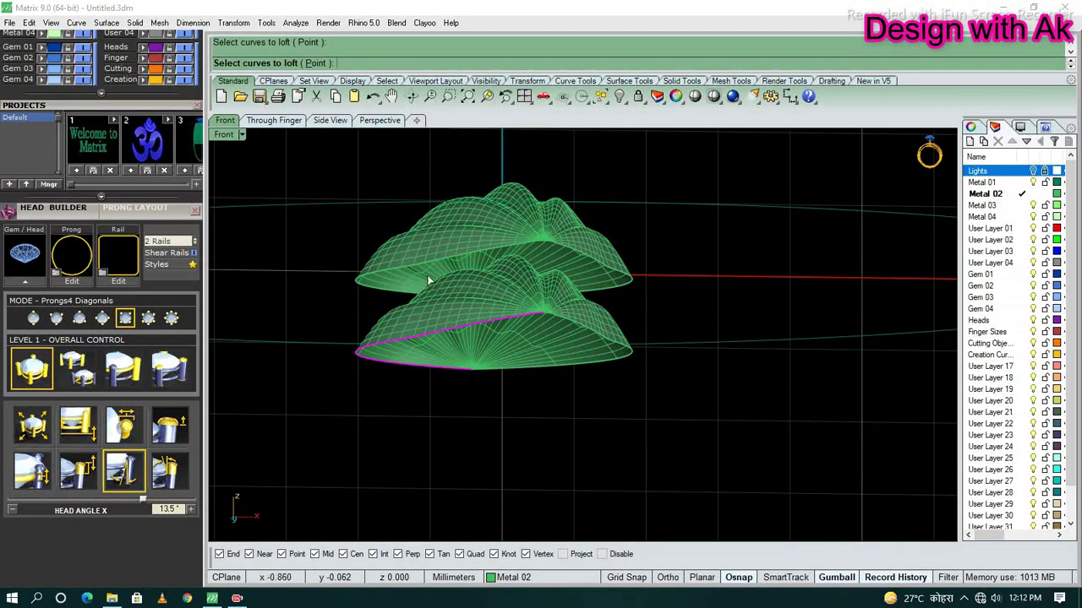
{"action": "left_click", "coordinate": [372, 292]}
{"action": "left_click", "coordinate": [398, 309]}
- Pick the upper shell's bottom edge and accept the Loft Options to create the surface
{"action": "right_click_drag", "start_coordinate": [587, 356], "coordinate": [674, 345], "text": "ctrl+shift"}
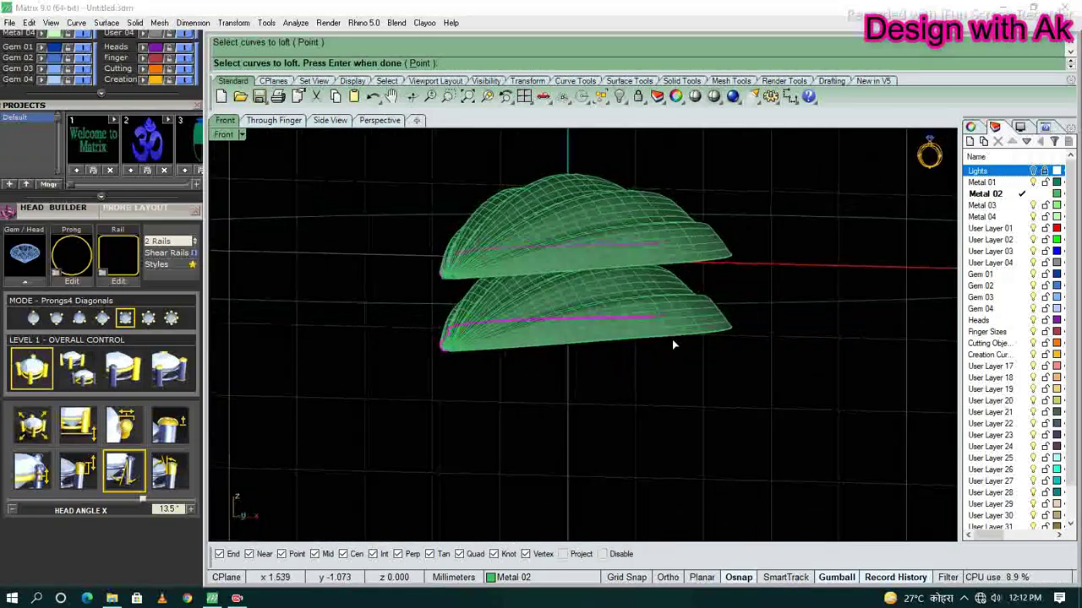
{"action": "left_click", "coordinate": [694, 263]}
{"action": "left_click", "coordinate": [736, 292]}
{"action": "key", "text": "Return"}
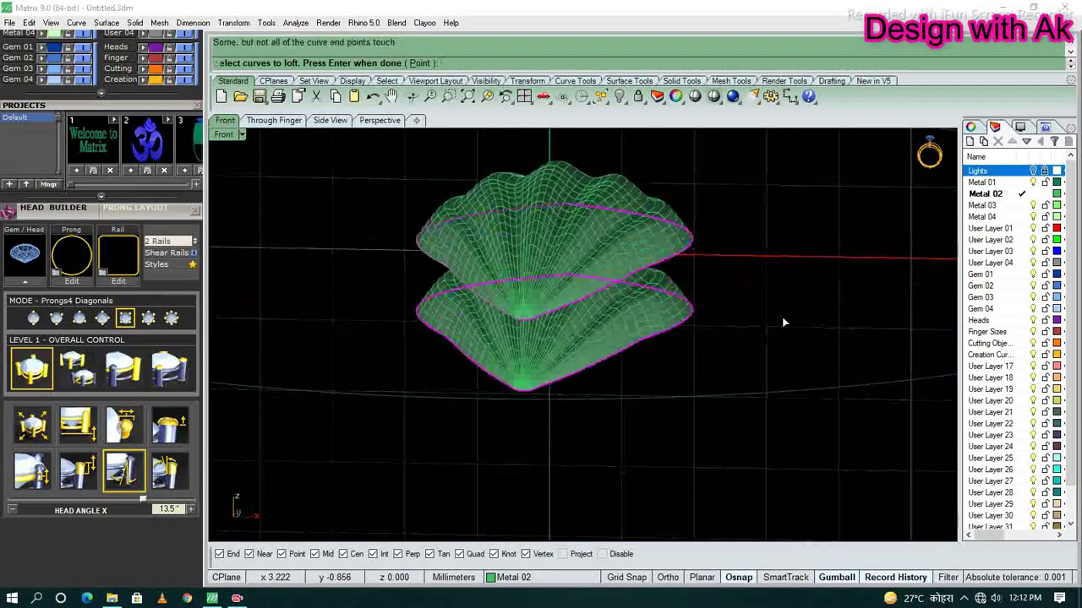
{"action": "key", "text": "Return"}
{"action": "key", "text": "Return"}
{"action": "scroll", "coordinate": [679, 326], "scroll_direction": "up", "scroll_amount": 3}
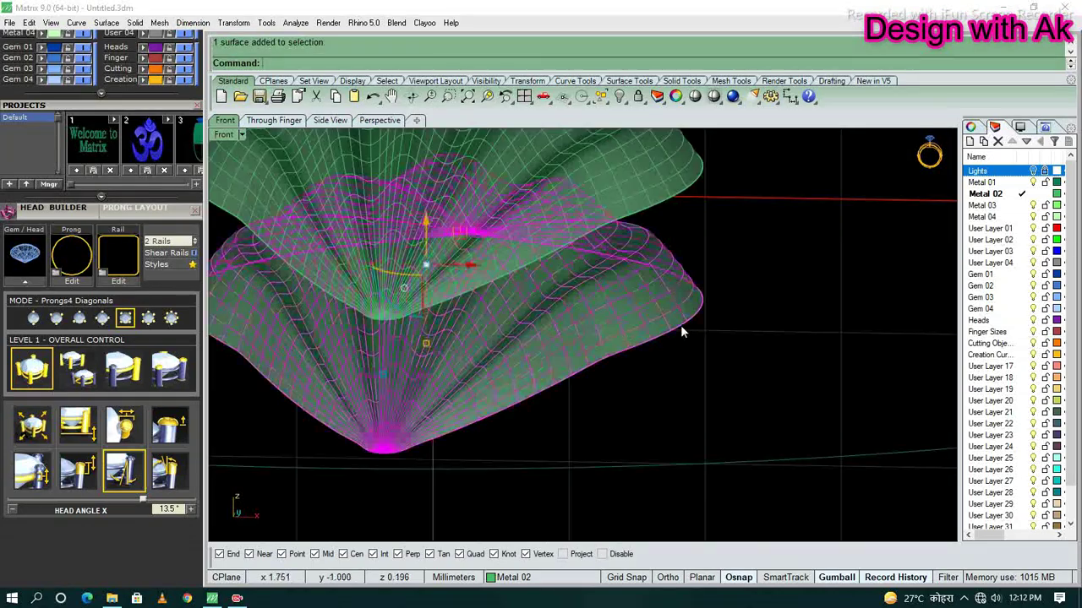
{"action": "scroll", "coordinate": [672, 338], "scroll_direction": "up", "scroll_amount": 2}
- Join and loft the shells' edge curves, then join all petal pieces into a closed shell
{"action": "mouse_move", "coordinate": [665, 357]}
{"action": "right_mouse_down", "text": "ctrl+shift"}
{"action": "mouse_move", "coordinate": [609, 244]}
{"action": "mouse_move", "coordinate": [580, 275]}
{"action": "right_mouse_up", "text": "ctrl+shift"}
{"action": "key", "text": "Return"}
{"action": "type", "text": "L"}
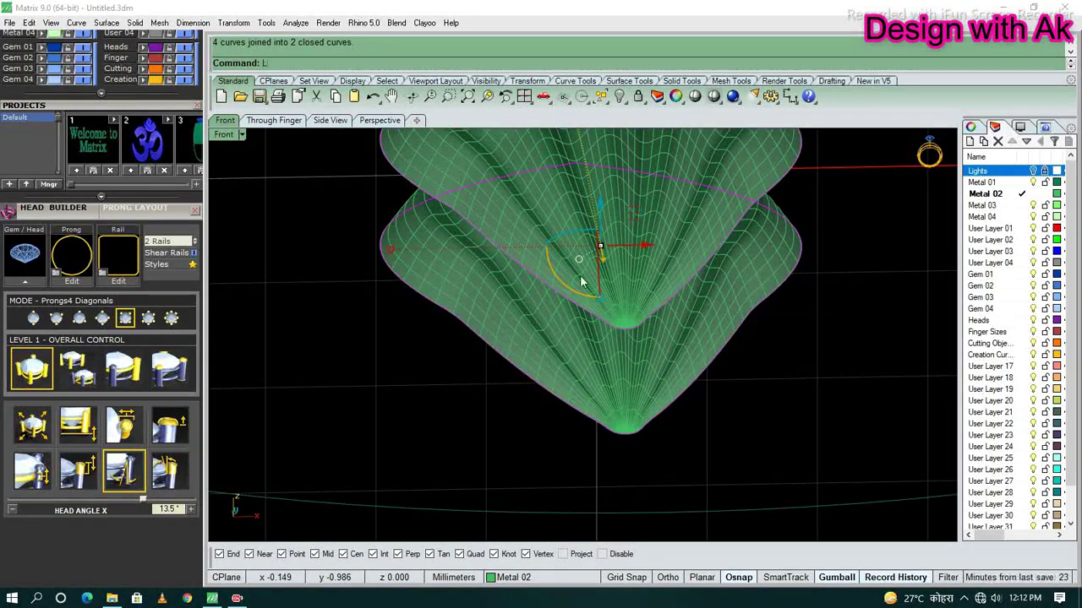
{"action": "key", "text": "Return"}
{"action": "key", "text": "Return"}
{"action": "mouse_move", "coordinate": [654, 367]}
{"action": "right_mouse_down", "text": "ctrl+shift"}
{"action": "mouse_move", "coordinate": [785, 322]}
{"action": "mouse_move", "coordinate": [631, 425]}
{"action": "mouse_move", "coordinate": [615, 368]}
{"action": "mouse_move", "coordinate": [859, 435]}
{"action": "mouse_move", "coordinate": [622, 428]}
{"action": "mouse_move", "coordinate": [757, 389]}
{"action": "mouse_move", "coordinate": [603, 305]}
{"action": "right_mouse_up", "text": "ctrl+shift"}
{"action": "scroll", "coordinate": [859, 435], "scroll_direction": "down", "scroll_amount": 5}
{"action": "key", "text": "ctrl+a"}
{"action": "key", "text": "ctrl+j"}
{"action": "scroll", "coordinate": [602, 305], "scroll_direction": "up", "scroll_amount": 2}
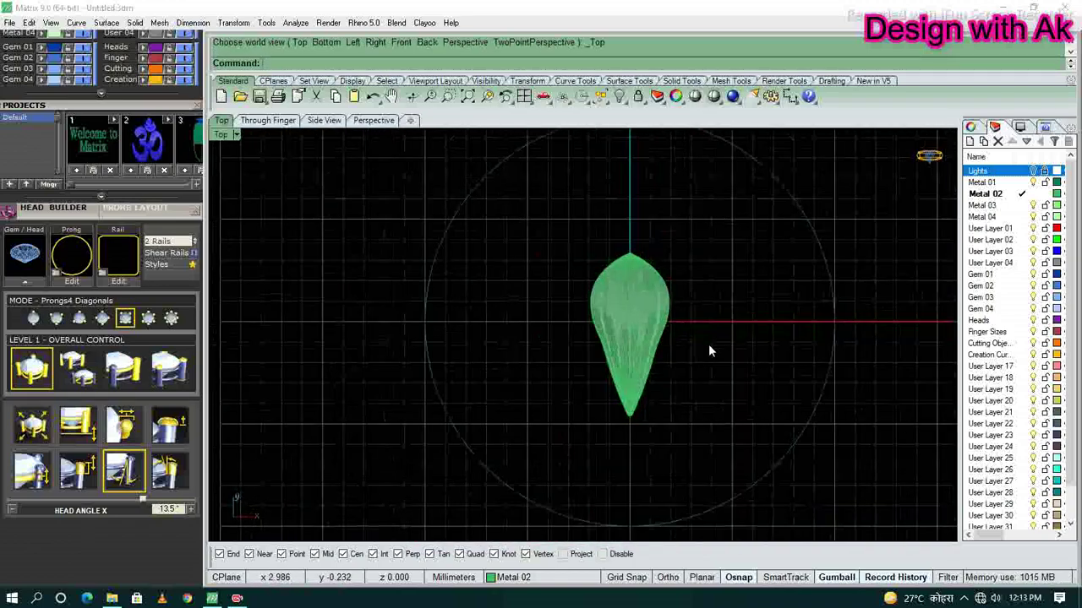
- Move the petal in the Top view so it sits just above the gem head
{"action": "left_click_drag", "start_coordinate": [581, 323], "coordinate": [581, 214]}
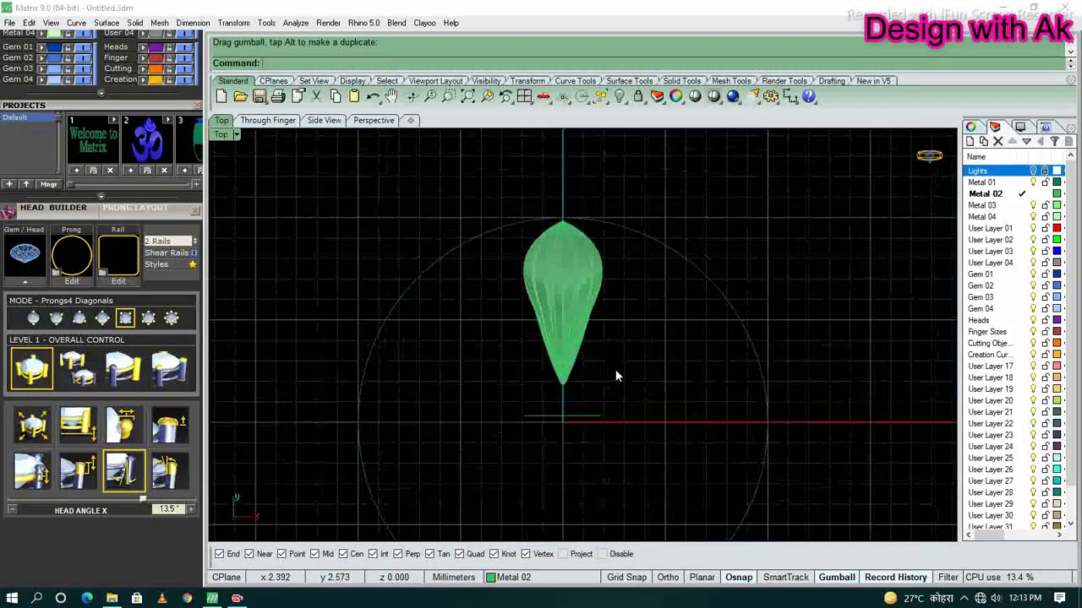
{"action": "left_click", "coordinate": [587, 334]}
{"action": "mouse_move", "coordinate": [602, 285]}
{"action": "left_mouse_down"}
{"action": "mouse_move", "coordinate": [603, 323]}
{"action": "mouse_move", "coordinate": [581, 277]}
{"action": "left_mouse_up"}
{"action": "scroll", "coordinate": [603, 324], "scroll_direction": "up", "scroll_amount": 2}
{"action": "left_click", "coordinate": [570, 288]}
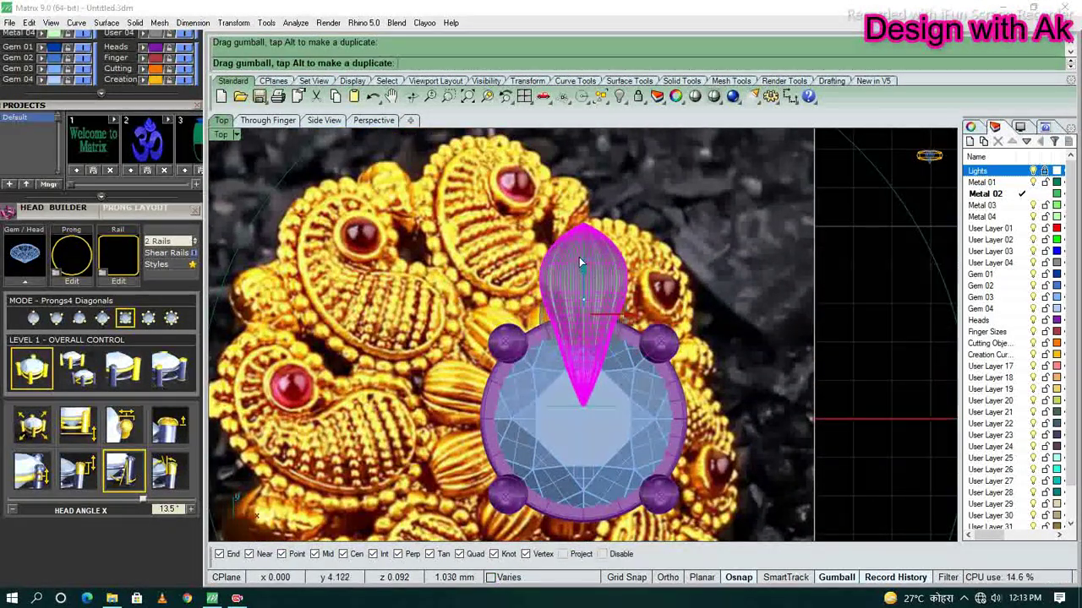
- Move the gem head into position in the Front view, checking it in perspective
{"action": "scroll", "coordinate": [588, 316], "scroll_direction": "up", "scroll_amount": 3}
{"action": "key", "text": "ctrl+F2"}
{"action": "key", "text": "ctrl+F4"}
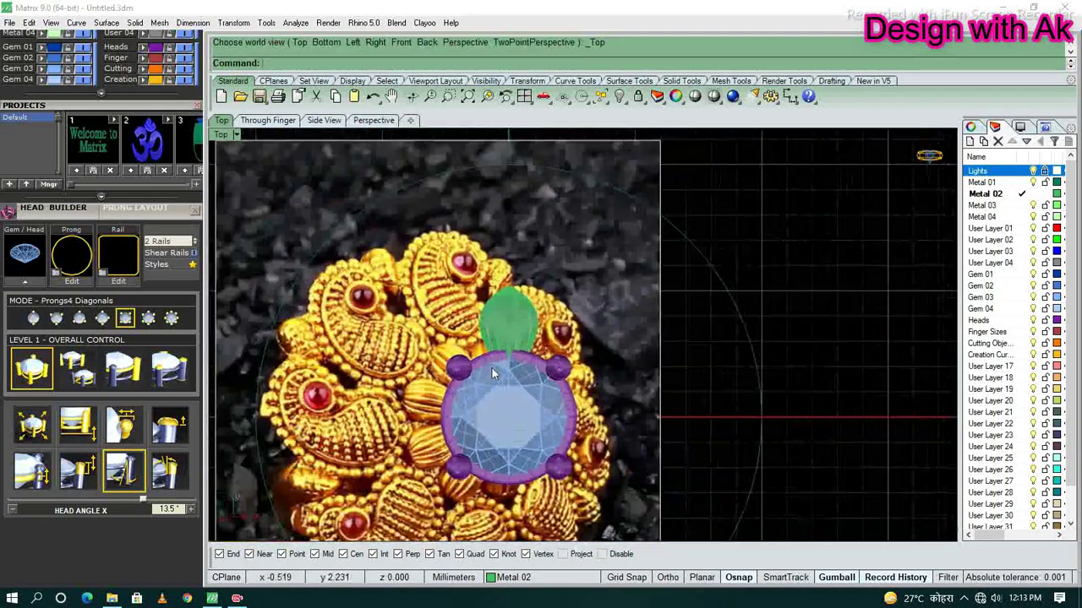
{"action": "key", "text": "ctrl+F2"}
{"action": "left_click", "coordinate": [489, 372]}
{"action": "mouse_move", "coordinate": [488, 372]}
{"action": "left_mouse_down"}
{"action": "mouse_move", "coordinate": [506, 288]}
{"action": "mouse_move", "coordinate": [555, 306]}
{"action": "left_mouse_up"}
{"action": "key", "text": "ctrl+F1"}
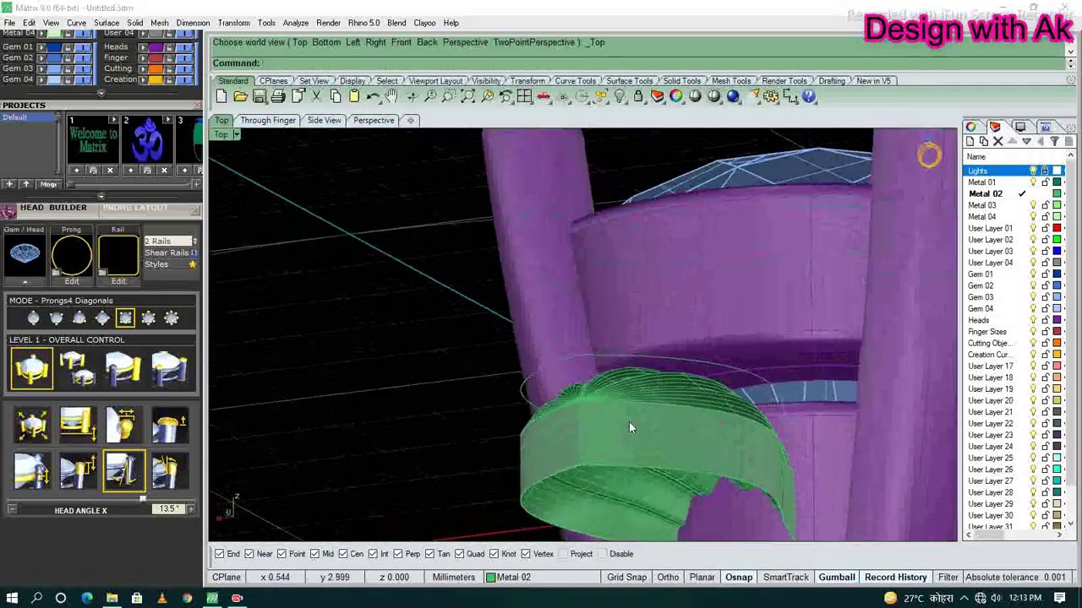
- Select the green petal, undo the stray circle, cancel the Circle command, and deselect head curves
{"action": "left_click", "coordinate": [630, 429]}
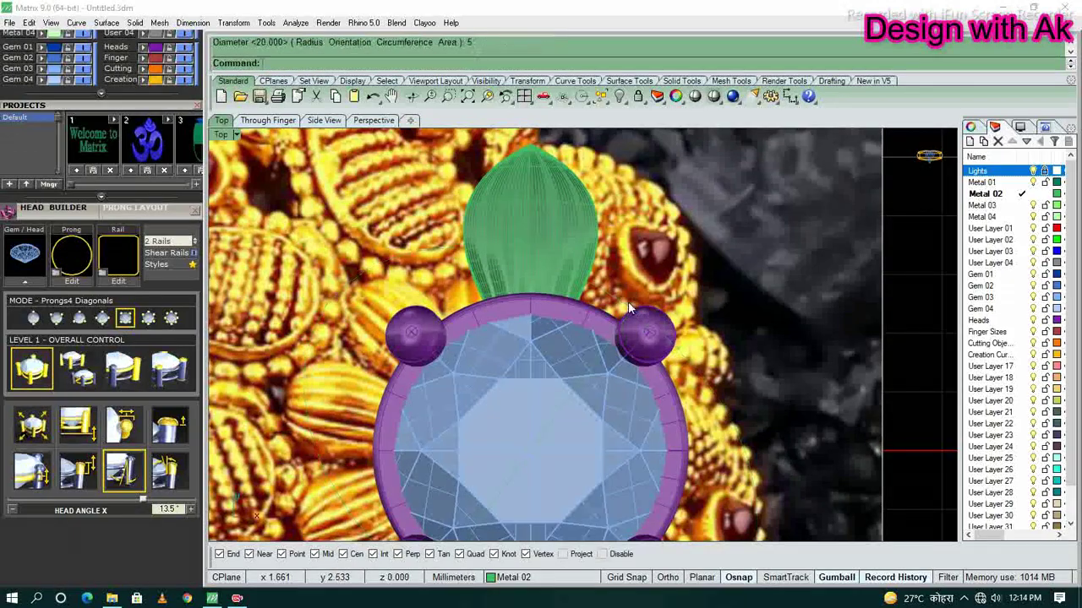
{"action": "key", "text": "ctrl+z"}
{"action": "scroll", "coordinate": [640, 302], "scroll_direction": "up", "scroll_amount": 3}
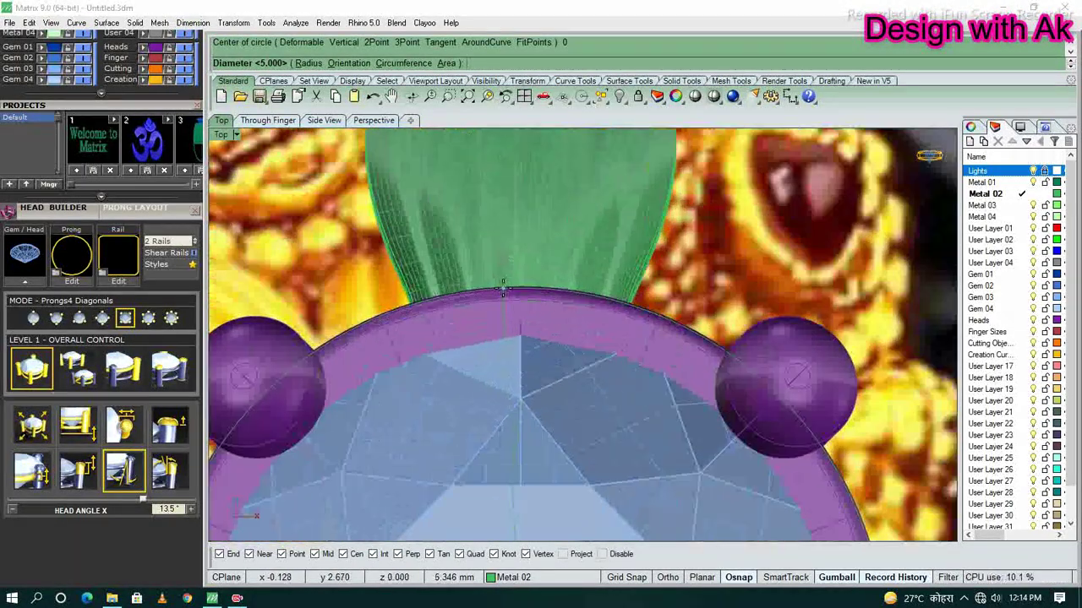
{"action": "scroll", "coordinate": [541, 312], "scroll_direction": "up", "scroll_amount": 2}
{"action": "key", "text": "Escape"}
{"action": "scroll", "coordinate": [547, 317], "scroll_direction": "down", "scroll_amount": 2}
{"action": "scroll", "coordinate": [547, 317], "scroll_direction": "down", "scroll_amount": 5}
{"action": "left_click", "coordinate": [496, 367]}
- Inspect the head from front and top views and undo the green cylinder extrusion
{"action": "left_click", "coordinate": [642, 380], "text": "ctrl"}
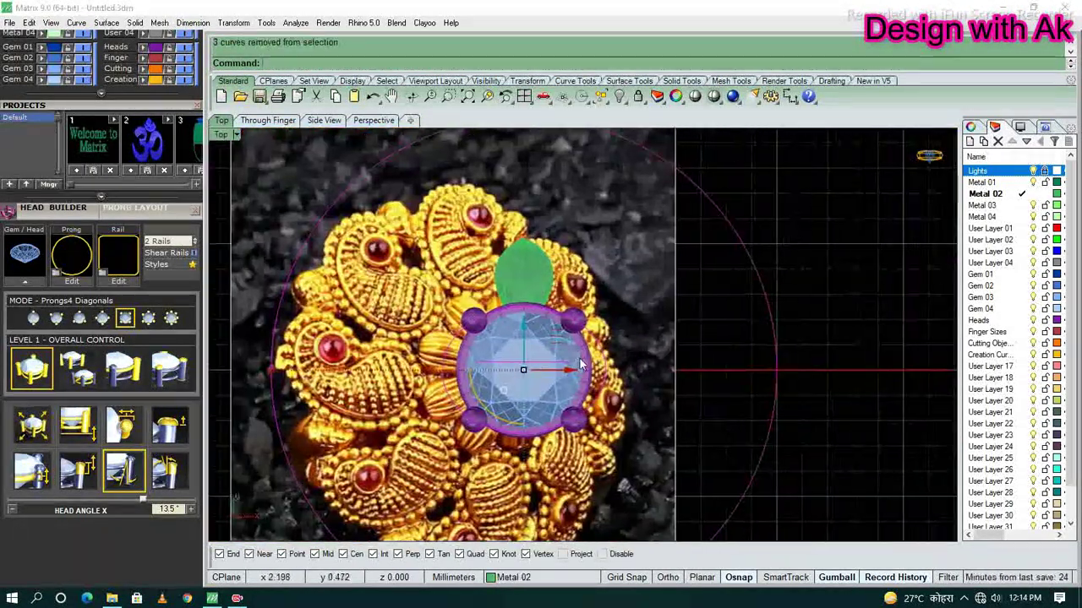
{"action": "scroll", "coordinate": [667, 400], "scroll_direction": "up", "scroll_amount": 2}
{"action": "scroll", "coordinate": [667, 400], "scroll_direction": "up", "scroll_amount": 2}
{"action": "key", "text": "ctrl+F2"}
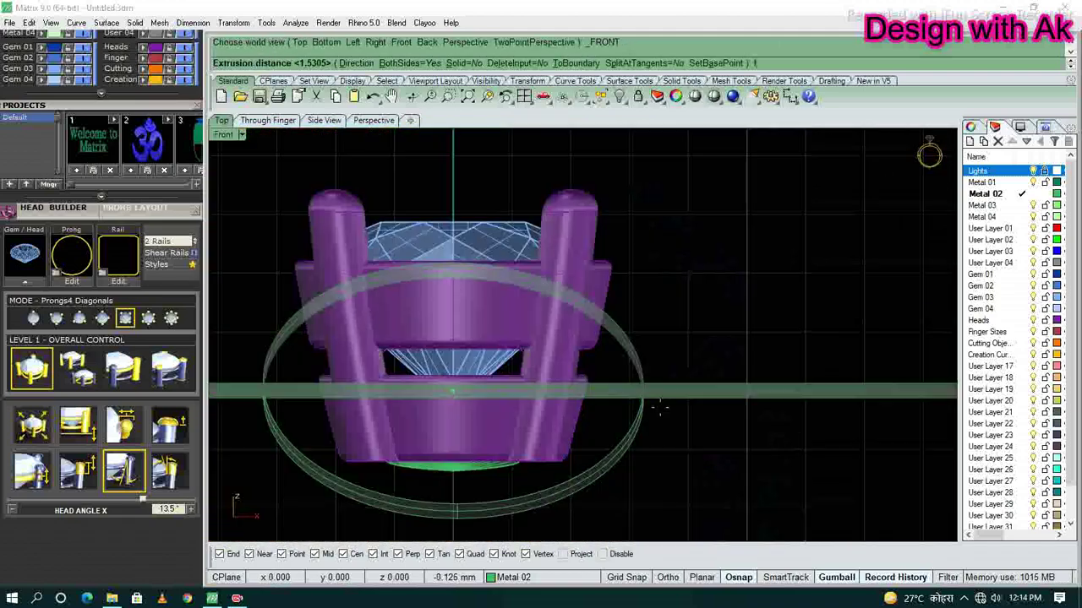
{"action": "scroll", "coordinate": [695, 362], "scroll_direction": "down", "scroll_amount": 3}
{"action": "key", "text": "ctrl+F1"}
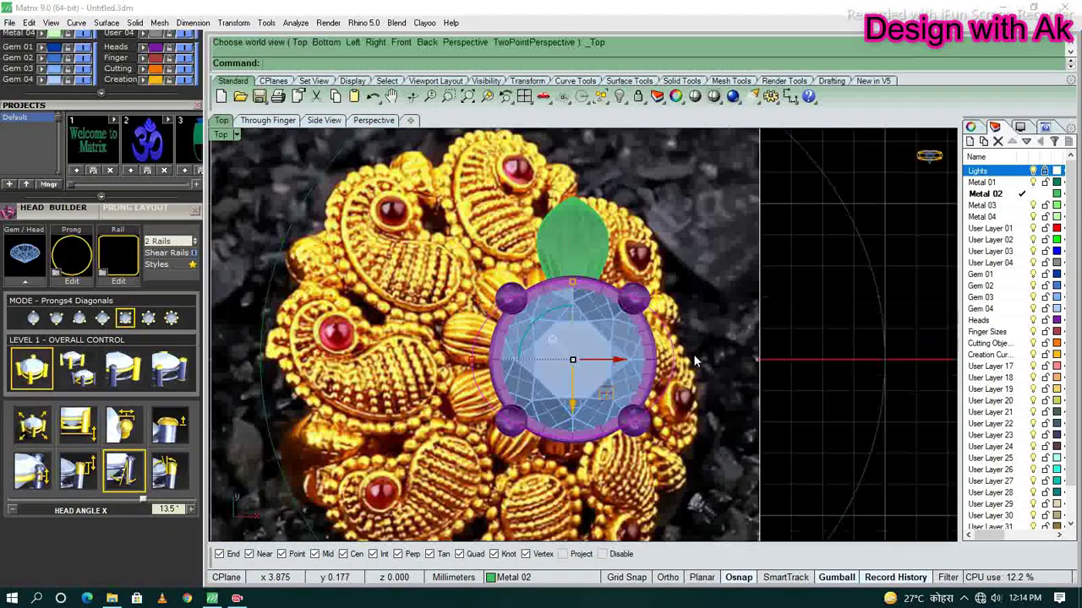
{"action": "type", "text": "EC"}
{"action": "key", "text": "ctrl+F2"}
{"action": "scroll", "coordinate": [694, 361], "scroll_direction": "up", "scroll_amount": 3}
{"action": "right_click_drag", "start_coordinate": [695, 362], "coordinate": [663, 294]}
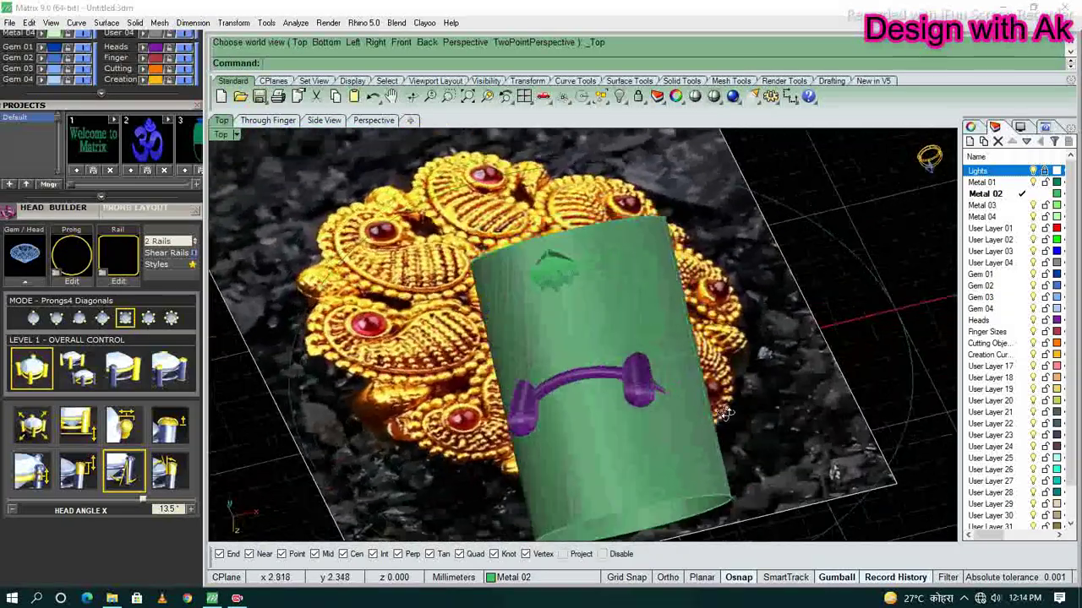
{"action": "key", "text": "ctrl+z"}
{"action": "key", "text": "ctrl+F1"}
- Project the head outline with delete input 'y', split the petal with it, and delete the magenta piece
{"action": "left_click", "coordinate": [633, 425]}
{"action": "scroll", "coordinate": [779, 389], "scroll_direction": "down", "scroll_amount": 3}
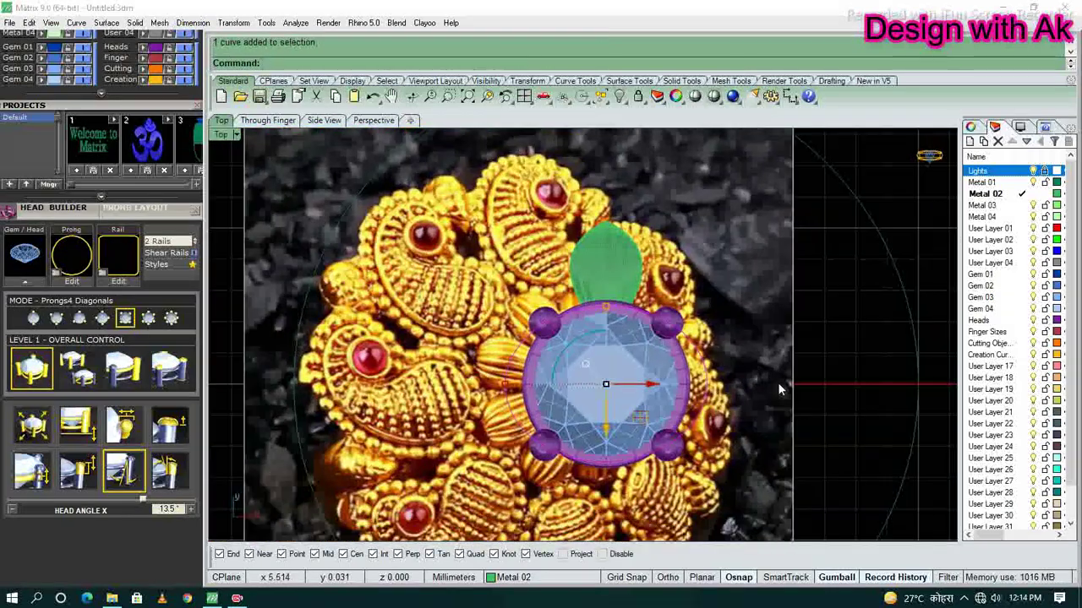
{"action": "type", "text": "ProjectToCPlaney"}
{"action": "key", "text": "Return"}
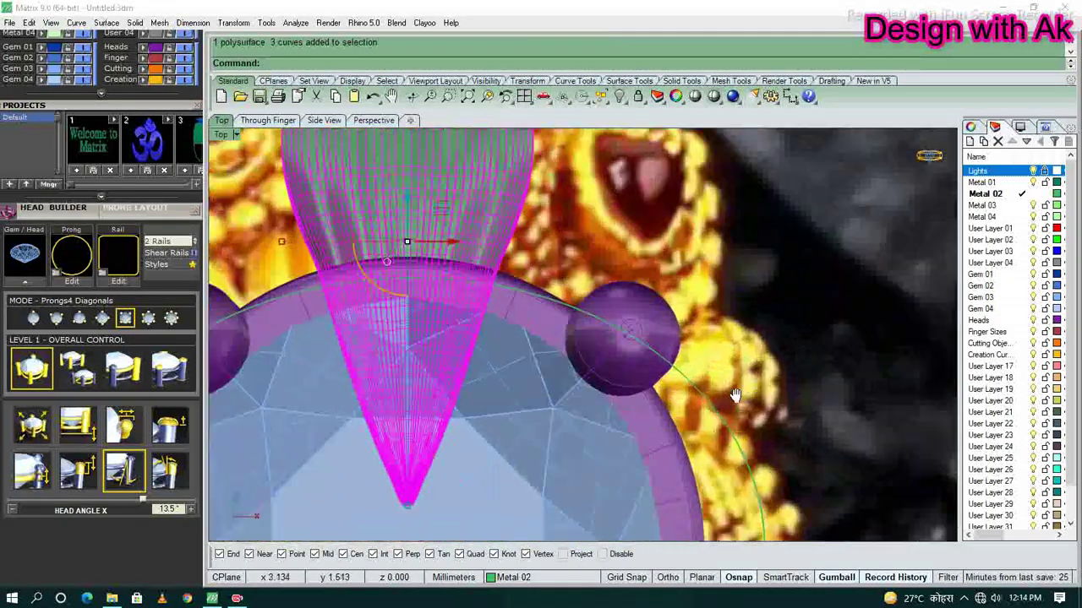
{"action": "left_click_drag", "start_coordinate": [784, 403], "coordinate": [698, 476]}
{"action": "key", "text": "Return"}
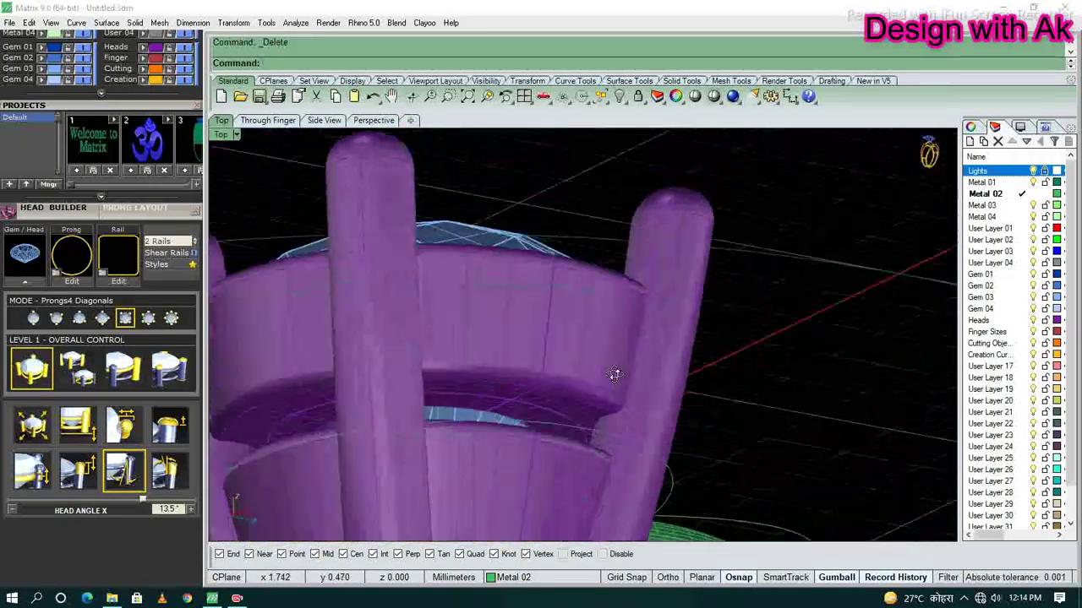
{"action": "key", "text": "Delete"}
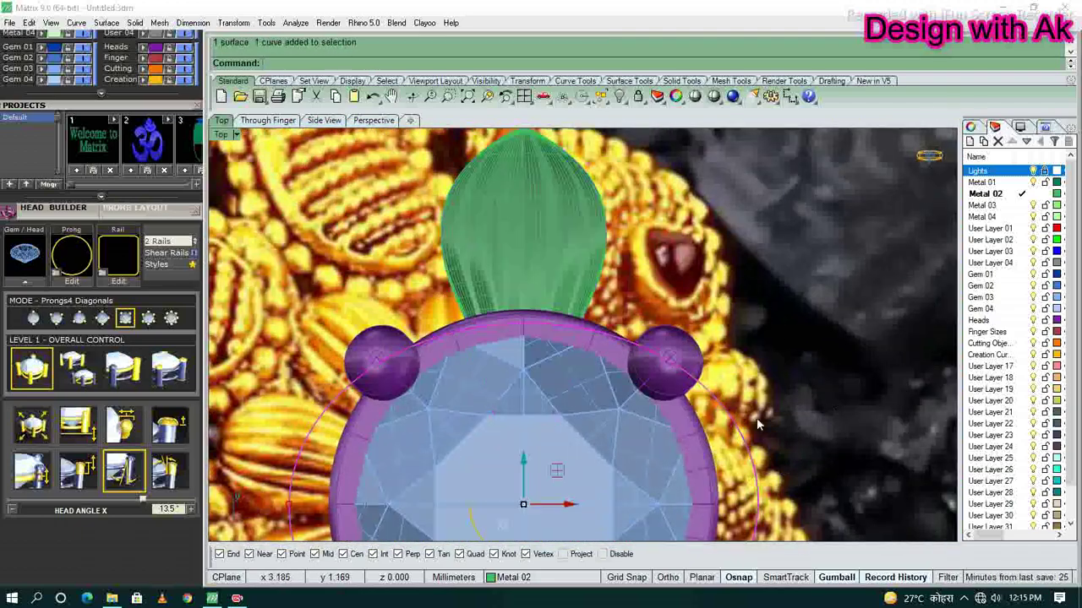
- Delete the leftover piece and polar-array the petal into a ring of 10 around the gem
{"action": "key", "text": "Delete"}
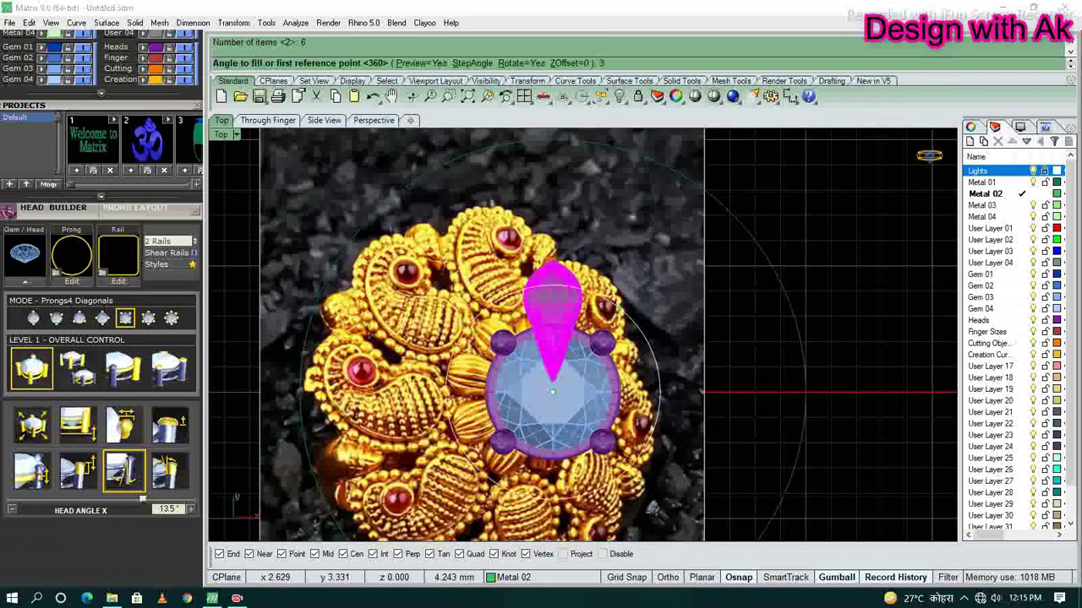
{"action": "key", "text": "Return"}
{"action": "left_click", "coordinate": [395, 63]}
{"action": "type", "text": "8"}
{"action": "key", "text": "Return"}
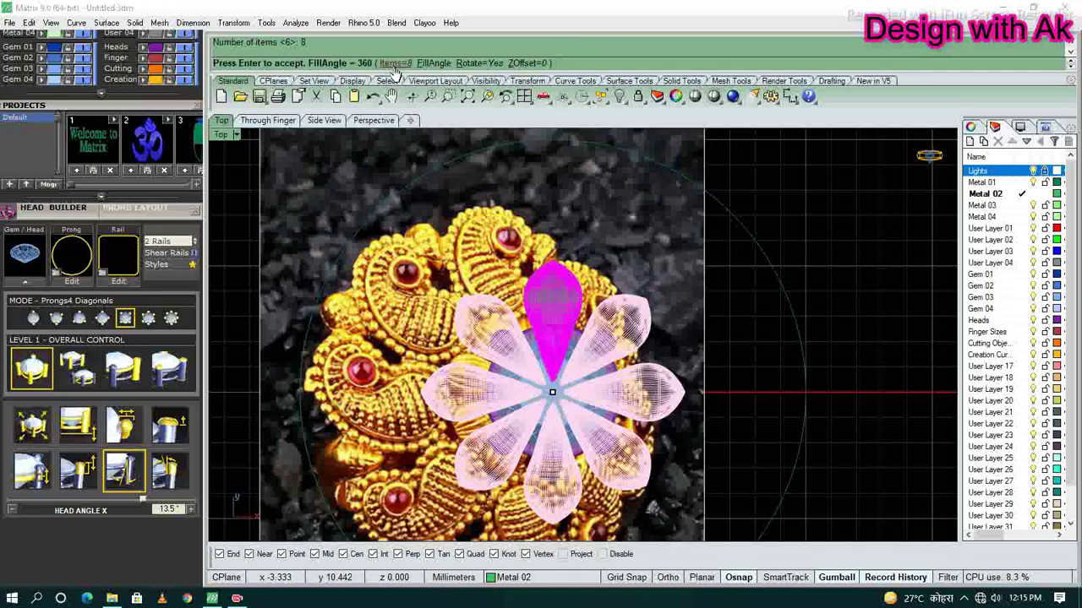
{"action": "key", "text": "Return"}
{"action": "key", "text": "Return"}
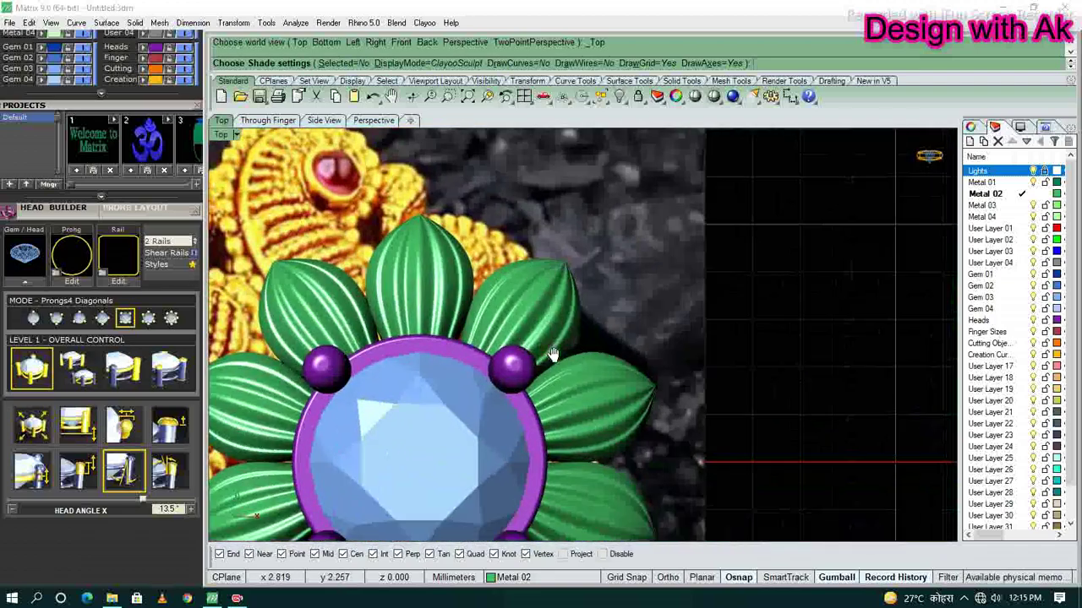
- Return to the top view with the reference photo, then select and hide the flower
{"action": "key", "text": "Escape"}
{"action": "right_click_drag", "start_coordinate": [513, 375], "coordinate": [514, 340]}
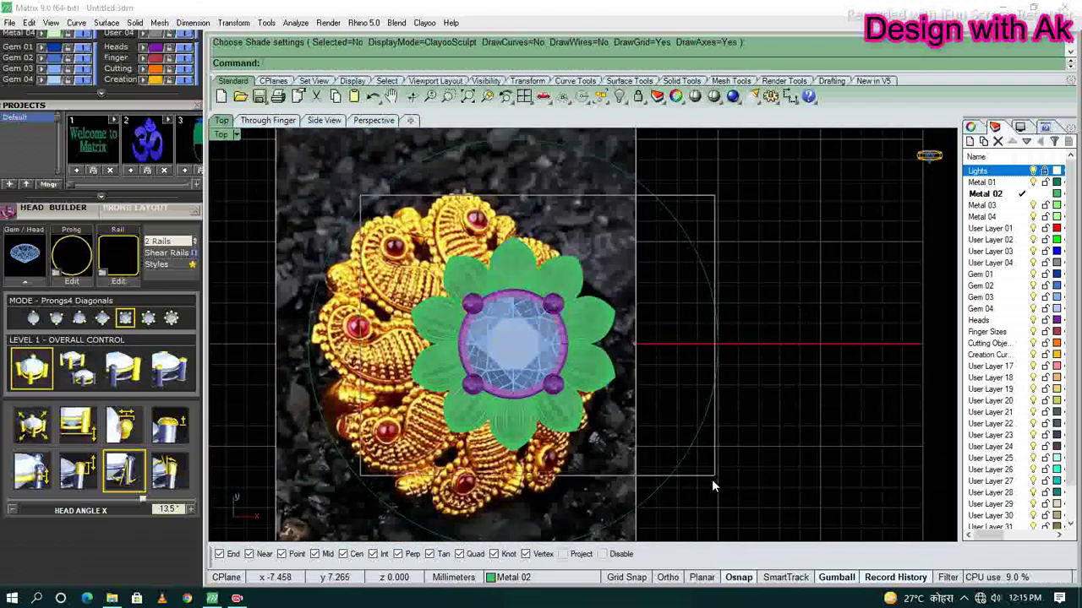
{"action": "left_click", "coordinate": [510, 408]}
{"action": "key", "text": "ctrl+h"}
{"action": "scroll", "coordinate": [601, 385], "scroll_direction": "up", "scroll_amount": 5}
{"action": "scroll", "coordinate": [602, 384], "scroll_direction": "up", "scroll_amount": 3}
- Make Metal 03 the current layer for tracing
{"action": "scroll", "coordinate": [602, 385], "scroll_direction": "up", "scroll_amount": 3}
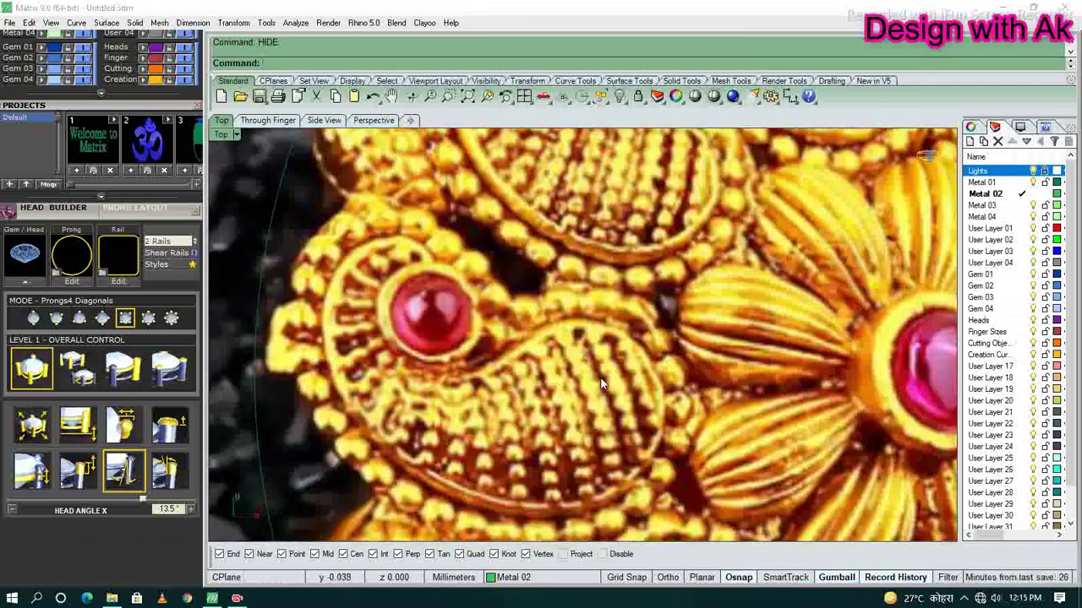
{"action": "key", "text": "F2"}
{"action": "scroll", "coordinate": [602, 384], "scroll_direction": "down", "scroll_amount": 3}
{"action": "scroll", "coordinate": [602, 385], "scroll_direction": "down", "scroll_amount": 3}
{"action": "scroll", "coordinate": [505, 365], "scroll_direction": "up", "scroll_amount": 5}
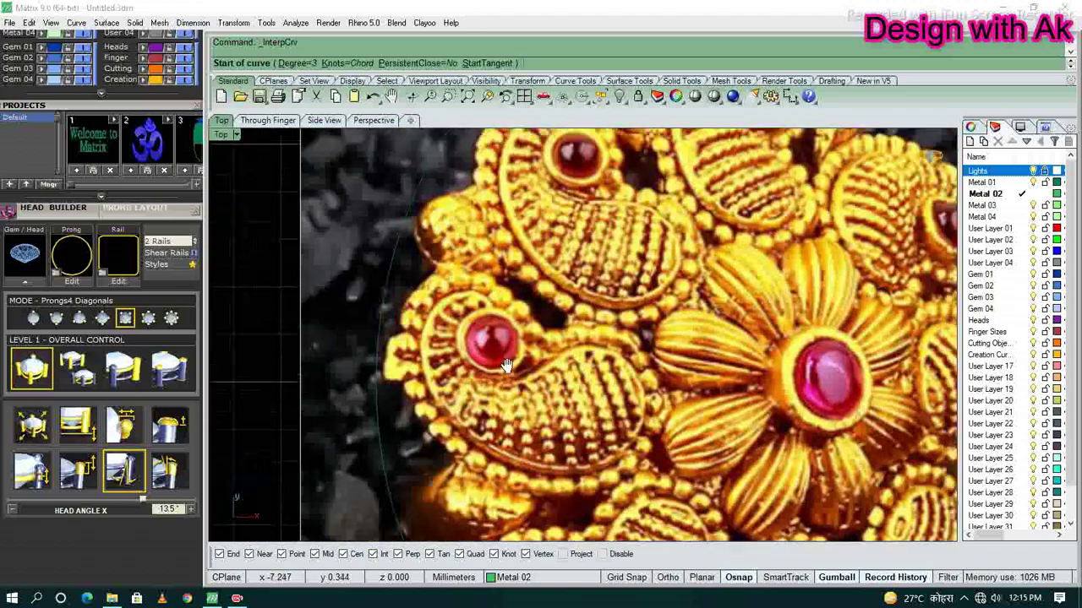
{"action": "scroll", "coordinate": [505, 365], "scroll_direction": "up", "scroll_amount": 3}
{"action": "double_click", "coordinate": [984, 206]}
{"action": "scroll", "coordinate": [549, 294], "scroll_direction": "up", "scroll_amount": 3}
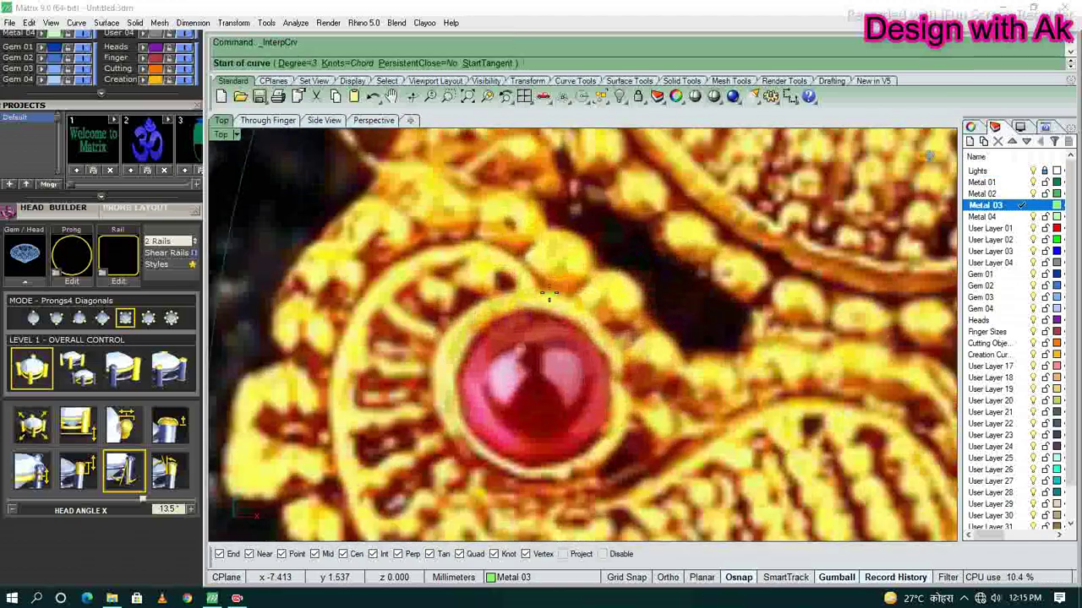
- Trace the first interpolated curve along the paisley's outer edge and rebuild it
{"action": "left_click", "coordinate": [430, 245]}
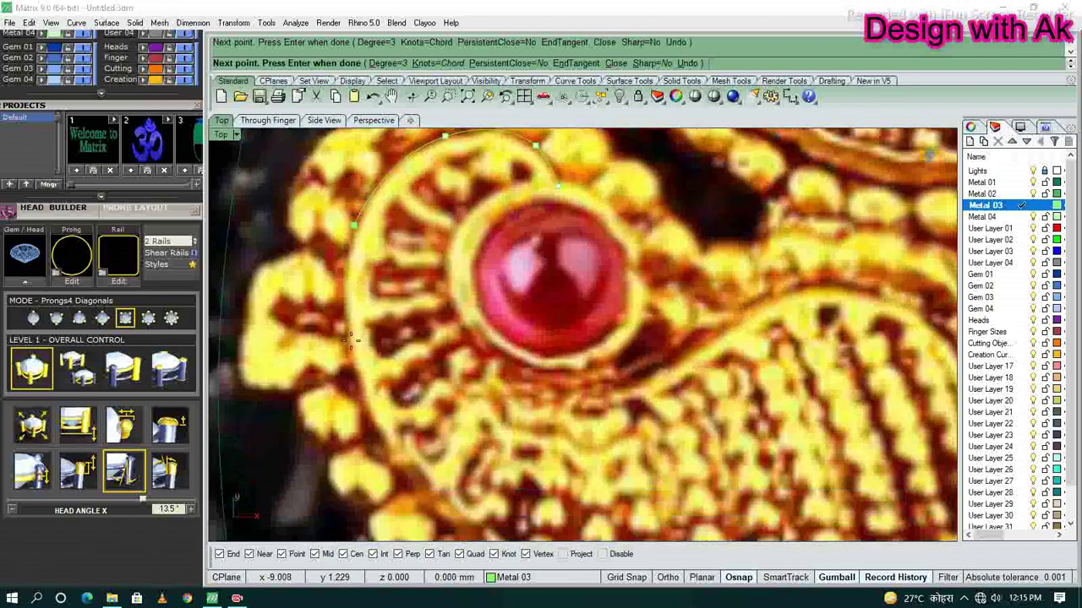
{"action": "right_click_drag", "start_coordinate": [368, 403], "coordinate": [301, 182]}
{"action": "left_click", "coordinate": [495, 380]}
{"action": "left_click", "coordinate": [664, 346]}
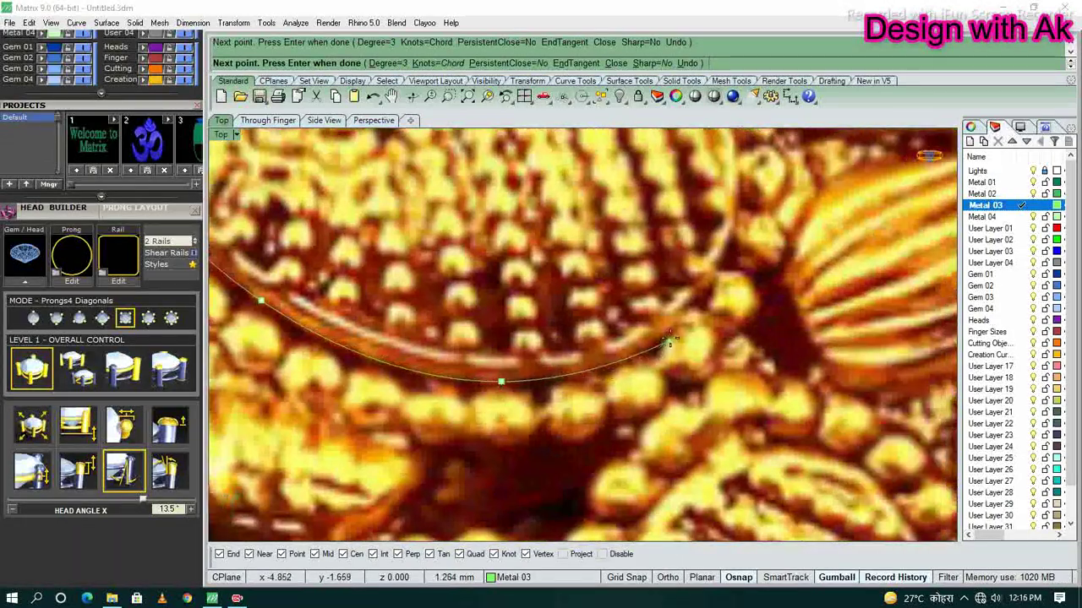
{"action": "mouse_move", "coordinate": [738, 224]}
{"action": "right_mouse_down"}
{"action": "mouse_move", "coordinate": [709, 296]}
{"action": "mouse_move", "coordinate": [737, 384]}
{"action": "right_mouse_up"}
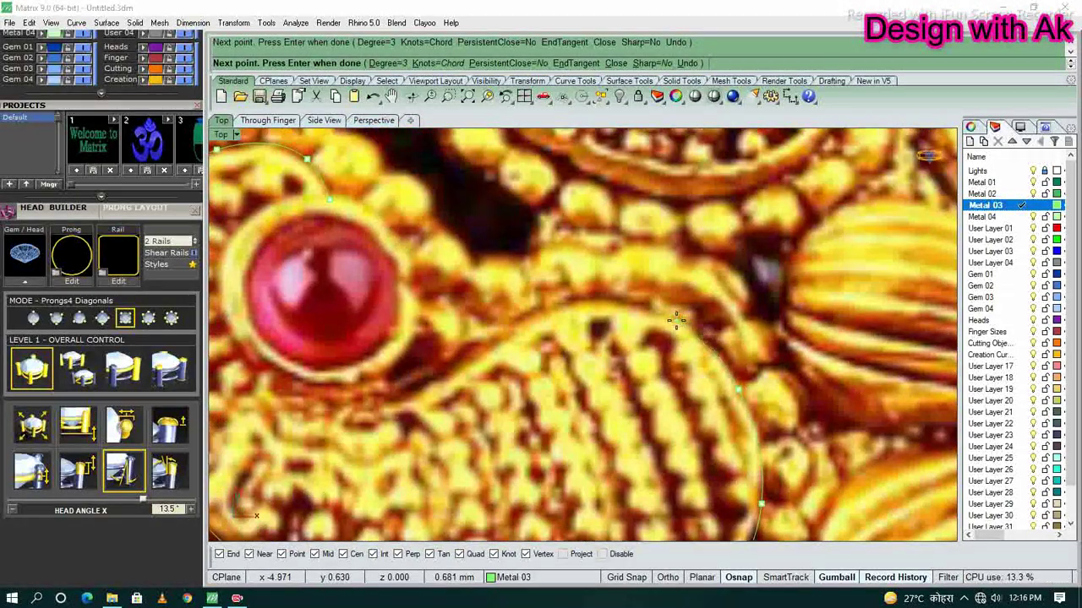
{"action": "key", "text": "Return"}
{"action": "scroll", "coordinate": [693, 372], "scroll_direction": "down", "scroll_amount": 3}
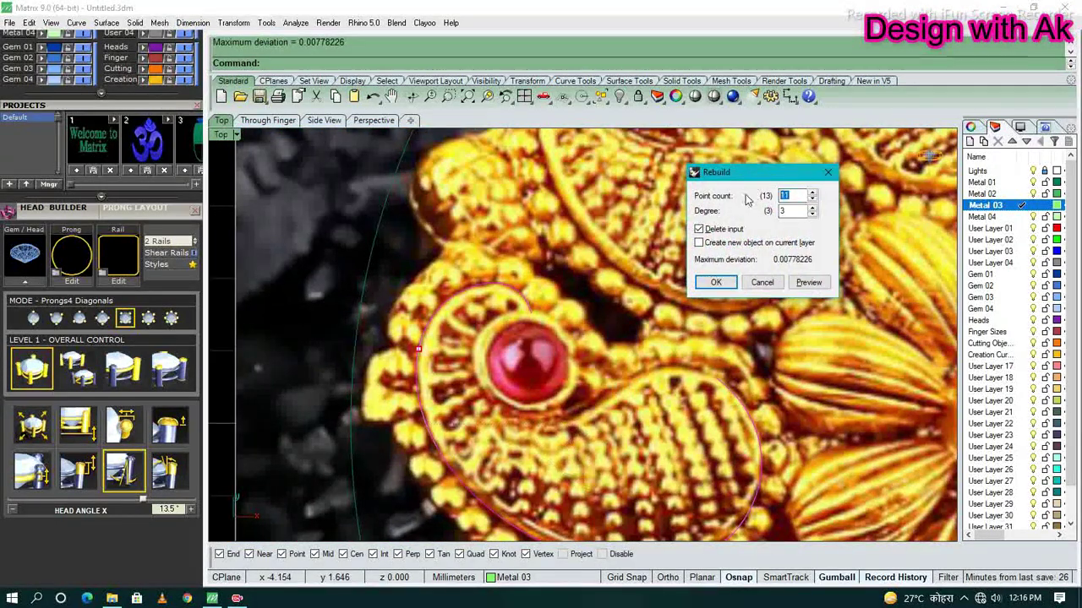
{"action": "key", "text": "Return"}
- Trace a second curve around the red gem's rim and rebuild it
{"action": "scroll", "coordinate": [717, 375], "scroll_direction": "up", "scroll_amount": 3}
{"action": "scroll", "coordinate": [718, 355], "scroll_direction": "up", "scroll_amount": 2}
{"action": "key", "text": "Return"}
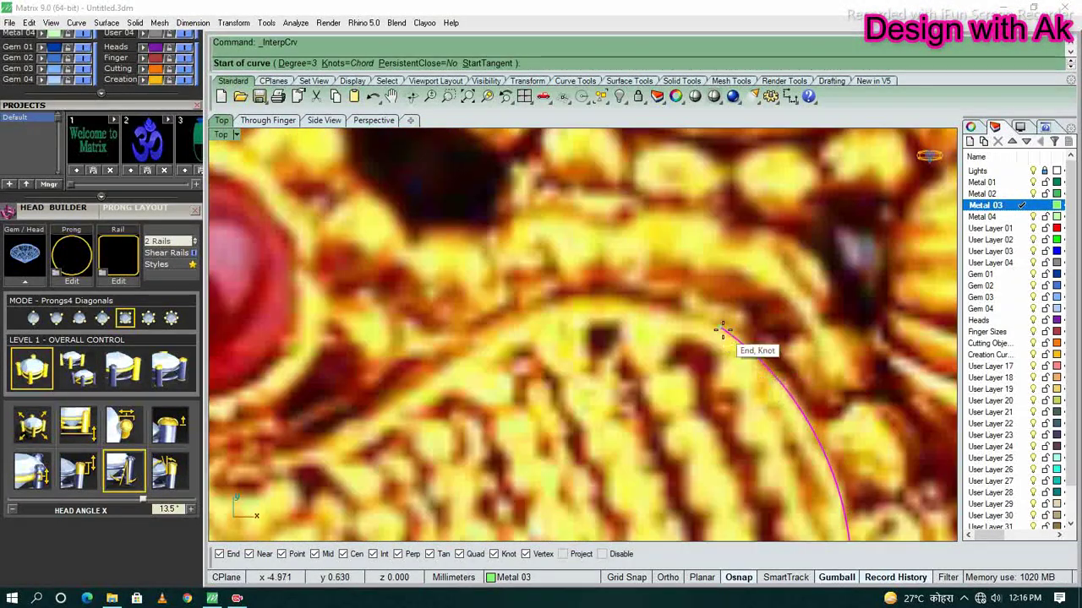
{"action": "left_click", "coordinate": [786, 302]}
{"action": "left_click", "coordinate": [716, 277]}
{"action": "right_click_drag", "start_coordinate": [597, 286], "coordinate": [783, 423]}
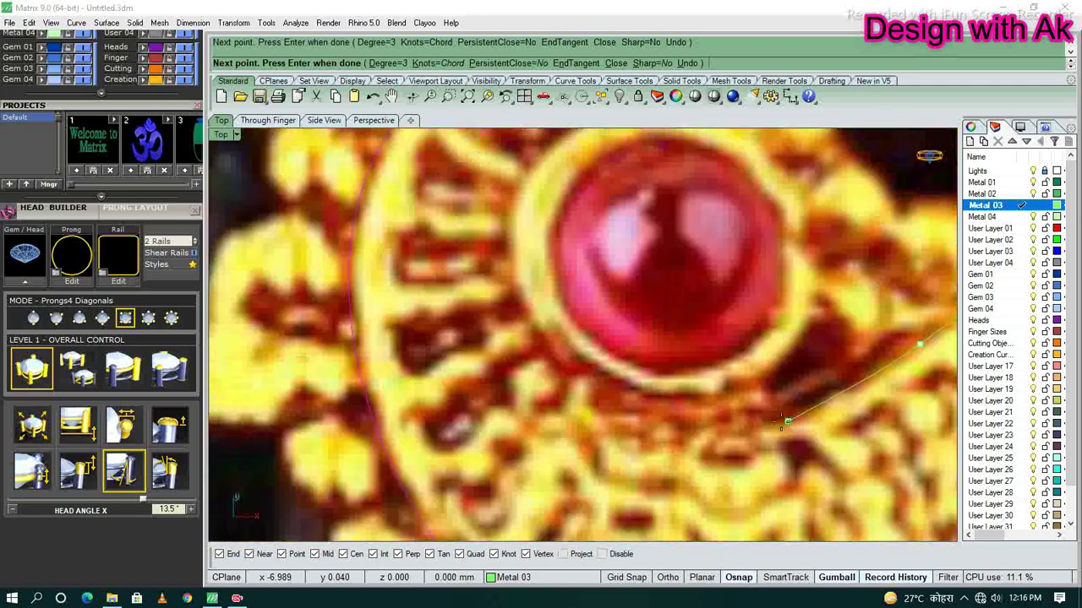
{"action": "mouse_move", "coordinate": [695, 435]}
{"action": "right_mouse_down"}
{"action": "mouse_move", "coordinate": [719, 357]}
{"action": "mouse_move", "coordinate": [743, 361]}
{"action": "mouse_move", "coordinate": [747, 380]}
{"action": "right_mouse_up"}
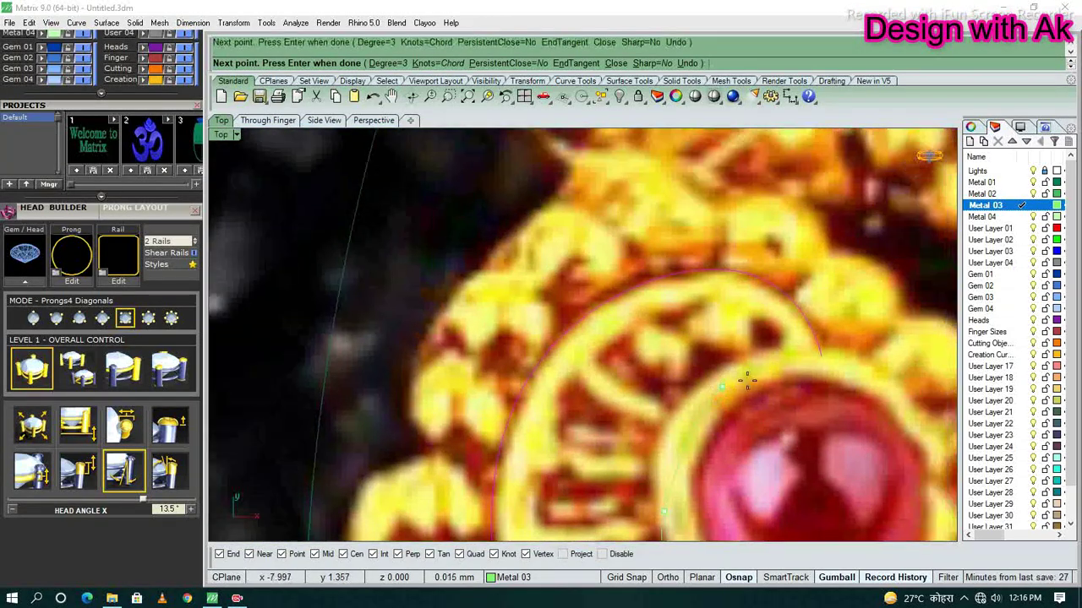
{"action": "key", "text": "Return"}
{"action": "scroll", "coordinate": [820, 361], "scroll_direction": "down", "scroll_amount": 2}
{"action": "scroll", "coordinate": [643, 372], "scroll_direction": "up", "scroll_amount": 1}
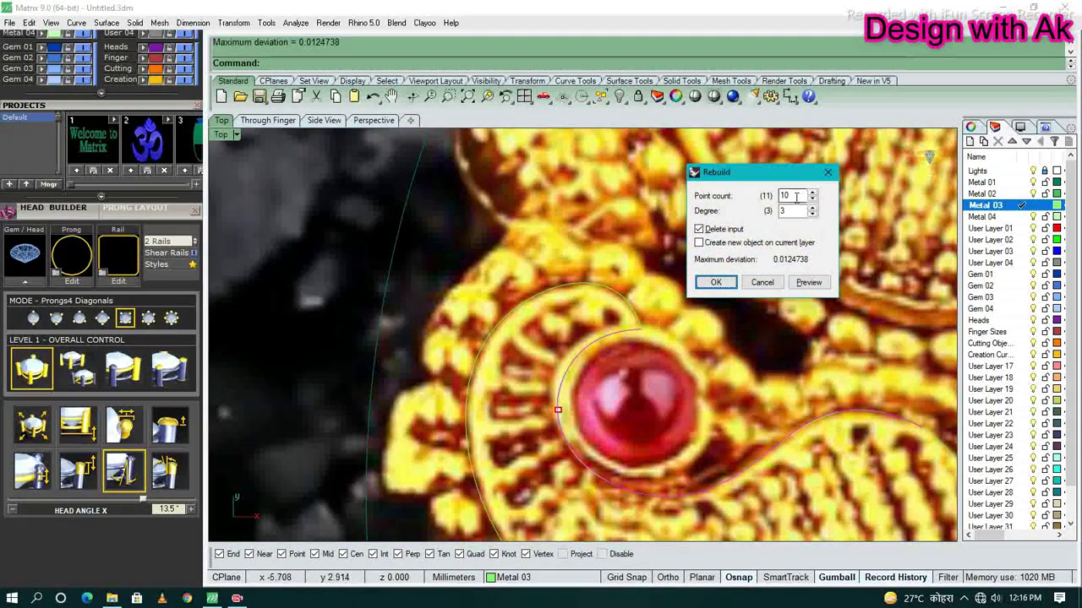
{"action": "key", "text": "Return"}
- Join both curves into one closed outline, undo a FilletCorners attempt, and reselect it
{"action": "scroll", "coordinate": [699, 377], "scroll_direction": "up", "scroll_amount": 3}
{"action": "scroll", "coordinate": [660, 372], "scroll_direction": "up", "scroll_amount": 1}
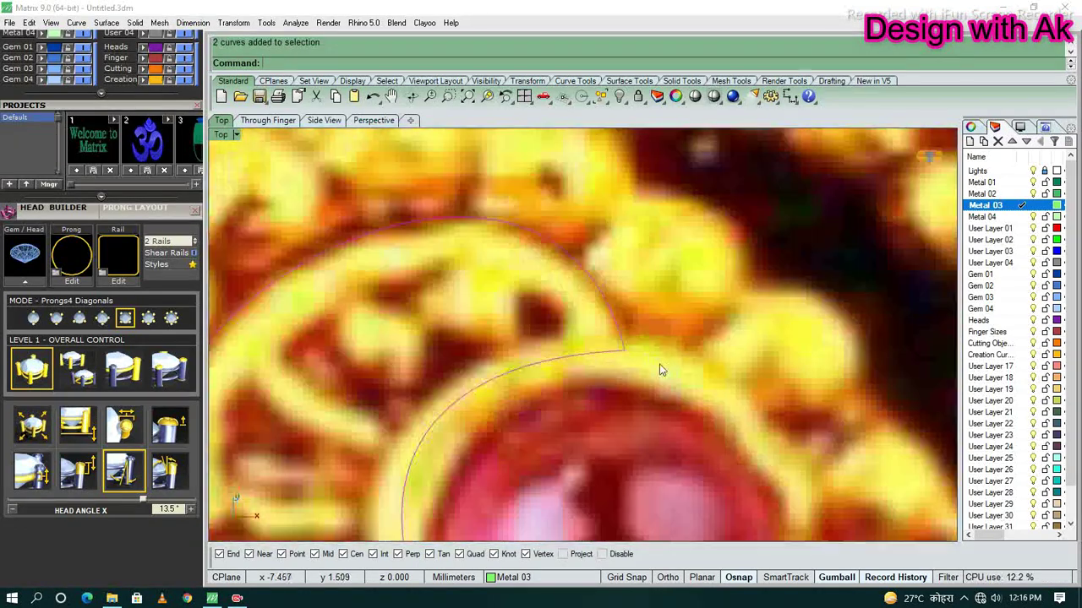
{"action": "key", "text": "ctrl+j"}
{"action": "scroll", "coordinate": [667, 359], "scroll_direction": "up", "scroll_amount": 2}
{"action": "left_click", "coordinate": [639, 358]}
{"action": "key", "text": "Return"}
{"action": "scroll", "coordinate": [647, 346], "scroll_direction": "down", "scroll_amount": 2}
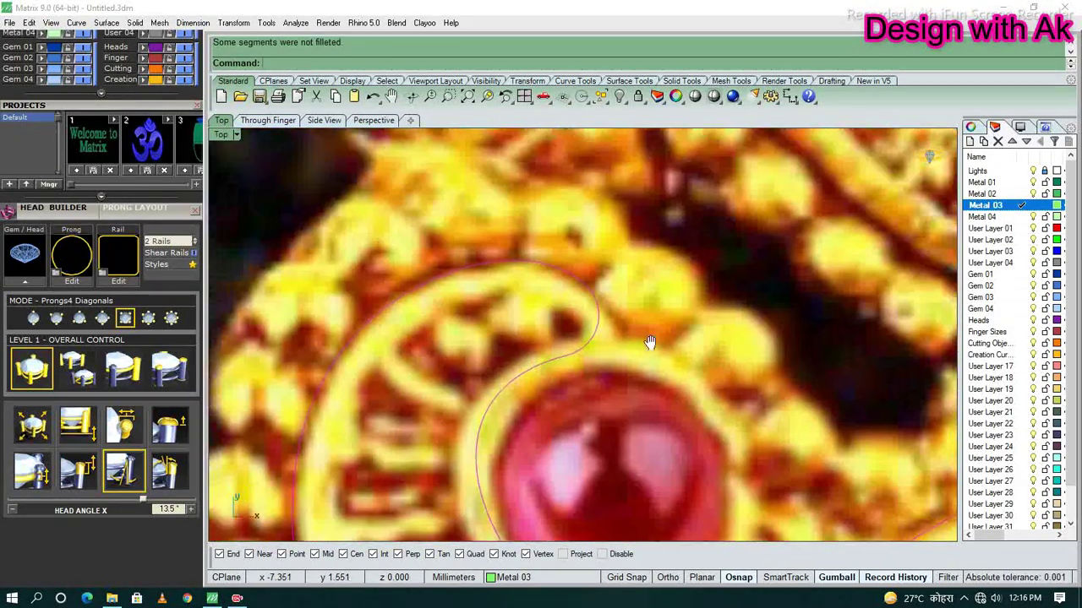
{"action": "key", "text": "ctrl+z"}
{"action": "key", "text": "Return"}
{"action": "scroll", "coordinate": [667, 307], "scroll_direction": "down", "scroll_amount": 2}
{"action": "scroll", "coordinate": [848, 377], "scroll_direction": "down", "scroll_amount": 2}
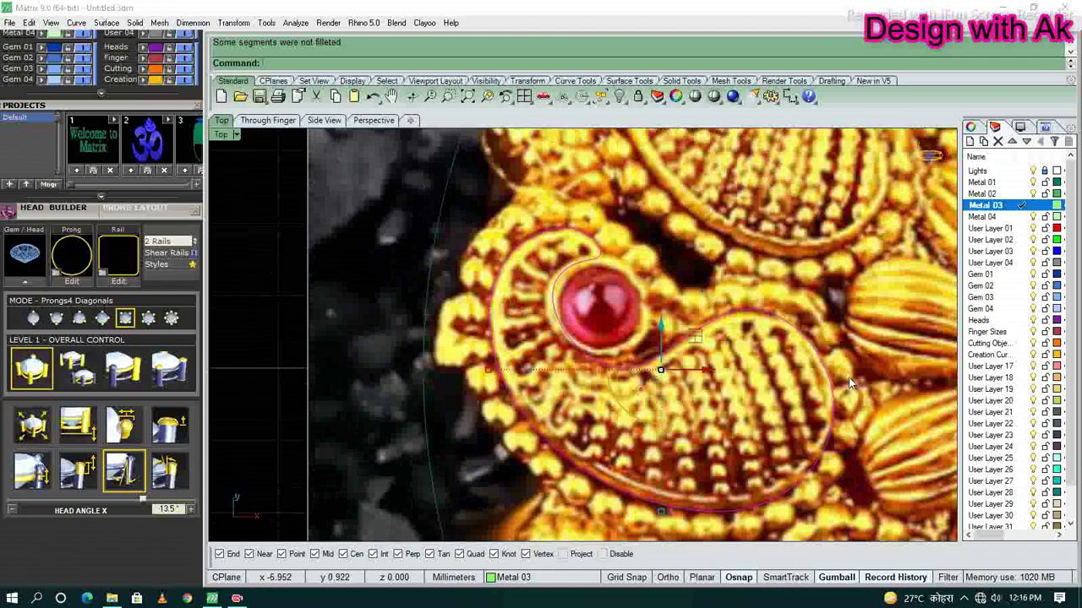
{"action": "left_click", "coordinate": [849, 377]}
{"action": "scroll", "coordinate": [786, 429], "scroll_direction": "up", "scroll_amount": 1}
{"action": "scroll", "coordinate": [786, 429], "scroll_direction": "up", "scroll_amount": 2}
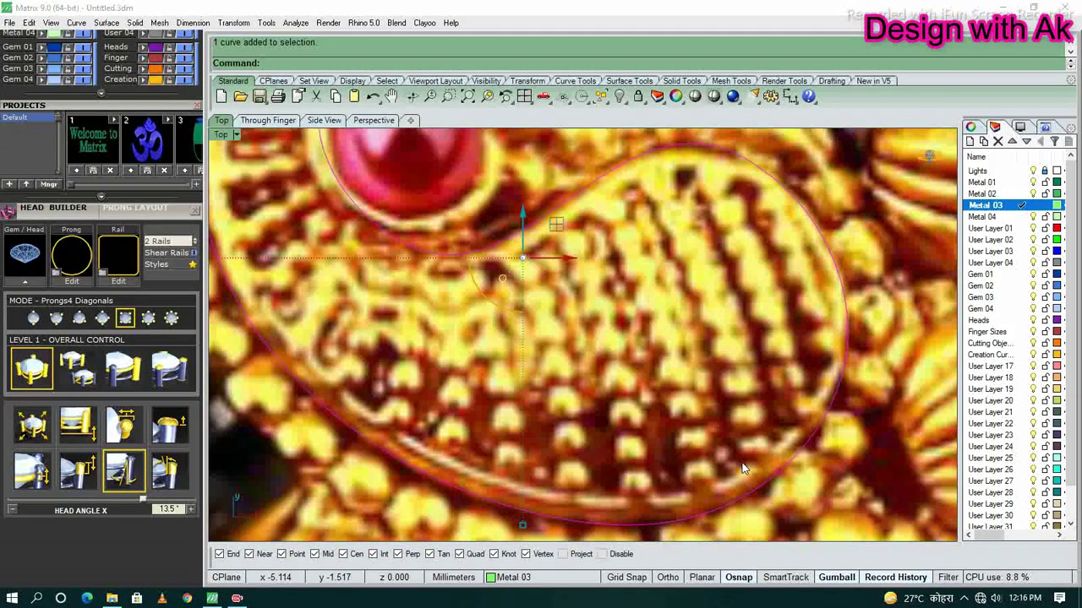
- Offset the paisley outline to one side as a parallel border, then dismiss corner rounding
{"action": "type", "text": "offset"}
{"action": "key", "text": "Return"}
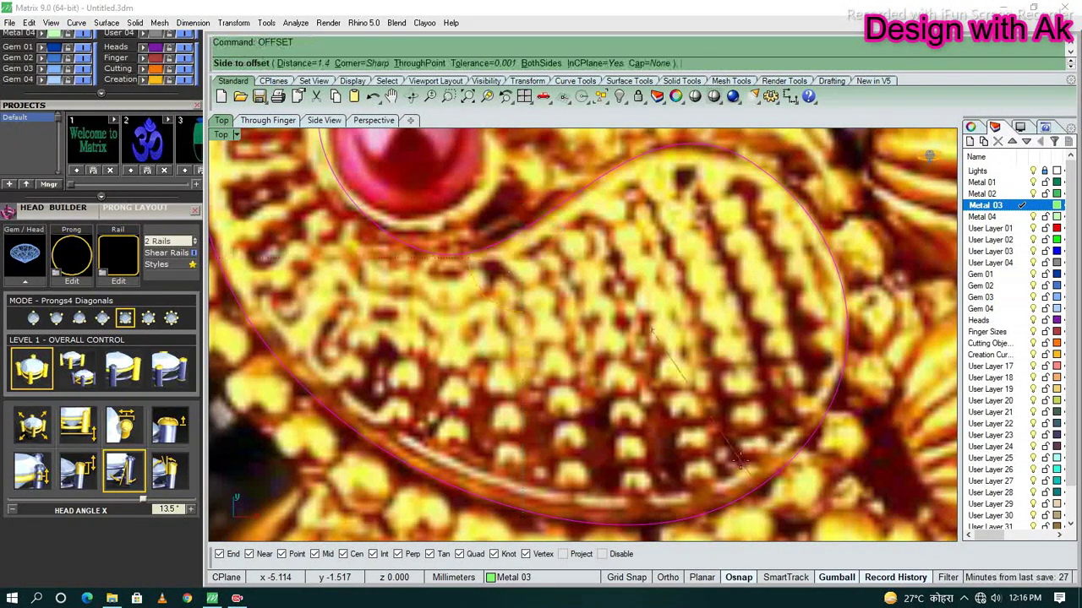
{"action": "scroll", "coordinate": [727, 439], "scroll_direction": "up", "scroll_amount": 2}
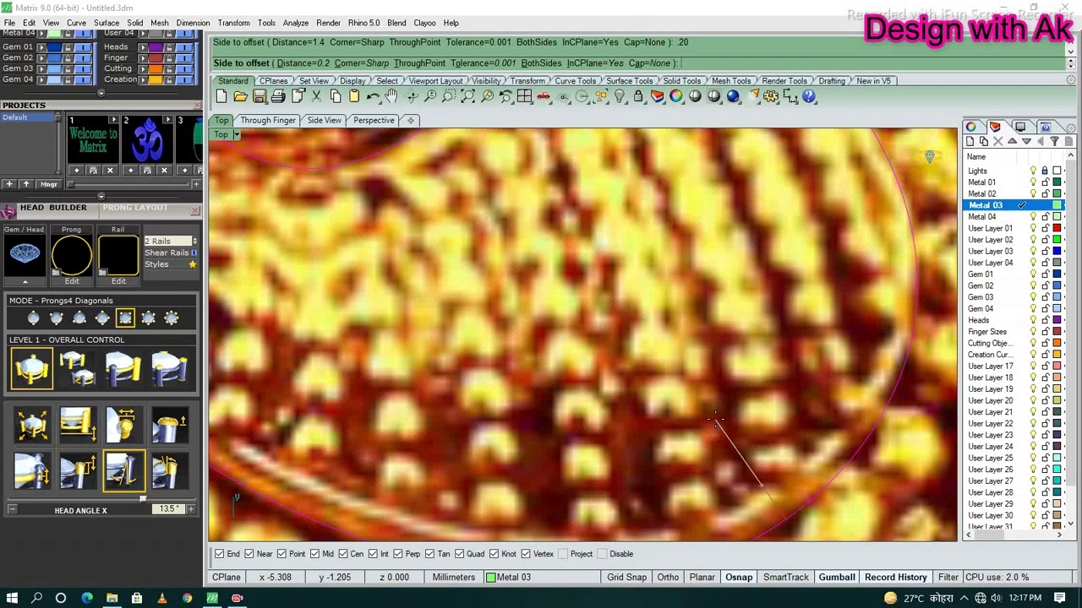
{"action": "scroll", "coordinate": [714, 420], "scroll_direction": "down", "scroll_amount": 2}
{"action": "left_click", "coordinate": [648, 285]}
{"action": "left_click", "coordinate": [589, 259]}
{"action": "scroll", "coordinate": [589, 259], "scroll_direction": "up", "scroll_amount": 2}
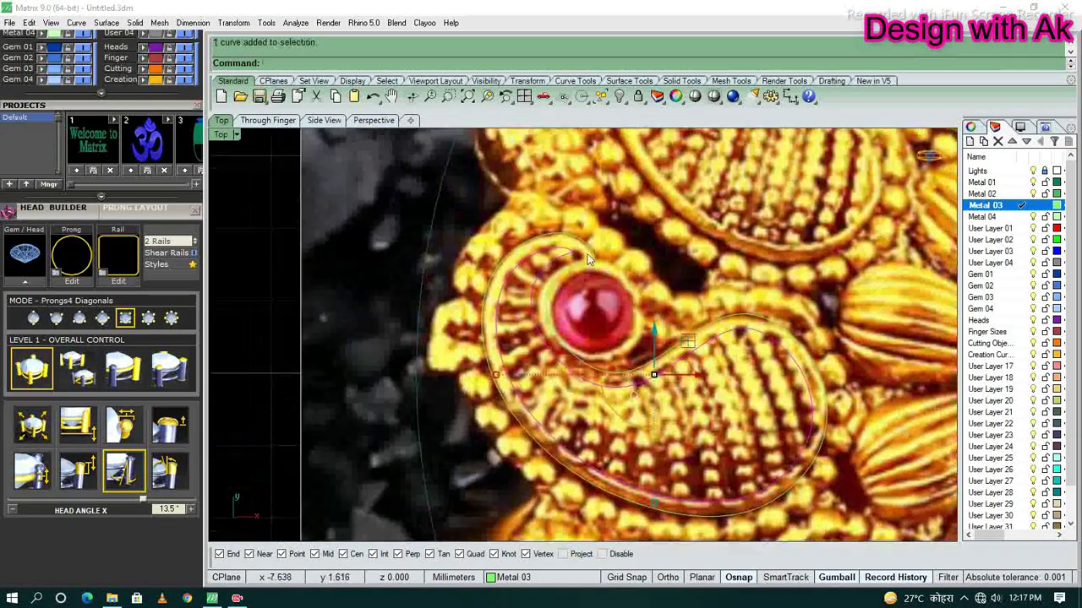
{"action": "scroll", "coordinate": [589, 259], "scroll_direction": "up", "scroll_amount": 4}
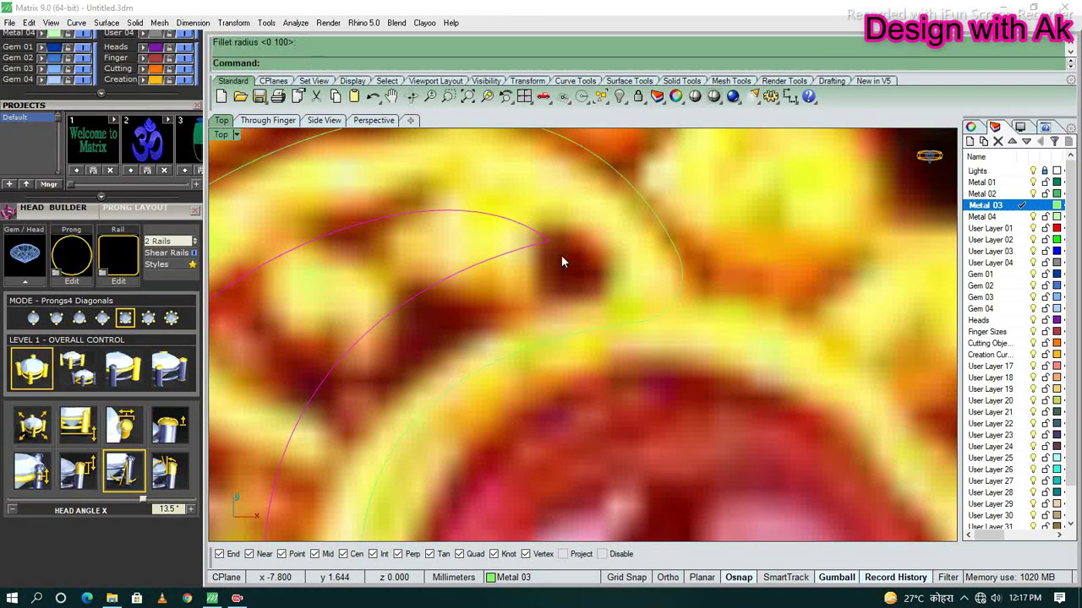
{"action": "type", "text": "1"}
{"action": "key", "text": "Return"}
{"action": "scroll", "coordinate": [561, 255], "scroll_direction": "down", "scroll_amount": 4}
{"action": "scroll", "coordinate": [495, 308], "scroll_direction": "down", "scroll_amount": 2}
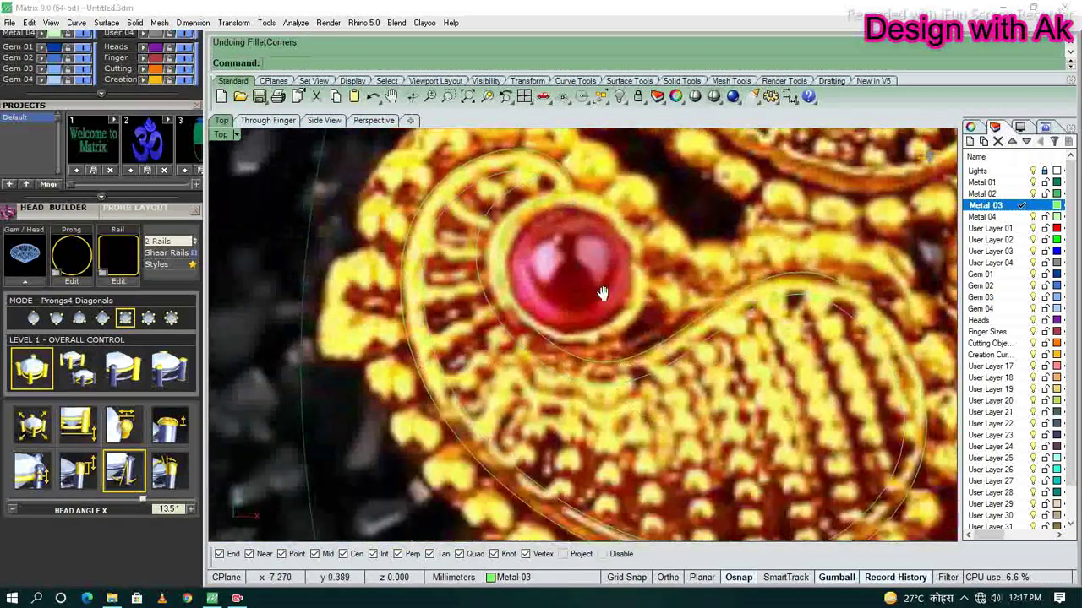
{"action": "scroll", "coordinate": [676, 384], "scroll_direction": "up", "scroll_amount": 2}
{"action": "scroll", "coordinate": [676, 385], "scroll_direction": "down", "scroll_amount": 2}
{"action": "scroll", "coordinate": [633, 379], "scroll_direction": "up", "scroll_amount": 1}
- Draw a cross line over the paisley body and rebuild it to 5 points, degree 3
{"action": "scroll", "coordinate": [604, 377], "scroll_direction": "up", "scroll_amount": 1}
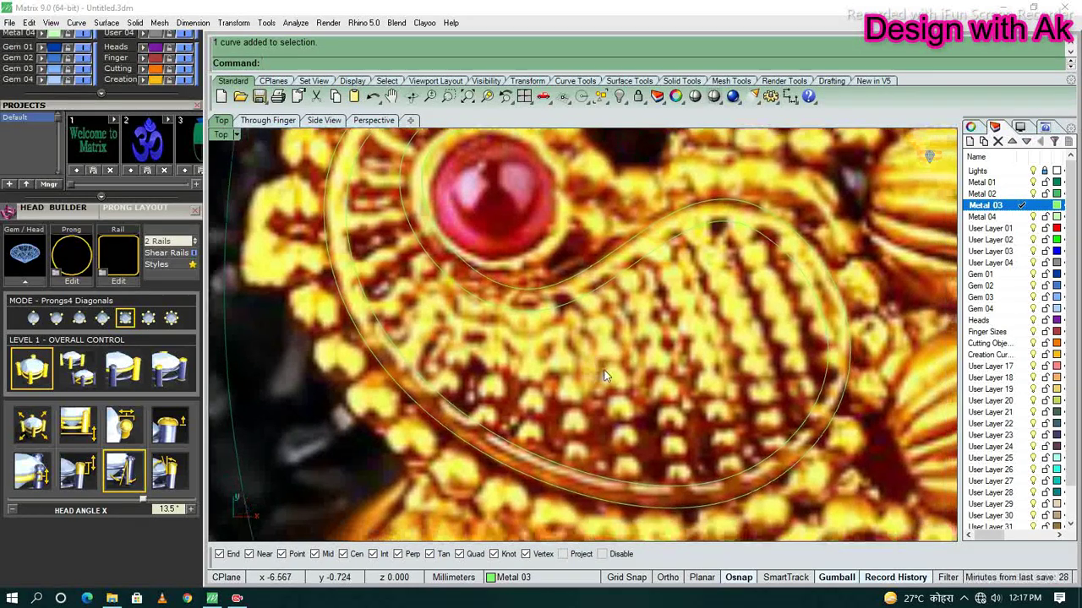
{"action": "type", "text": "LINE"}
{"action": "left_click", "coordinate": [548, 456]}
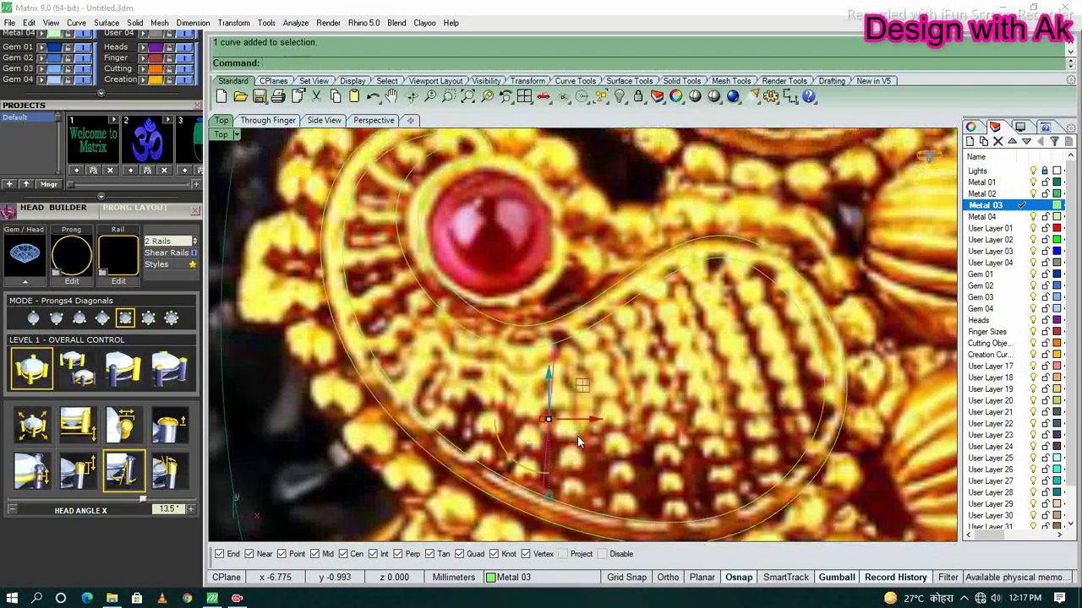
{"action": "type", "text": "r41"}
{"action": "key", "text": "Return"}
{"action": "left_click", "coordinate": [528, 396]}
{"action": "type", "text": "rebuild"}
{"action": "key", "text": "Return"}
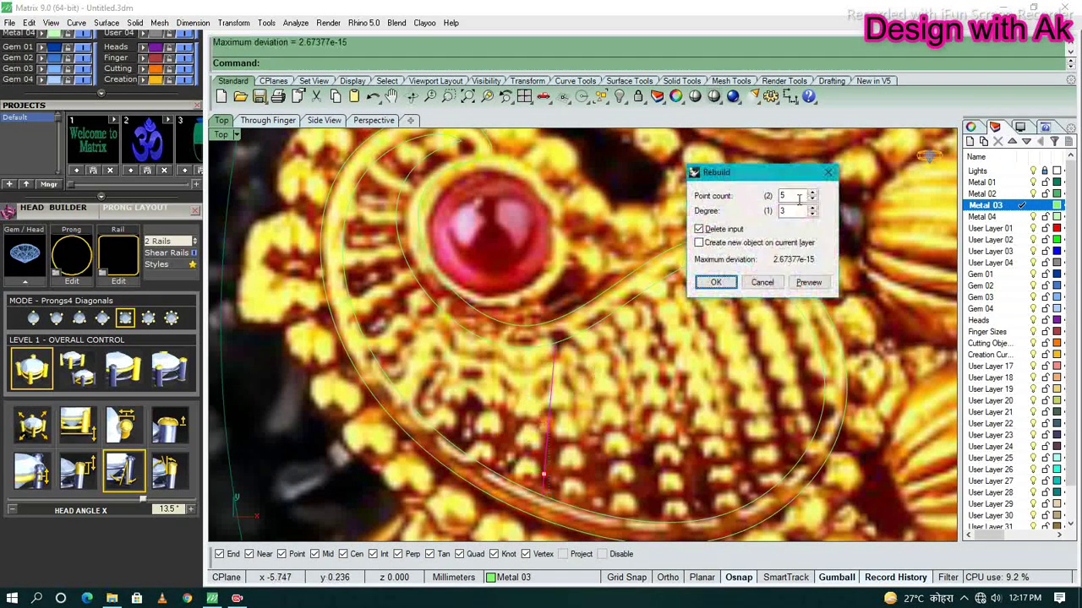
{"action": "key", "text": "Return"}
- In the Right view, select the cross line's middle control points to arch it upward
{"action": "scroll", "coordinate": [531, 414], "scroll_direction": "down", "scroll_amount": 5}
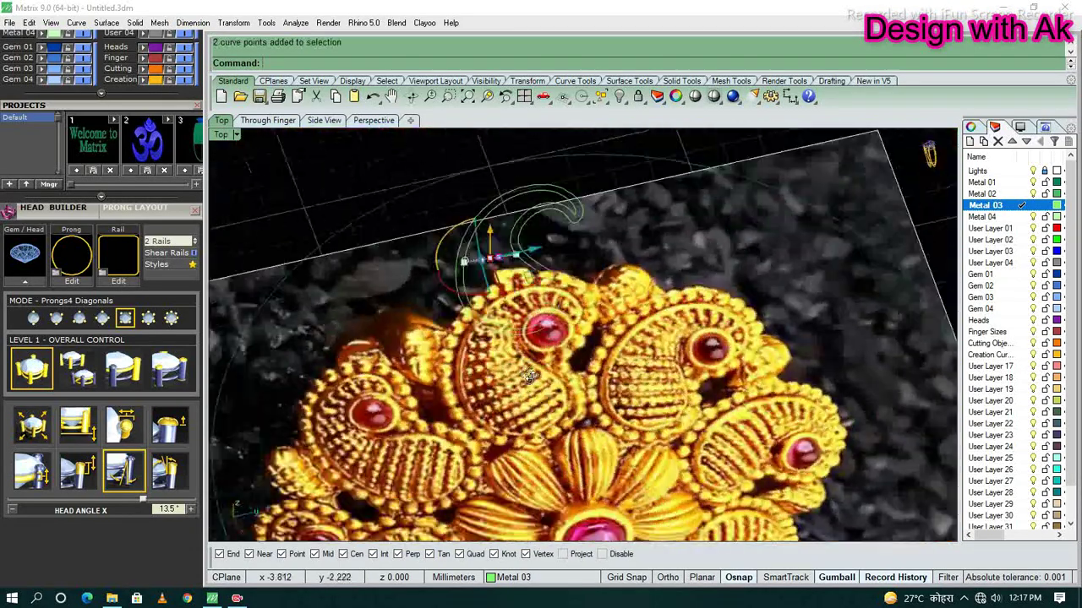
{"action": "right_click_drag", "start_coordinate": [531, 414], "coordinate": [486, 234], "text": "ctrl+shift"}
{"action": "key", "text": "ctrl+F1"}
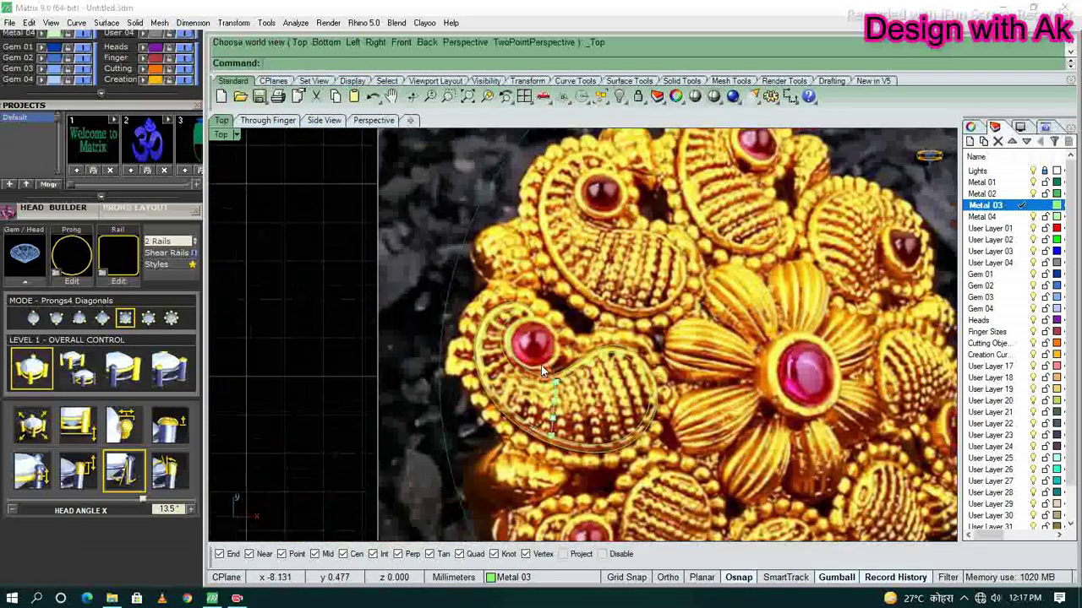
{"action": "scroll", "coordinate": [540, 365], "scroll_direction": "up", "scroll_amount": 2}
{"action": "scroll", "coordinate": [522, 394], "scroll_direction": "up", "scroll_amount": 2}
{"action": "scroll", "coordinate": [517, 381], "scroll_direction": "up", "scroll_amount": 2}
{"action": "scroll", "coordinate": [535, 391], "scroll_direction": "down", "scroll_amount": 3}
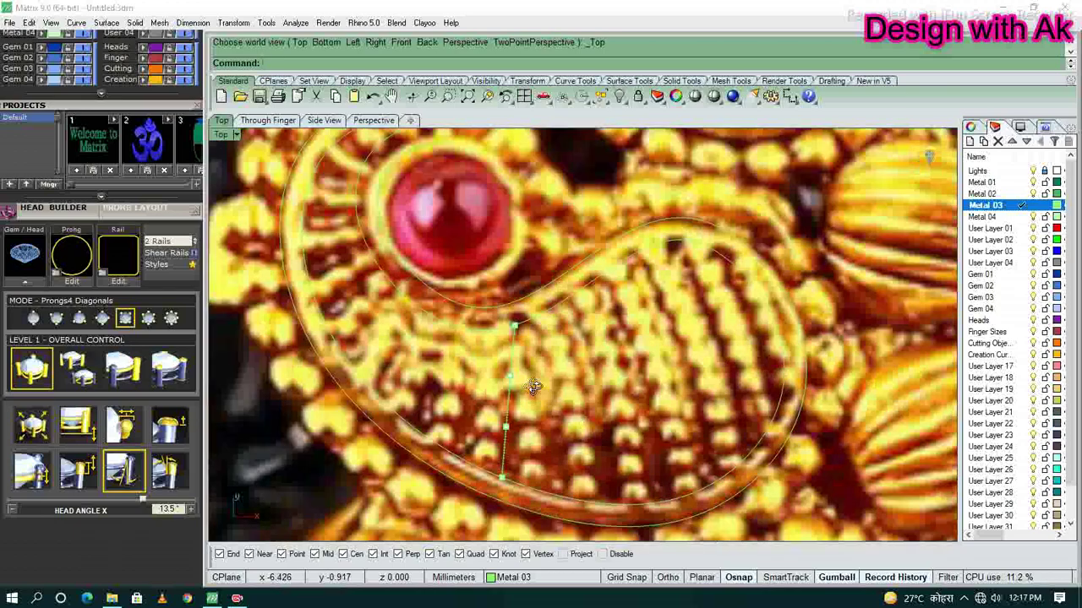
{"action": "key", "text": "ctrl+F3"}
{"action": "left_click_drag", "start_coordinate": [418, 250], "coordinate": [597, 335]}
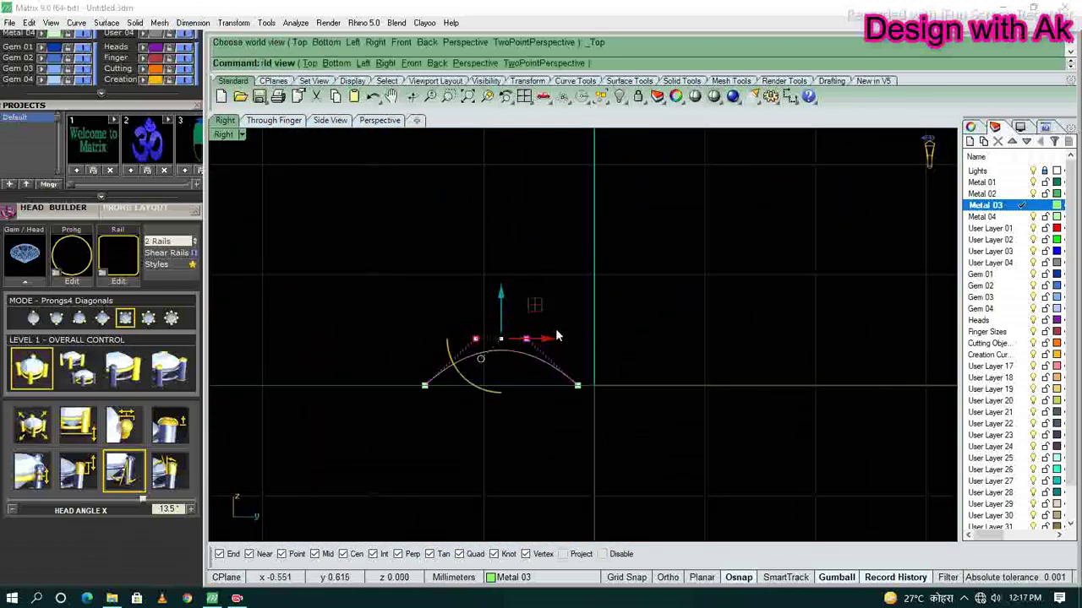
{"action": "key", "text": "ctrl+F1"}
{"action": "scroll", "coordinate": [486, 271], "scroll_direction": "up", "scroll_amount": 2}
{"action": "scroll", "coordinate": [471, 307], "scroll_direction": "up", "scroll_amount": 2}
- Try a Patch surface from the curves, then undo it
{"action": "scroll", "coordinate": [471, 307], "scroll_direction": "down", "scroll_amount": 3}
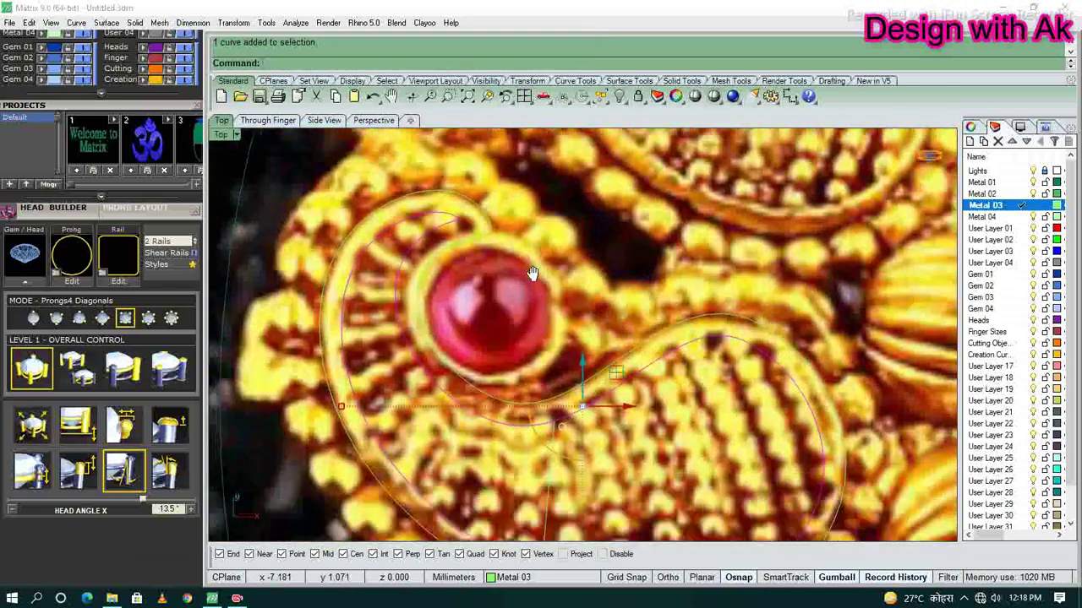
{"action": "scroll", "coordinate": [591, 380], "scroll_direction": "up", "scroll_amount": 2}
{"action": "scroll", "coordinate": [646, 415], "scroll_direction": "down", "scroll_amount": 2}
{"action": "key", "text": "Return"}
{"action": "key", "text": "Escape"}
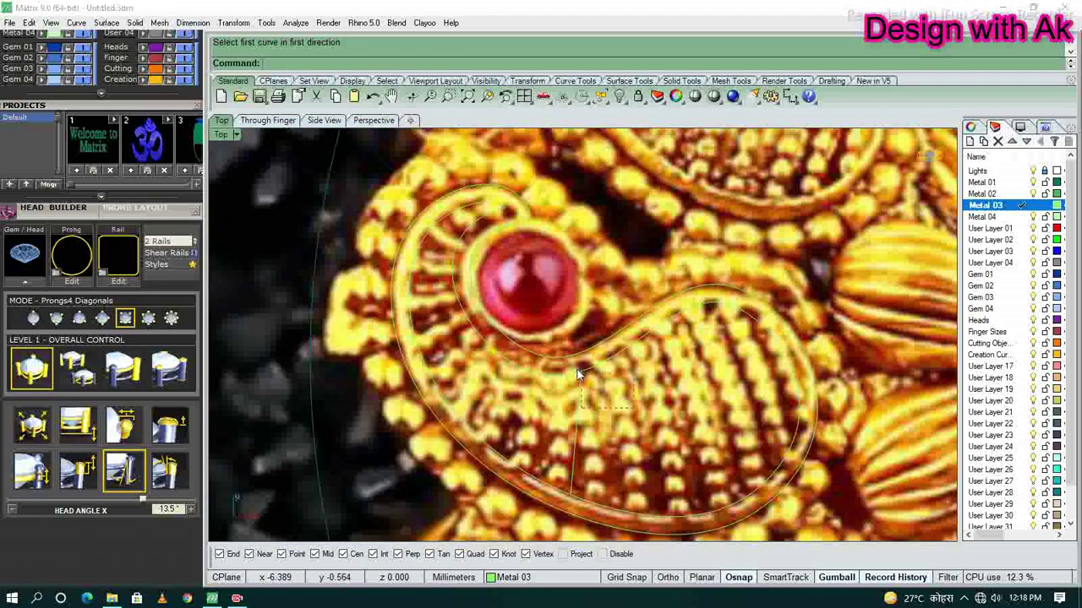
{"action": "scroll", "coordinate": [667, 416], "scroll_direction": "up", "scroll_amount": 1}
{"action": "scroll", "coordinate": [675, 416], "scroll_direction": "up", "scroll_amount": 2}
{"action": "scroll", "coordinate": [681, 411], "scroll_direction": "down", "scroll_amount": 4}
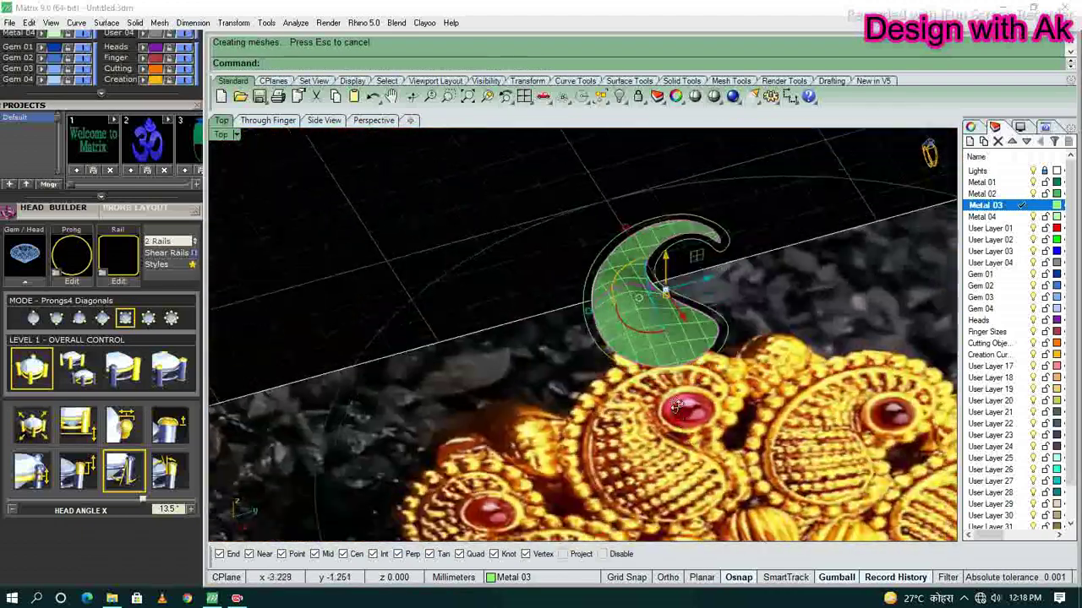
{"action": "scroll", "coordinate": [742, 413], "scroll_direction": "up", "scroll_amount": 4}
{"action": "key", "text": "ctrl+z"}
{"action": "scroll", "coordinate": [670, 395], "scroll_direction": "up", "scroll_amount": 3}
{"action": "scroll", "coordinate": [661, 340], "scroll_direction": "up", "scroll_amount": 3}
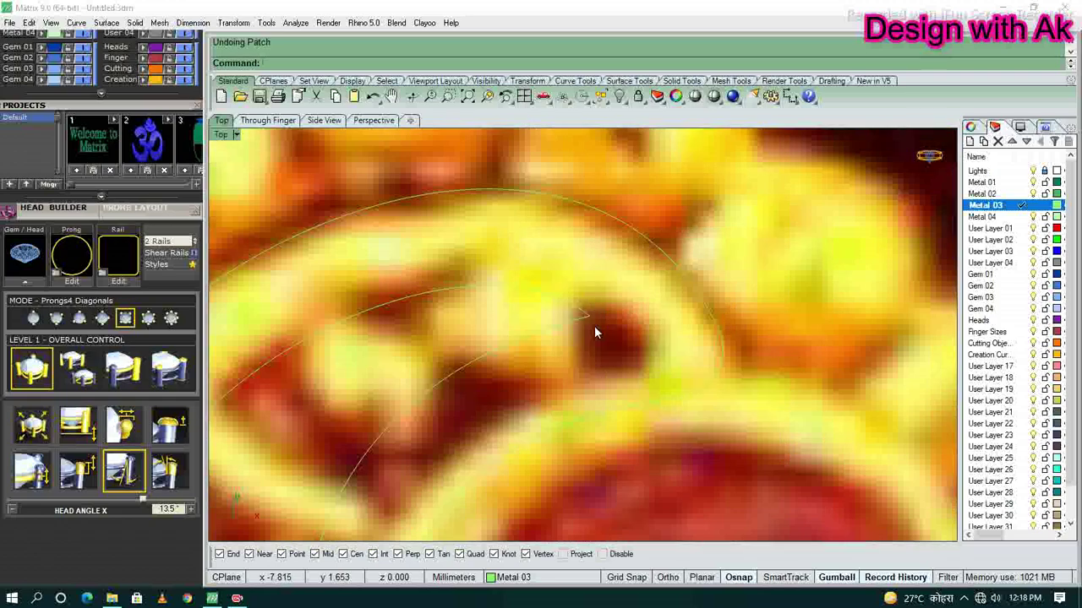
- Draw a line across the paisley's neck and split the outline curve with it
{"action": "type", "text": "line"}
{"action": "key", "text": "Return"}
{"action": "left_click", "coordinate": [589, 316]}
{"action": "left_click", "coordinate": [651, 322]}
{"action": "scroll", "coordinate": [651, 322], "scroll_direction": "down", "scroll_amount": 3}
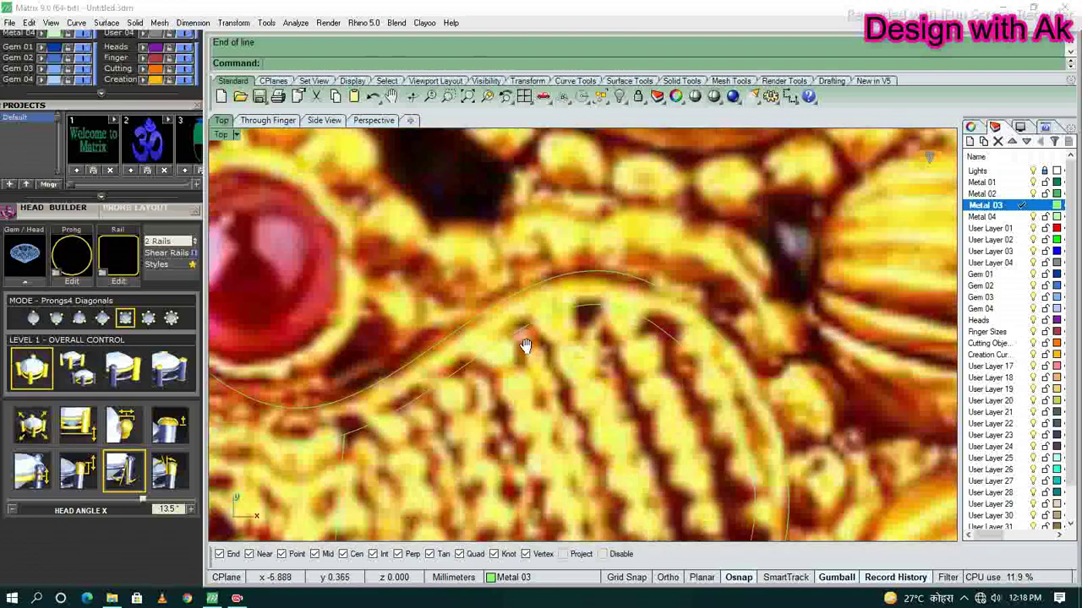
{"action": "scroll", "coordinate": [646, 372], "scroll_direction": "up", "scroll_amount": 3}
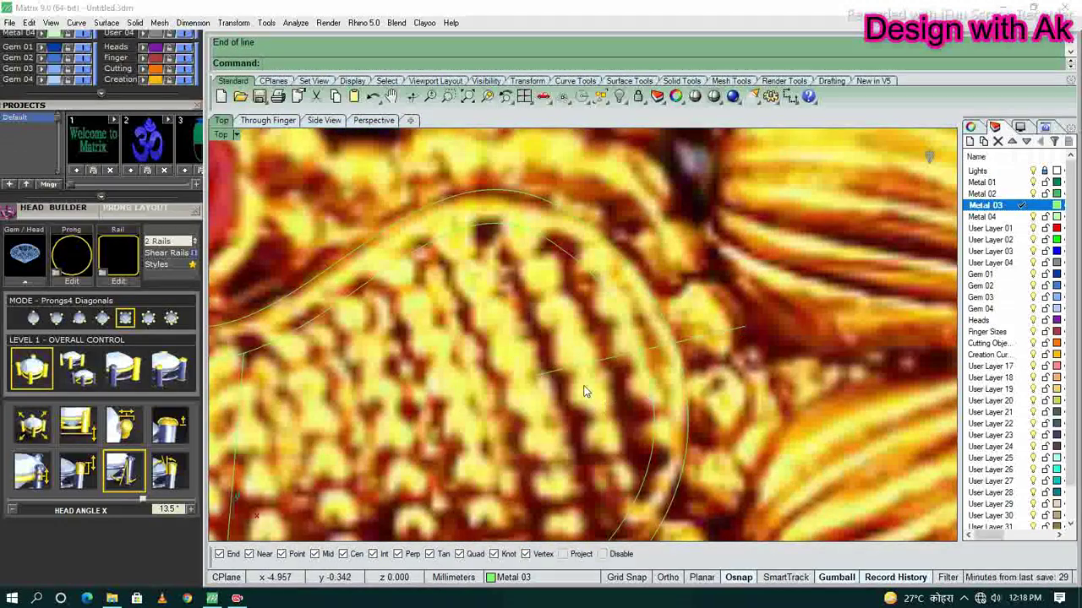
{"action": "left_click", "coordinate": [657, 402]}
{"action": "scroll", "coordinate": [639, 401], "scroll_direction": "down", "scroll_amount": 3}
{"action": "type", "text": "split"}
{"action": "key", "text": "Return"}
{"action": "scroll", "coordinate": [498, 358], "scroll_direction": "up", "scroll_amount": 2}
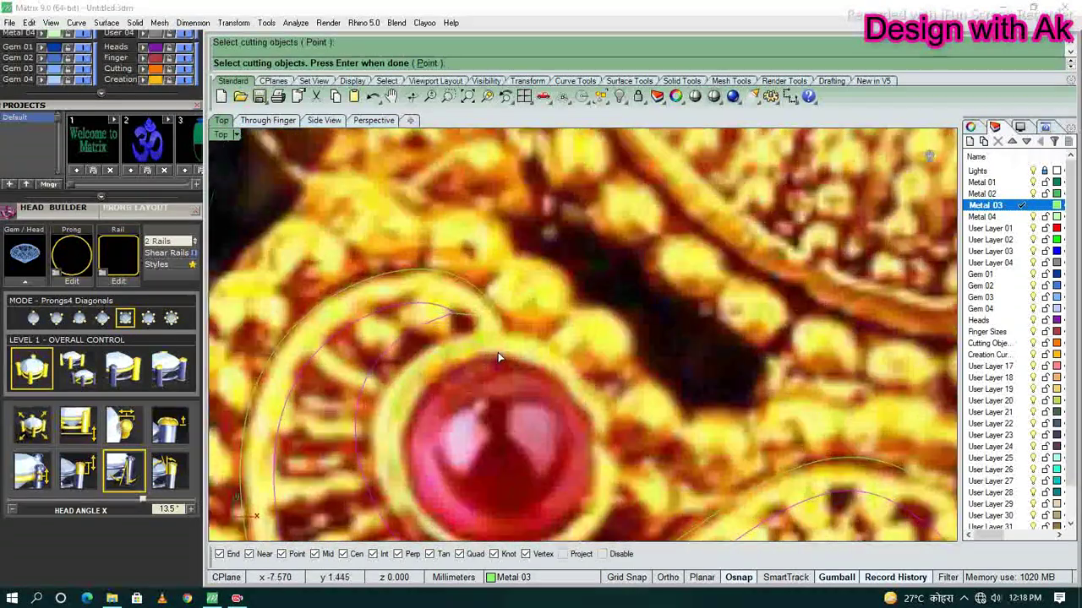
{"action": "left_click", "coordinate": [454, 286]}
{"action": "scroll", "coordinate": [464, 448], "scroll_direction": "down", "scroll_amount": 2}
{"action": "key", "text": "Return"}
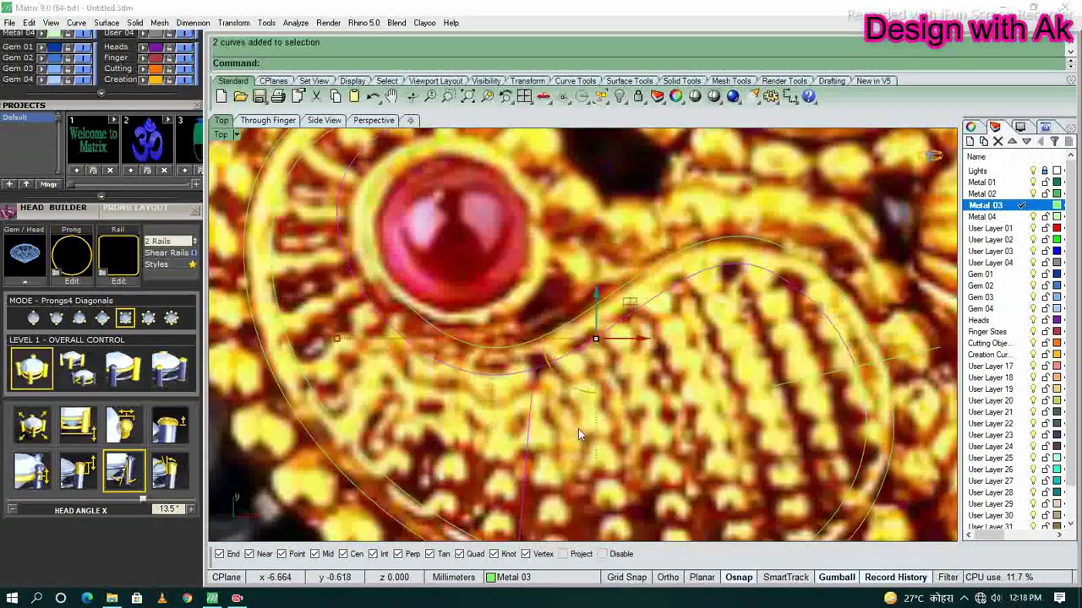
- Build a NetworkSrf dome from the split outline and cross curve, shown in Wireframe
{"action": "scroll", "coordinate": [578, 432], "scroll_direction": "up", "scroll_amount": 2}
{"action": "left_click", "coordinate": [566, 460]}
{"action": "type", "text": "N"}
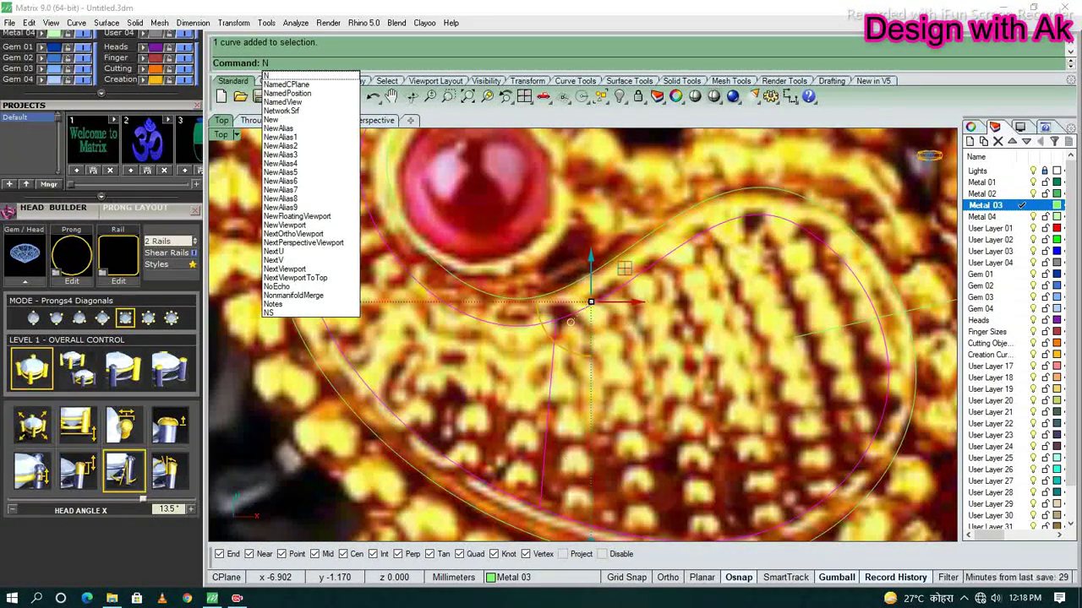
{"action": "key", "text": "Return"}
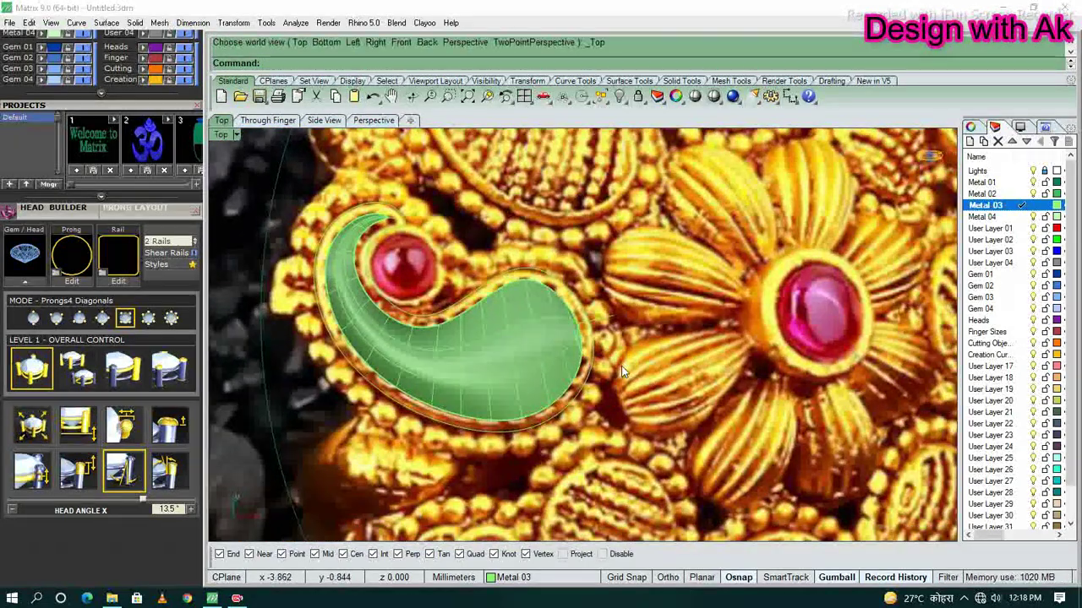
{"action": "left_click", "coordinate": [236, 135]}
{"action": "left_click", "coordinate": [302, 39]}
- Extract all isocurves in one direction from the paisley surface
{"action": "scroll", "coordinate": [532, 343], "scroll_direction": "up", "scroll_amount": 2}
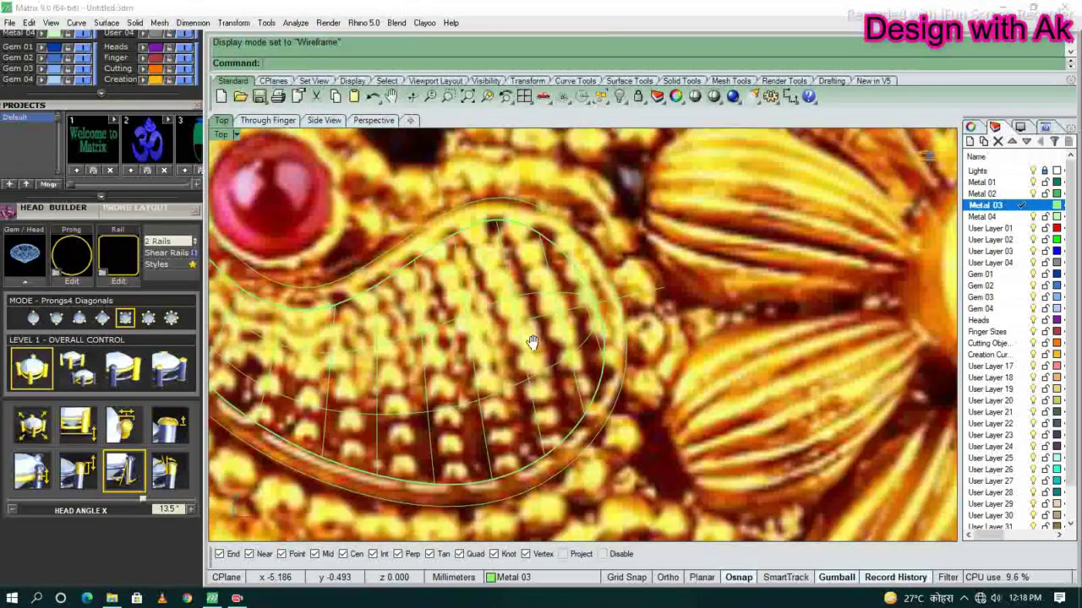
{"action": "scroll", "coordinate": [545, 380], "scroll_direction": "up", "scroll_amount": 2}
{"action": "scroll", "coordinate": [545, 380], "scroll_direction": "down", "scroll_amount": 2}
{"action": "left_click", "coordinate": [519, 350]}
{"action": "scroll", "coordinate": [519, 350], "scroll_direction": "up", "scroll_amount": 3}
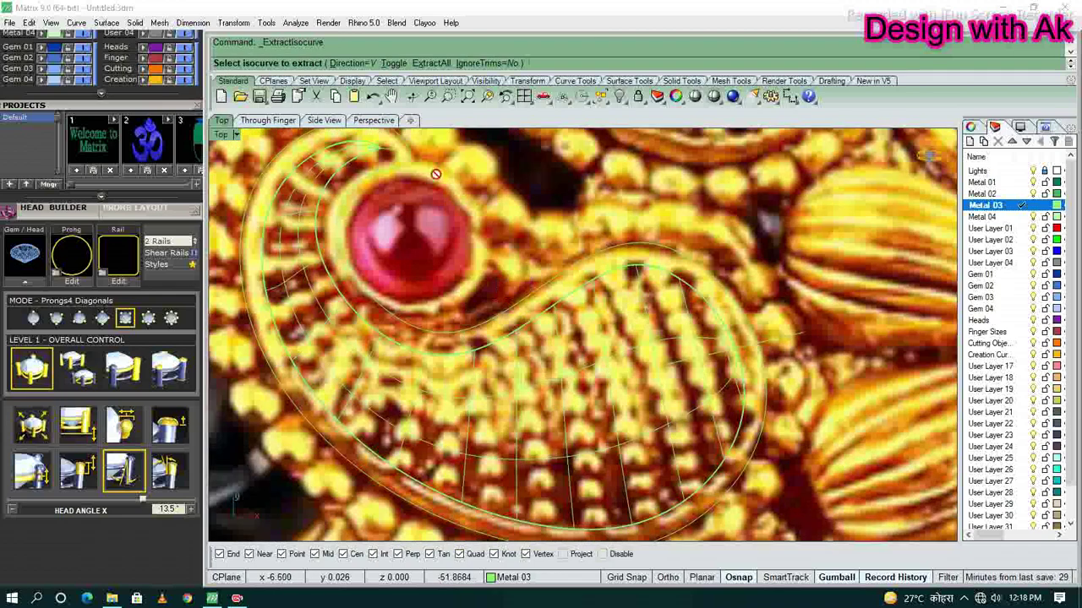
{"action": "left_click", "coordinate": [431, 63]}
{"action": "scroll", "coordinate": [507, 254], "scroll_direction": "down", "scroll_amount": 2}
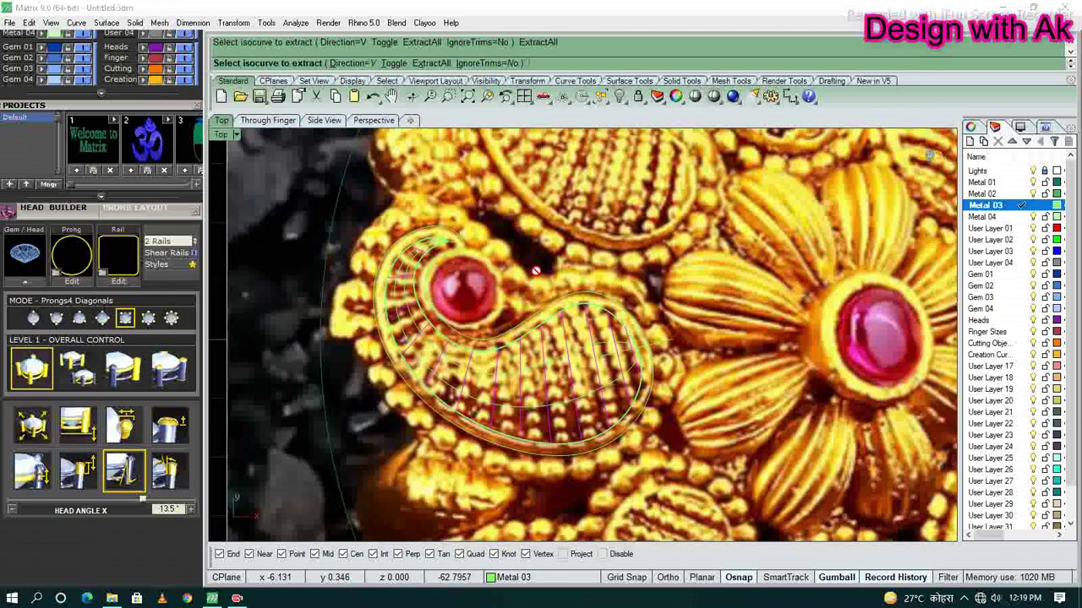
{"action": "scroll", "coordinate": [538, 266], "scroll_direction": "up", "scroll_amount": 2}
{"action": "right_click_drag", "start_coordinate": [538, 266], "coordinate": [541, 242]}
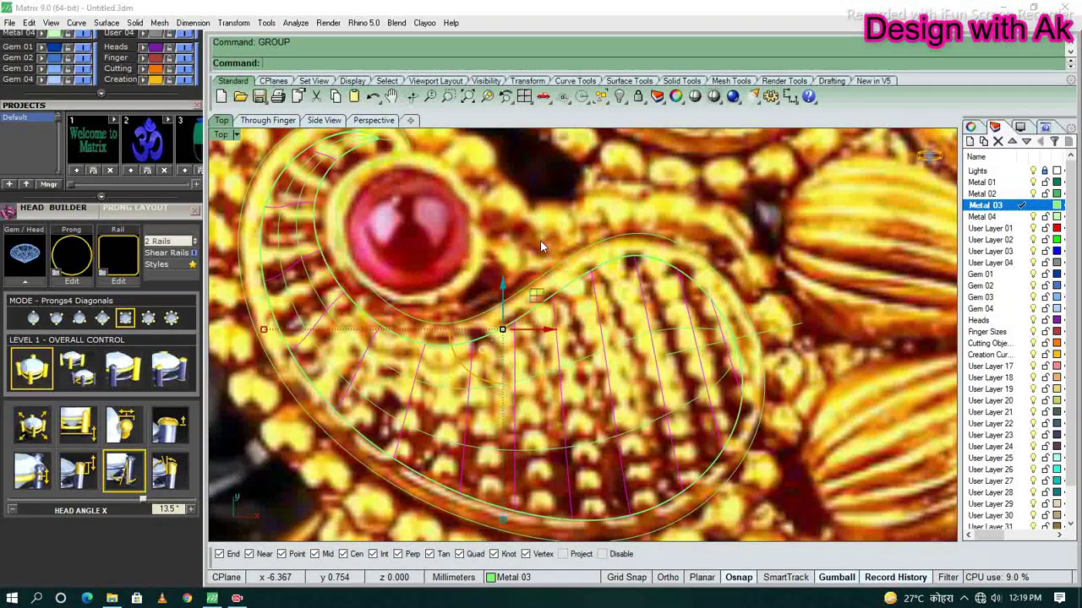
- Hide the paisley surface lying beneath the extracted curves
{"action": "left_click", "coordinate": [970, 127]}
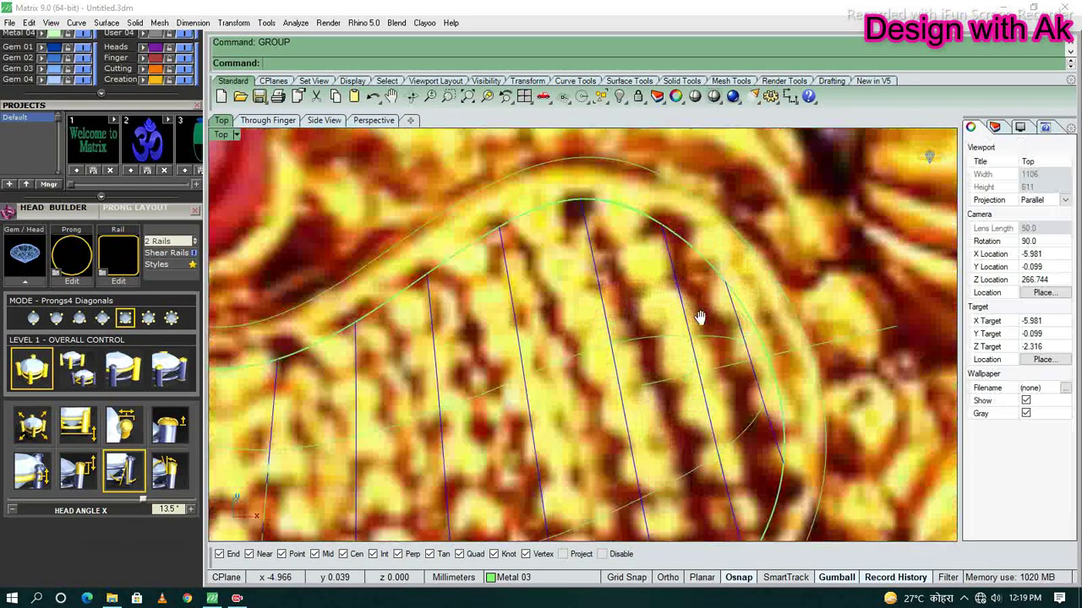
{"action": "left_click", "coordinate": [753, 336]}
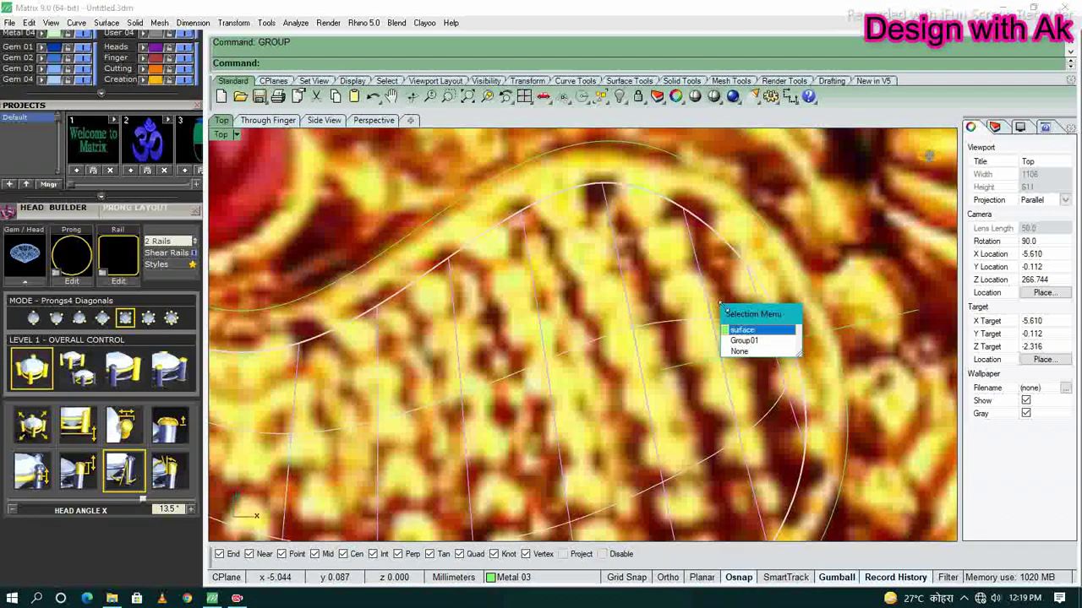
{"action": "left_click", "coordinate": [763, 335]}
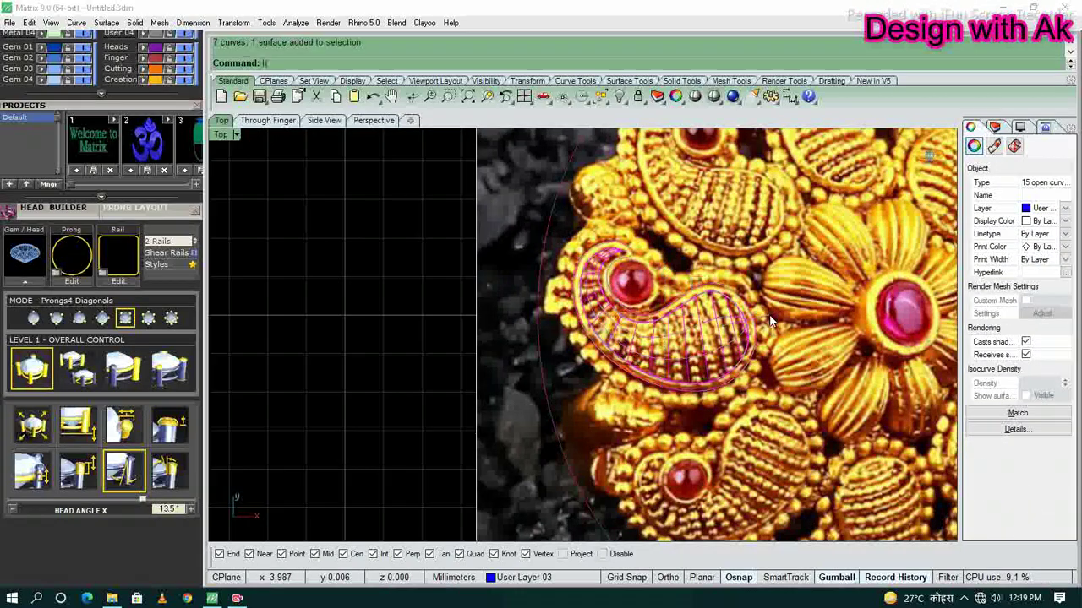
{"action": "key", "text": "ctrl+h"}
{"action": "left_click", "coordinate": [995, 127]}
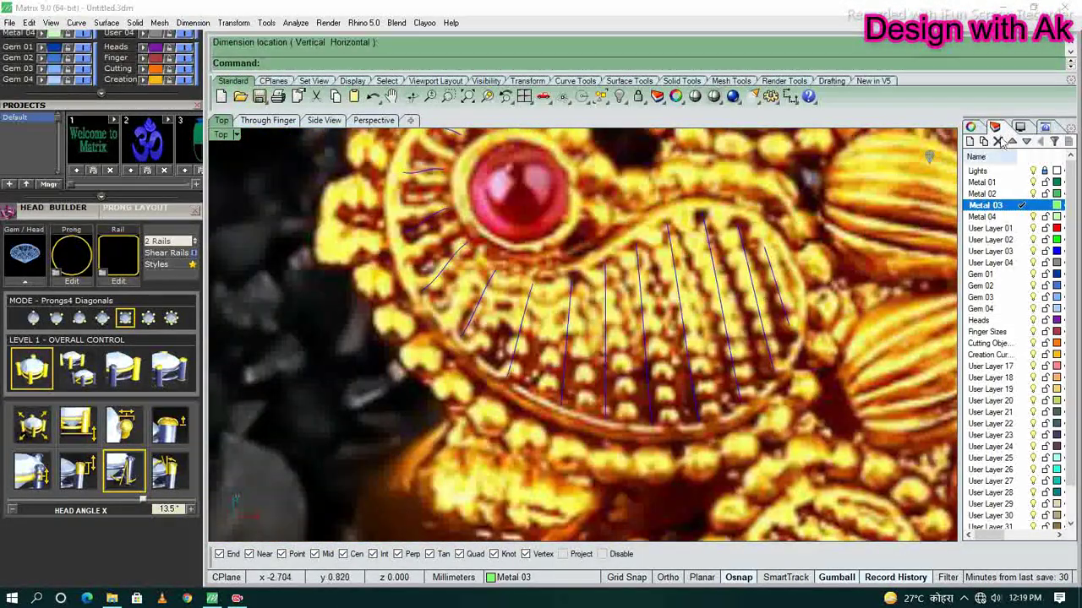
- Select the traced stroke curves and ungroup them
{"action": "left_click", "coordinate": [1001, 142]}
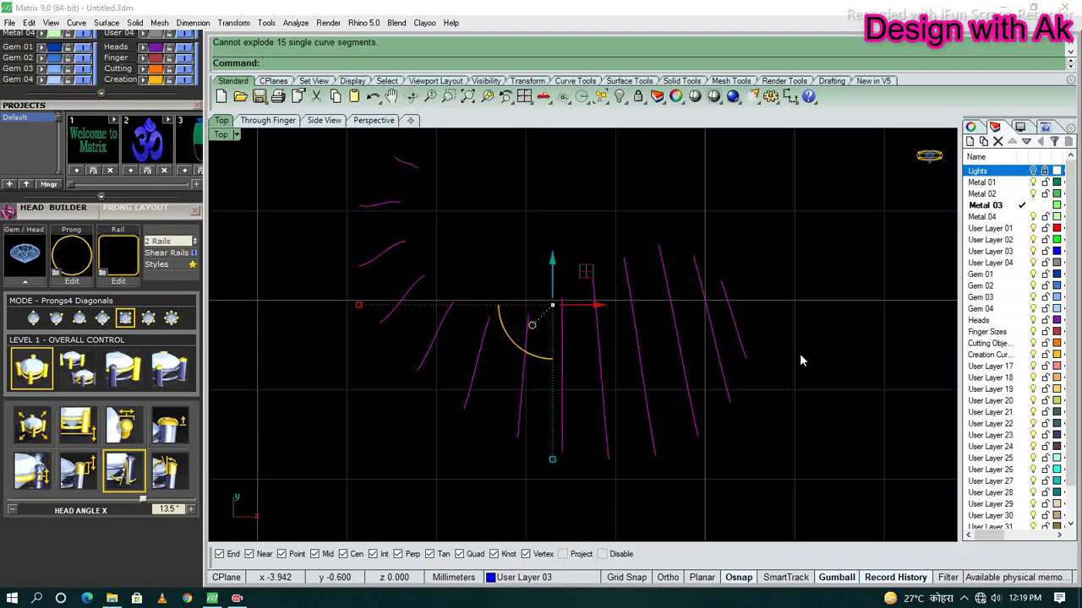
{"action": "left_click_drag", "start_coordinate": [820, 377], "coordinate": [741, 350]}
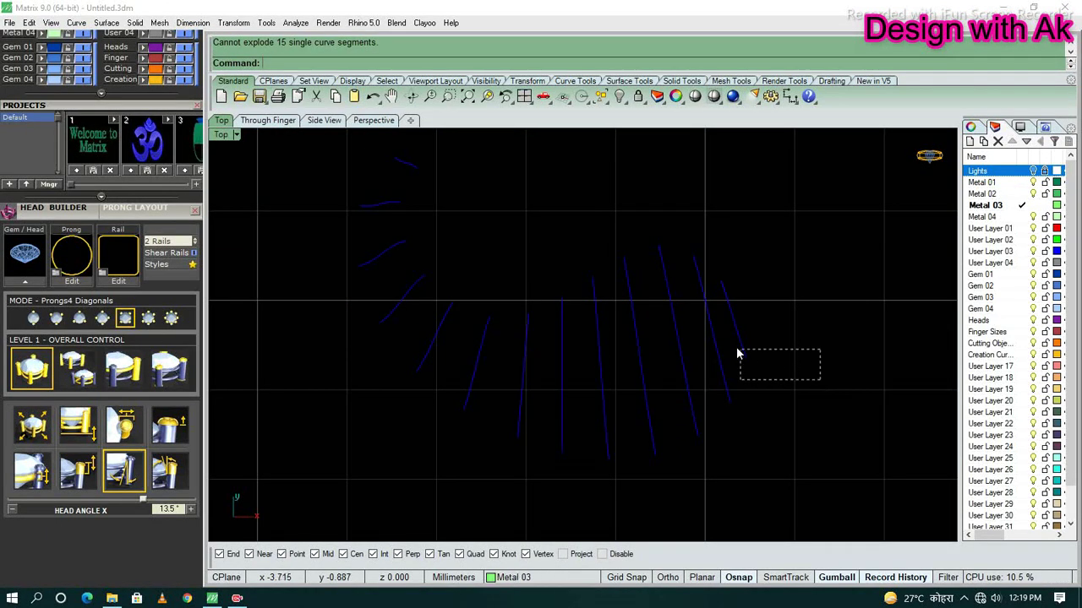
{"action": "key", "text": "ctrl+z"}
{"action": "left_click", "coordinate": [704, 357]}
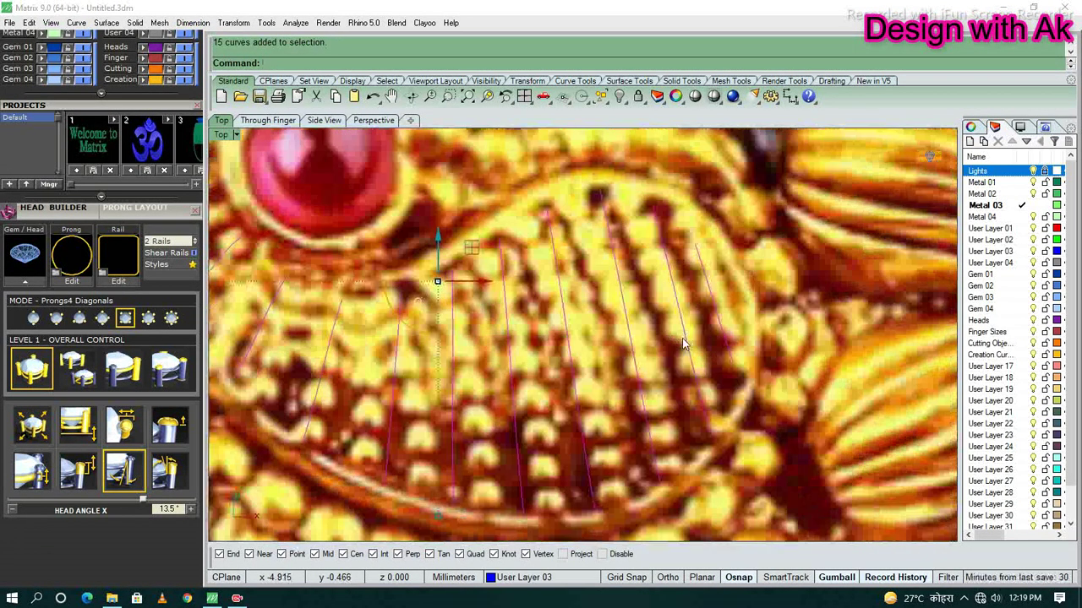
{"action": "scroll", "coordinate": [693, 349], "scroll_direction": "up", "scroll_amount": 2}
{"action": "key", "text": "ctrl+shift+g"}
- Hide the reference photo and show Object Actions for one stroke curve
{"action": "left_click", "coordinate": [1032, 170]}
{"action": "left_click", "coordinate": [738, 330]}
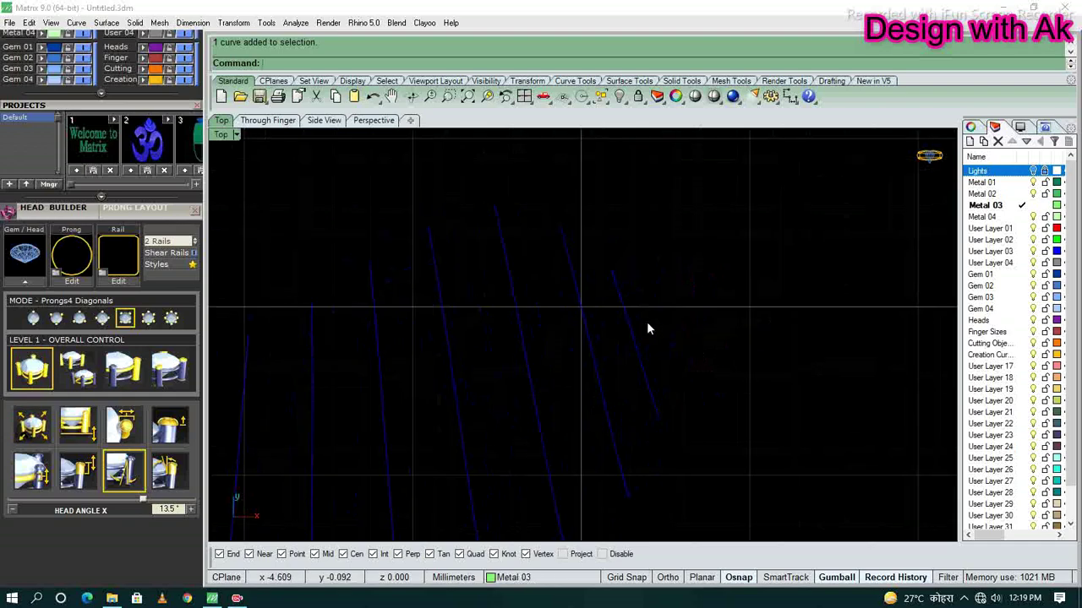
{"action": "key", "text": "F6"}
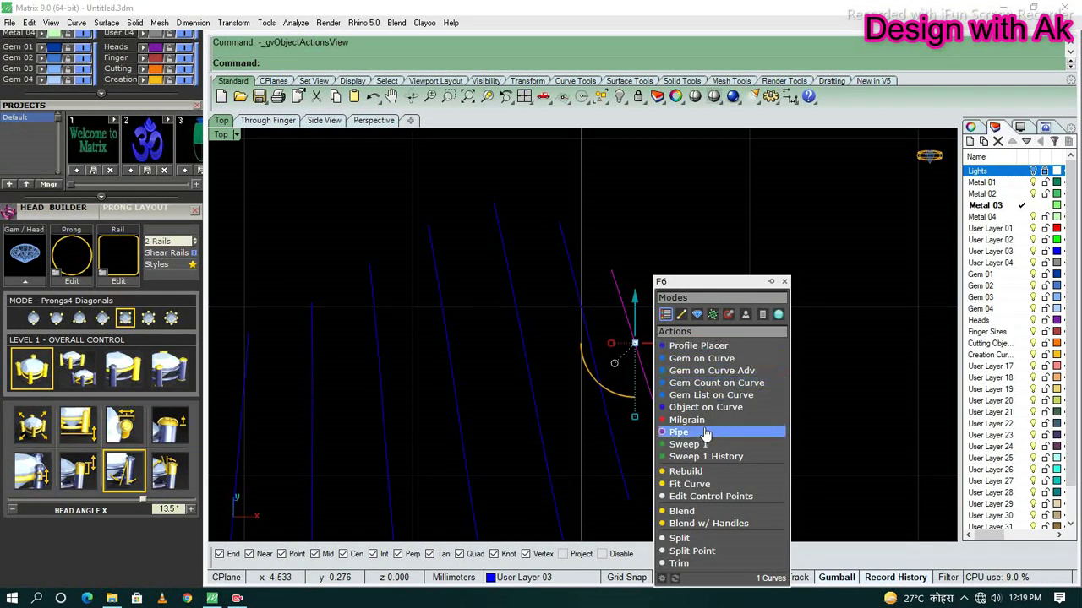
- Run Bead on Curve along the selected paisley stroke, entering 0.01 for bead spacing and start size
{"action": "left_click", "coordinate": [707, 420]}
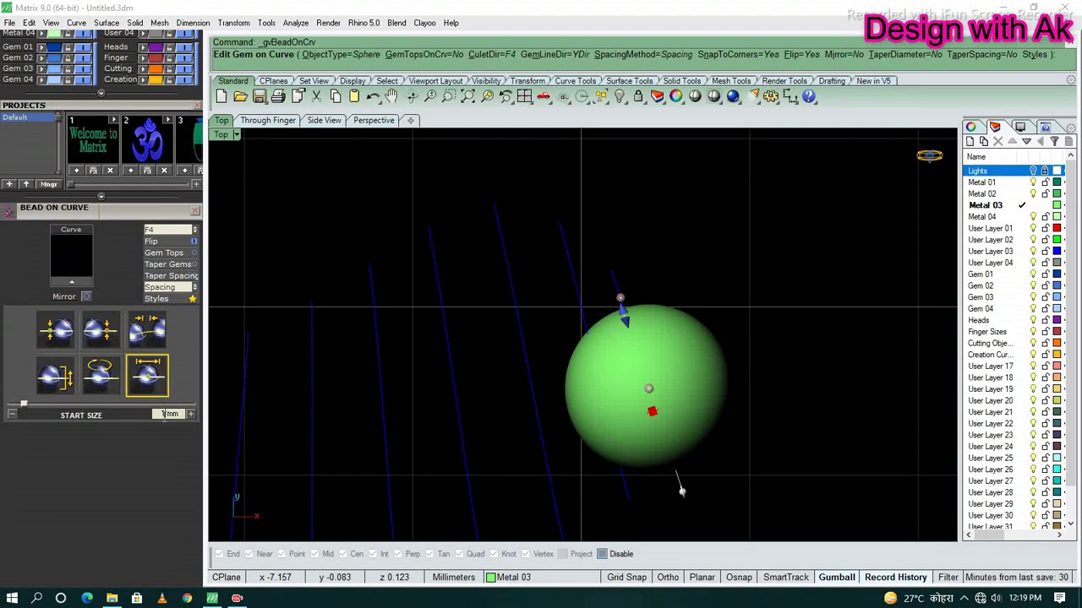
{"action": "scroll", "coordinate": [169, 415], "scroll_direction": "down", "scroll_amount": 3}
{"action": "left_click", "coordinate": [147, 330]}
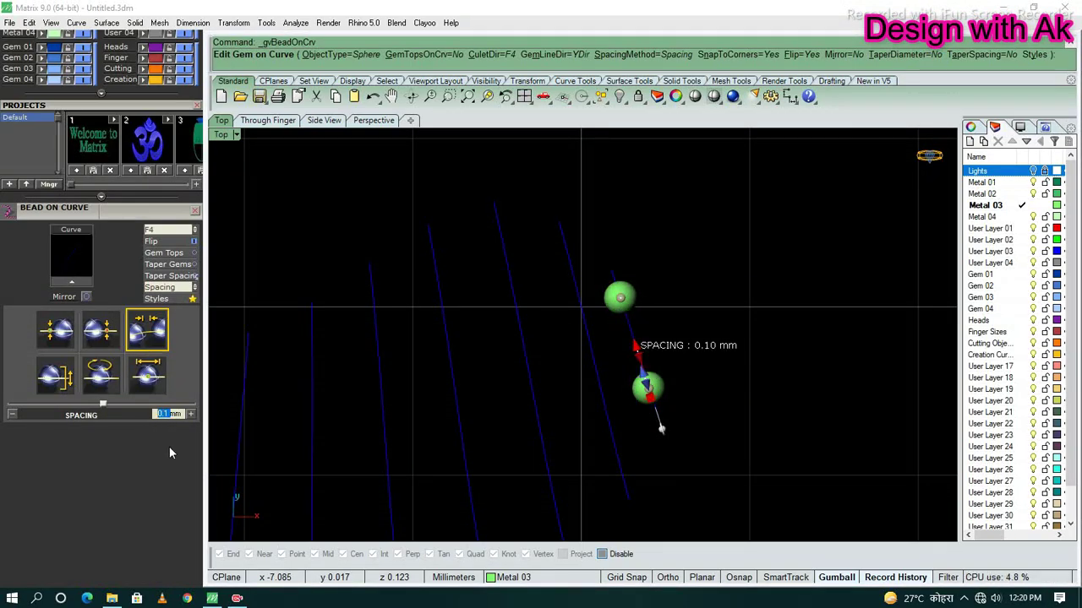
{"action": "type", "text": "0.01"}
{"action": "key", "text": "Return"}
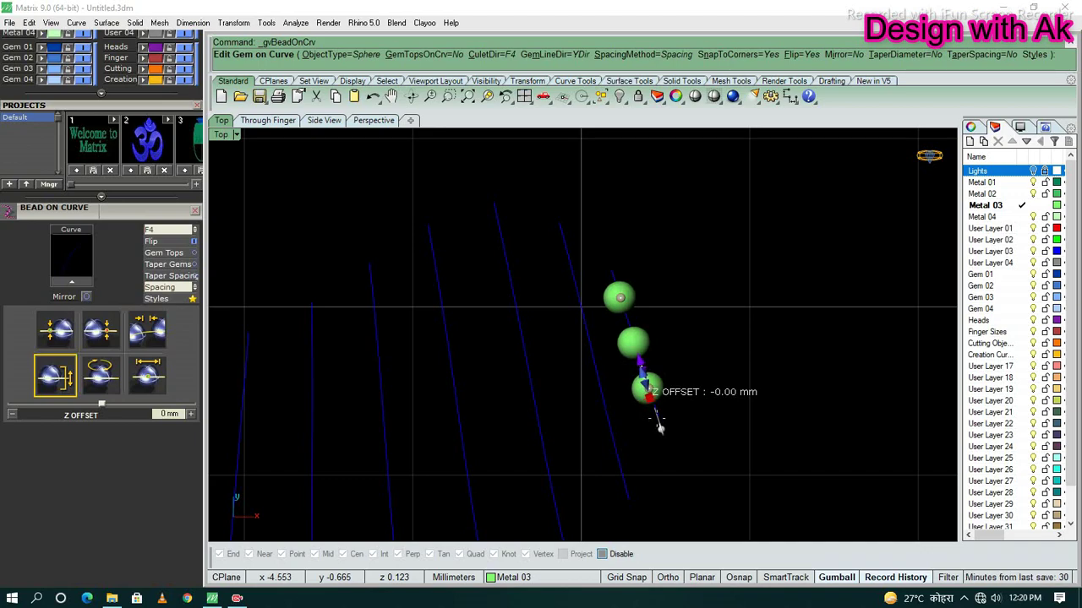
{"action": "left_click", "coordinate": [148, 376]}
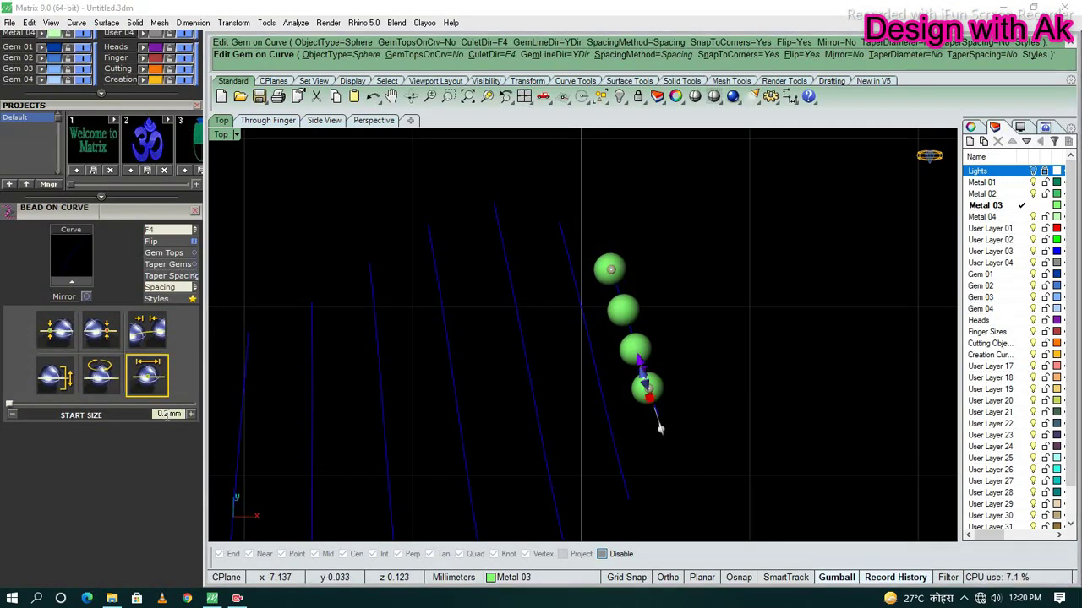
{"action": "type", "text": "0.01"}
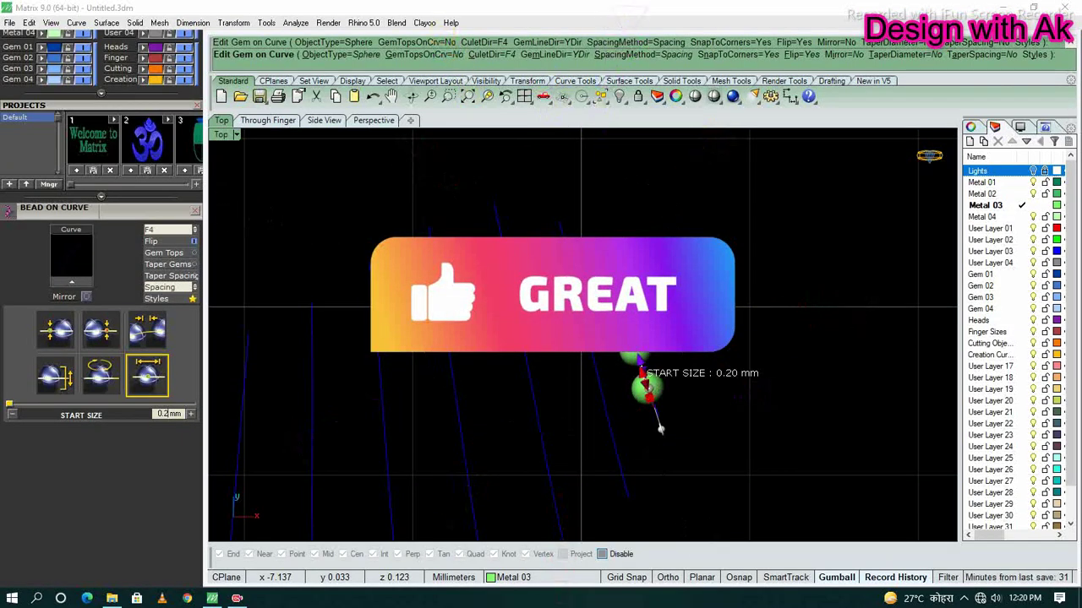
{"action": "key", "text": "Return"}
{"action": "key", "text": "Return"}
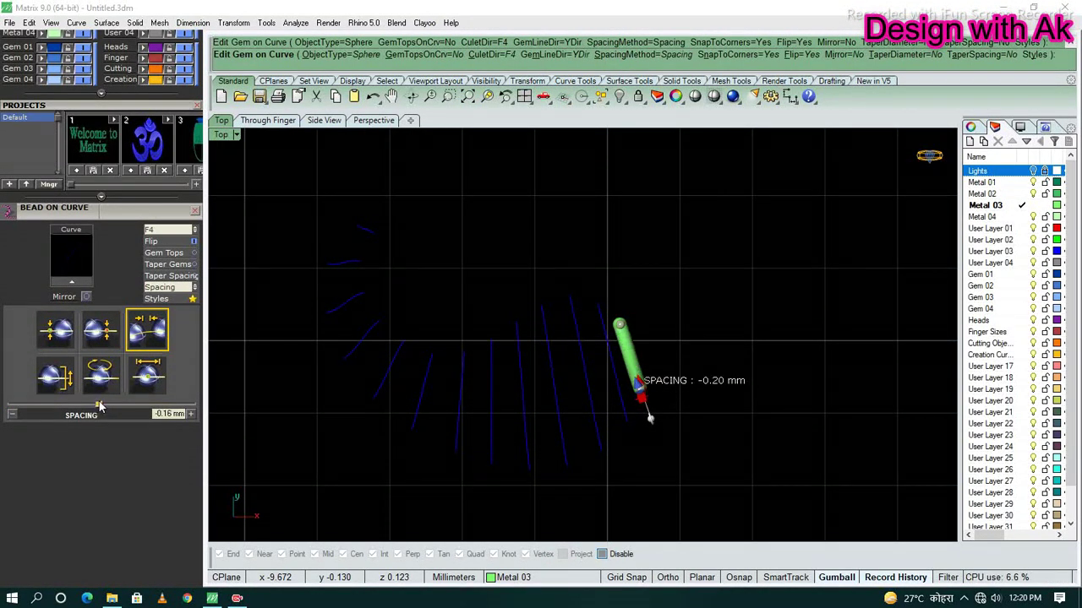
- Drag the spacing slider so the beads sit slightly overlapping, around -0.09 mm
{"action": "scroll", "coordinate": [99, 407], "scroll_direction": "down", "scroll_amount": 4}
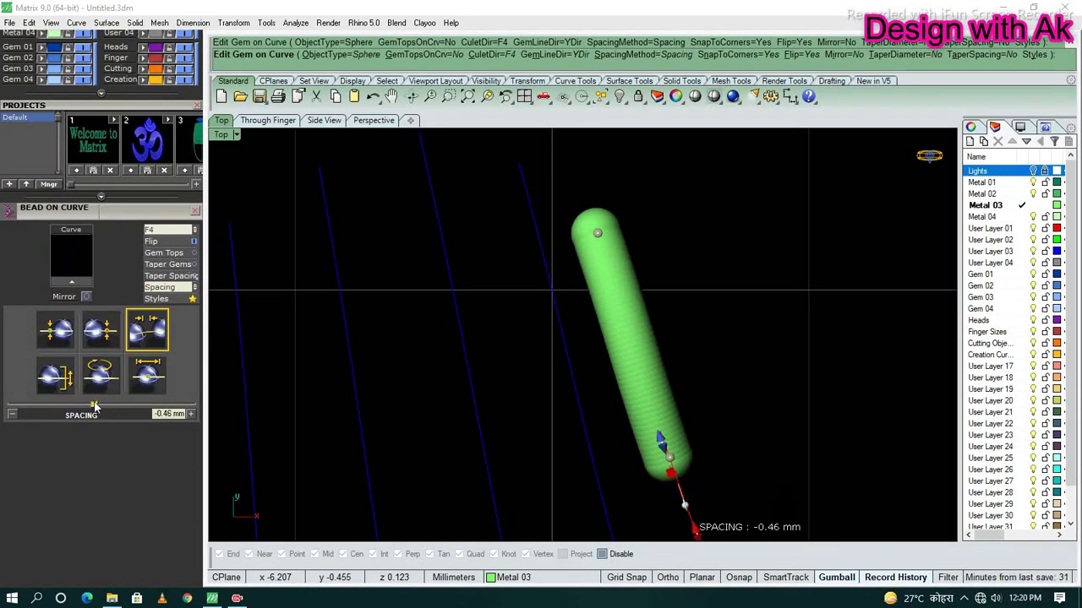
{"action": "left_click_drag", "start_coordinate": [95, 408], "coordinate": [100, 406]}
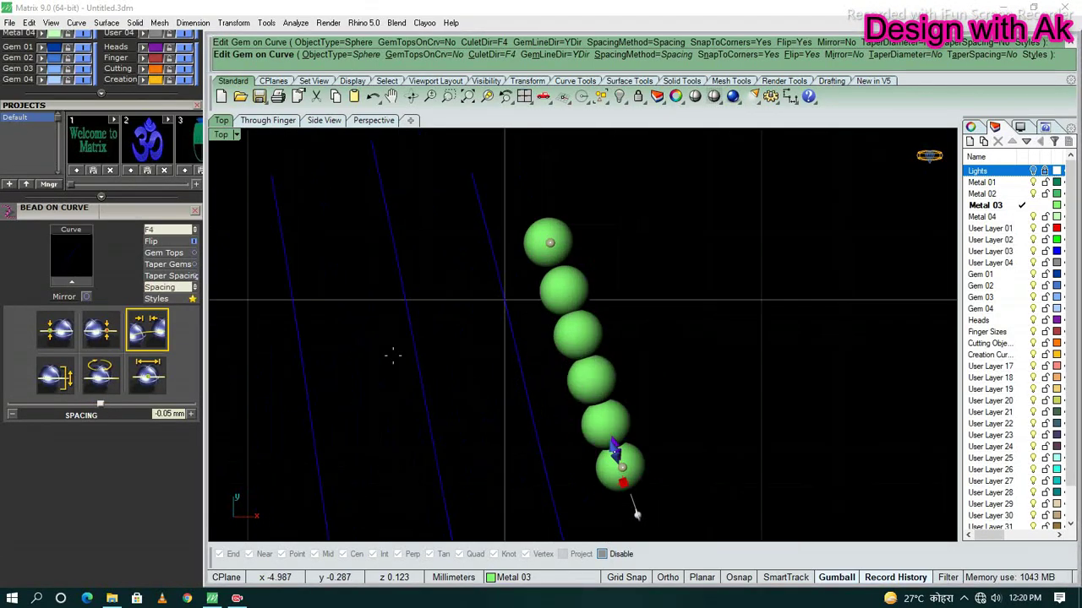
{"action": "left_click_drag", "start_coordinate": [621, 467], "coordinate": [630, 448]}
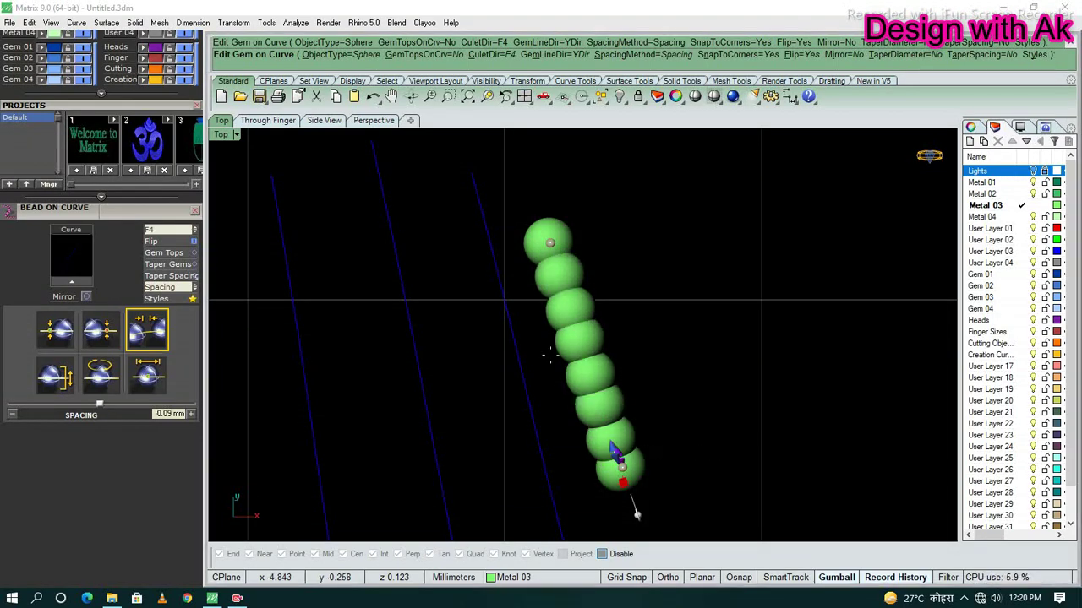
{"action": "scroll", "coordinate": [648, 357], "scroll_direction": "down", "scroll_amount": 2}
{"action": "scroll", "coordinate": [496, 413], "scroll_direction": "up", "scroll_amount": 3}
{"action": "scroll", "coordinate": [518, 399], "scroll_direction": "up", "scroll_amount": 3}
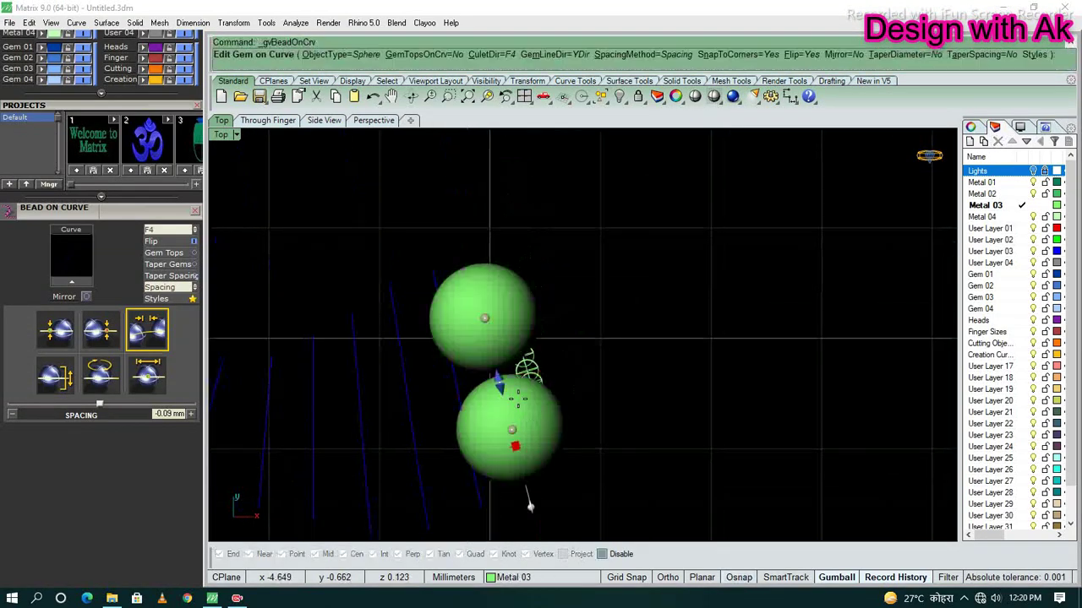
- Shrink the current bead row to a 0.2 mm start size and finish it
{"action": "left_click", "coordinate": [148, 375]}
{"action": "left_click_drag", "start_coordinate": [152, 418], "coordinate": [8, 414]}
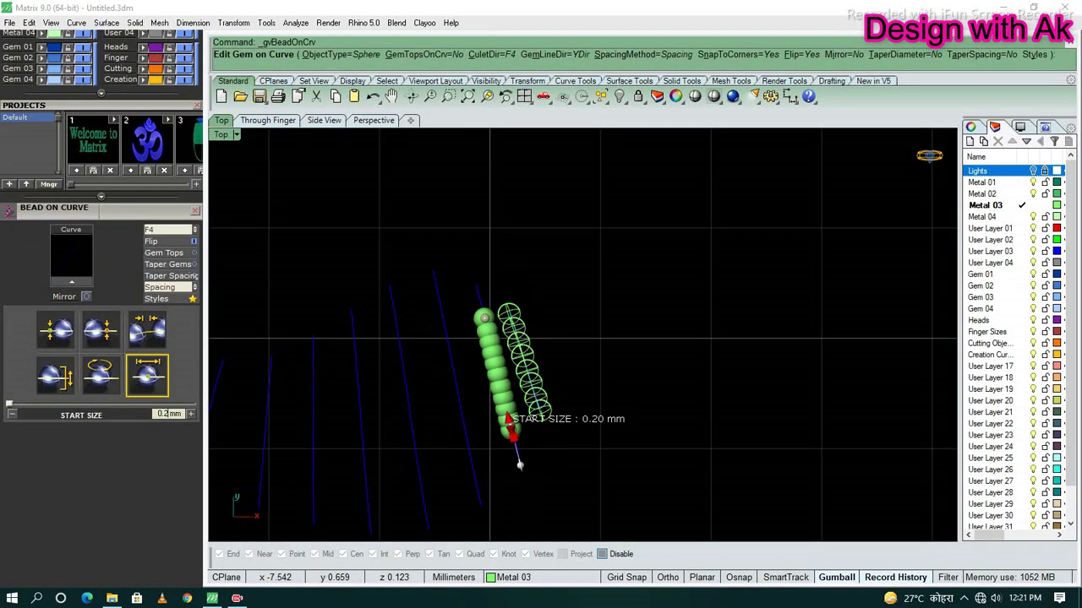
{"action": "mouse_move", "coordinate": [519, 465]}
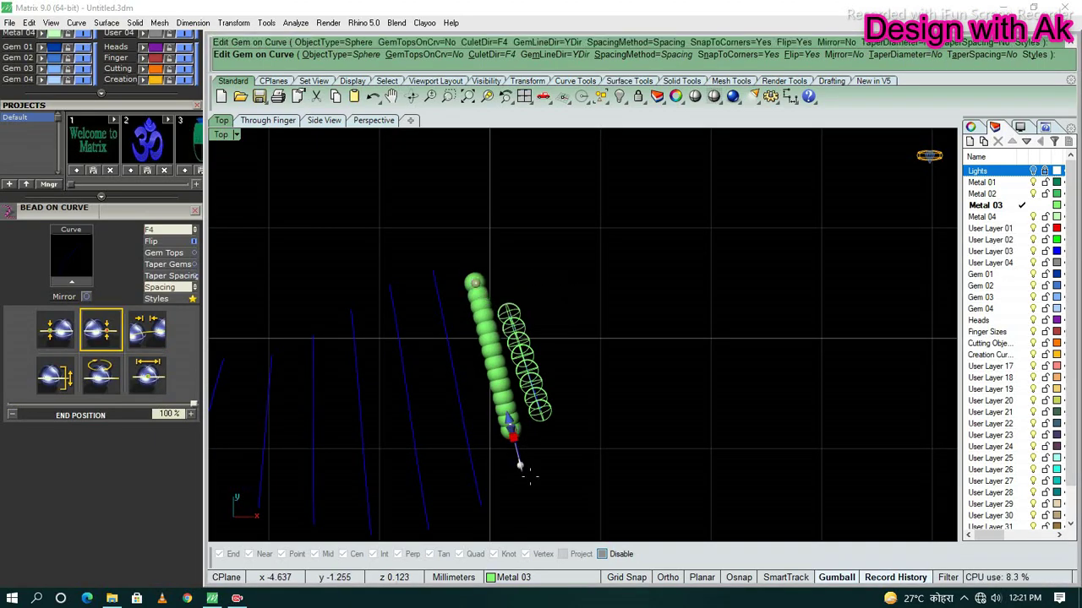
{"action": "scroll", "coordinate": [499, 397], "scroll_direction": "up", "scroll_amount": 4}
{"action": "scroll", "coordinate": [489, 372], "scroll_direction": "up", "scroll_amount": 6}
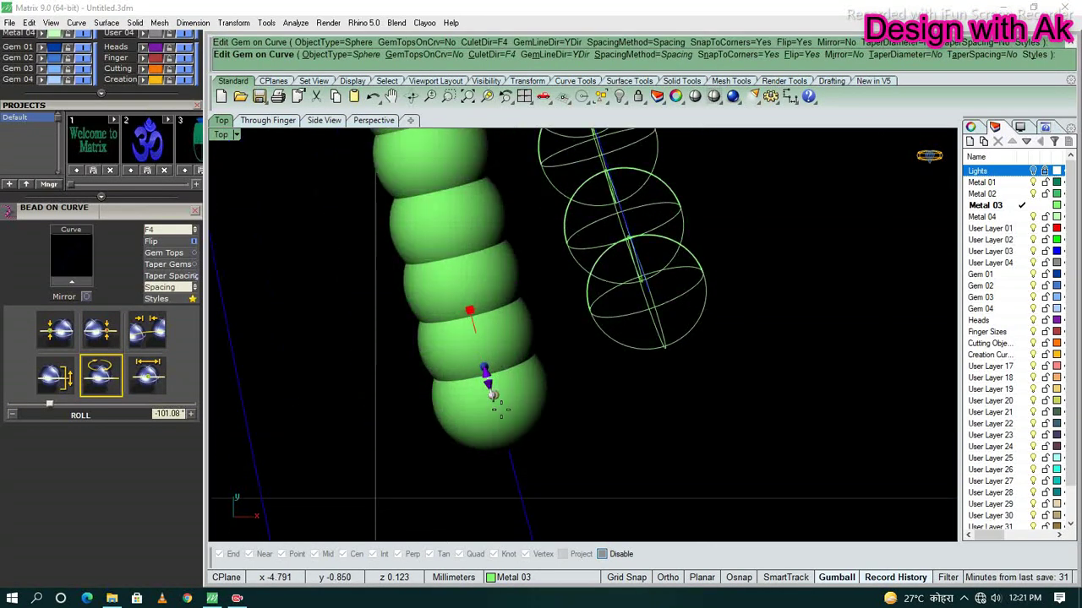
{"action": "scroll", "coordinate": [491, 422], "scroll_direction": "down", "scroll_amount": 5}
{"action": "scroll", "coordinate": [580, 355], "scroll_direction": "down", "scroll_amount": 3}
{"action": "scroll", "coordinate": [615, 413], "scroll_direction": "up", "scroll_amount": 1}
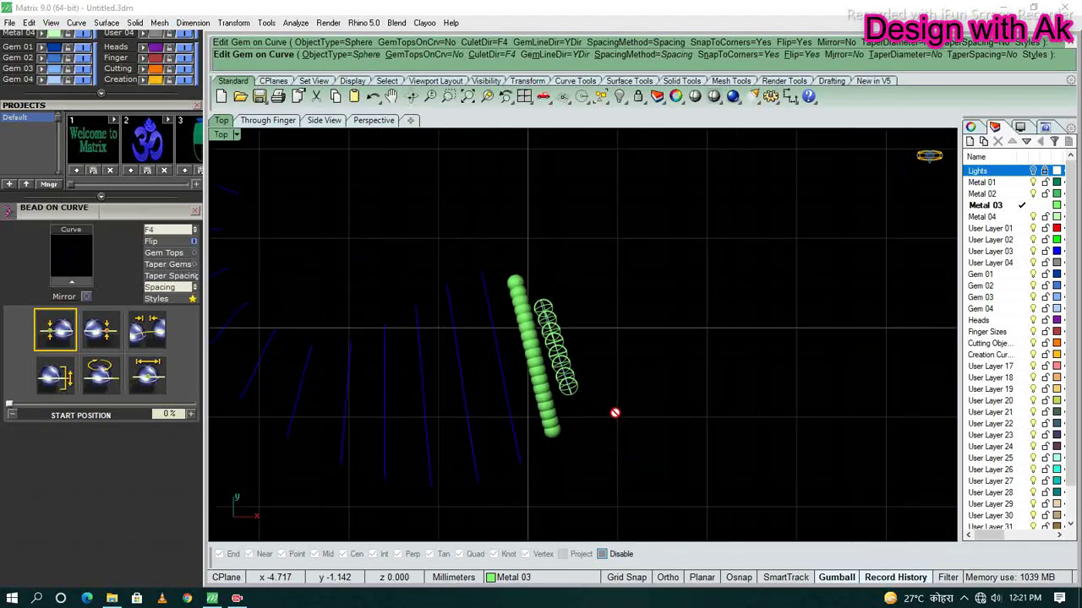
{"action": "scroll", "coordinate": [473, 414], "scroll_direction": "up", "scroll_amount": 2}
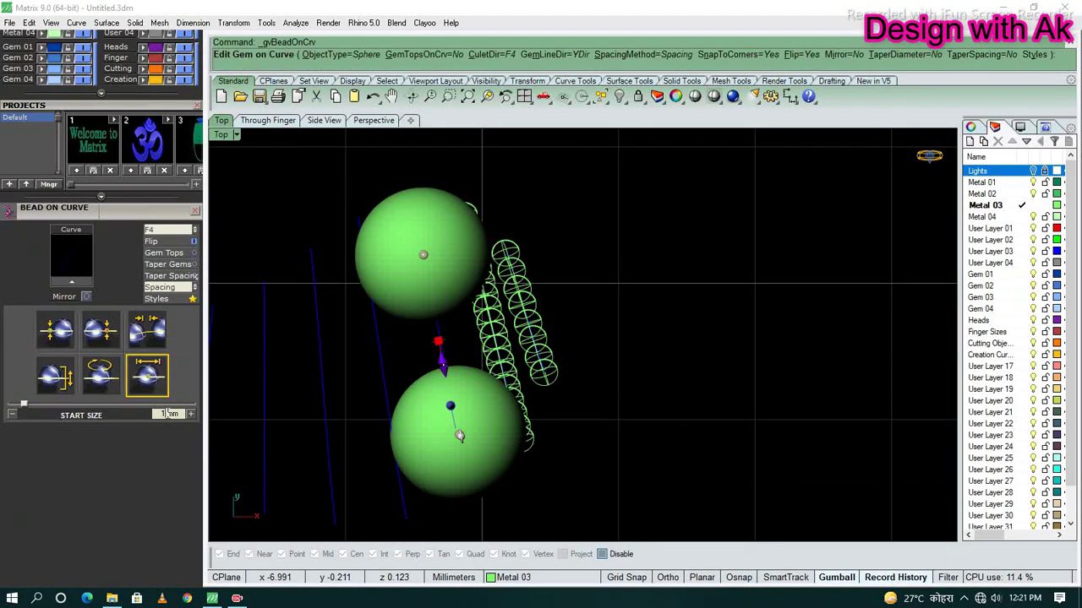
{"action": "key", "text": "Return"}
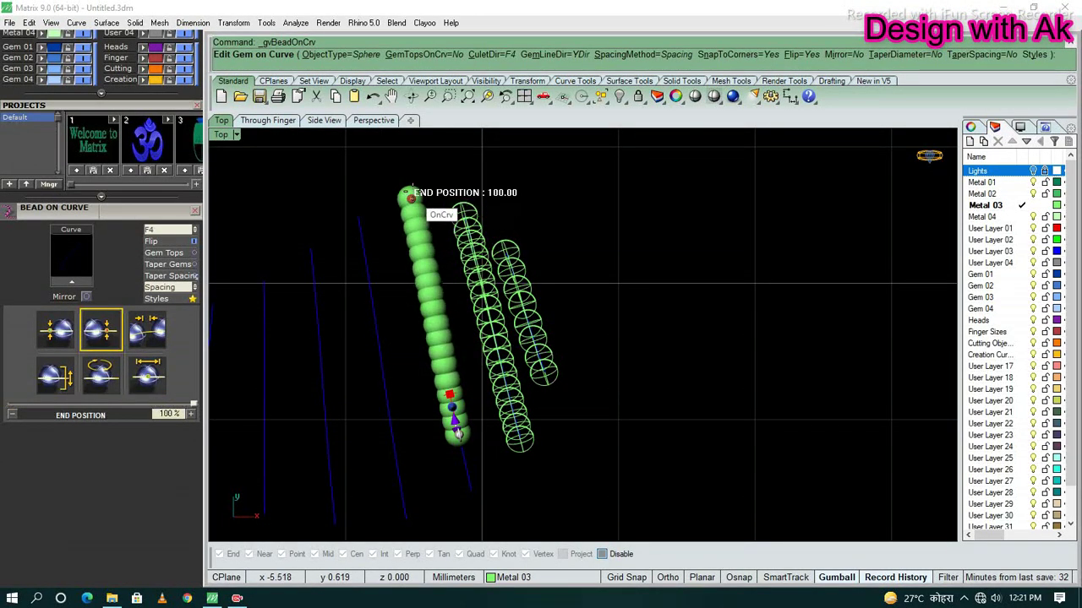
{"action": "scroll", "coordinate": [456, 431], "scroll_direction": "up", "scroll_amount": 2}
{"action": "scroll", "coordinate": [456, 432], "scroll_direction": "up", "scroll_amount": 2}
{"action": "scroll", "coordinate": [499, 432], "scroll_direction": "down", "scroll_amount": 5}
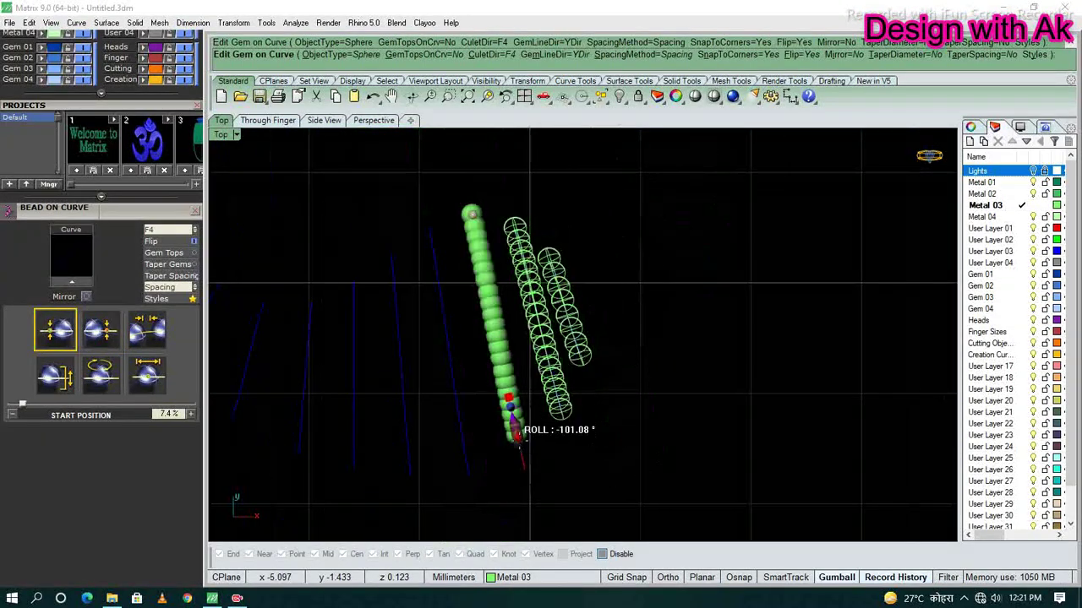
{"action": "key", "text": "Return"}
- Bead the next stroke curve with minimum-size beads, trimming how far the row runs
{"action": "left_click", "coordinate": [695, 95]}
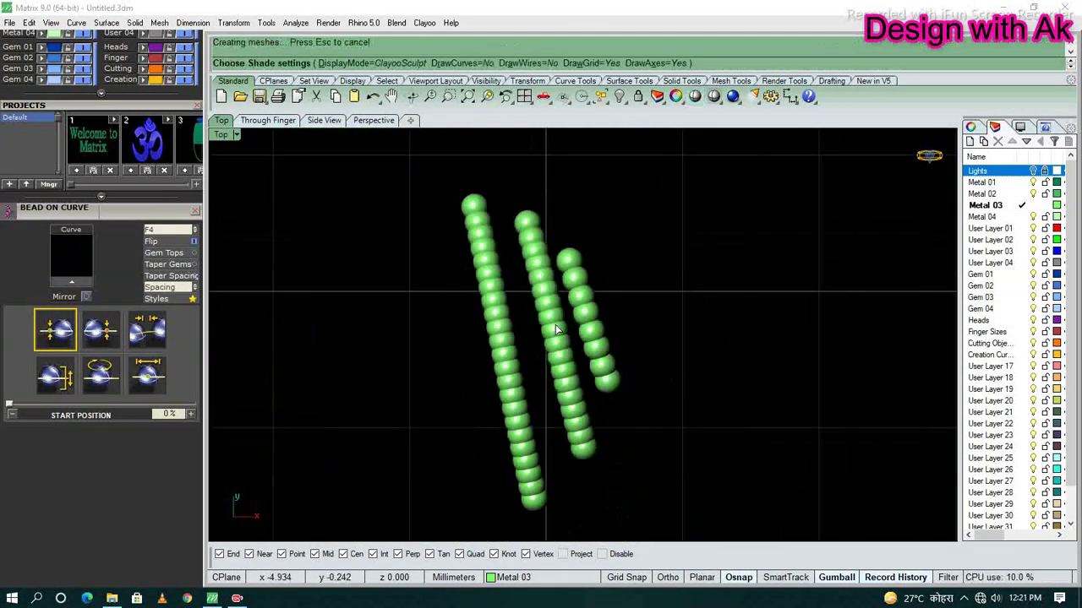
{"action": "scroll", "coordinate": [605, 345], "scroll_direction": "down", "scroll_amount": 2}
{"action": "scroll", "coordinate": [494, 358], "scroll_direction": "up", "scroll_amount": 3}
{"action": "scroll", "coordinate": [479, 351], "scroll_direction": "down", "scroll_amount": 3}
{"action": "left_click", "coordinate": [479, 351]}
{"action": "scroll", "coordinate": [479, 351], "scroll_direction": "up", "scroll_amount": 2}
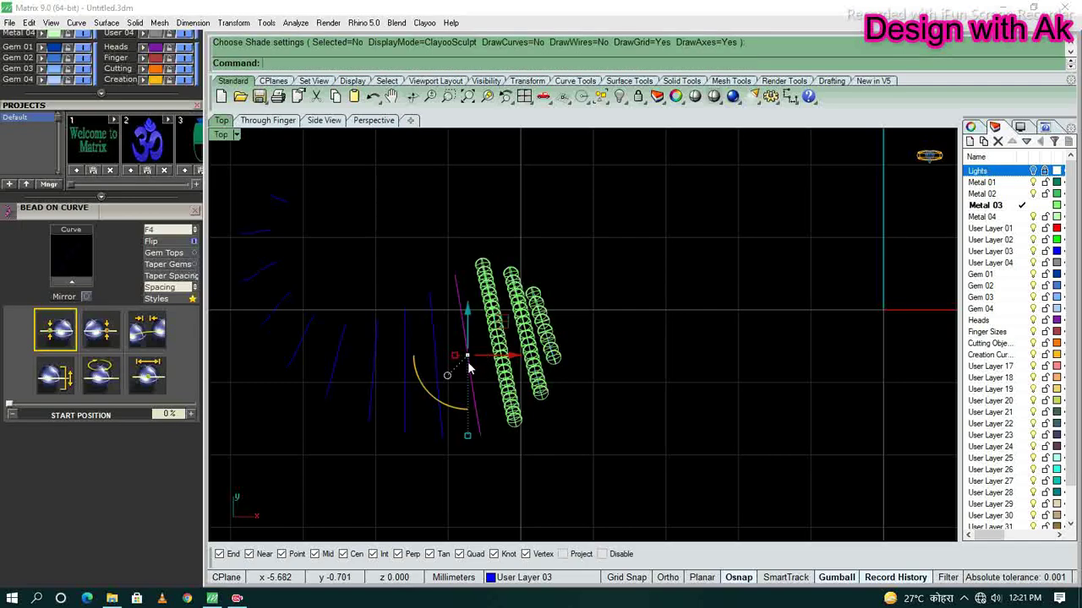
{"action": "left_click", "coordinate": [79, 284]}
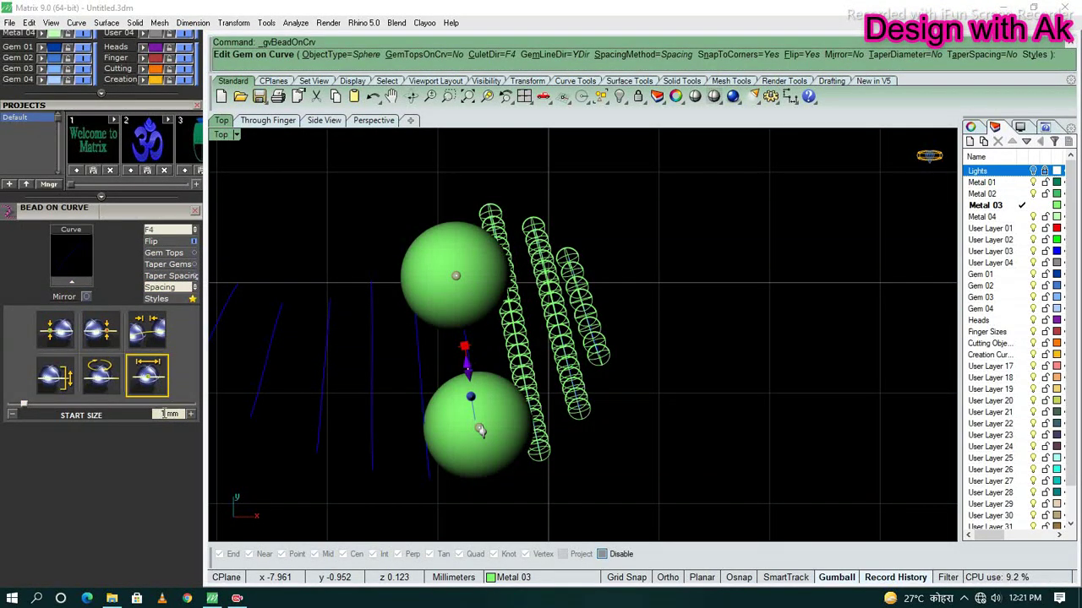
{"action": "left_click_drag", "start_coordinate": [24, 404], "coordinate": [9, 404]}
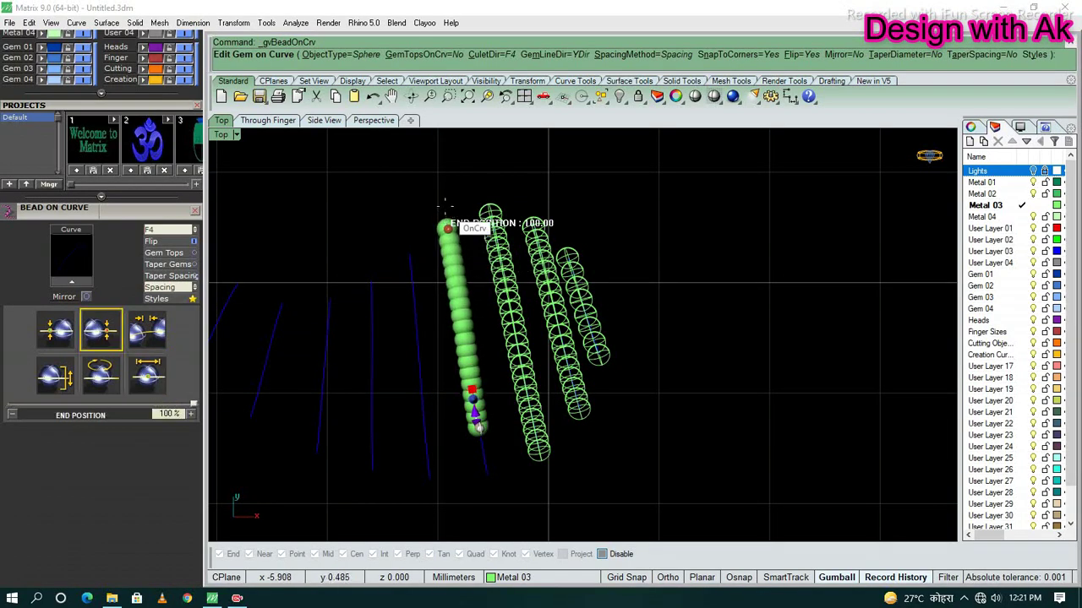
{"action": "scroll", "coordinate": [404, 370], "scroll_direction": "down", "scroll_amount": 3}
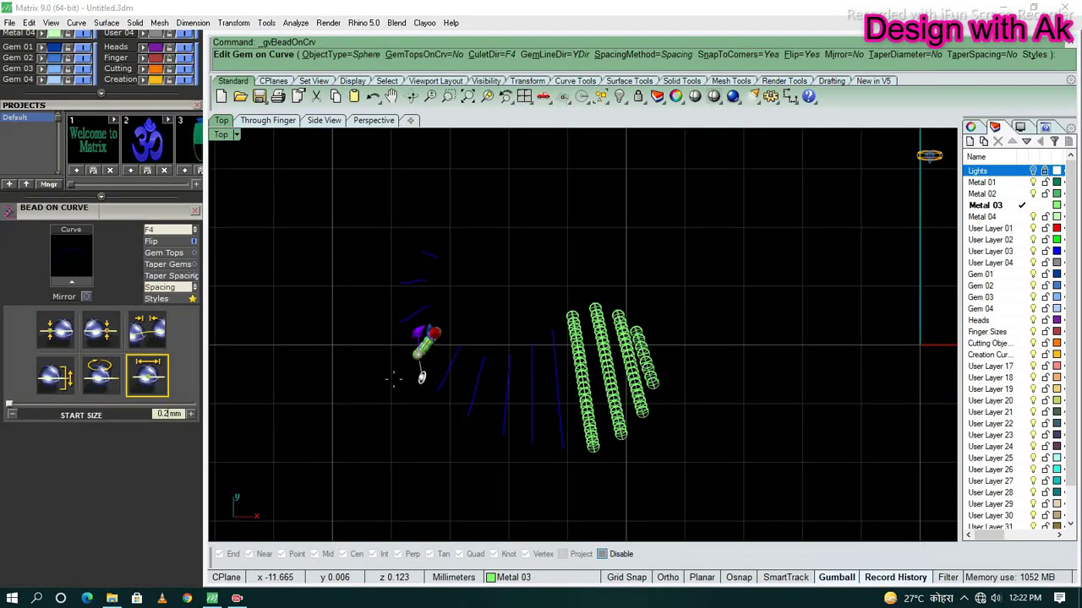
{"action": "scroll", "coordinate": [393, 379], "scroll_direction": "up", "scroll_amount": 5}
{"action": "left_click_drag", "start_coordinate": [350, 503], "coordinate": [404, 431]}
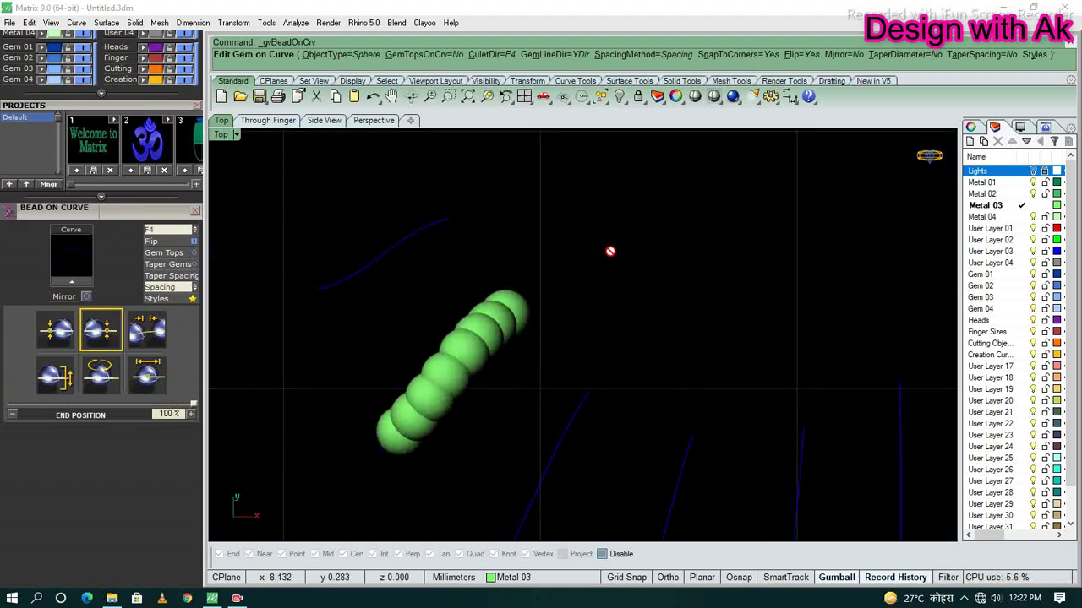
{"action": "right_click", "coordinate": [569, 328]}
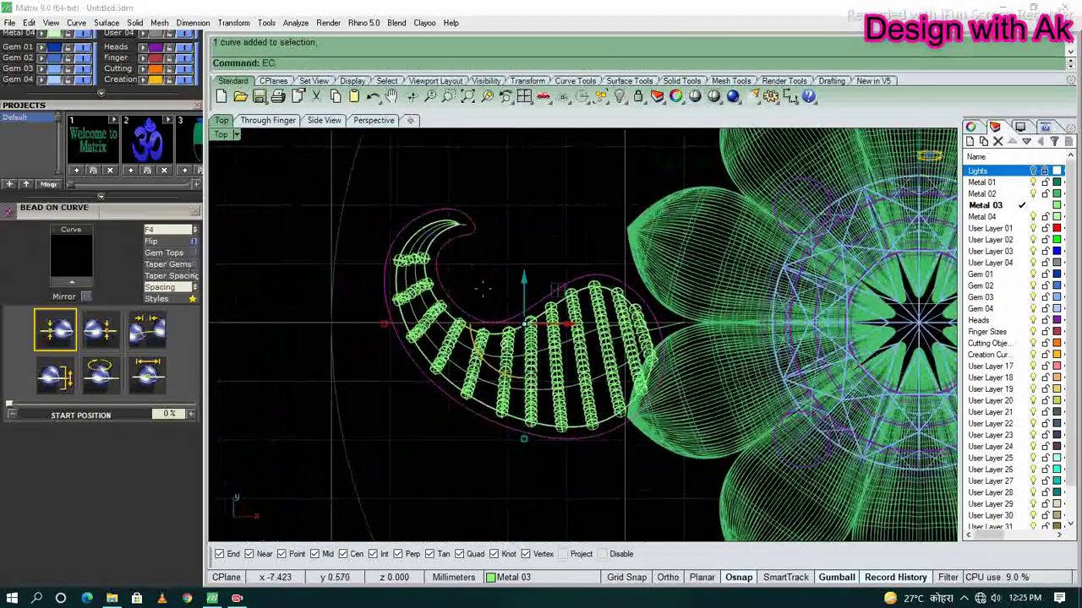
- Toggle the both-sides extrude option and switch the viewport to Shaded display
{"action": "type", "text": "b"}
{"action": "key", "text": "Return"}
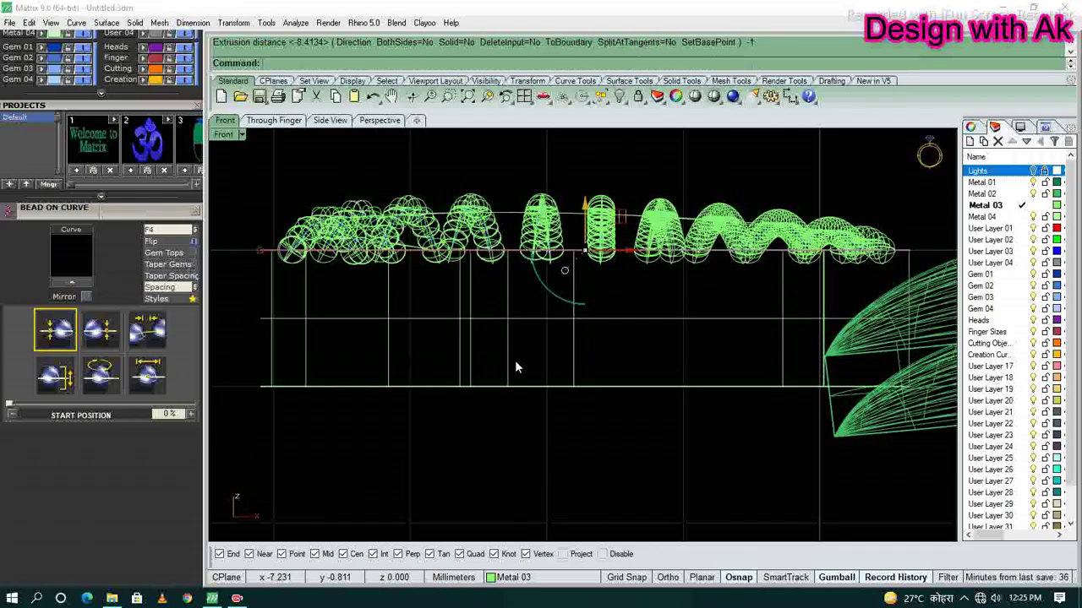
{"action": "right_click_drag", "start_coordinate": [543, 312], "coordinate": [534, 263], "text": "ctrl+shift"}
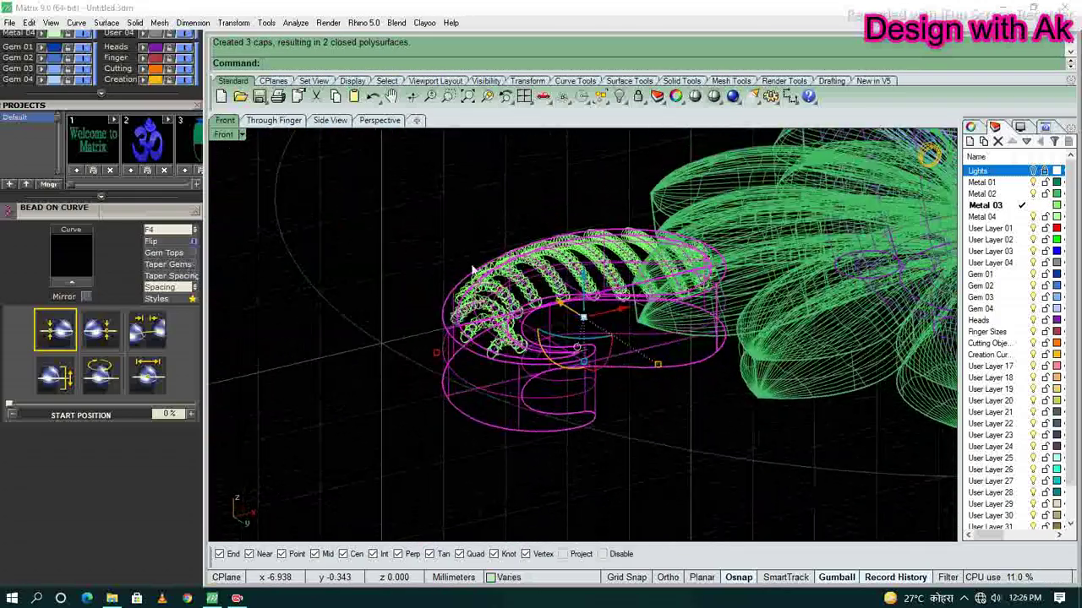
{"action": "left_click", "coordinate": [241, 134]}
{"action": "left_click", "coordinate": [287, 169]}
{"action": "scroll", "coordinate": [556, 334], "scroll_direction": "up", "scroll_amount": 3}
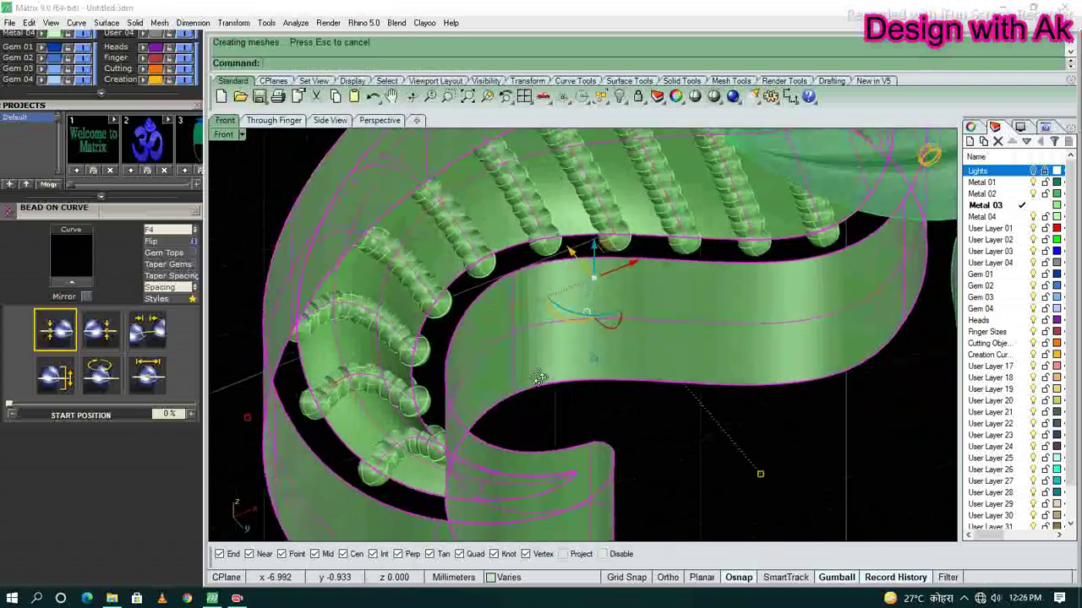
{"action": "scroll", "coordinate": [556, 334], "scroll_direction": "up", "scroll_amount": 2}
{"action": "scroll", "coordinate": [555, 334], "scroll_direction": "up", "scroll_amount": 2}
- Orbit to inspect the bead rows from below, then return to the Top view
{"action": "left_click", "coordinate": [541, 363]}
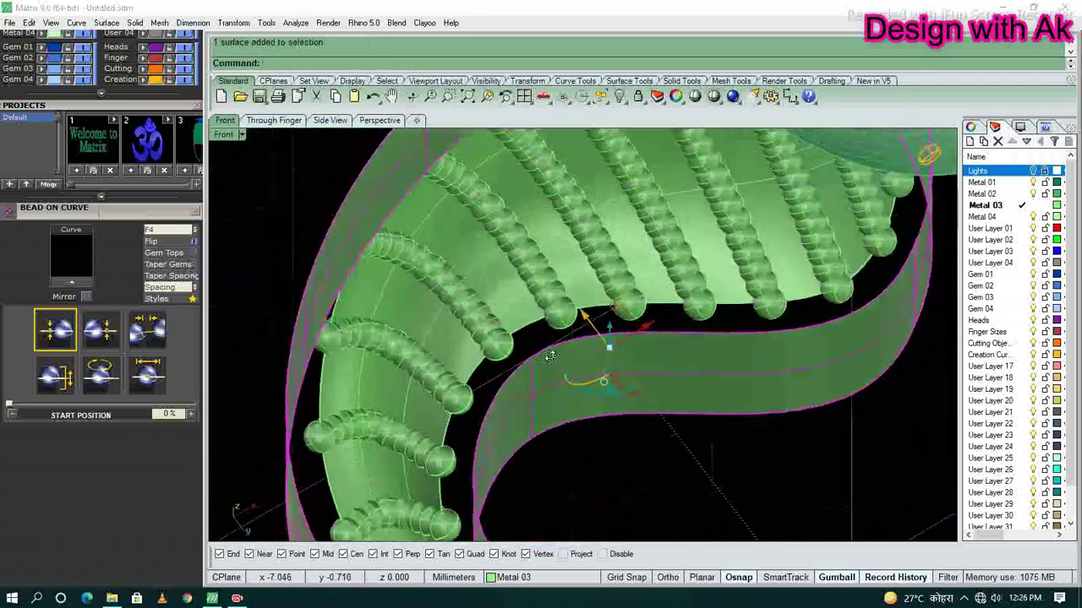
{"action": "scroll", "coordinate": [597, 393], "scroll_direction": "up", "scroll_amount": 2}
{"action": "right_click_drag", "start_coordinate": [596, 393], "coordinate": [501, 393]}
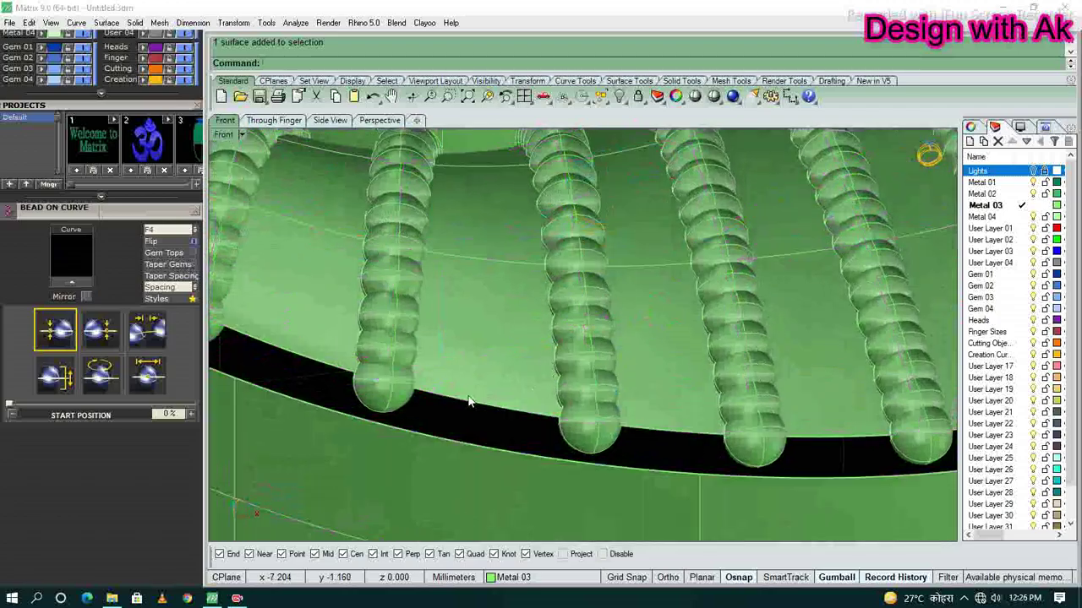
{"action": "key", "text": "ctrl+F1"}
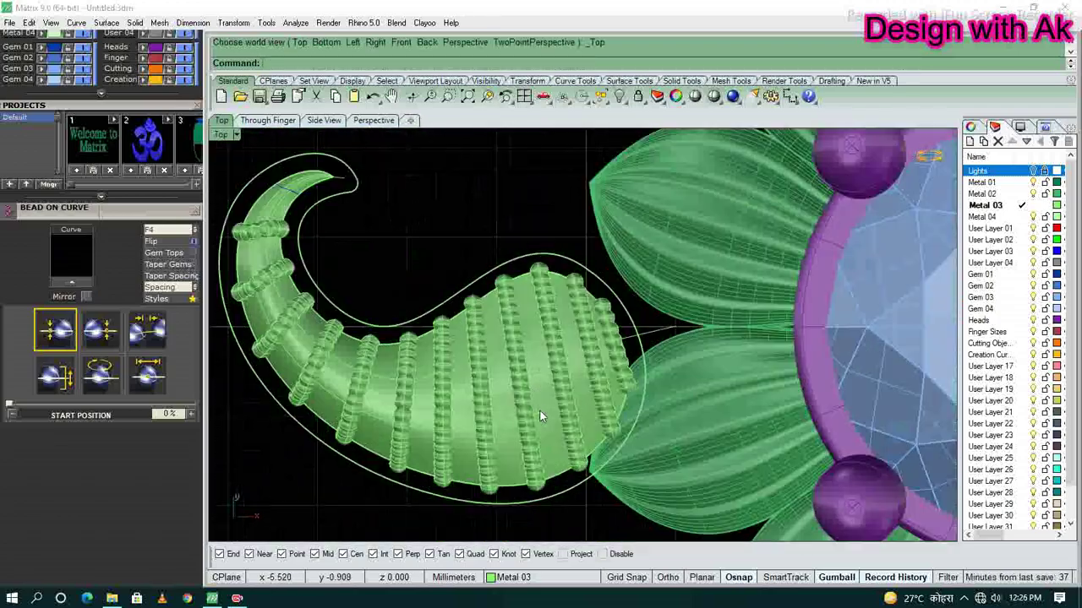
{"action": "mouse_move", "coordinate": [541, 416]}
{"action": "right_mouse_down"}
{"action": "mouse_move", "coordinate": [496, 484]}
{"action": "mouse_move", "coordinate": [551, 452]}
{"action": "mouse_move", "coordinate": [512, 425]}
{"action": "right_mouse_up"}
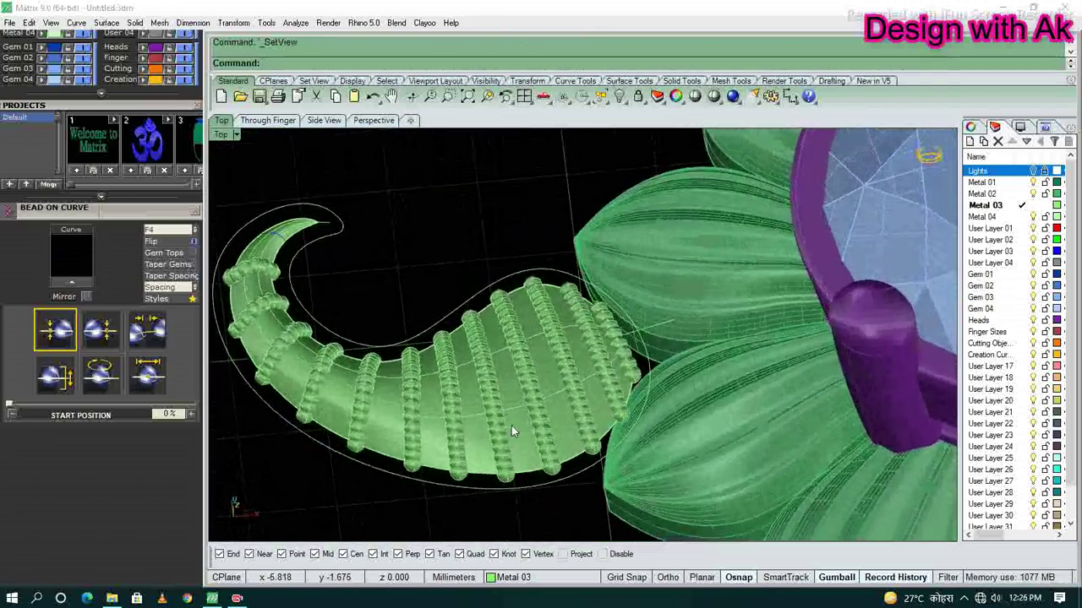
{"action": "scroll", "coordinate": [511, 425], "scroll_direction": "up", "scroll_amount": 3}
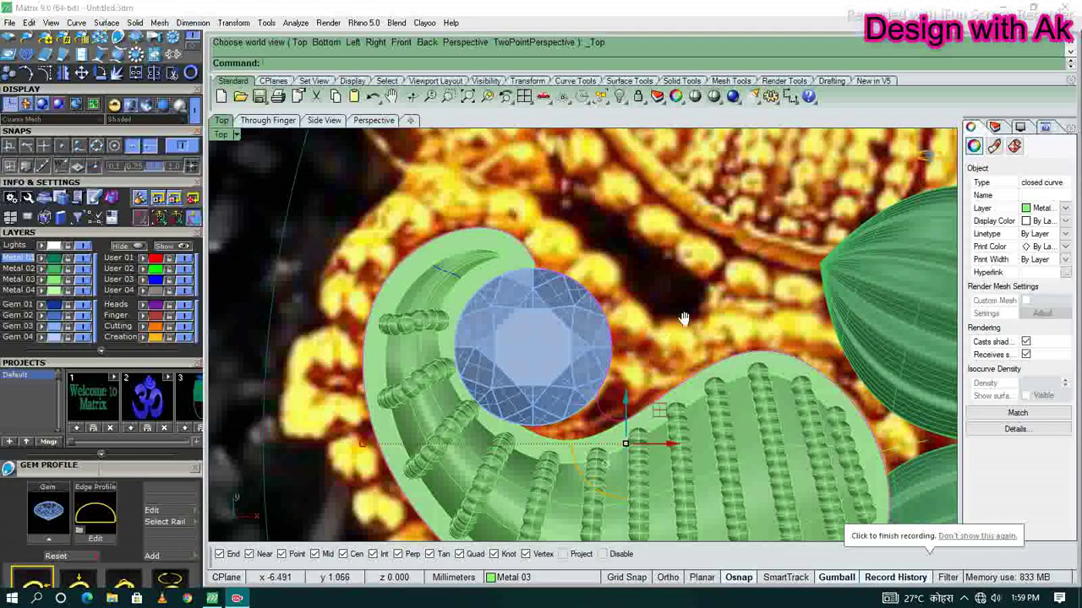
- Trace a first interpolated curve along the round gem's lower edge
{"action": "left_click", "coordinate": [647, 337]}
{"action": "scroll", "coordinate": [668, 332], "scroll_direction": "up", "scroll_amount": 3}
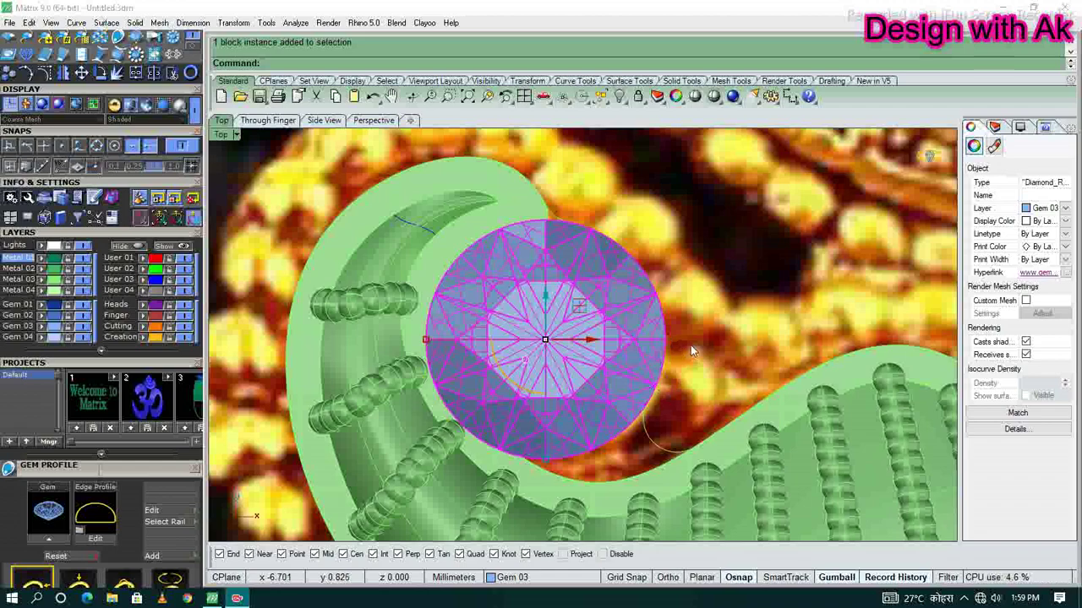
{"action": "key", "text": "F6"}
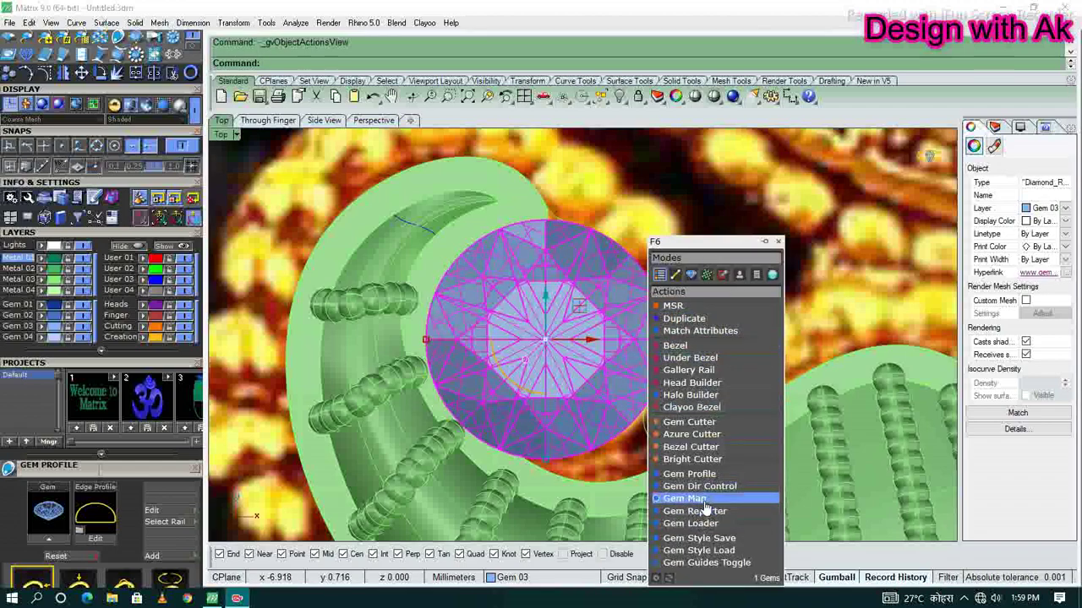
{"action": "left_click", "coordinate": [706, 504]}
{"action": "scroll", "coordinate": [636, 451], "scroll_direction": "up", "scroll_amount": 2}
{"action": "left_click", "coordinate": [660, 455]}
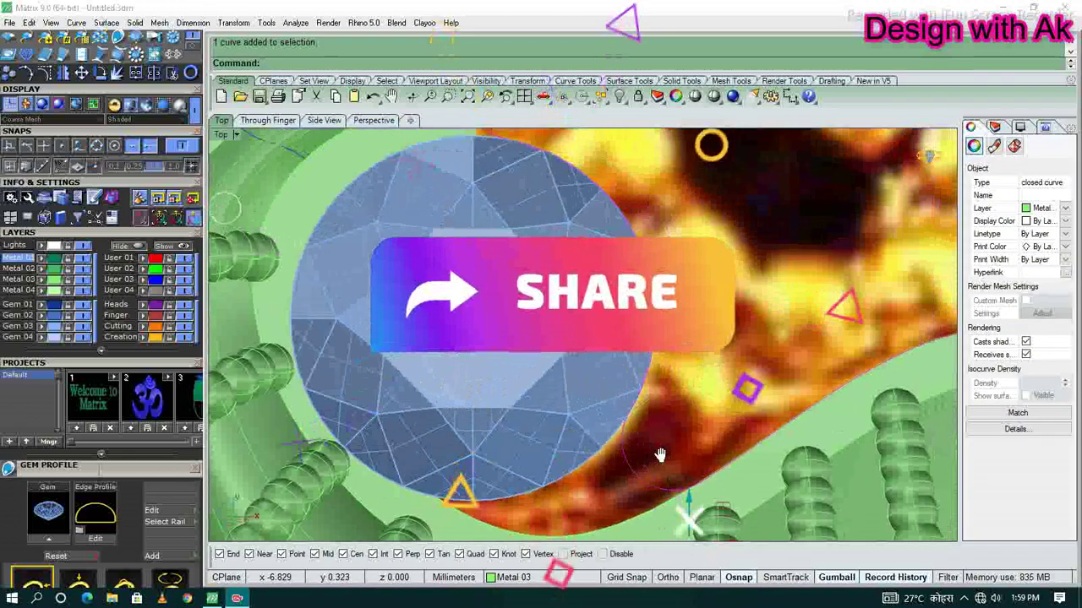
{"action": "scroll", "coordinate": [651, 460], "scroll_direction": "up", "scroll_amount": 2}
{"action": "scroll", "coordinate": [630, 422], "scroll_direction": "up", "scroll_amount": 2}
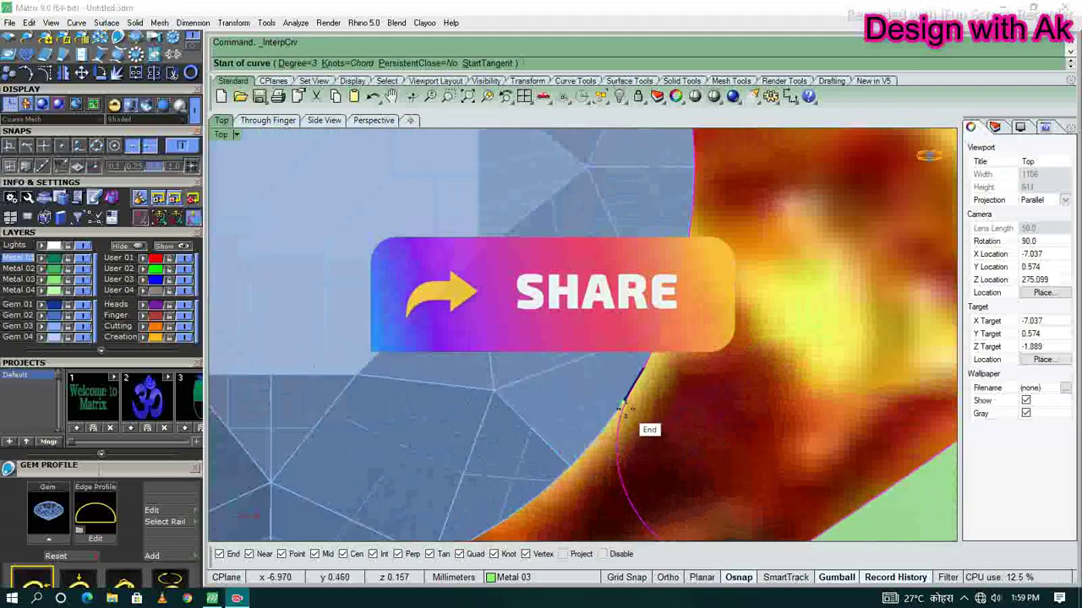
{"action": "left_click", "coordinate": [624, 409]}
{"action": "scroll", "coordinate": [609, 431], "scroll_direction": "down", "scroll_amount": 2}
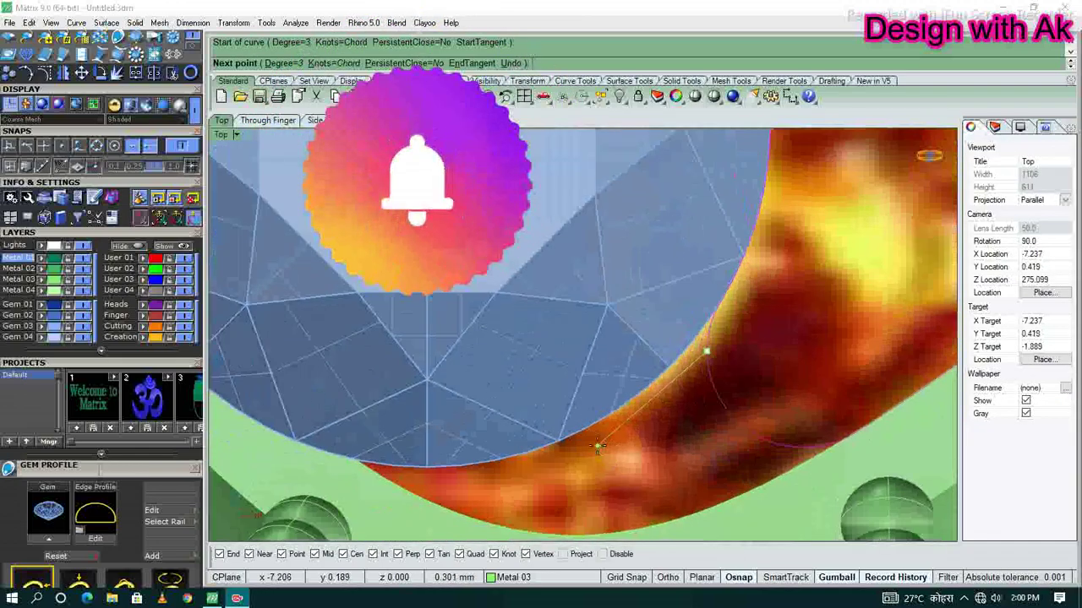
{"action": "left_click", "coordinate": [455, 479]}
{"action": "key", "text": "Return"}
{"action": "key", "text": "Return"}
- Trace a second edge curve and rebuild both traced curves to 4 points
{"action": "left_click", "coordinate": [717, 437]}
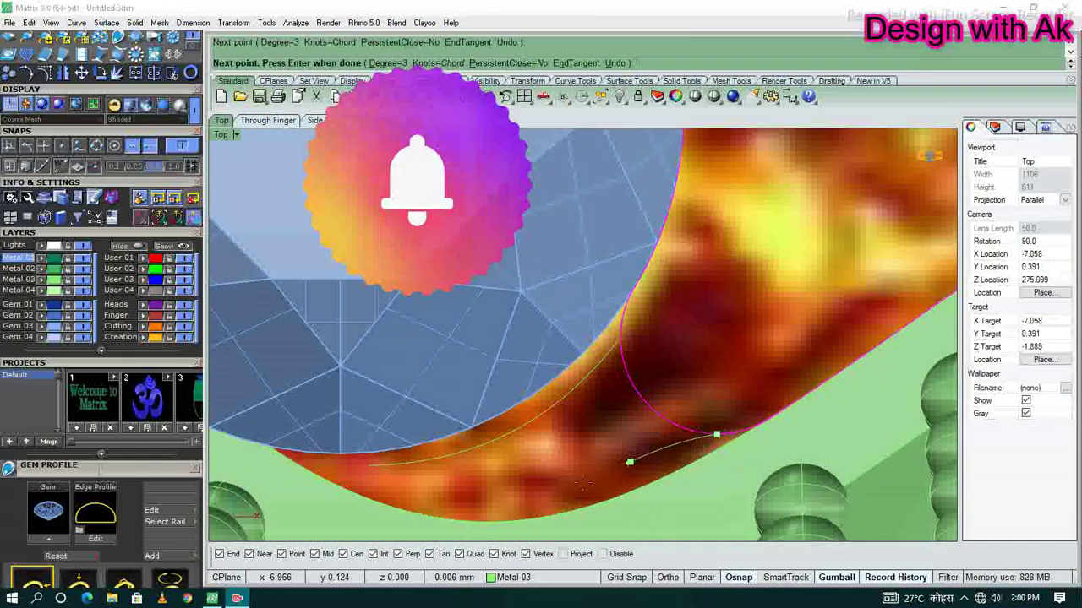
{"action": "left_click", "coordinate": [635, 459]}
{"action": "scroll", "coordinate": [585, 478], "scroll_direction": "up", "scroll_amount": 1}
{"action": "scroll", "coordinate": [758, 455], "scroll_direction": "up", "scroll_amount": 1}
{"action": "left_click", "coordinate": [793, 473]}
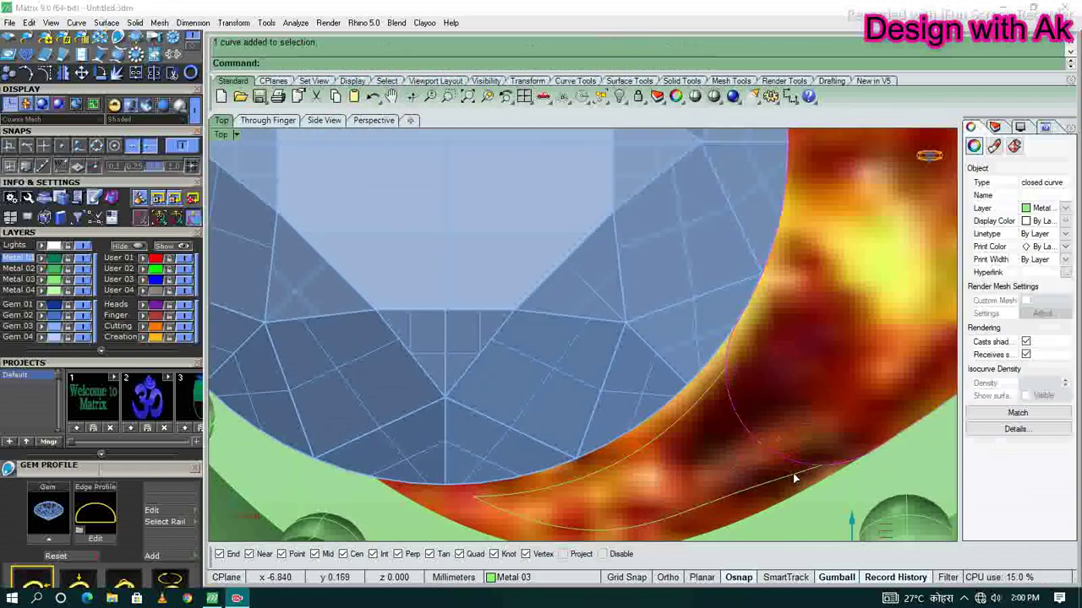
{"action": "type", "text": "rebuild"}
{"action": "key", "text": "Return"}
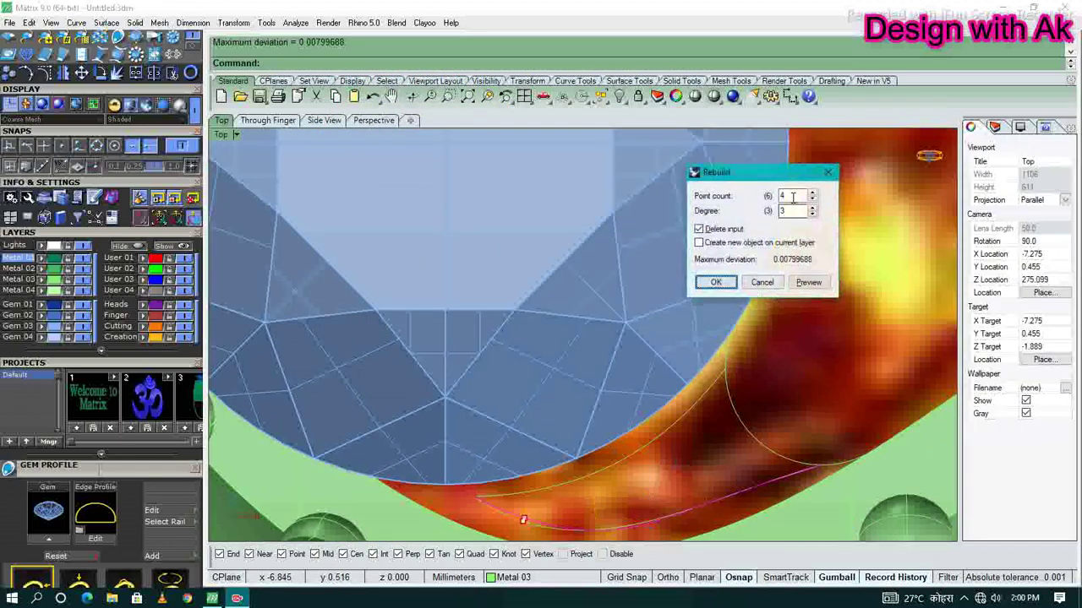
{"action": "left_click", "coordinate": [716, 283]}
{"action": "left_click", "coordinate": [696, 432]}
{"action": "key", "text": "Return"}
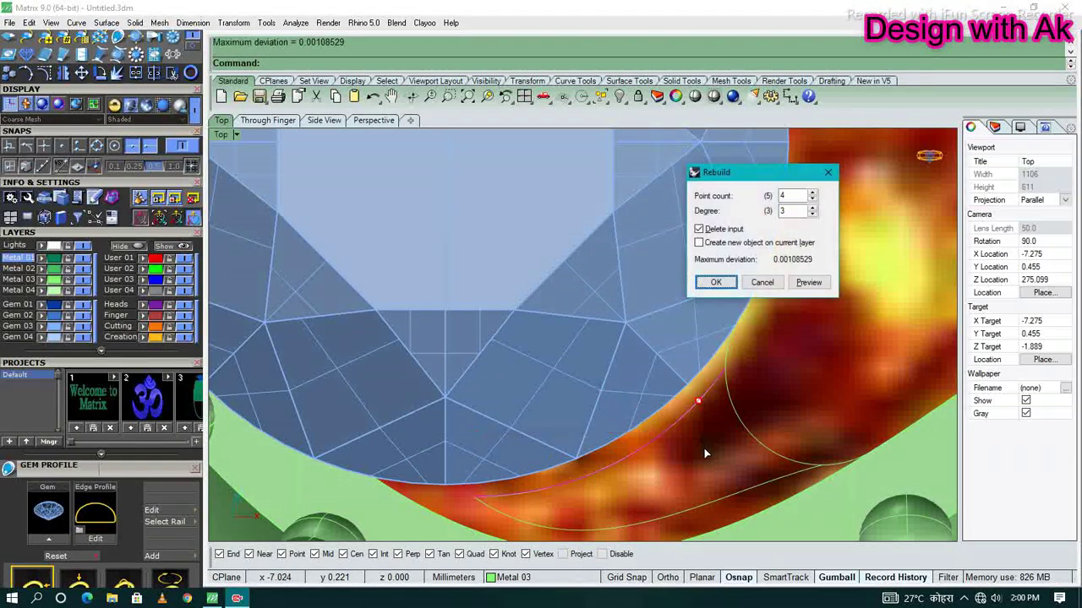
{"action": "key", "text": "Return"}
- Join the three edge curves into one closed curve and fillet its corners
{"action": "left_click", "coordinate": [688, 464], "text": "shift"}
{"action": "type", "text": "join"}
{"action": "key", "text": "Return"}
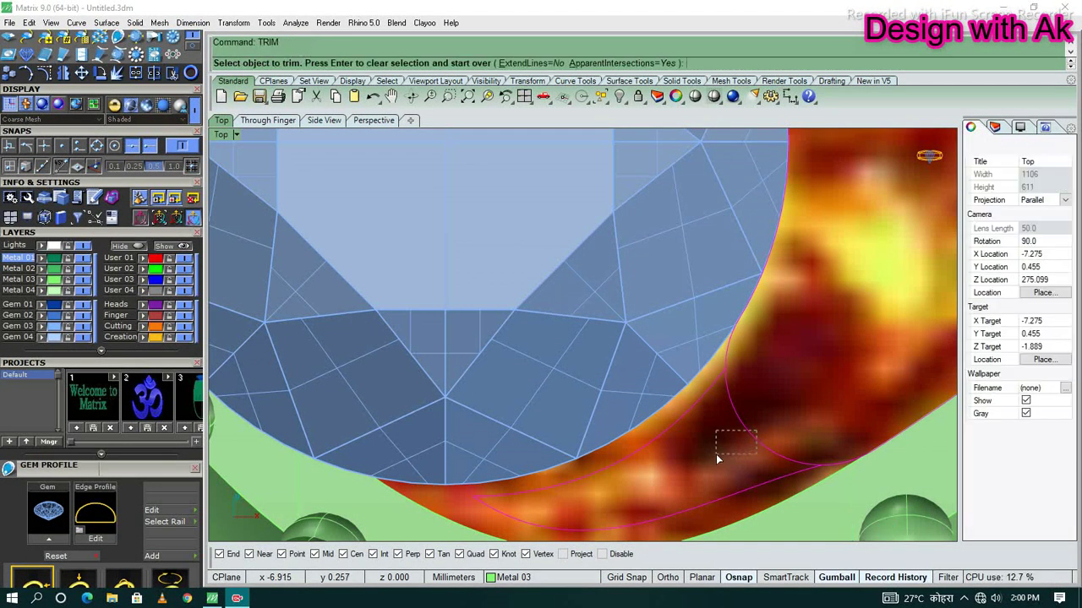
{"action": "key", "text": "Return"}
{"action": "scroll", "coordinate": [759, 414], "scroll_direction": "up", "scroll_amount": 3}
{"action": "left_click", "coordinate": [689, 328]}
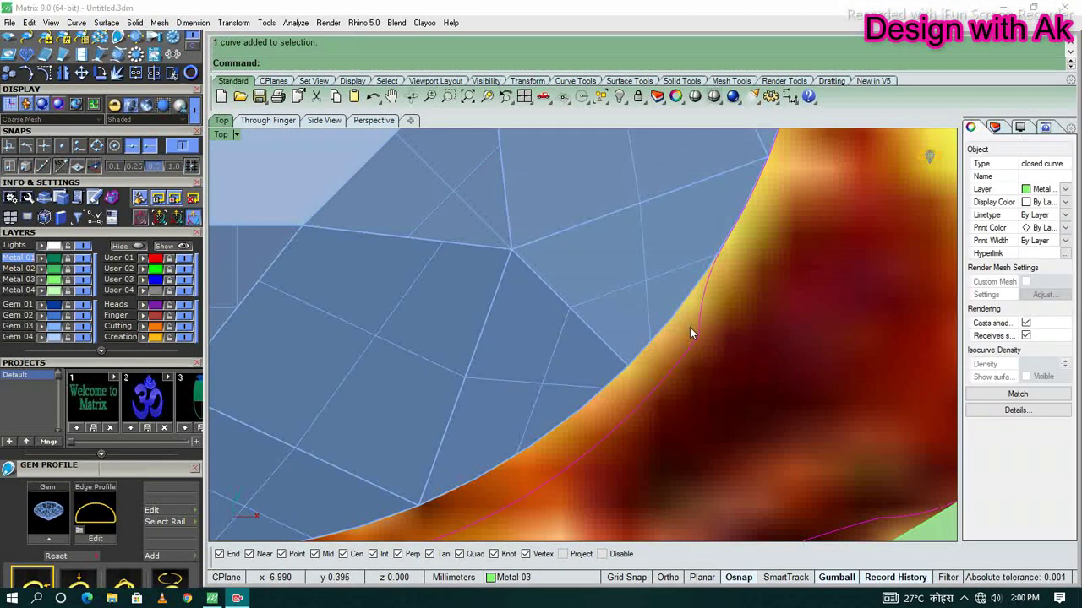
{"action": "key", "text": "Return"}
{"action": "scroll", "coordinate": [727, 422], "scroll_direction": "down", "scroll_amount": 3}
{"action": "scroll", "coordinate": [725, 425], "scroll_direction": "down", "scroll_amount": 2}
- Trial-extrude the Profile curve into a bezel wall and cap it
{"action": "left_click", "coordinate": [724, 426]}
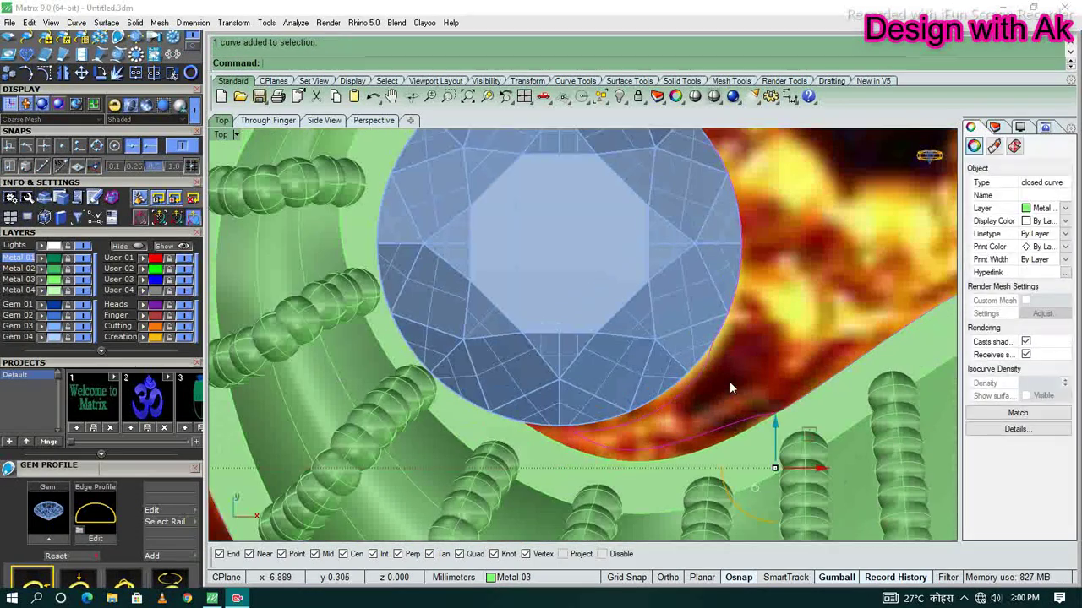
{"action": "scroll", "coordinate": [727, 383], "scroll_direction": "down", "scroll_amount": 3}
{"action": "scroll", "coordinate": [701, 423], "scroll_direction": "up", "scroll_amount": 3}
{"action": "scroll", "coordinate": [693, 430], "scroll_direction": "up", "scroll_amount": 2}
{"action": "left_click", "coordinate": [692, 429]}
{"action": "left_click", "coordinate": [693, 430]}
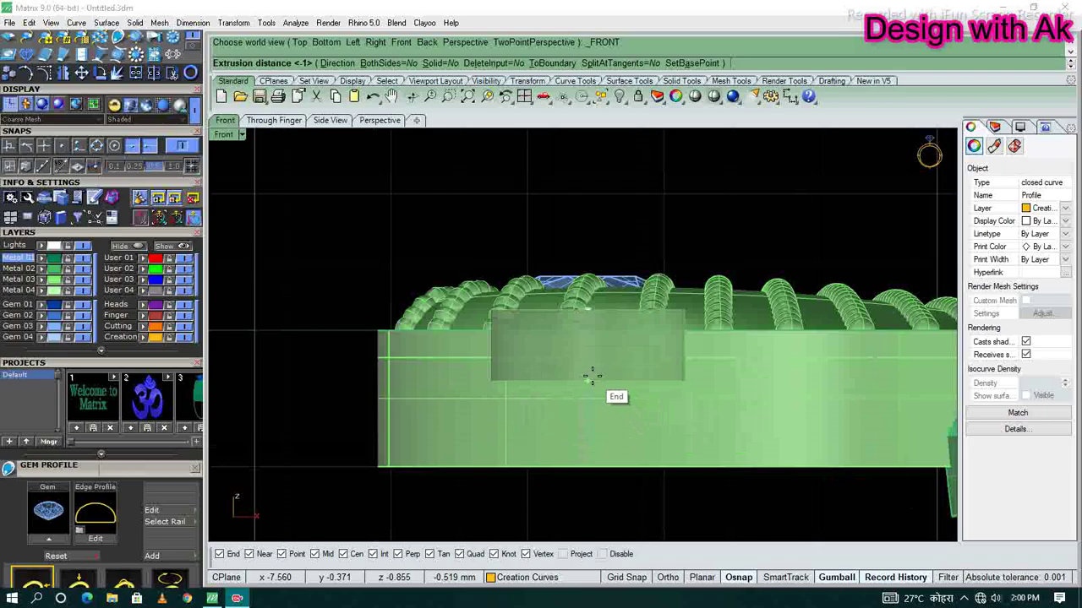
{"action": "left_click", "coordinate": [591, 376]}
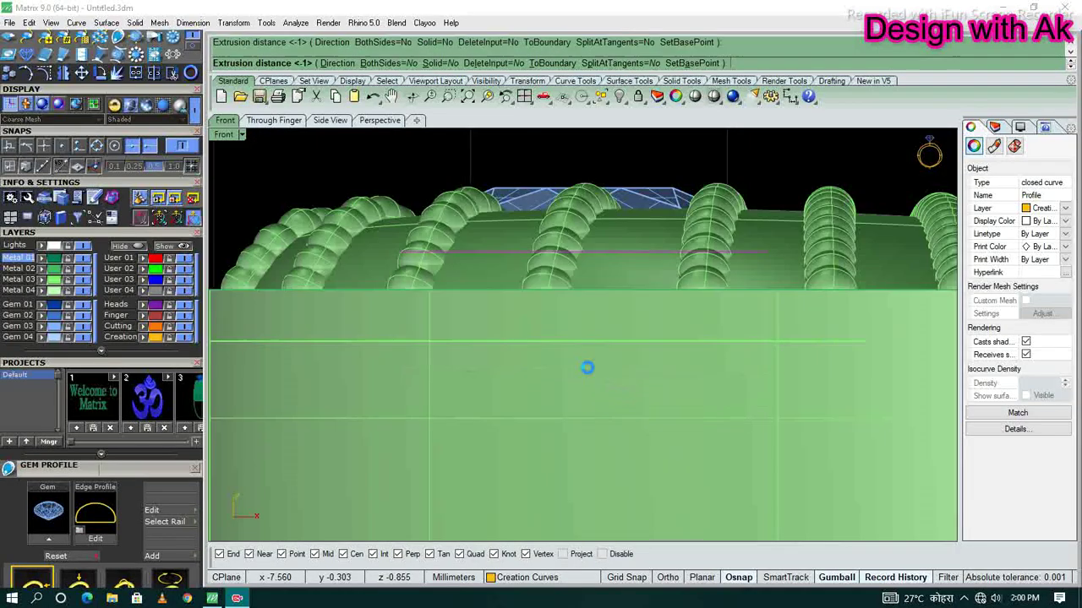
{"action": "mouse_move", "coordinate": [671, 388]}
{"action": "right_mouse_down"}
{"action": "mouse_move", "coordinate": [644, 336]}
{"action": "mouse_move", "coordinate": [489, 263]}
{"action": "mouse_move", "coordinate": [606, 367]}
{"action": "right_mouse_up"}
{"action": "left_click", "coordinate": [654, 341]}
{"action": "type", "text": "cap"}
{"action": "key", "text": "Return"}
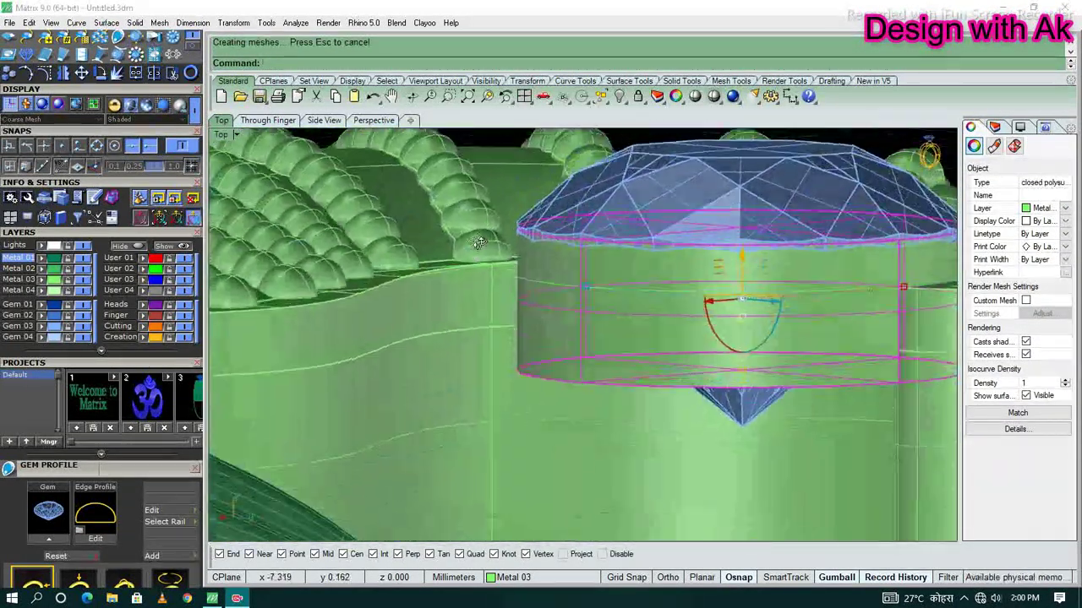
{"action": "scroll", "coordinate": [606, 367], "scroll_direction": "up", "scroll_amount": 3}
- Project the outline curve to the construction plane, then undo the cap and extrusion
{"action": "left_click", "coordinate": [743, 389]}
{"action": "type", "text": "ProjectToCPlane"}
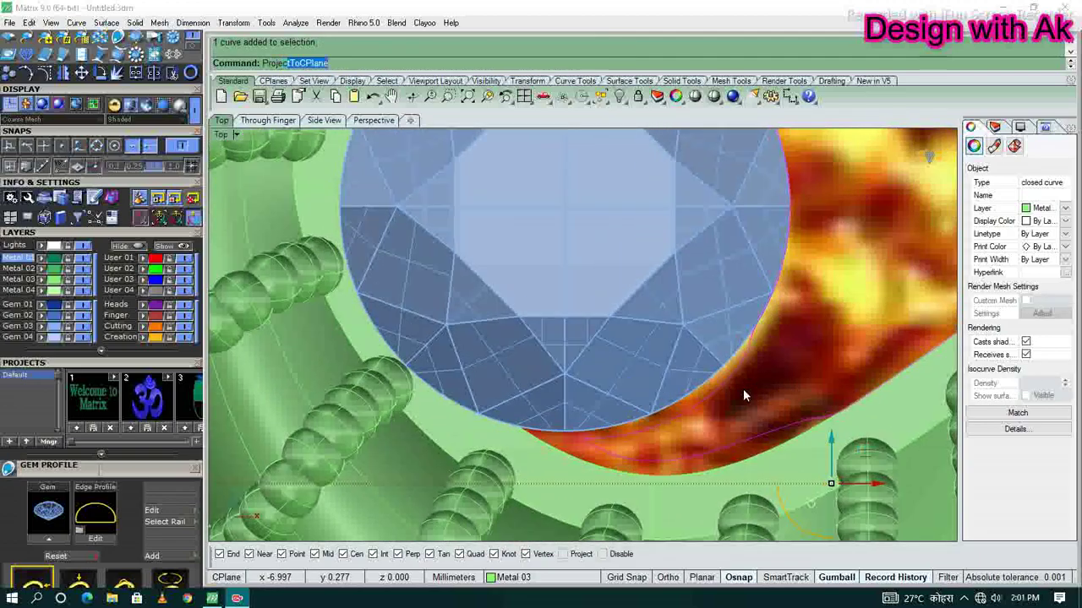
{"action": "key", "text": "Return"}
{"action": "type", "text": "y"}
{"action": "key", "text": "Return"}
{"action": "scroll", "coordinate": [792, 315], "scroll_direction": "down", "scroll_amount": 3}
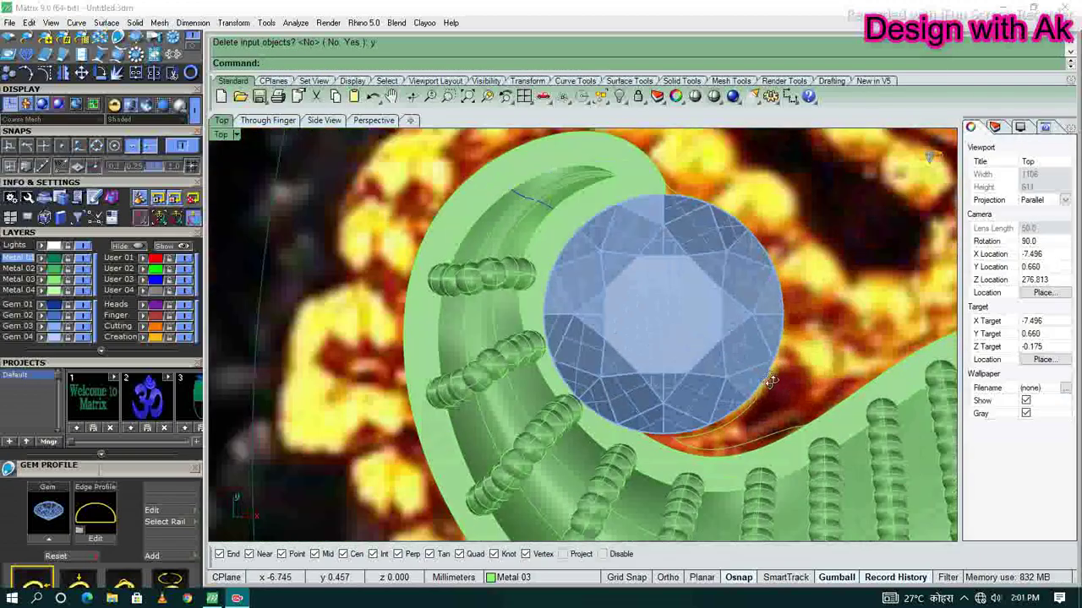
{"action": "left_click", "coordinate": [761, 406]}
{"action": "scroll", "coordinate": [761, 405], "scroll_direction": "up", "scroll_amount": 3}
{"action": "left_click", "coordinate": [721, 406]}
{"action": "scroll", "coordinate": [722, 406], "scroll_direction": "down", "scroll_amount": 3}
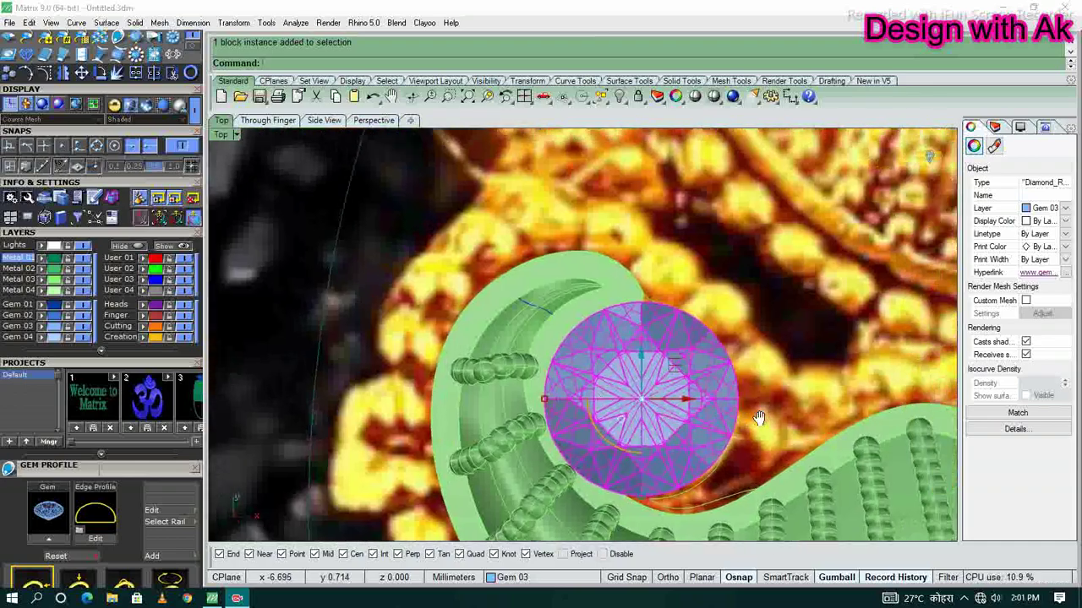
{"action": "scroll", "coordinate": [726, 406], "scroll_direction": "down", "scroll_amount": 2}
{"action": "scroll", "coordinate": [744, 389], "scroll_direction": "up", "scroll_amount": 3}
{"action": "scroll", "coordinate": [750, 381], "scroll_direction": "up", "scroll_amount": 2}
{"action": "key", "text": "Escape"}
{"action": "scroll", "coordinate": [726, 411], "scroll_direction": "up", "scroll_amount": 2}
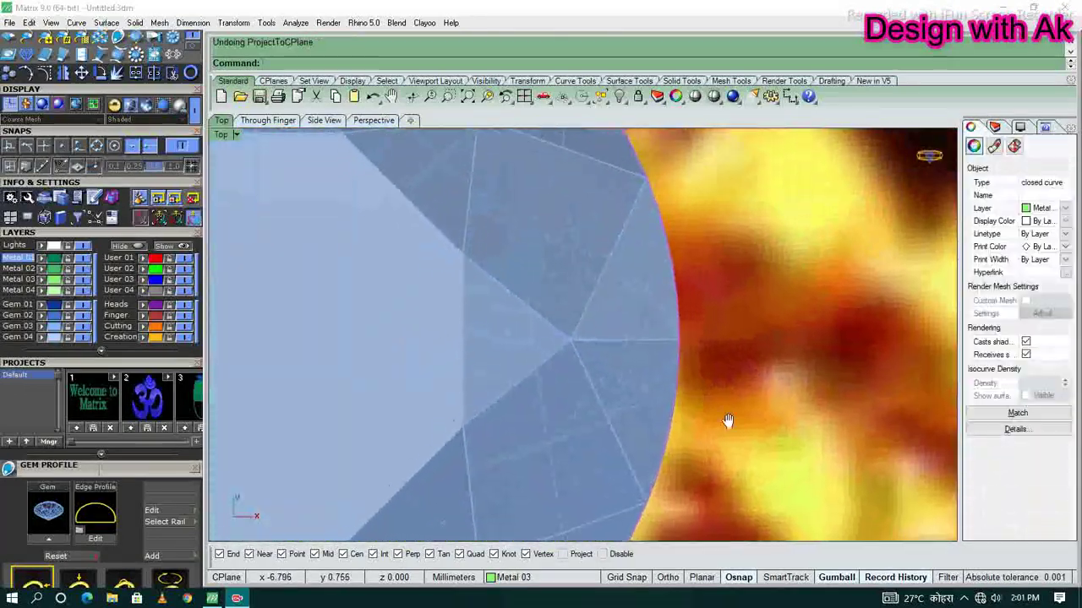
{"action": "scroll", "coordinate": [744, 405], "scroll_direction": "up", "scroll_amount": 2}
{"action": "key", "text": "ctrl+z"}
{"action": "key", "text": "ctrl+z"}
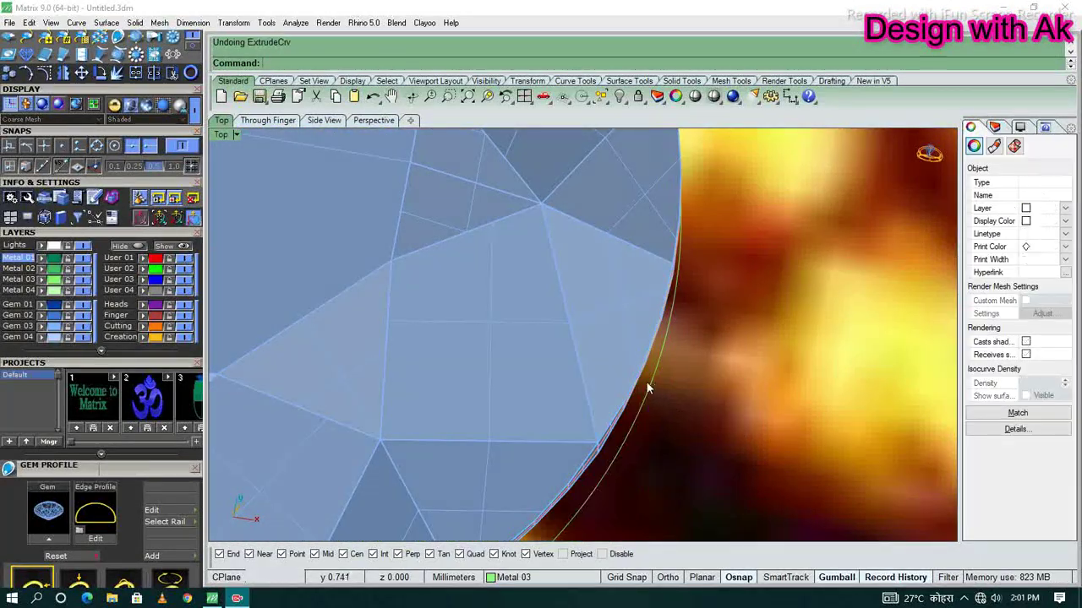
- Offset the gem outline curve outward
{"action": "scroll", "coordinate": [659, 393], "scroll_direction": "down", "scroll_amount": 3}
{"action": "scroll", "coordinate": [745, 399], "scroll_direction": "up", "scroll_amount": 3}
{"action": "type", "text": "offset"}
{"action": "key", "text": "Return"}
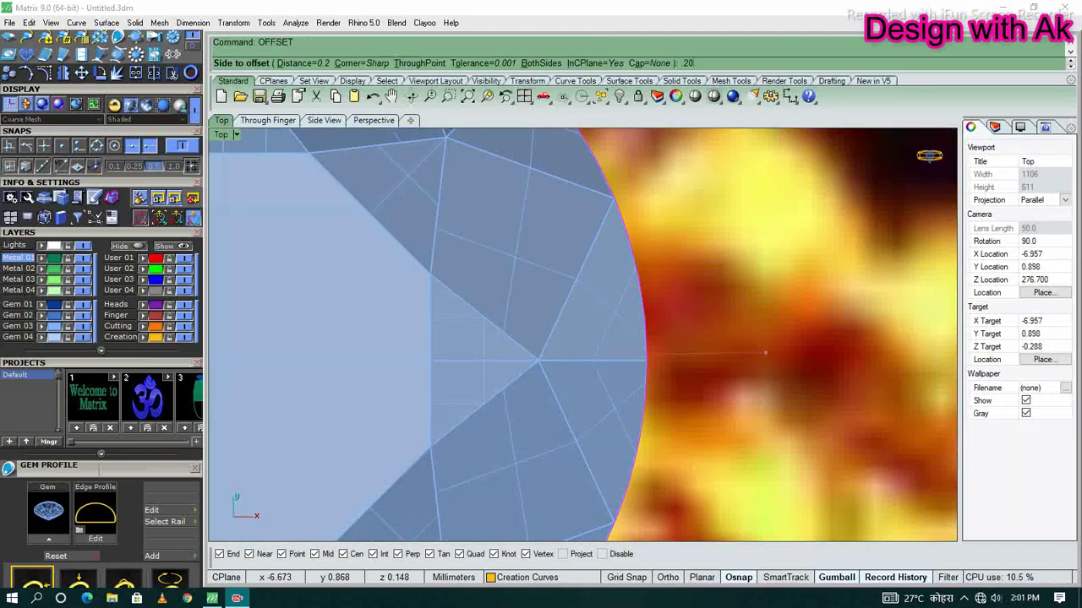
{"action": "left_click", "coordinate": [751, 353]}
{"action": "scroll", "coordinate": [782, 390], "scroll_direction": "down", "scroll_amount": 3}
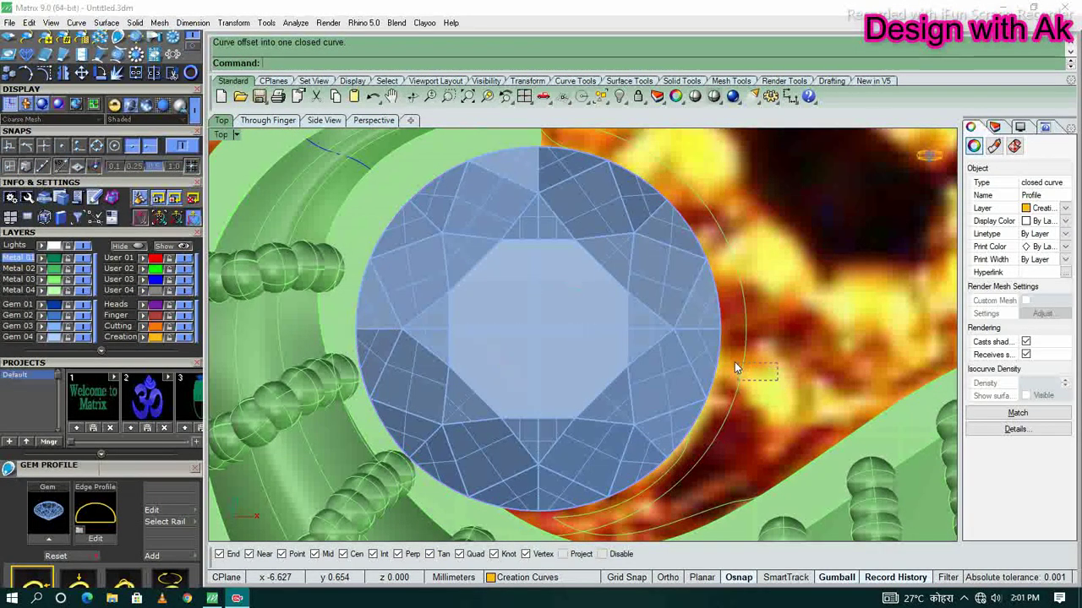
- Extrude the offset curve into a bezel wall around the gem, checking front and top views
{"action": "type", "text": "extrudecrv"}
{"action": "key", "text": "Return"}
{"action": "key", "text": "ctrl+F2"}
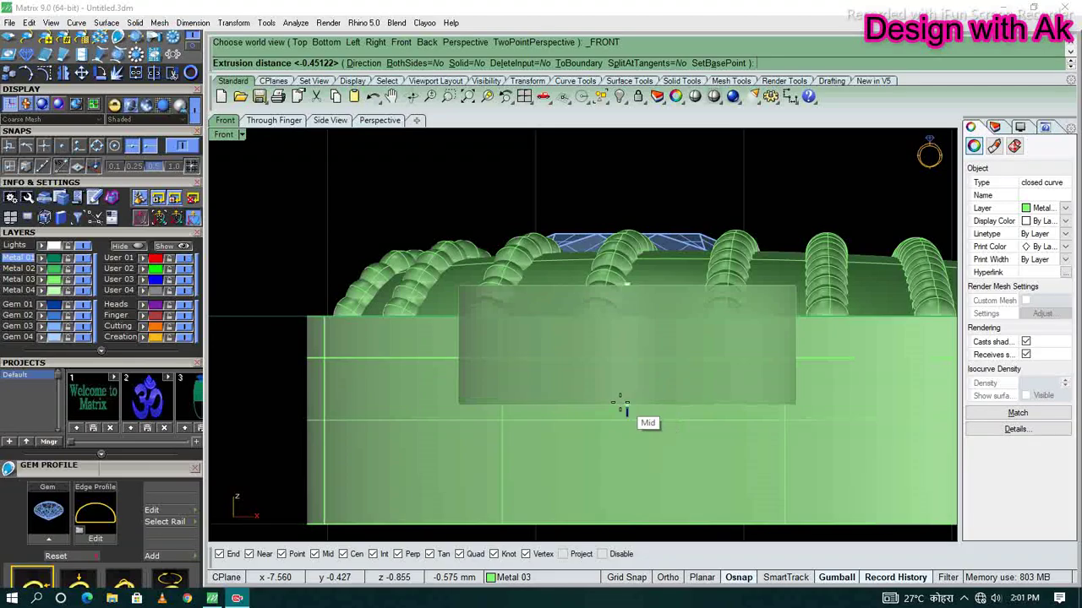
{"action": "left_click", "coordinate": [659, 410]}
{"action": "key", "text": "ctrl+F1"}
{"action": "left_click", "coordinate": [763, 438]}
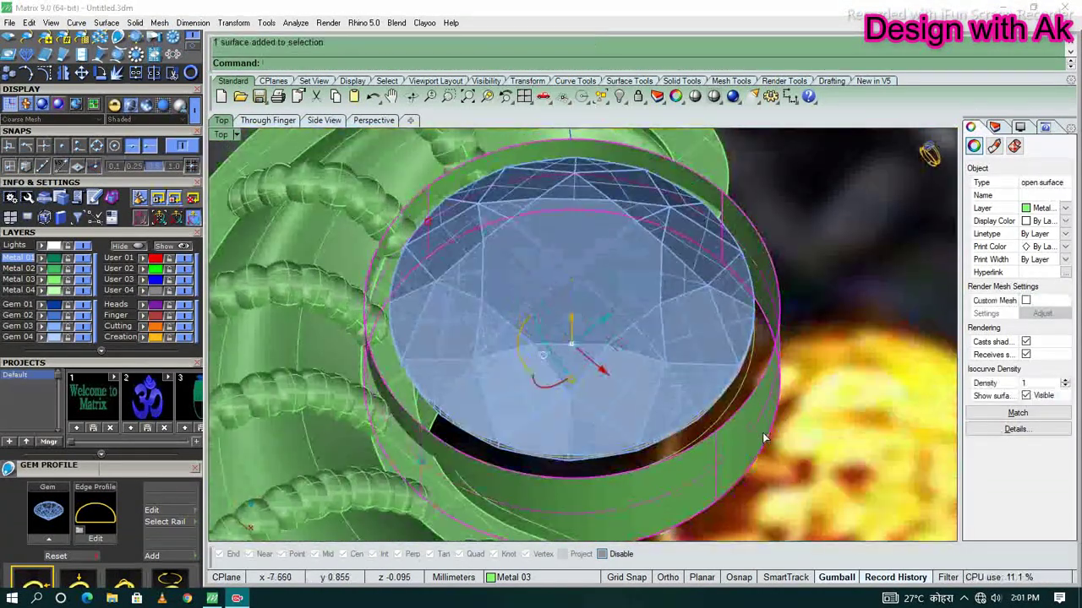
{"action": "key", "text": "ctrl+F2"}
{"action": "key", "text": "Escape"}
{"action": "key", "text": "ctrl+F1"}
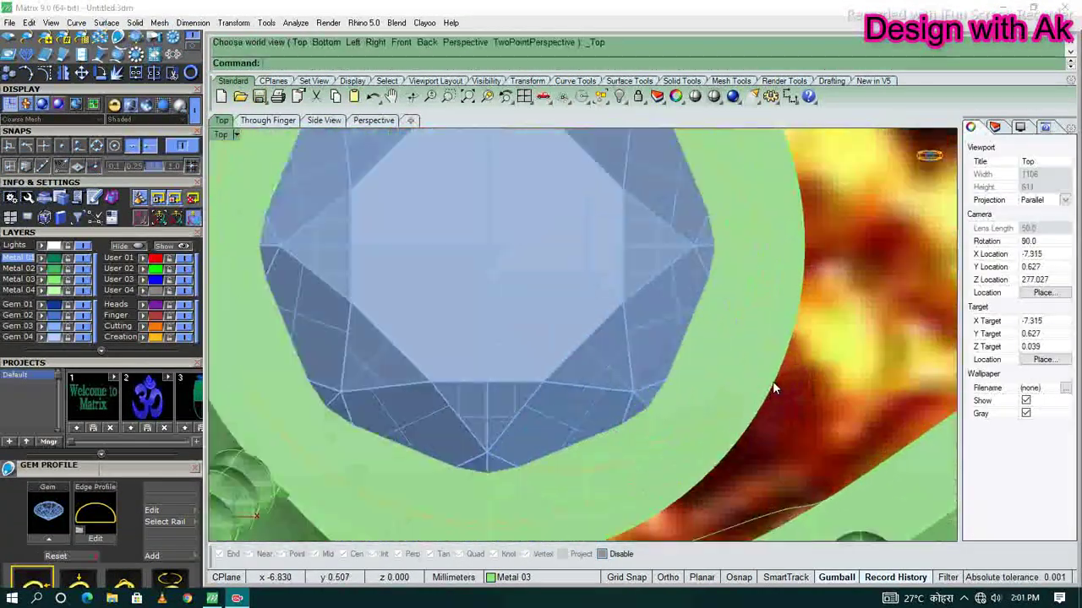
- Create a Gem Cutter for the round gem and reapply the 0.2 fillet on the bezel rim
{"action": "left_click", "coordinate": [540, 321]}
{"action": "key", "text": "F6"}
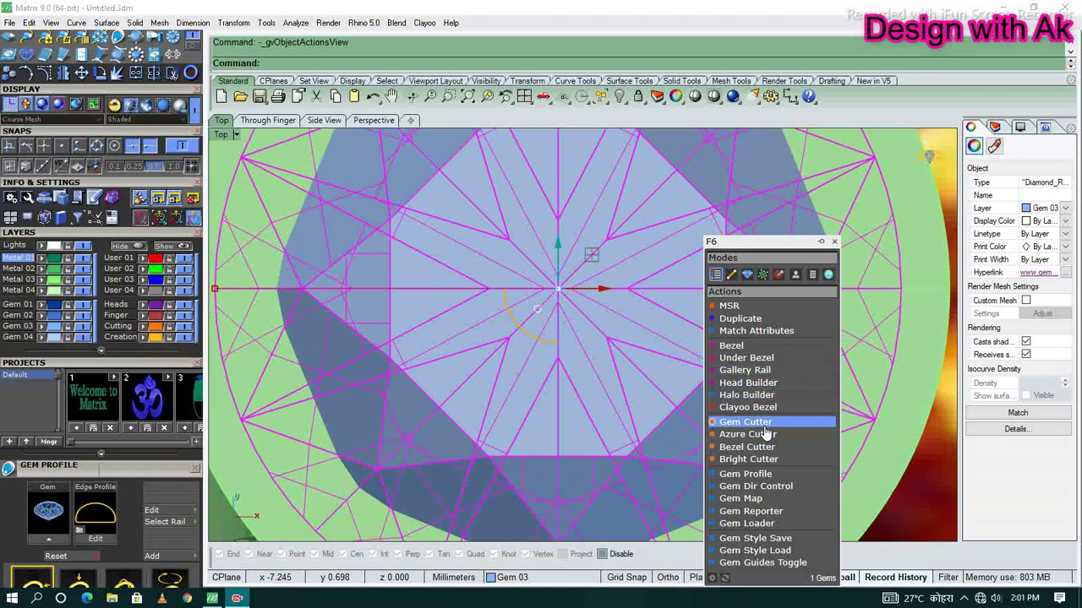
{"action": "left_click", "coordinate": [763, 425]}
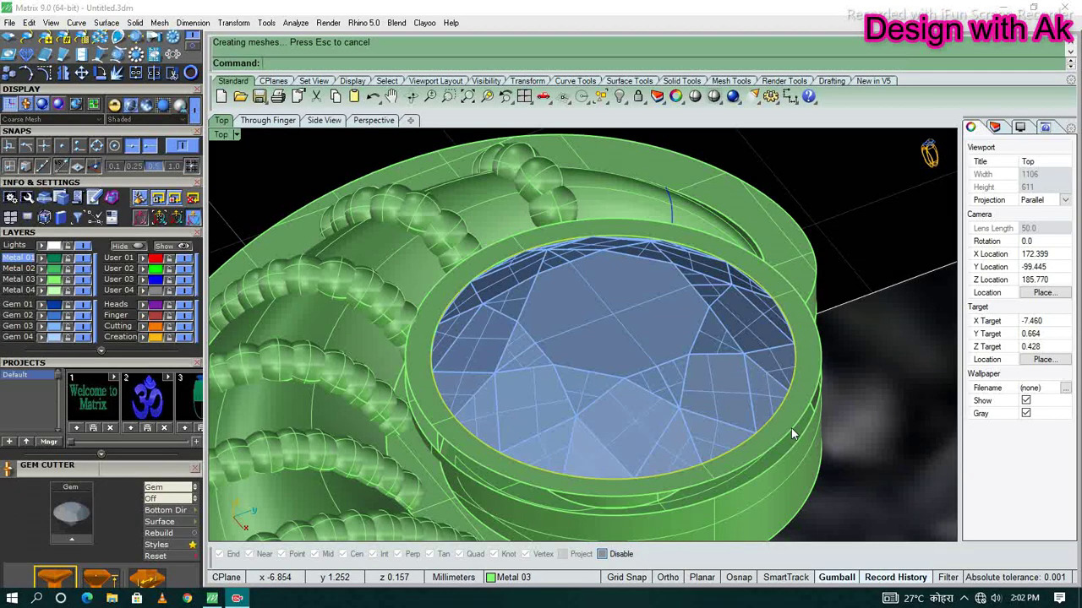
{"action": "key", "text": "ctrl+z"}
{"action": "key", "text": "Return"}
{"action": "key", "text": "Return"}
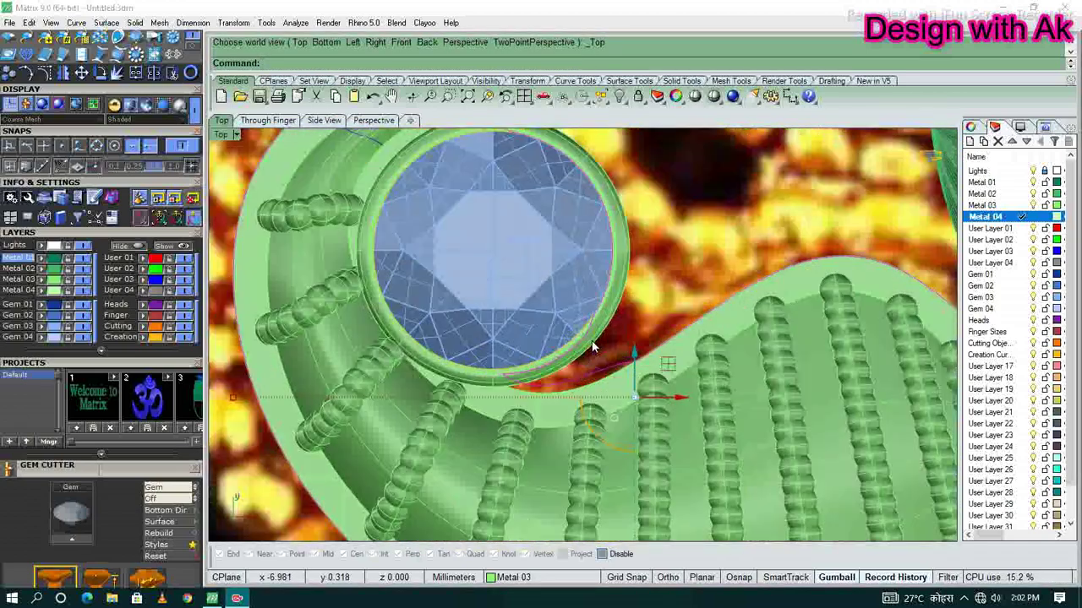
- Fillet the corners of the paisley outline curve
{"action": "left_click", "coordinate": [614, 385]}
{"action": "type", "text": "Project"}
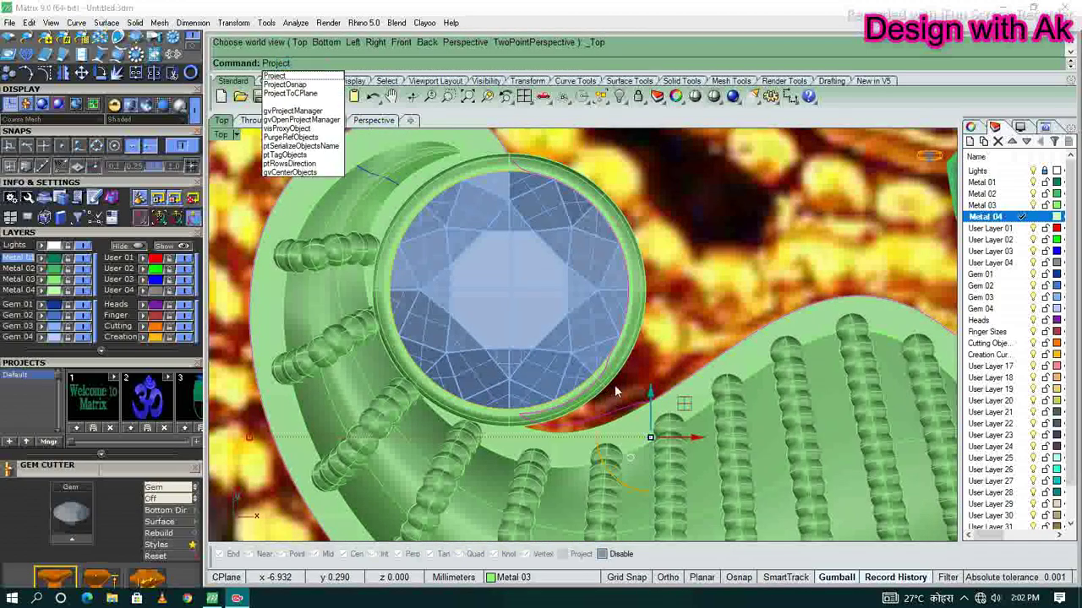
{"action": "scroll", "coordinate": [612, 417], "scroll_direction": "up", "scroll_amount": 3}
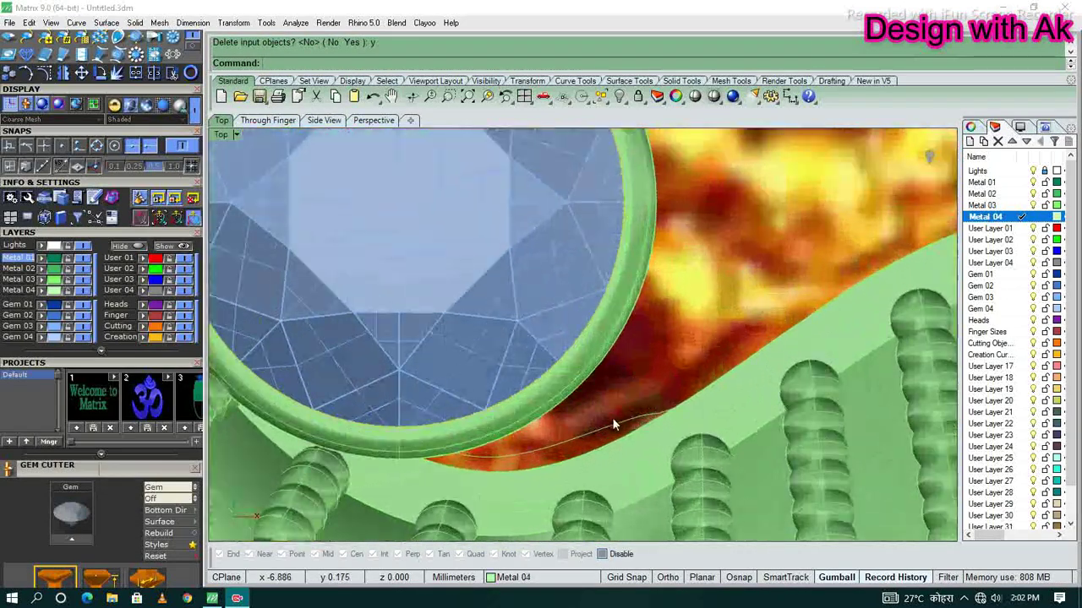
{"action": "scroll", "coordinate": [611, 418], "scroll_direction": "up", "scroll_amount": 2}
{"action": "scroll", "coordinate": [639, 385], "scroll_direction": "down", "scroll_amount": 2}
{"action": "middle_click", "coordinate": [639, 386]}
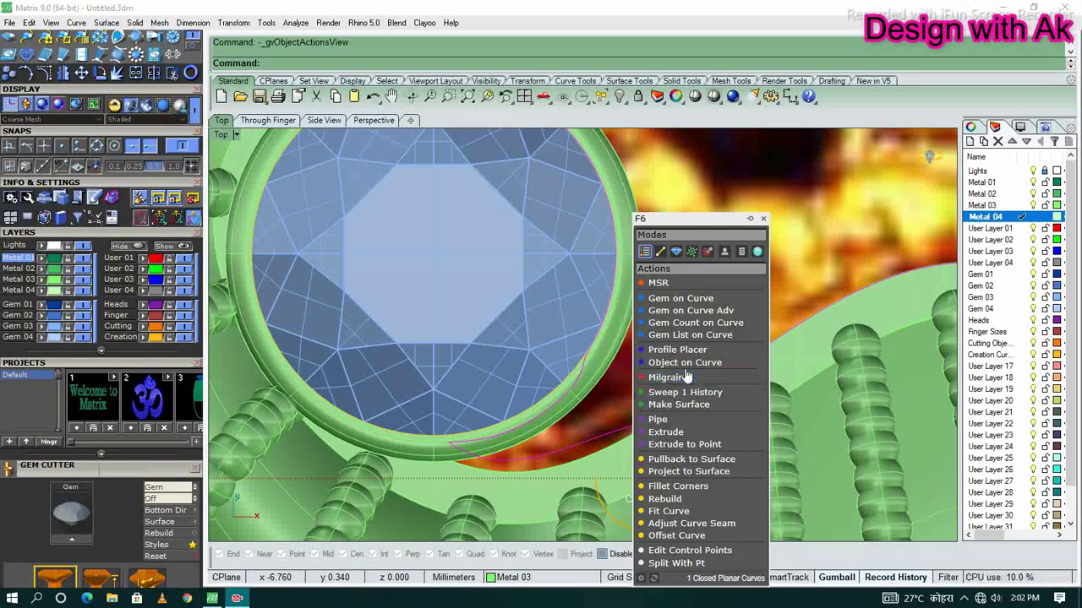
{"action": "left_click", "coordinate": [609, 428]}
{"action": "key", "text": "Return"}
- Run Gem on Curve along the bezel outline with a 0.5 mm starting bead size
{"action": "left_click", "coordinate": [347, 432]}
{"action": "scroll", "coordinate": [347, 432], "scroll_direction": "up", "scroll_amount": 3}
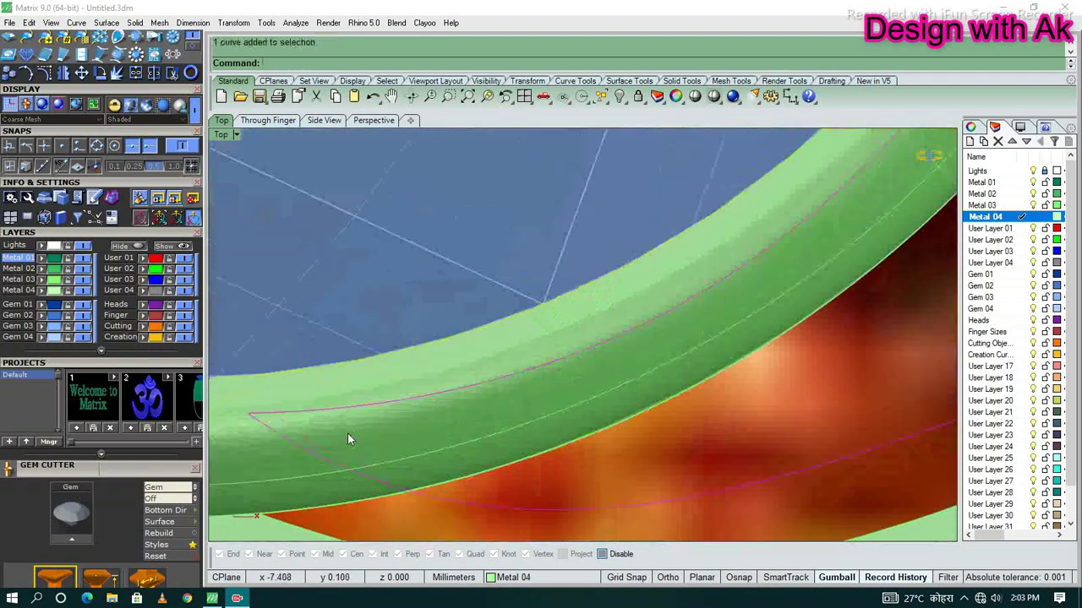
{"action": "scroll", "coordinate": [435, 405], "scroll_direction": "up", "scroll_amount": 2}
{"action": "scroll", "coordinate": [444, 399], "scroll_direction": "down", "scroll_amount": 3}
{"action": "scroll", "coordinate": [574, 393], "scroll_direction": "down", "scroll_amount": 1}
{"action": "scroll", "coordinate": [574, 399], "scroll_direction": "down", "scroll_amount": 3}
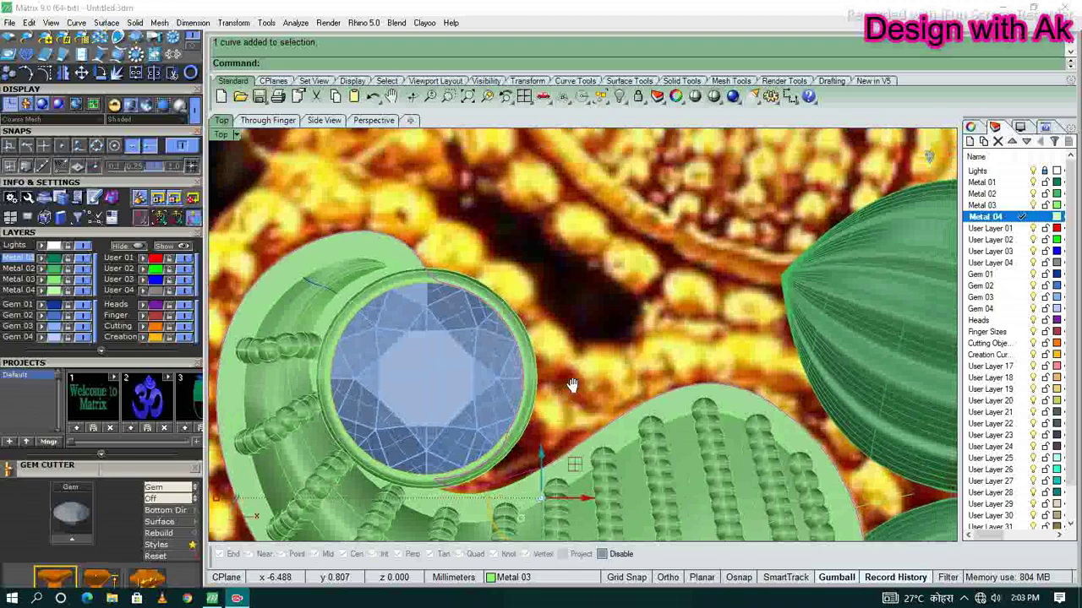
{"action": "middle_click", "coordinate": [572, 384]}
{"action": "left_click", "coordinate": [574, 378]}
{"action": "scroll", "coordinate": [580, 338], "scroll_direction": "down", "scroll_amount": 3}
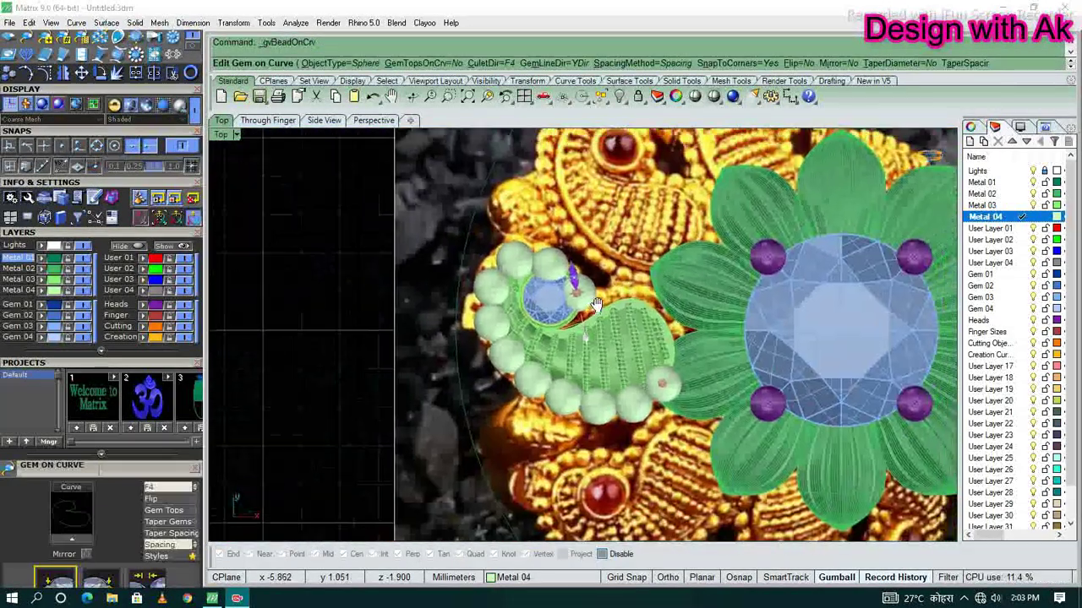
{"action": "scroll", "coordinate": [549, 358], "scroll_direction": "up", "scroll_amount": 2}
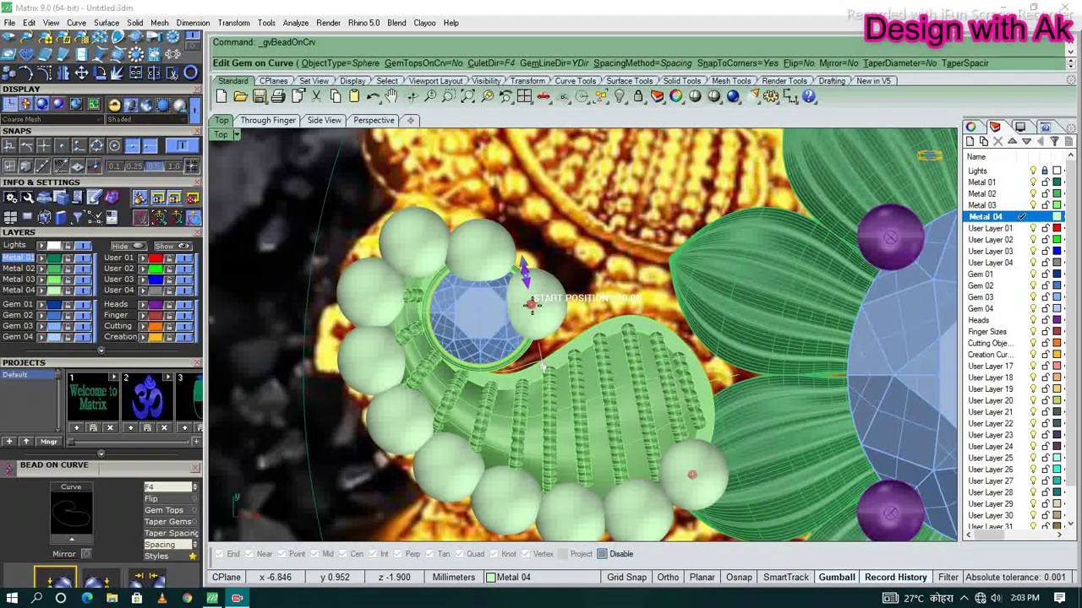
{"action": "left_click", "coordinate": [531, 306]}
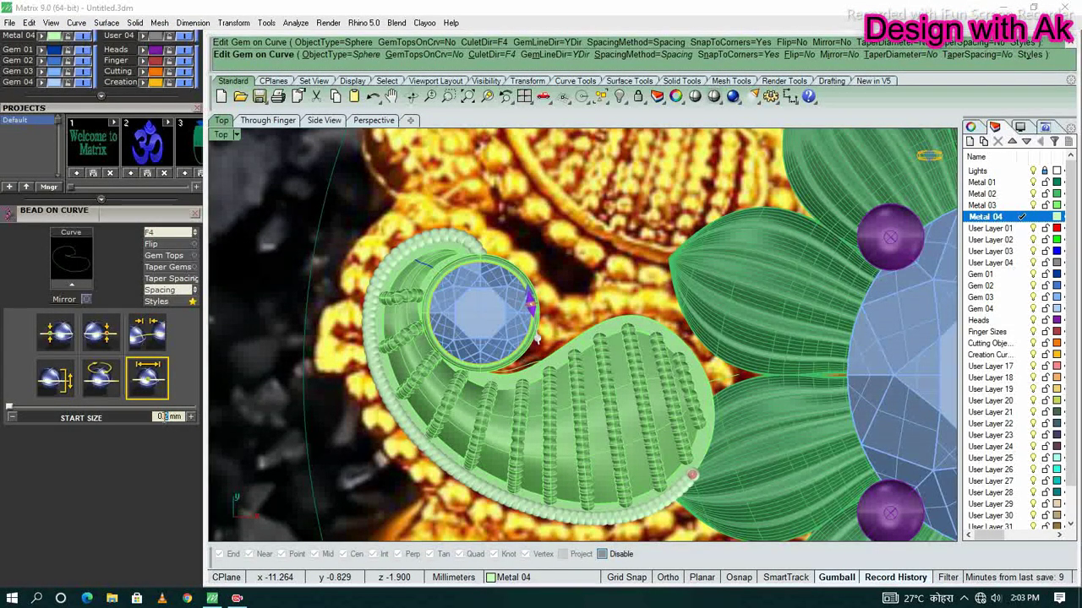
{"action": "key", "text": "BackSpace"}
{"action": "key", "text": "BackSpace"}
{"action": "key", "text": "BackSpace"}
{"action": "type", "text": "5"}
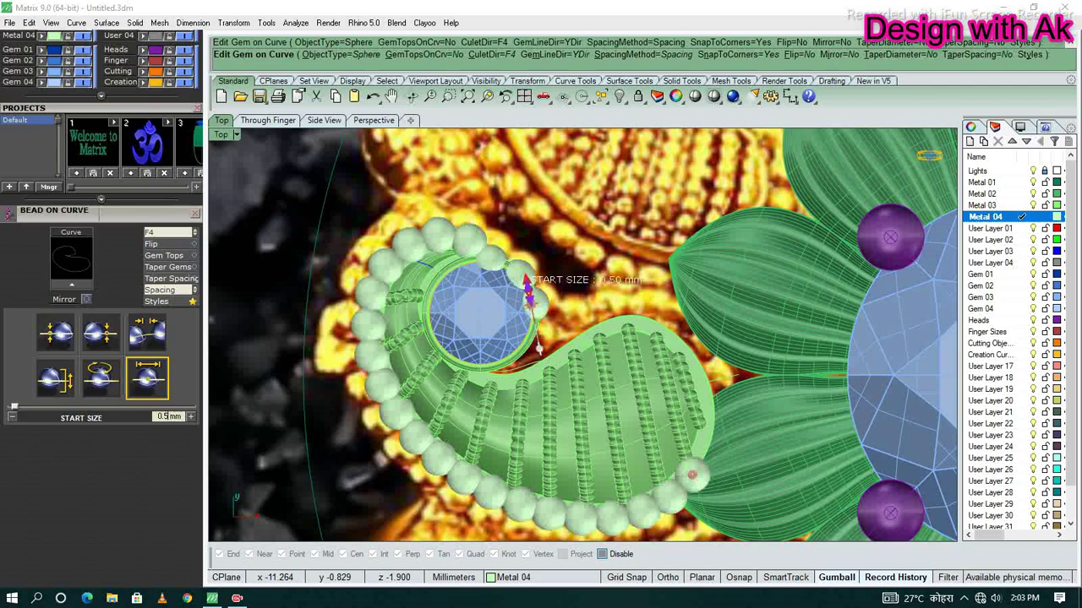
- Slide the bead row's start to about 89.7% along the curve and place the beads
{"action": "scroll", "coordinate": [528, 286], "scroll_direction": "up", "scroll_amount": 3}
{"action": "scroll", "coordinate": [528, 285], "scroll_direction": "up", "scroll_amount": 3}
{"action": "left_click_drag", "start_coordinate": [482, 394], "coordinate": [665, 302]}
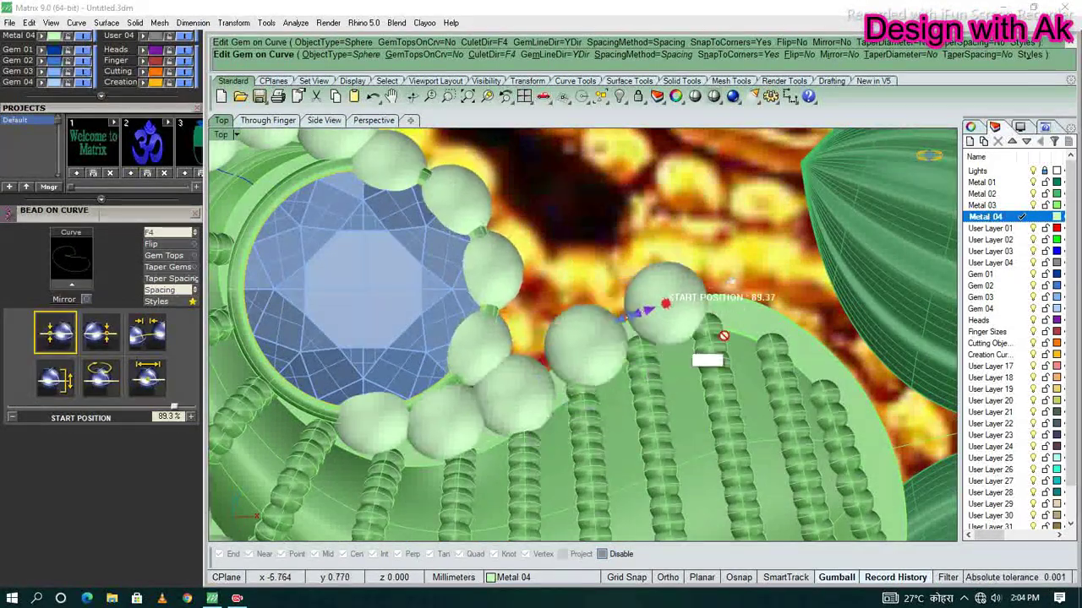
{"action": "right_click_drag", "start_coordinate": [723, 336], "coordinate": [714, 315]}
{"action": "right_click_drag", "start_coordinate": [735, 450], "coordinate": [549, 221]}
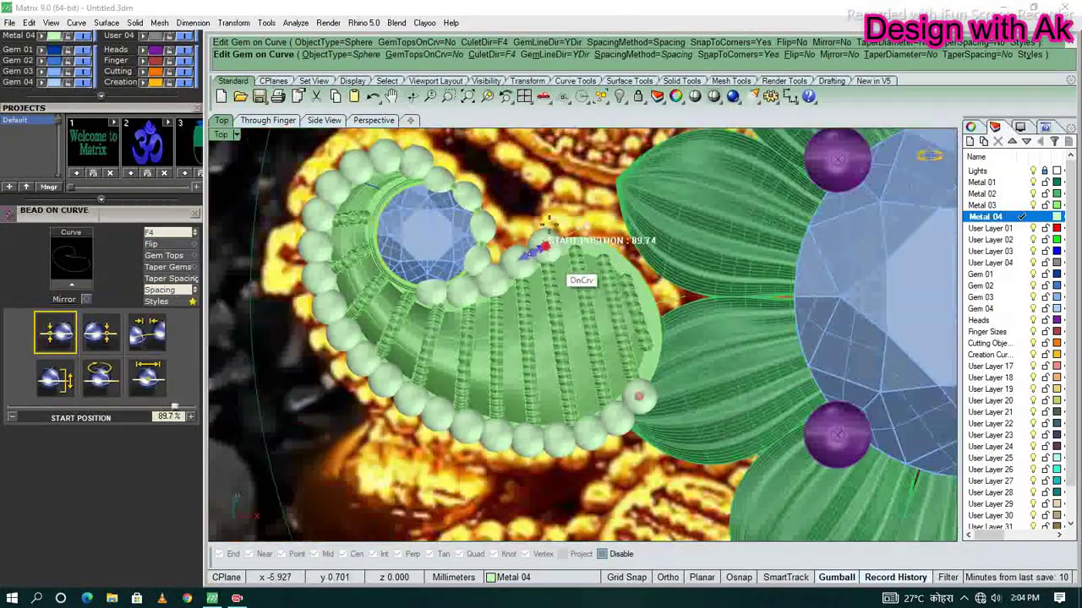
{"action": "scroll", "coordinate": [513, 400], "scroll_direction": "down", "scroll_amount": 5}
{"action": "scroll", "coordinate": [513, 399], "scroll_direction": "up", "scroll_amount": 3}
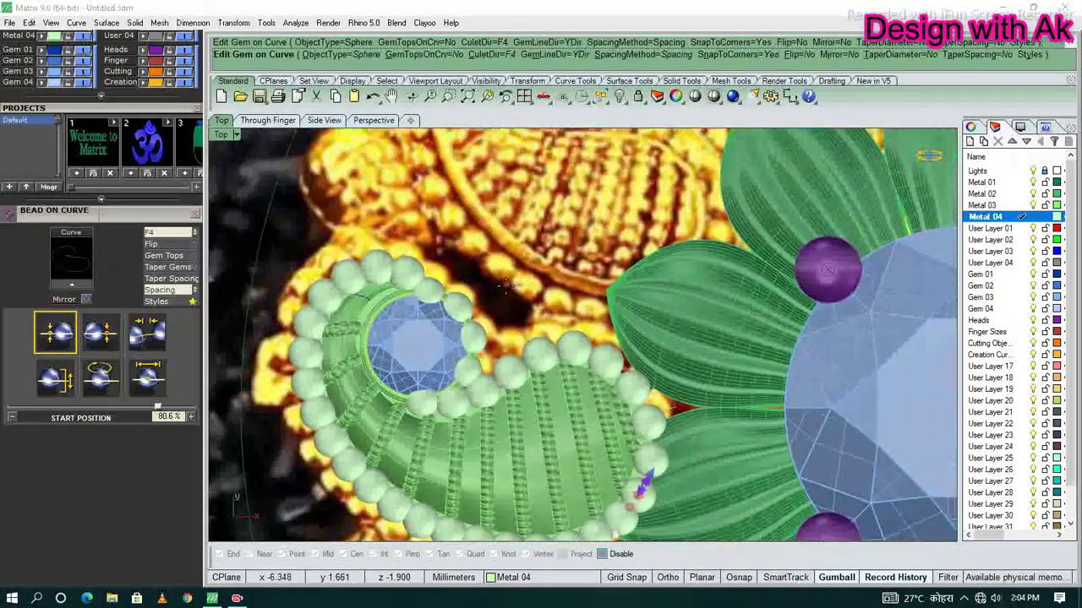
{"action": "key", "text": "Return"}
- Select the whole trial bead ring and delete it, then pick the bezel circle curve
{"action": "scroll", "coordinate": [513, 399], "scroll_direction": "up", "scroll_amount": 3}
{"action": "left_click", "coordinate": [514, 400]}
{"action": "left_click", "coordinate": [536, 411]}
{"action": "scroll", "coordinate": [617, 363], "scroll_direction": "down", "scroll_amount": 2}
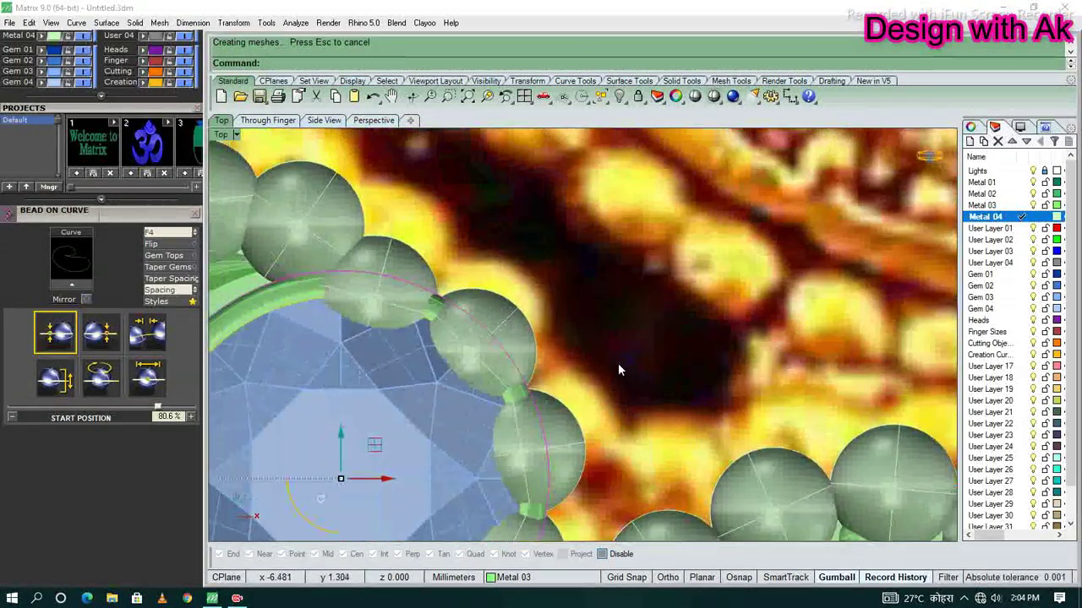
{"action": "scroll", "coordinate": [618, 363], "scroll_direction": "down", "scroll_amount": 2}
{"action": "scroll", "coordinate": [607, 257], "scroll_direction": "up", "scroll_amount": 2}
{"action": "scroll", "coordinate": [558, 338], "scroll_direction": "down", "scroll_amount": 2}
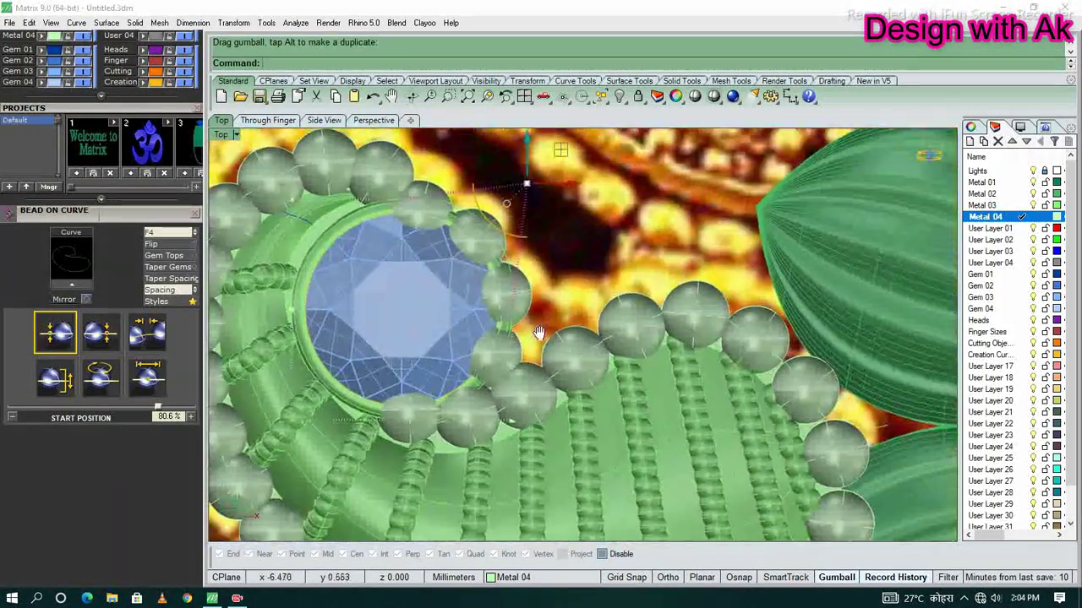
{"action": "scroll", "coordinate": [504, 427], "scroll_direction": "up", "scroll_amount": 2}
{"action": "scroll", "coordinate": [504, 428], "scroll_direction": "up", "scroll_amount": 2}
{"action": "left_click", "coordinate": [503, 425]}
{"action": "scroll", "coordinate": [549, 366], "scroll_direction": "down", "scroll_amount": 3}
{"action": "scroll", "coordinate": [527, 386], "scroll_direction": "down", "scroll_amount": 1}
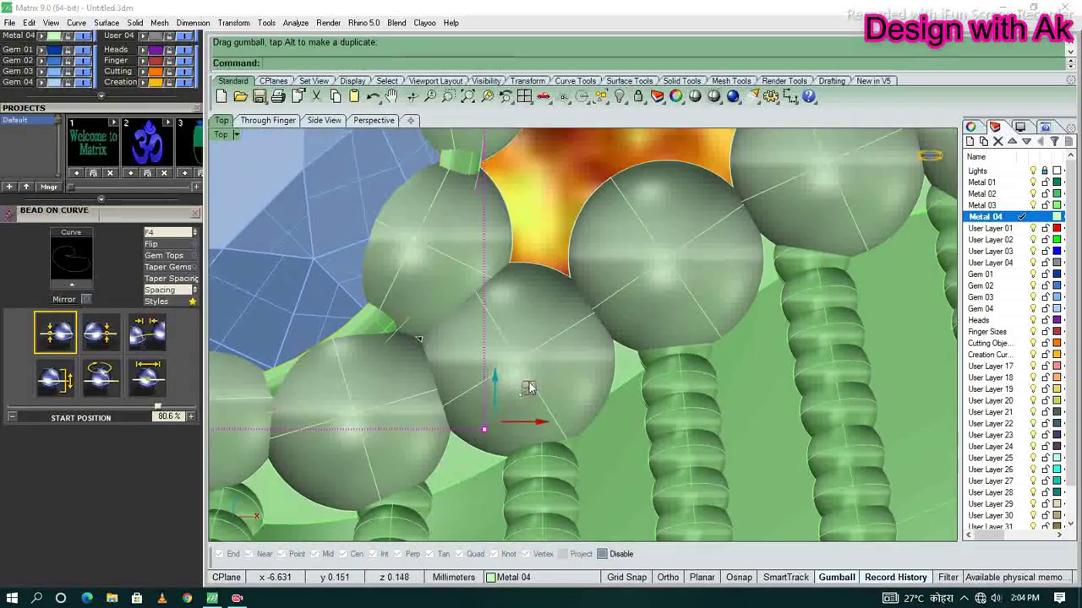
{"action": "scroll", "coordinate": [500, 321], "scroll_direction": "up", "scroll_amount": 2}
{"action": "scroll", "coordinate": [536, 392], "scroll_direction": "down", "scroll_amount": 2}
{"action": "scroll", "coordinate": [541, 397], "scroll_direction": "up", "scroll_amount": 2}
{"action": "scroll", "coordinate": [575, 363], "scroll_direction": "down", "scroll_amount": 2}
{"action": "left_click", "coordinate": [603, 314]}
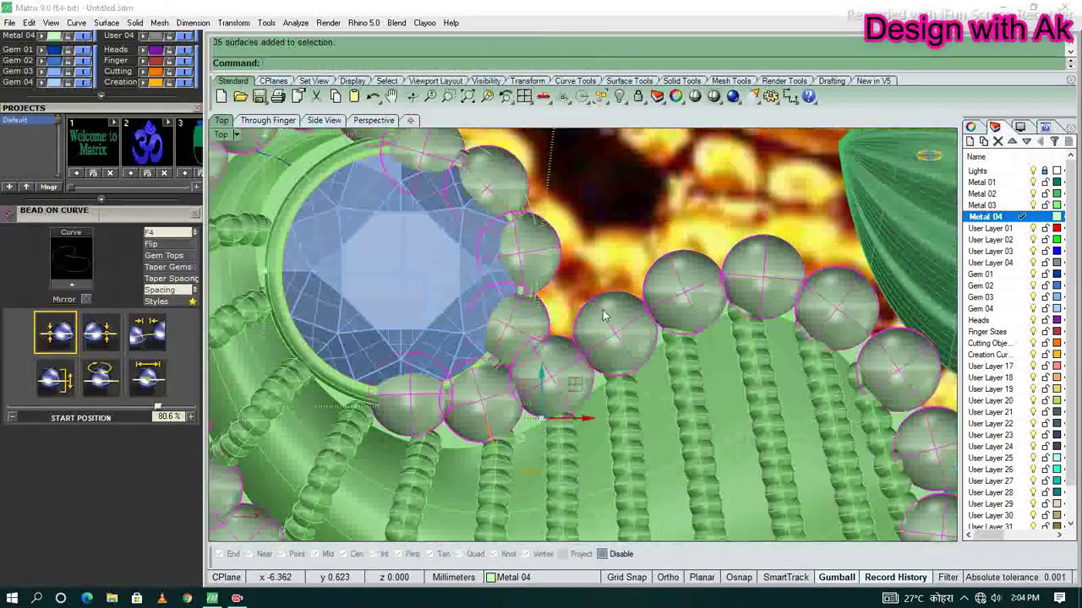
{"action": "key", "text": "Delete"}
{"action": "scroll", "coordinate": [583, 355], "scroll_direction": "up", "scroll_amount": 2}
{"action": "scroll", "coordinate": [581, 294], "scroll_direction": "up", "scroll_amount": 2}
{"action": "left_click", "coordinate": [581, 294]}
{"action": "scroll", "coordinate": [581, 294], "scroll_direction": "down", "scroll_amount": 3}
- Add the paisley outline to the bezel circle selection and Trim the overlapping curves
{"action": "scroll", "coordinate": [591, 304], "scroll_direction": "up", "scroll_amount": 3}
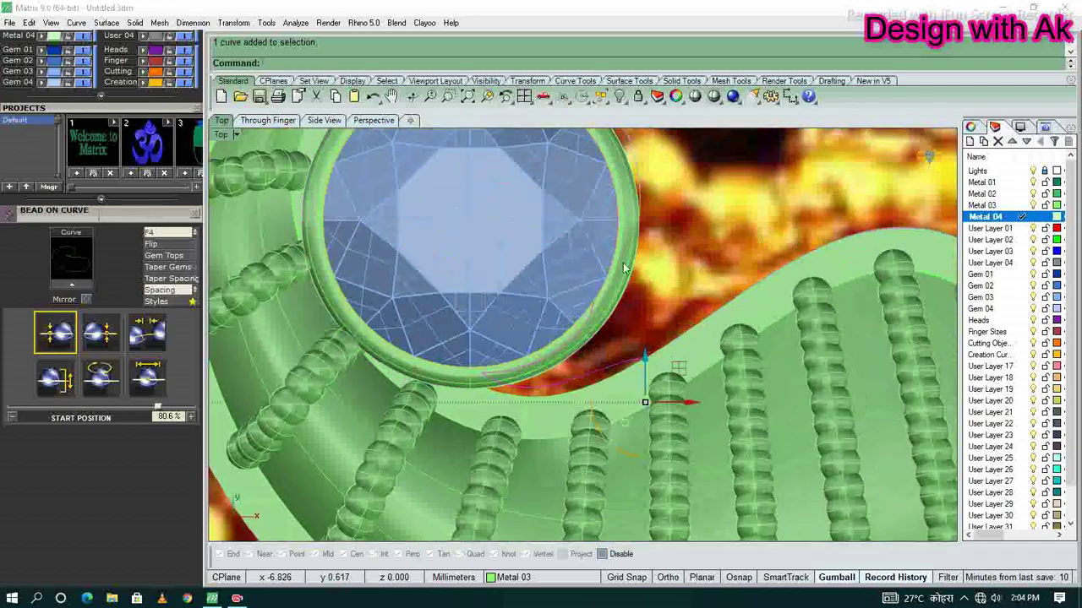
{"action": "scroll", "coordinate": [625, 301], "scroll_direction": "down", "scroll_amount": 1}
{"action": "right_click_drag", "start_coordinate": [641, 300], "coordinate": [636, 333]}
{"action": "scroll", "coordinate": [615, 301], "scroll_direction": "up", "scroll_amount": 2}
{"action": "scroll", "coordinate": [602, 331], "scroll_direction": "down", "scroll_amount": 2}
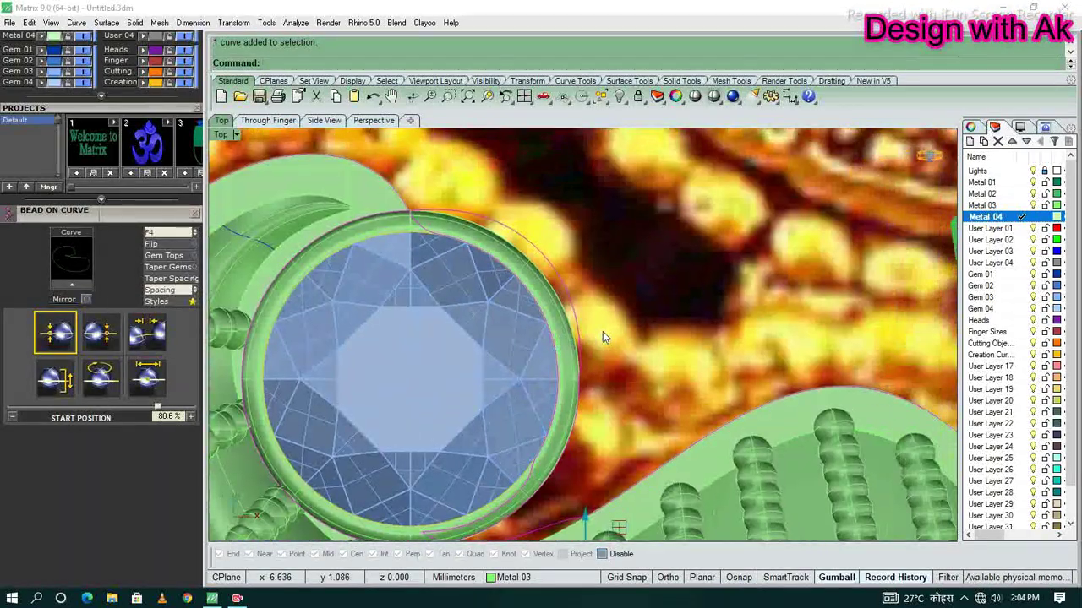
{"action": "left_click", "coordinate": [603, 331]}
{"action": "scroll", "coordinate": [621, 359], "scroll_direction": "up", "scroll_amount": 3}
{"action": "type", "text": "Trim"}
{"action": "key", "text": "Return"}
{"action": "scroll", "coordinate": [643, 338], "scroll_direction": "down", "scroll_amount": 3}
{"action": "scroll", "coordinate": [541, 499], "scroll_direction": "up", "scroll_amount": 2}
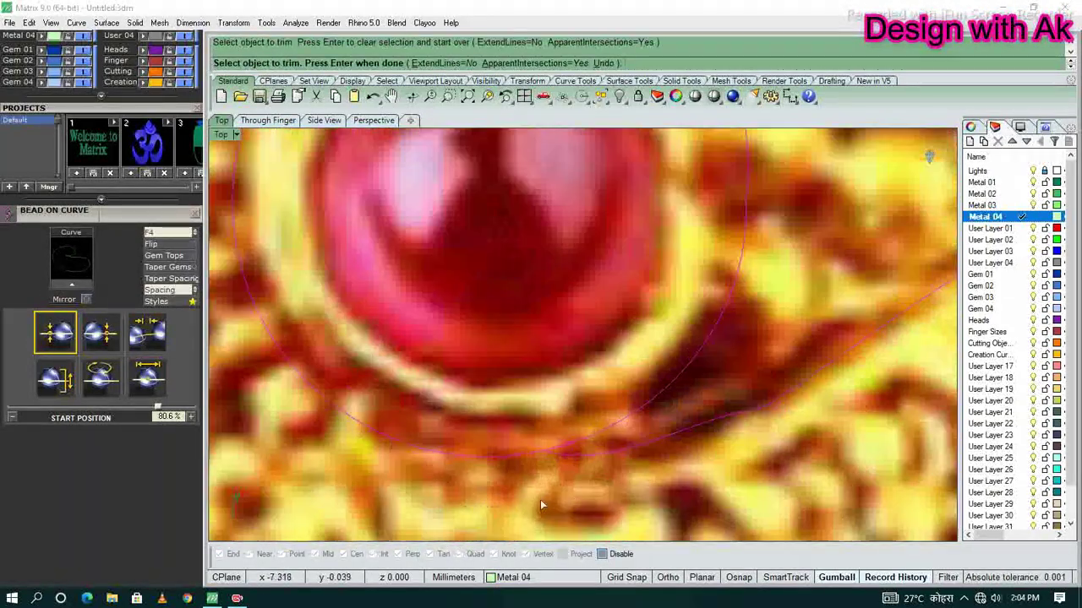
{"action": "scroll", "coordinate": [503, 431], "scroll_direction": "down", "scroll_amount": 2}
{"action": "type", "text": "5"}
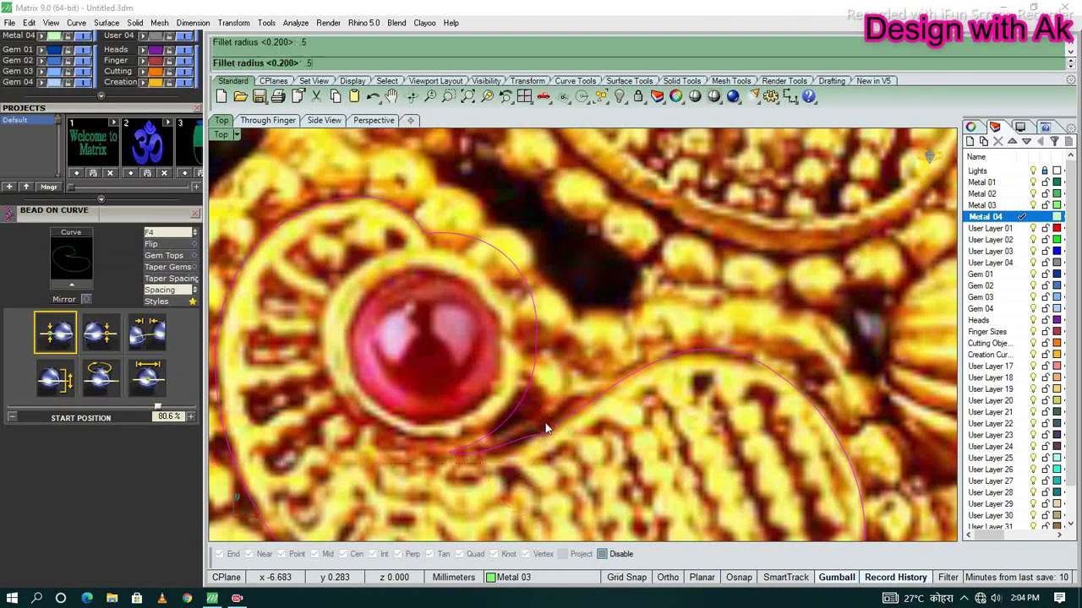
- Round the circle-paisley joint with a radius 5 fillet and select the trimmed curves
{"action": "key", "text": "Return"}
{"action": "scroll", "coordinate": [545, 428], "scroll_direction": "up", "scroll_amount": 3}
{"action": "scroll", "coordinate": [498, 279], "scroll_direction": "up", "scroll_amount": 2}
{"action": "scroll", "coordinate": [501, 253], "scroll_direction": "down", "scroll_amount": 3}
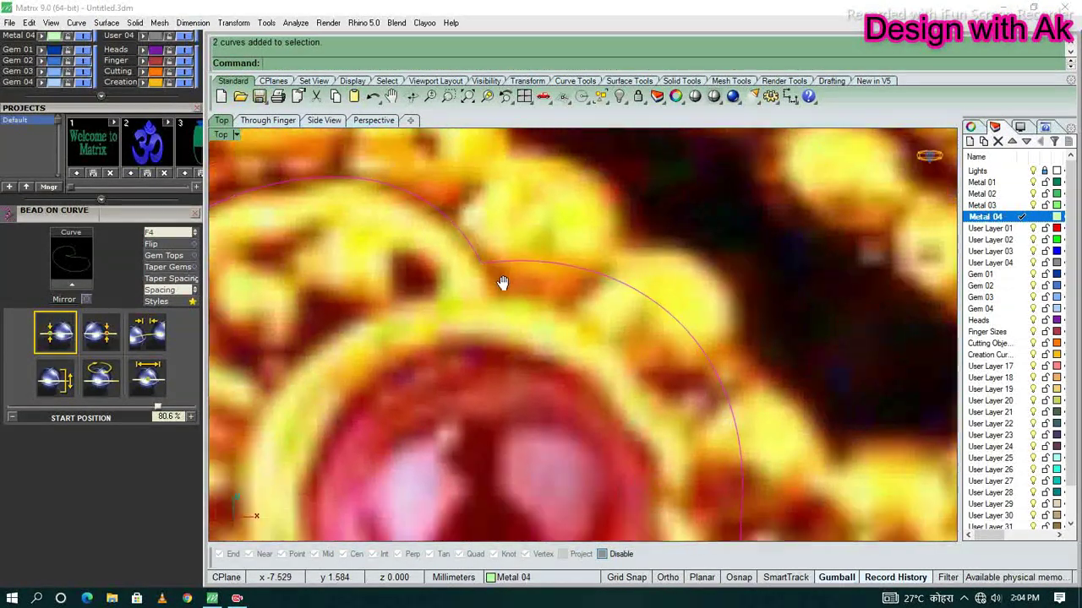
{"action": "scroll", "coordinate": [507, 307], "scroll_direction": "up", "scroll_amount": 1}
{"action": "scroll", "coordinate": [490, 315], "scroll_direction": "down", "scroll_amount": 3}
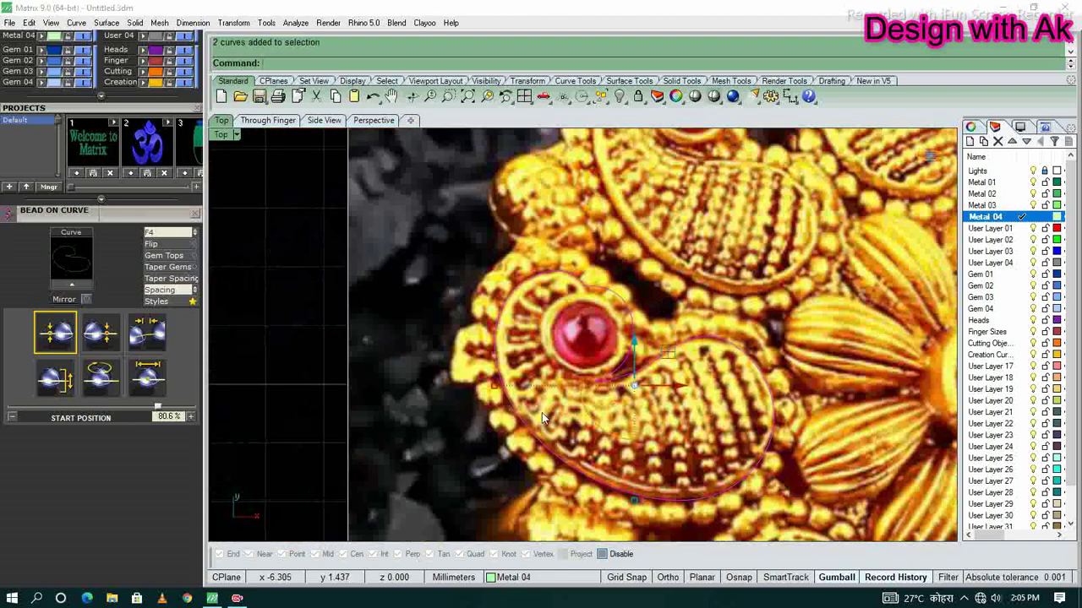
{"action": "scroll", "coordinate": [541, 412], "scroll_direction": "up", "scroll_amount": 1}
{"action": "left_click", "coordinate": [596, 414]}
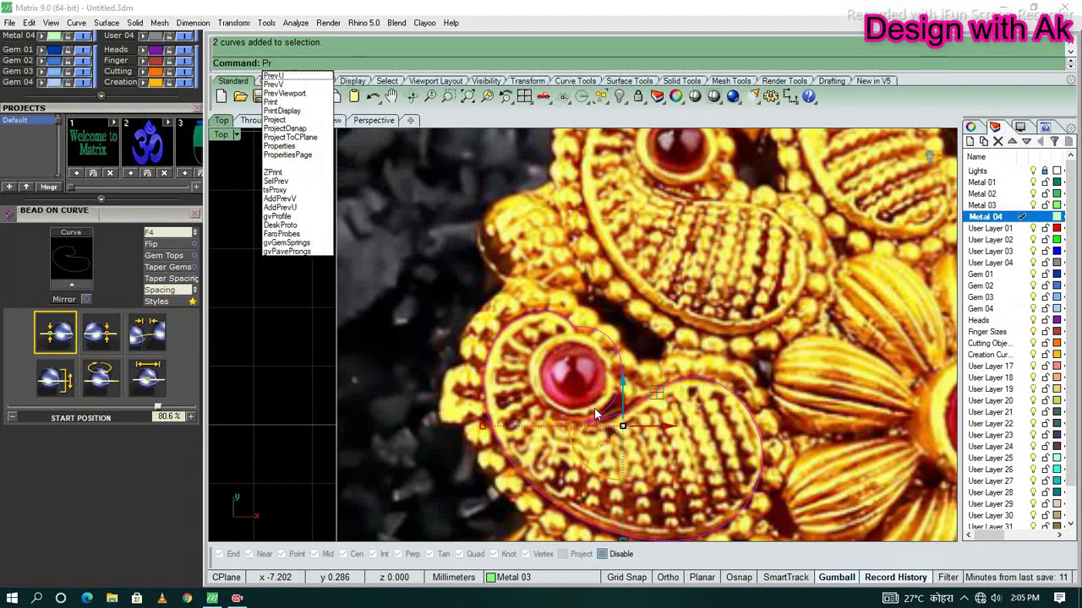
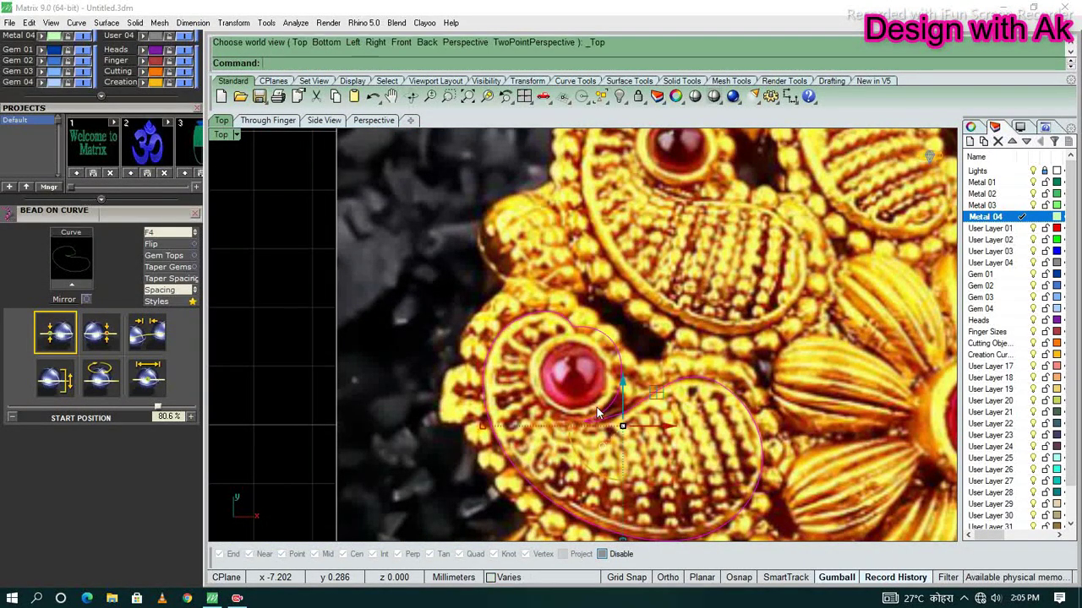
- Join the two paisley curves into one closed outline
{"action": "scroll", "coordinate": [597, 407], "scroll_direction": "up", "scroll_amount": 3}
{"action": "scroll", "coordinate": [668, 346], "scroll_direction": "up", "scroll_amount": 2}
{"action": "scroll", "coordinate": [484, 323], "scroll_direction": "up", "scroll_amount": 2}
{"action": "key", "text": "ctrl+j"}
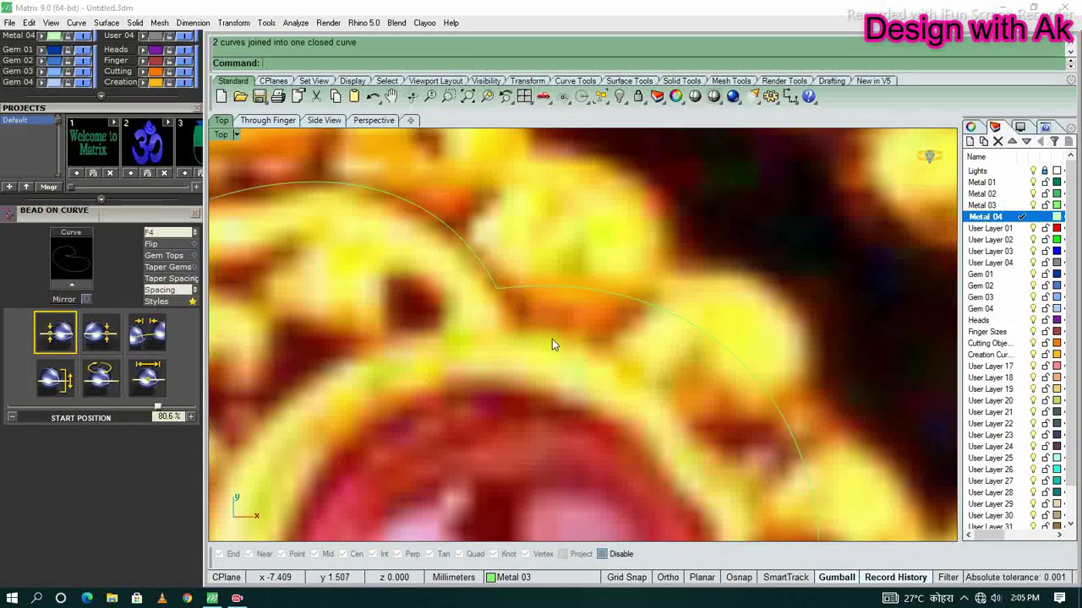
- Try FilletCorners on the paisley outline curve
{"action": "key", "text": "ctrl+f"}
{"action": "left_click", "coordinate": [535, 291]}
{"action": "scroll", "coordinate": [532, 309], "scroll_direction": "down", "scroll_amount": 3}
{"action": "scroll", "coordinate": [608, 345], "scroll_direction": "up", "scroll_amount": 3}
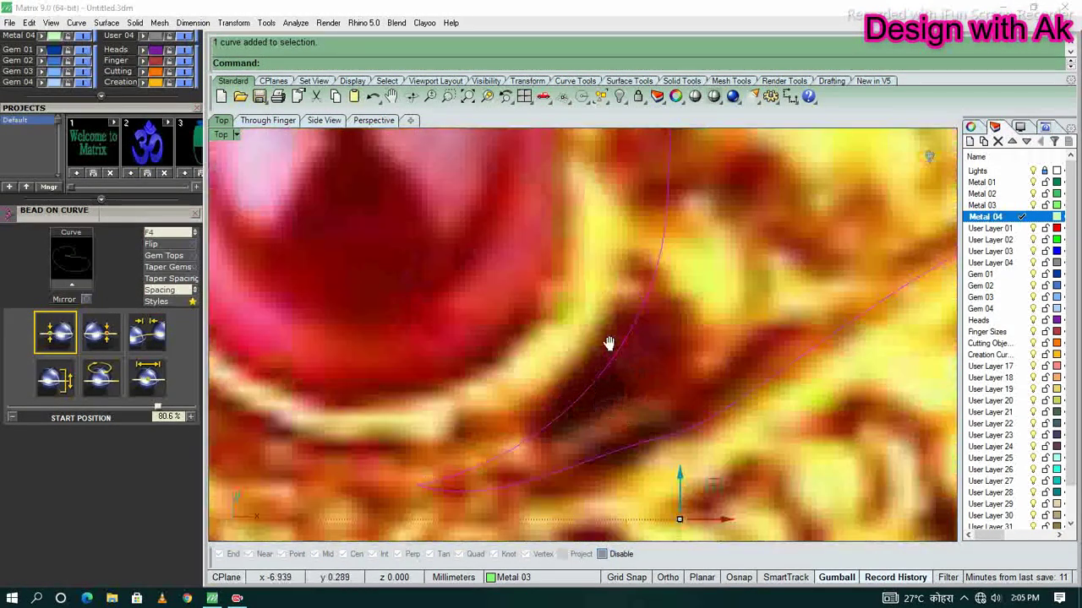
{"action": "scroll", "coordinate": [567, 417], "scroll_direction": "down", "scroll_amount": 3}
{"action": "scroll", "coordinate": [504, 349], "scroll_direction": "up", "scroll_amount": 4}
{"action": "scroll", "coordinate": [504, 349], "scroll_direction": "down", "scroll_amount": 3}
{"action": "scroll", "coordinate": [535, 369], "scroll_direction": "up", "scroll_amount": 3}
- Delete a piece of the outline curve, then undo the deletion
{"action": "left_click", "coordinate": [536, 369]}
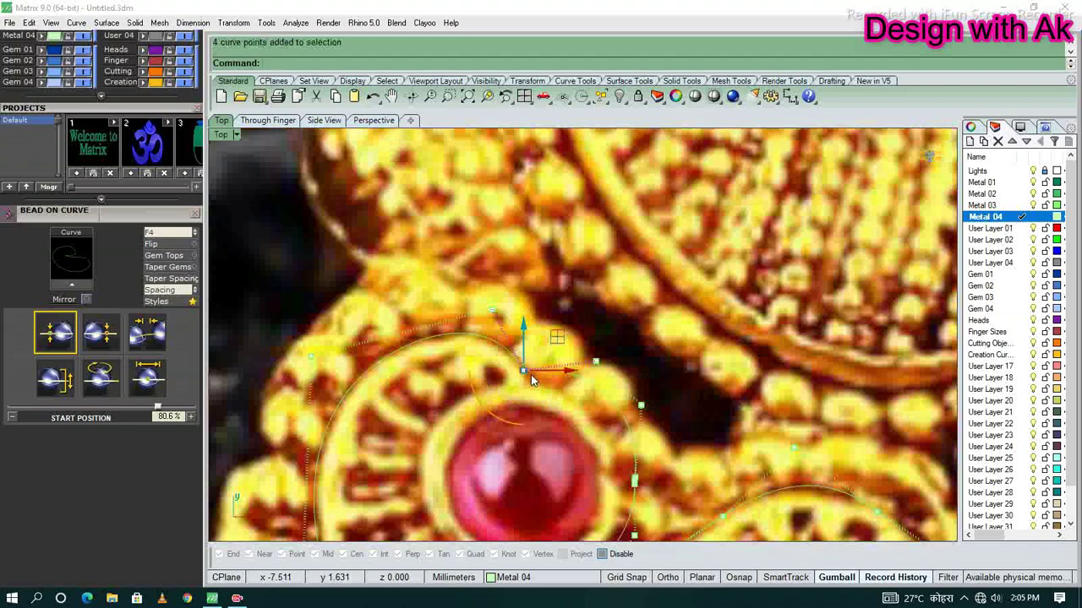
{"action": "key", "text": "Delete"}
{"action": "scroll", "coordinate": [566, 399], "scroll_direction": "up", "scroll_amount": 2}
{"action": "scroll", "coordinate": [506, 434], "scroll_direction": "up", "scroll_amount": 2}
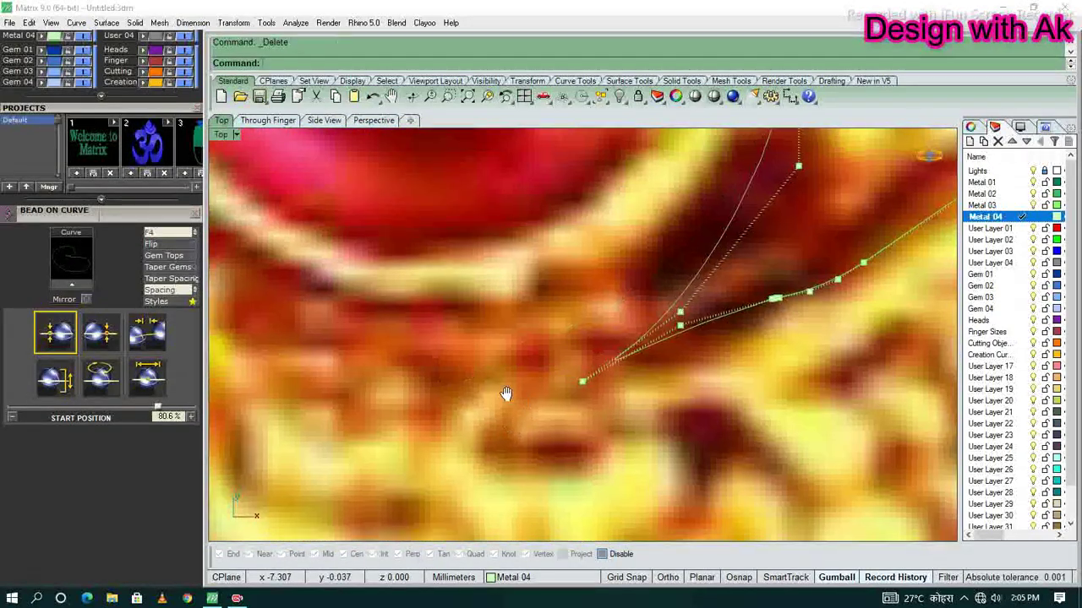
{"action": "scroll", "coordinate": [593, 386], "scroll_direction": "down", "scroll_amount": 2}
{"action": "scroll", "coordinate": [559, 395], "scroll_direction": "up", "scroll_amount": 1}
{"action": "scroll", "coordinate": [559, 393], "scroll_direction": "up", "scroll_amount": 2}
{"action": "key", "text": "ctrl+z"}
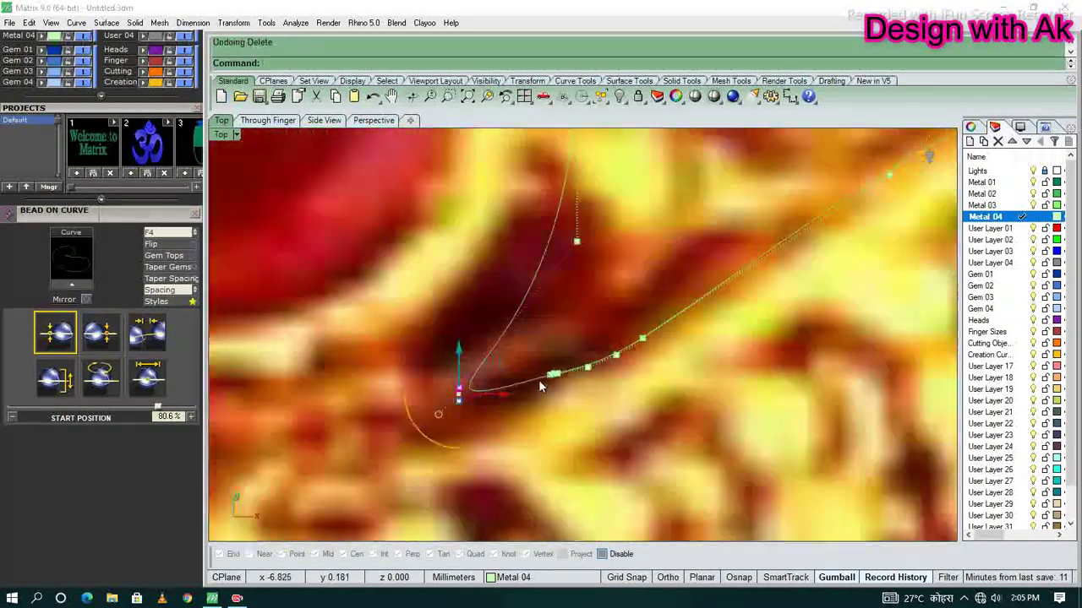
- Rebuild the paisley outline curve, changing its point count
{"action": "scroll", "coordinate": [538, 379], "scroll_direction": "up", "scroll_amount": 1}
{"action": "scroll", "coordinate": [460, 497], "scroll_direction": "down", "scroll_amount": 3}
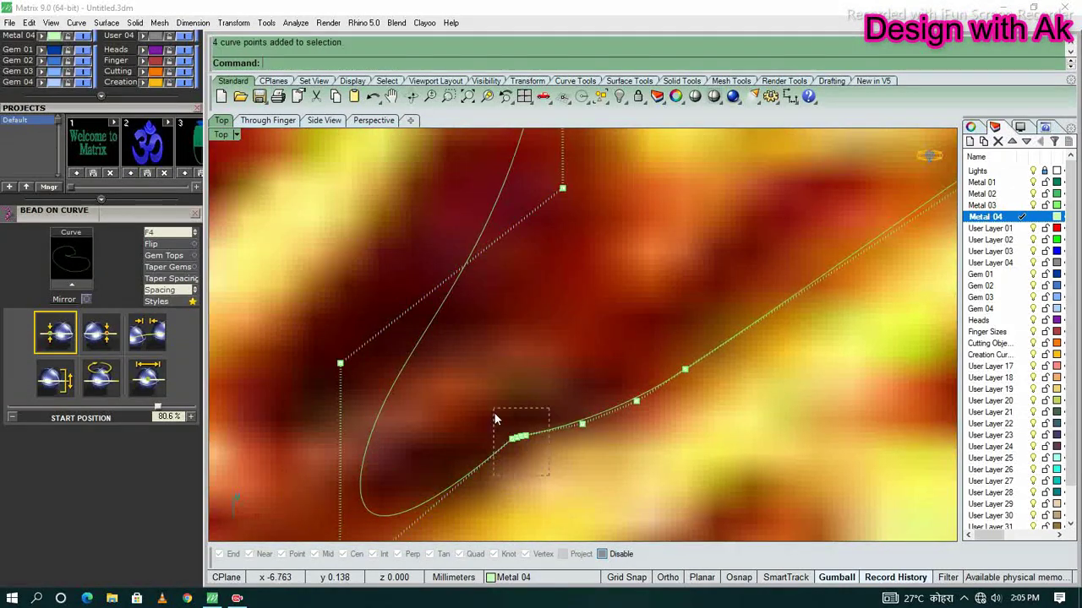
{"action": "scroll", "coordinate": [494, 413], "scroll_direction": "up", "scroll_amount": 4}
{"action": "key", "text": "F1"}
{"action": "left_click", "coordinate": [522, 14]}
{"action": "scroll", "coordinate": [619, 296], "scroll_direction": "down", "scroll_amount": 3}
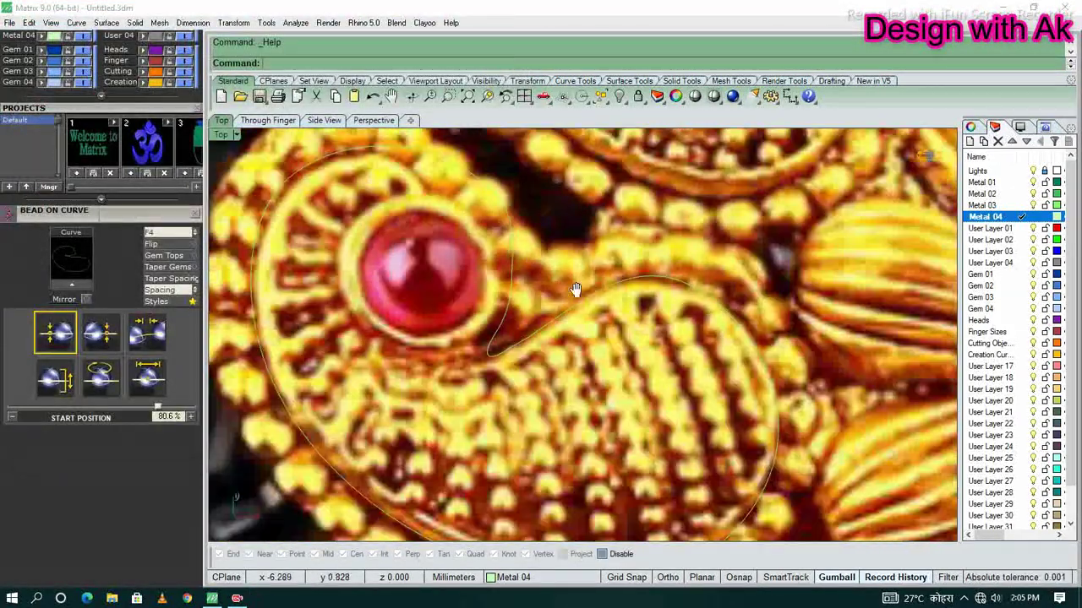
{"action": "left_click", "coordinate": [619, 295]}
{"action": "type", "text": "rebuild"}
{"action": "key", "text": "Return"}
{"action": "left_click_drag", "start_coordinate": [797, 194], "coordinate": [755, 198]}
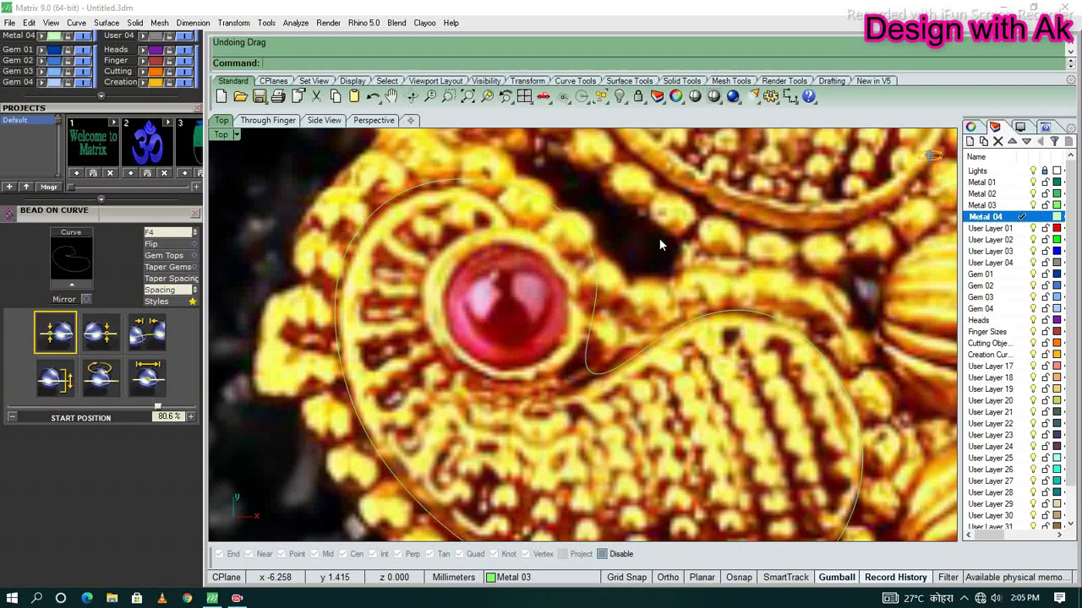
- Show all hidden objects, bringing back the green paisley and blue gem models
{"action": "scroll", "coordinate": [569, 338], "scroll_direction": "down", "scroll_amount": 2}
{"action": "left_click", "coordinate": [568, 338]}
{"action": "key", "text": "ctrl+alt+h"}
{"action": "scroll", "coordinate": [590, 338], "scroll_direction": "up", "scroll_amount": 3}
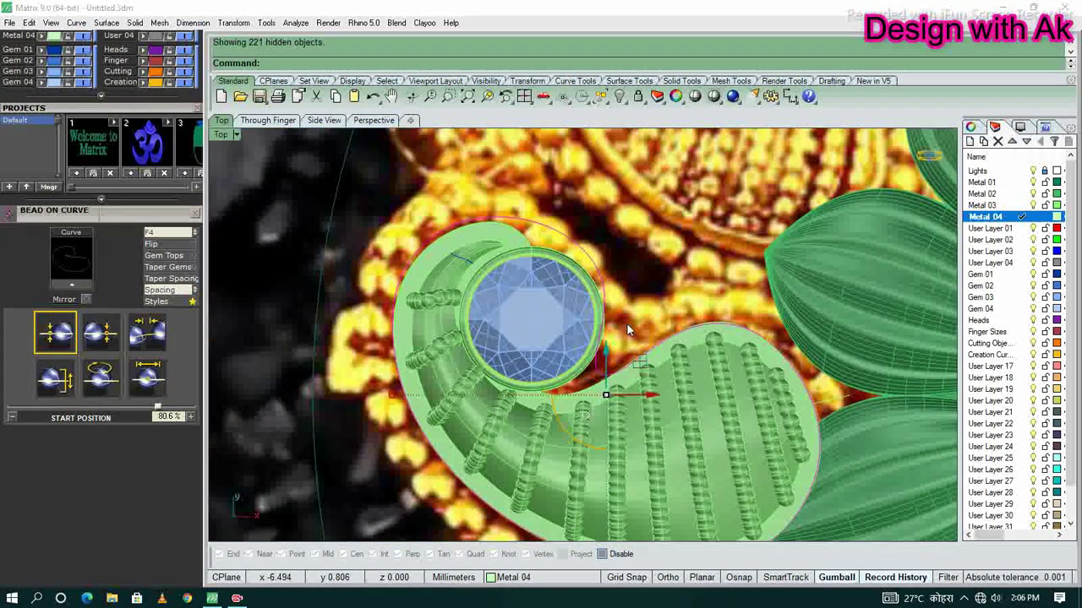
- Run Bead on Curve along the paisley outline with 0.5 mm start size at about 83% start position
{"action": "scroll", "coordinate": [626, 323], "scroll_direction": "down", "scroll_amount": 1}
{"action": "scroll", "coordinate": [632, 312], "scroll_direction": "up", "scroll_amount": 3}
{"action": "scroll", "coordinate": [637, 295], "scroll_direction": "down", "scroll_amount": 4}
{"action": "scroll", "coordinate": [656, 342], "scroll_direction": "up", "scroll_amount": 5}
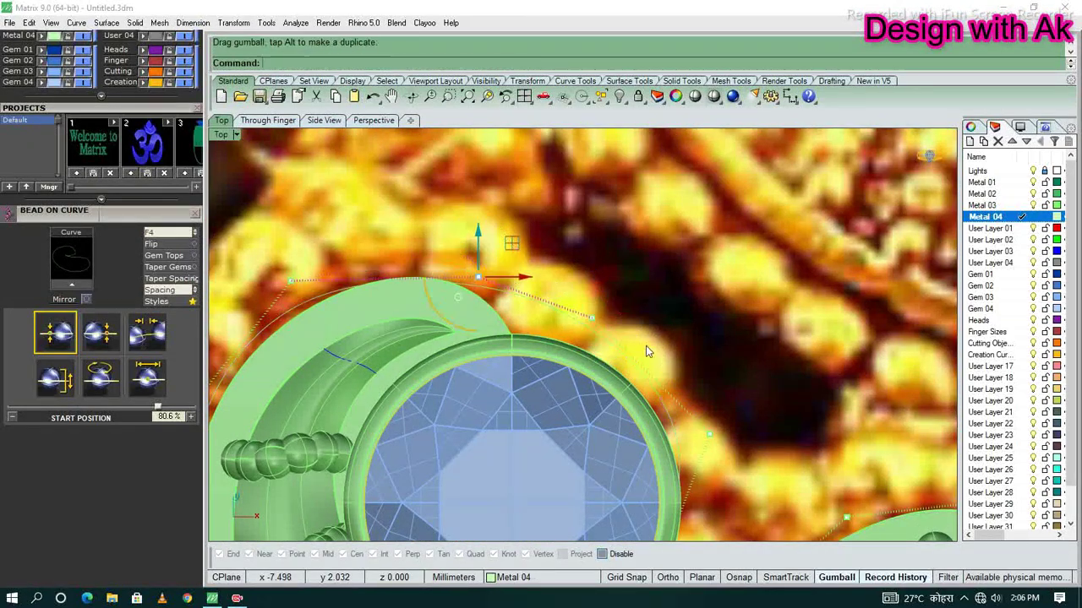
{"action": "right_click_drag", "start_coordinate": [709, 435], "coordinate": [639, 384]}
{"action": "right_click_drag", "start_coordinate": [676, 319], "coordinate": [709, 216]}
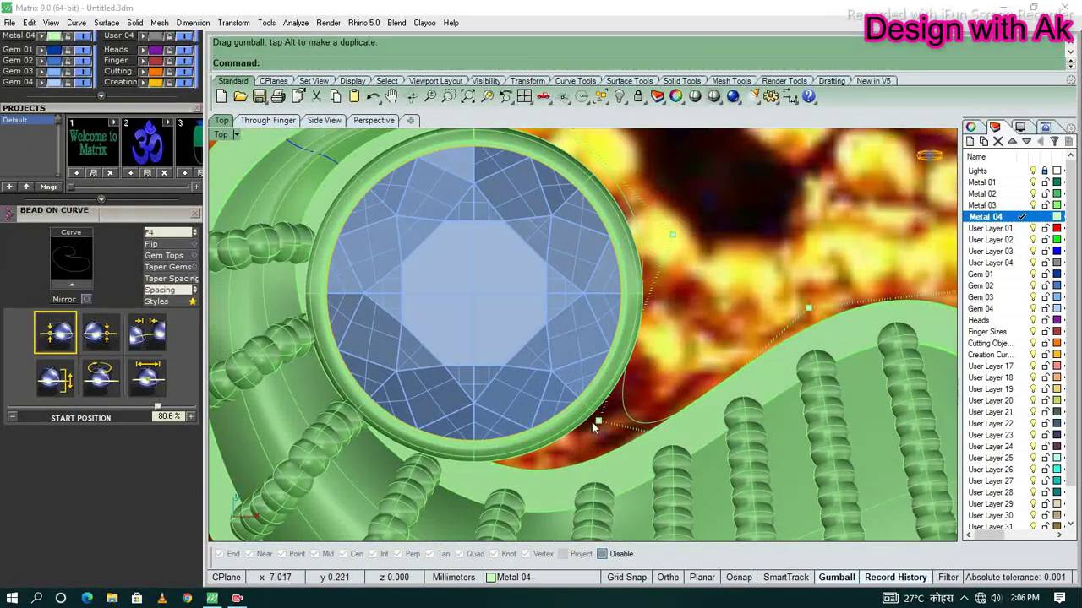
{"action": "scroll", "coordinate": [649, 373], "scroll_direction": "up", "scroll_amount": 2}
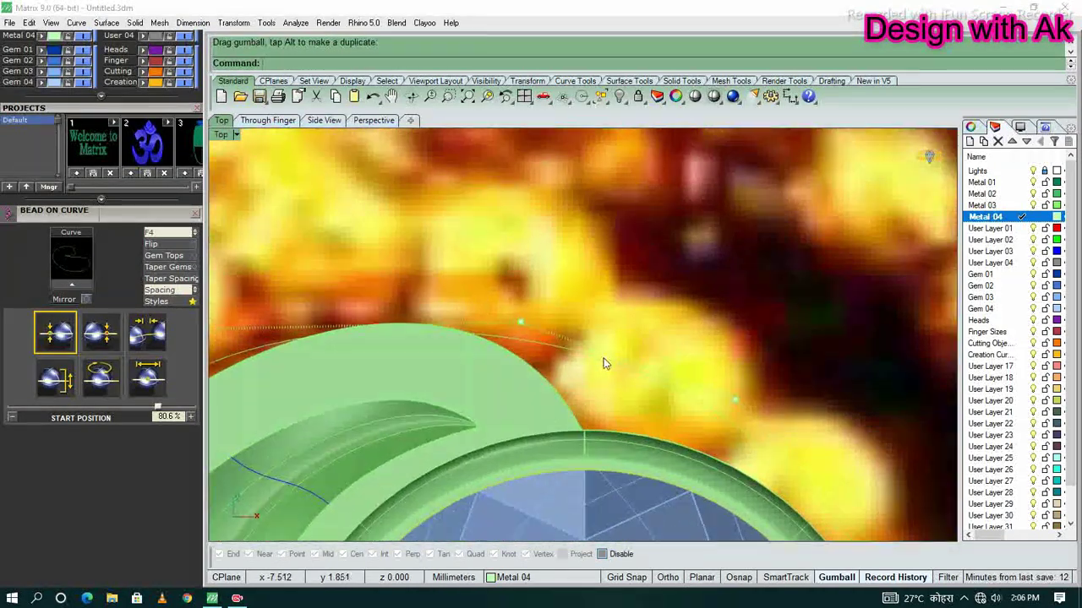
{"action": "scroll", "coordinate": [615, 330], "scroll_direction": "down", "scroll_amount": 2}
{"action": "scroll", "coordinate": [629, 326], "scroll_direction": "up", "scroll_amount": 1}
{"action": "left_click", "coordinate": [629, 326]}
{"action": "middle_click", "coordinate": [629, 320]}
{"action": "left_click", "coordinate": [650, 330]}
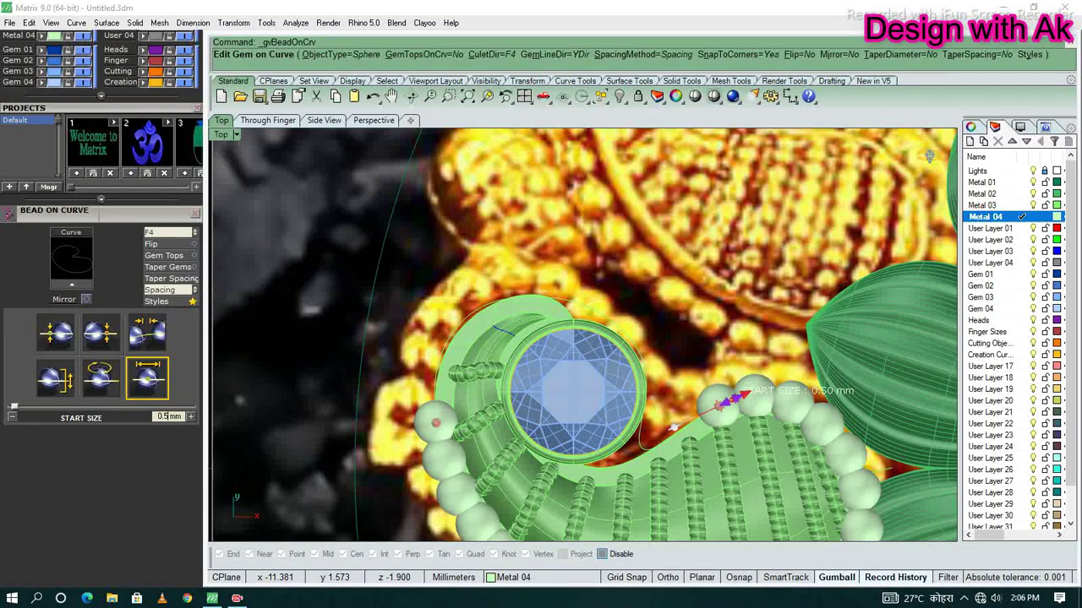
{"action": "left_click", "coordinate": [725, 426]}
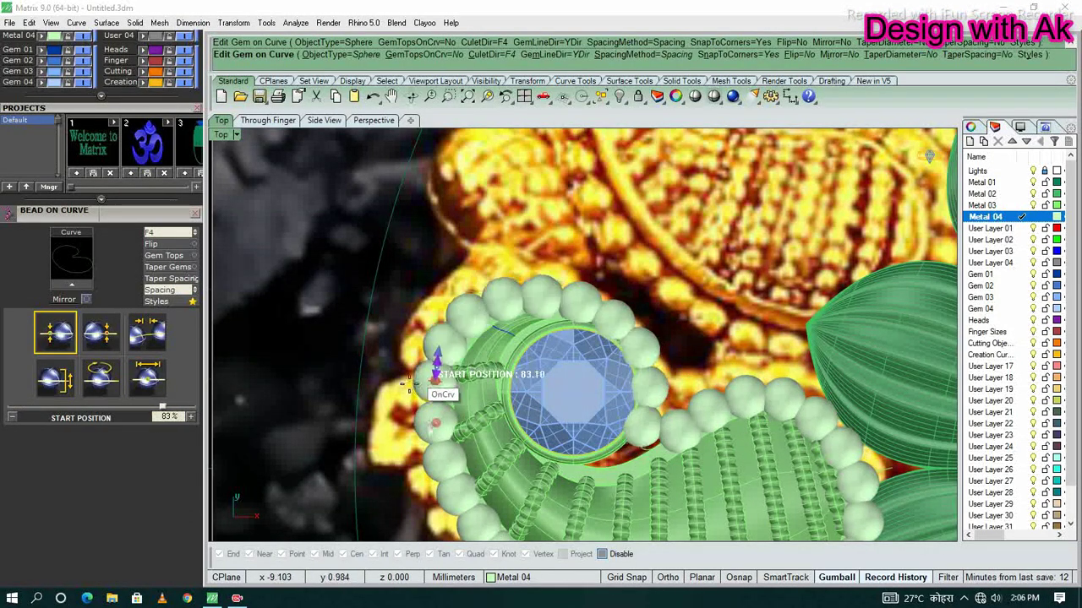
{"action": "key", "text": "Return"}
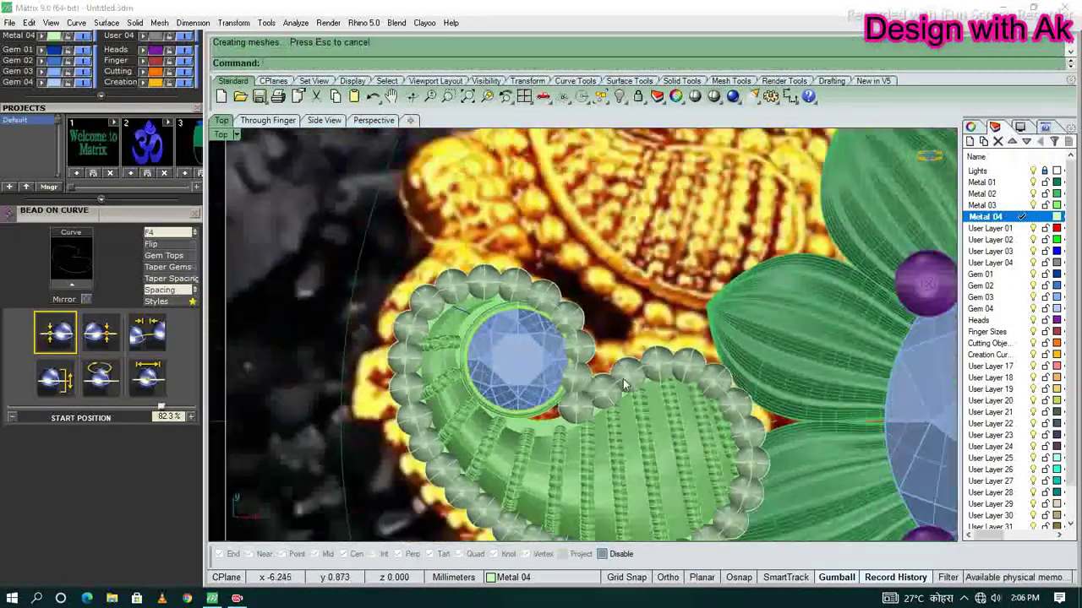
- Check the beads in an orbited view, then group all paisley parts in top view
{"action": "right_click_drag", "start_coordinate": [747, 330], "coordinate": [628, 272]}
{"action": "key", "text": "ctrl+F1"}
{"action": "scroll", "coordinate": [586, 370], "scroll_direction": "down", "scroll_amount": 2}
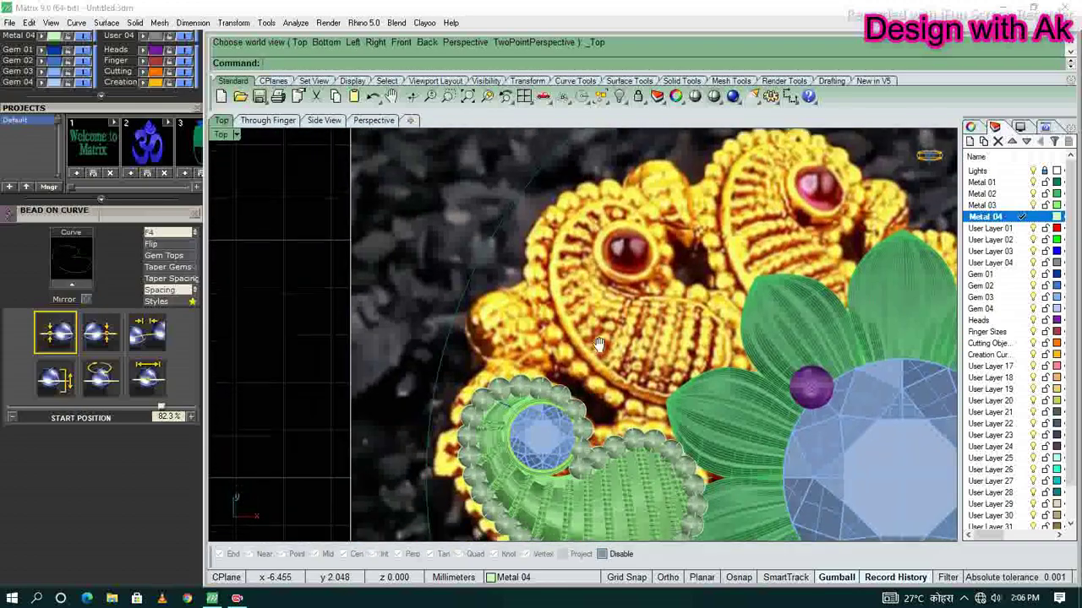
{"action": "scroll", "coordinate": [573, 310], "scroll_direction": "up", "scroll_amount": 3}
{"action": "key", "text": "ctrl+a"}
{"action": "scroll", "coordinate": [572, 310], "scroll_direction": "down", "scroll_amount": 3}
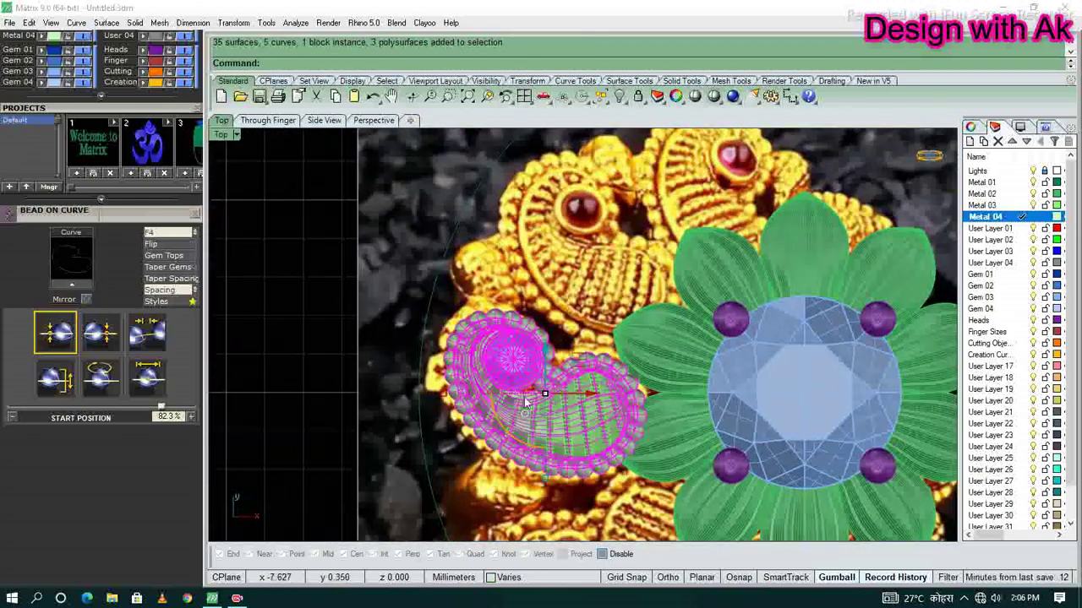
{"action": "scroll", "coordinate": [477, 315], "scroll_direction": "down", "scroll_amount": 2}
{"action": "key", "text": "ctrl+a"}
{"action": "scroll", "coordinate": [596, 489], "scroll_direction": "up", "scroll_amount": 2}
{"action": "scroll", "coordinate": [602, 483], "scroll_direction": "up", "scroll_amount": 3}
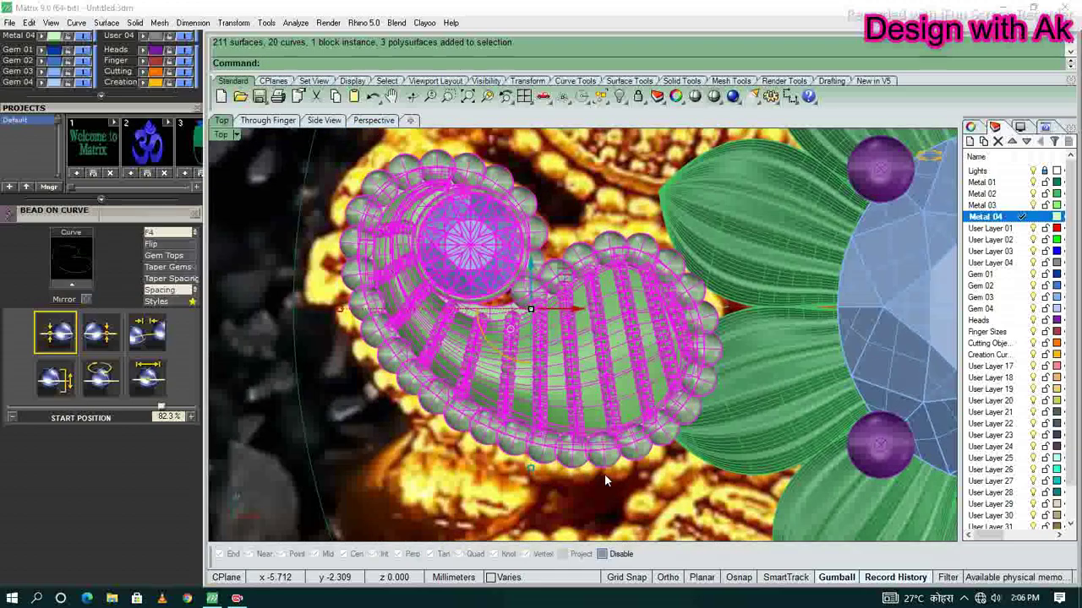
{"action": "key", "text": "ctrl+g"}
{"action": "scroll", "coordinate": [608, 439], "scroll_direction": "down", "scroll_amount": 3}
- Draw an arc and an interpolated curve below the beaded paisley
{"action": "scroll", "coordinate": [613, 406], "scroll_direction": "down", "scroll_amount": 2}
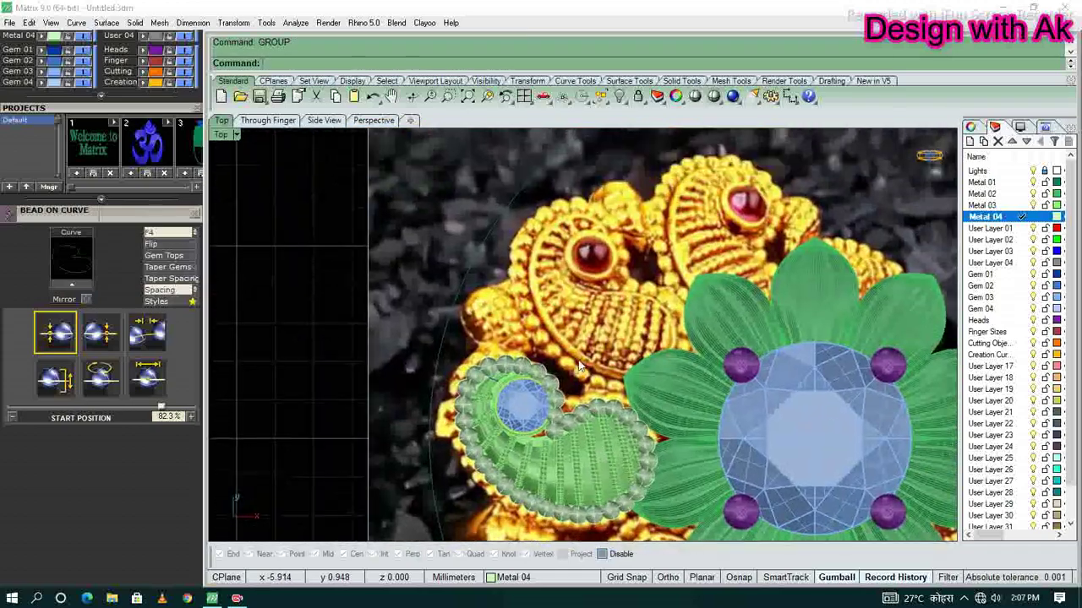
{"action": "scroll", "coordinate": [617, 376], "scroll_direction": "down", "scroll_amount": 1}
{"action": "scroll", "coordinate": [616, 376], "scroll_direction": "up", "scroll_amount": 2}
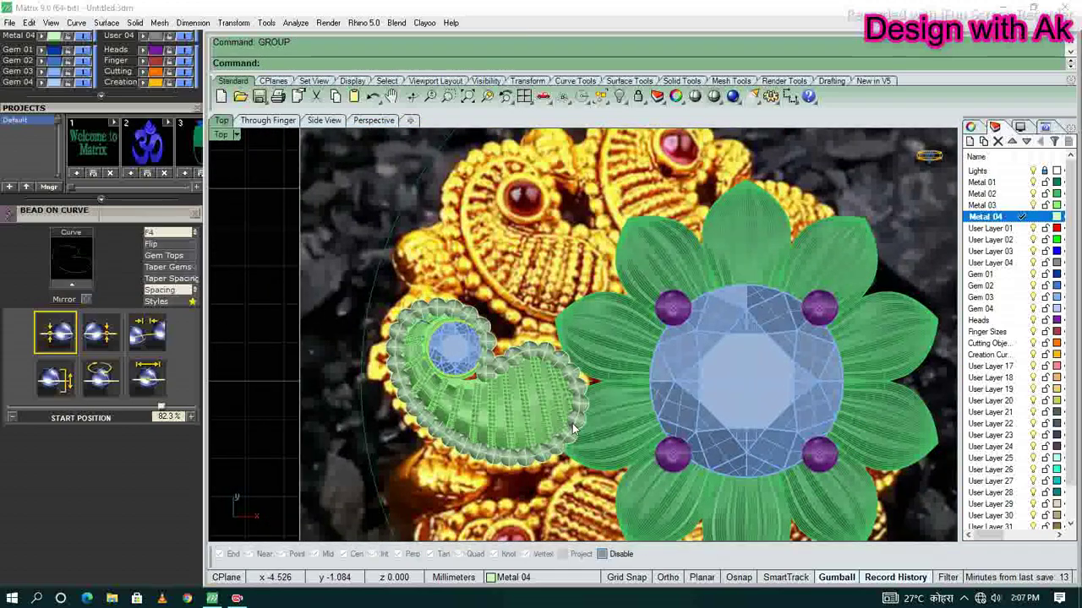
{"action": "scroll", "coordinate": [573, 430], "scroll_direction": "up", "scroll_amount": 1}
{"action": "scroll", "coordinate": [549, 397], "scroll_direction": "up", "scroll_amount": 1}
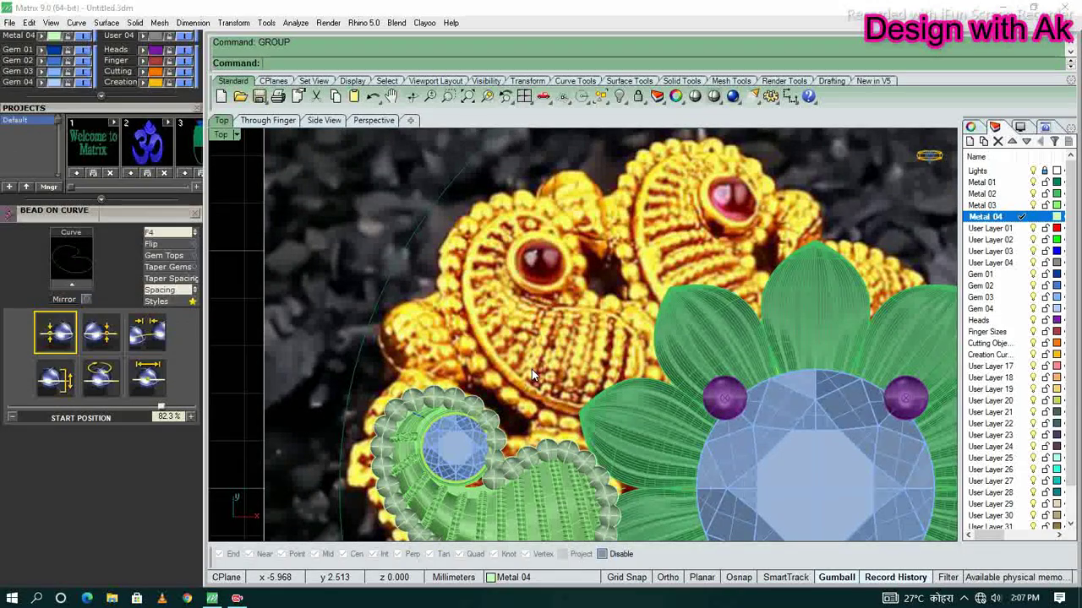
{"action": "scroll", "coordinate": [532, 370], "scroll_direction": "up", "scroll_amount": 1}
{"action": "scroll", "coordinate": [527, 351], "scroll_direction": "up", "scroll_amount": 1}
{"action": "scroll", "coordinate": [526, 348], "scroll_direction": "down", "scroll_amount": 3}
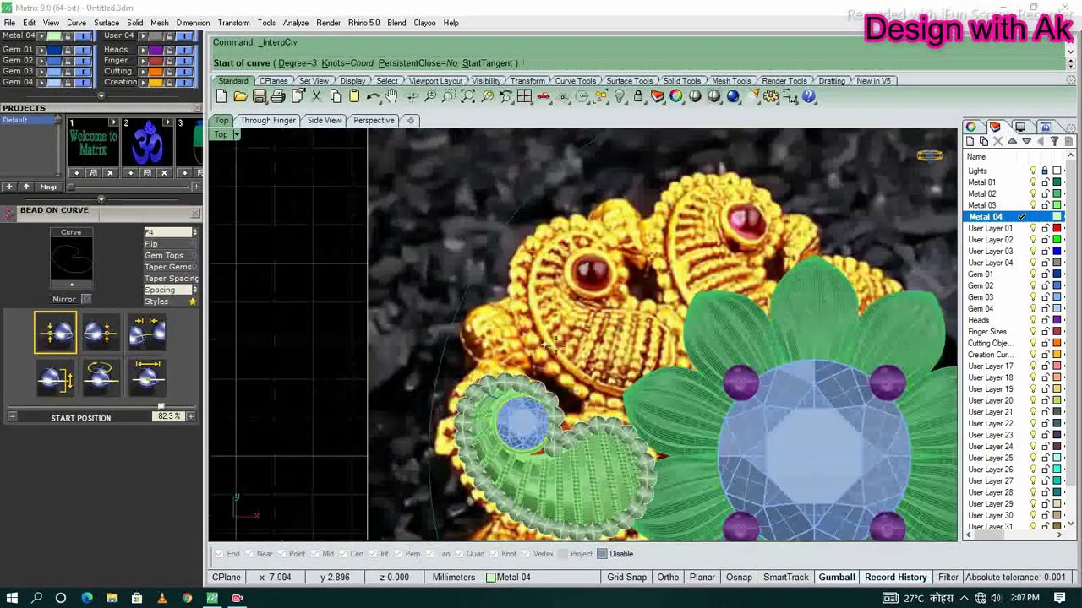
{"action": "scroll", "coordinate": [546, 355], "scroll_direction": "down", "scroll_amount": 2}
{"action": "scroll", "coordinate": [558, 372], "scroll_direction": "up", "scroll_amount": 2}
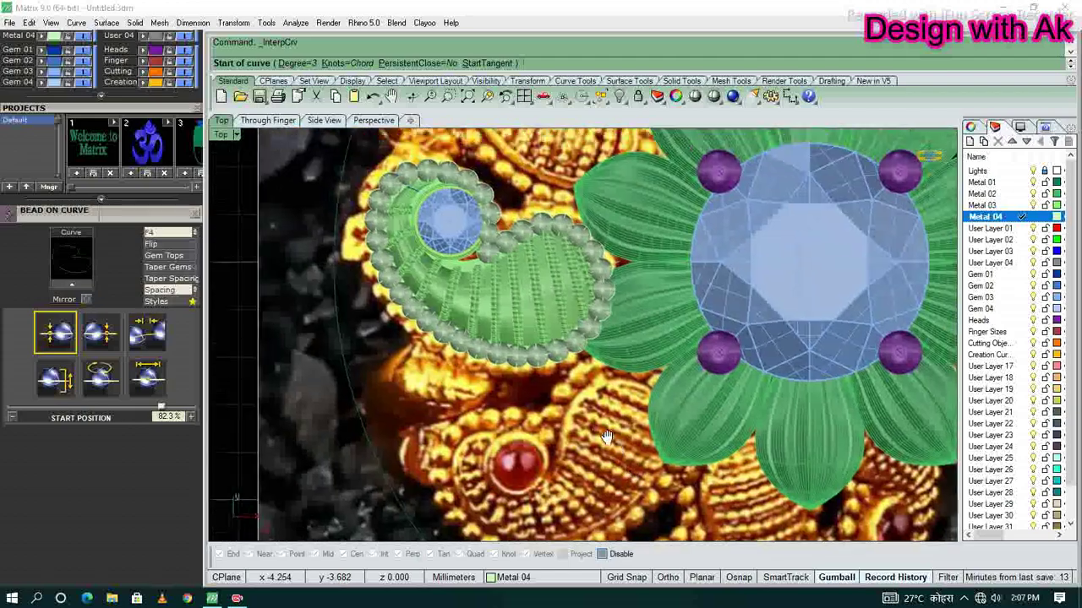
{"action": "scroll", "coordinate": [566, 389], "scroll_direction": "up", "scroll_amount": 1}
{"action": "scroll", "coordinate": [578, 410], "scroll_direction": "down", "scroll_amount": 1}
{"action": "scroll", "coordinate": [578, 410], "scroll_direction": "up", "scroll_amount": 1}
{"action": "scroll", "coordinate": [583, 355], "scroll_direction": "up", "scroll_amount": 1}
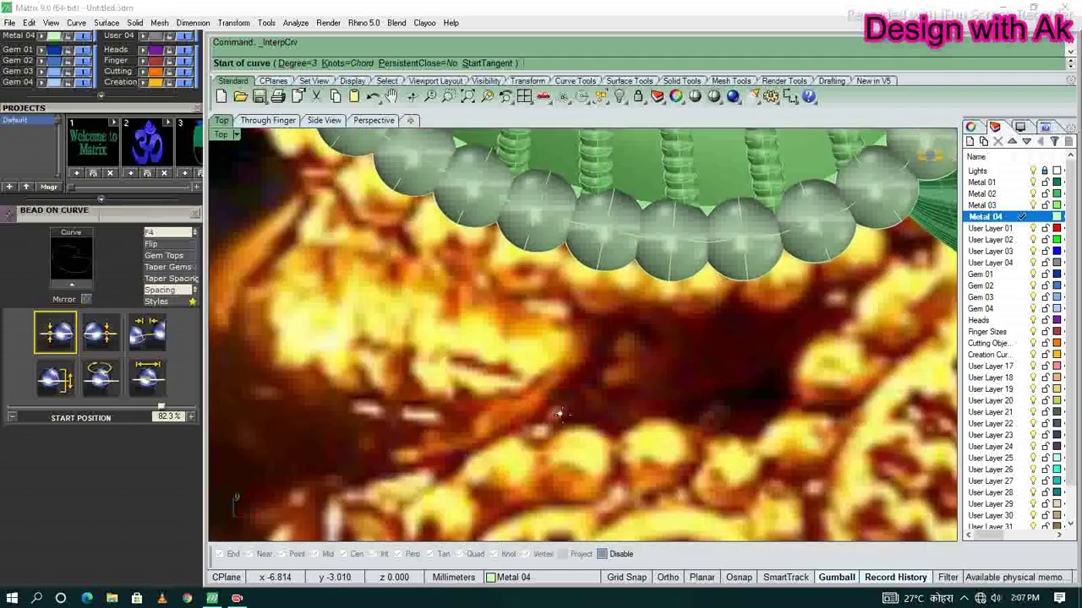
{"action": "scroll", "coordinate": [621, 365], "scroll_direction": "down", "scroll_amount": 1}
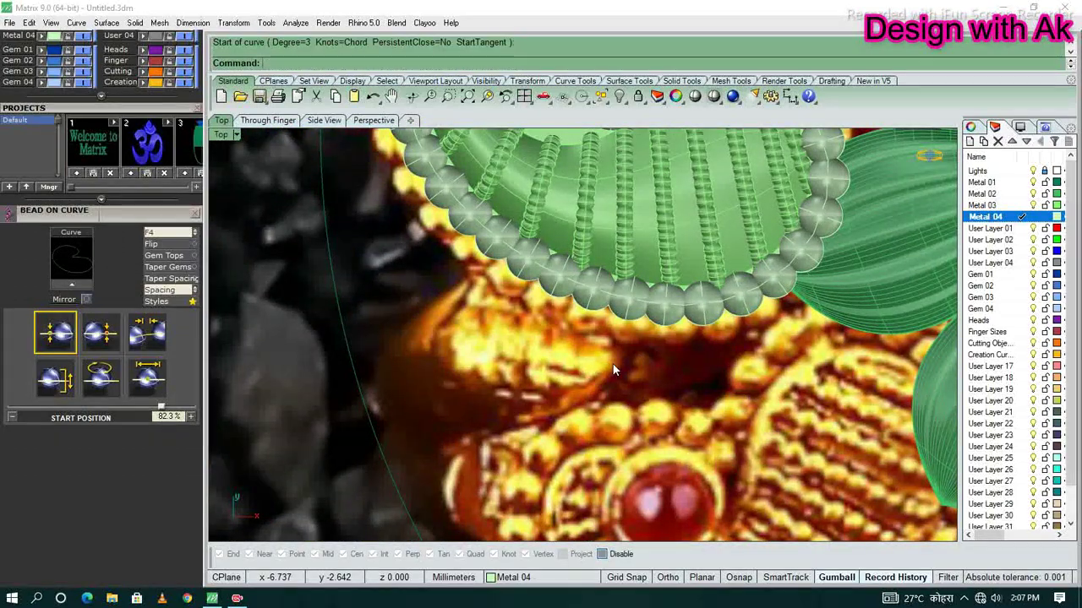
{"action": "scroll", "coordinate": [529, 413], "scroll_direction": "up", "scroll_amount": 2}
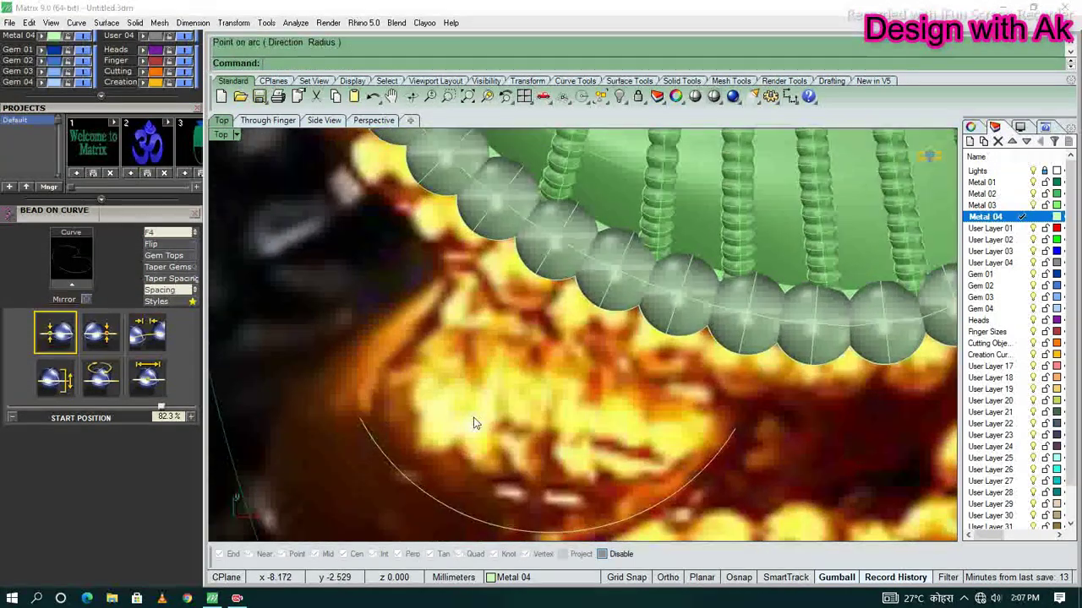
{"action": "left_click", "coordinate": [475, 423]}
{"action": "right_click", "coordinate": [406, 380]}
{"action": "left_click", "coordinate": [401, 351]}
{"action": "left_click", "coordinate": [739, 404]}
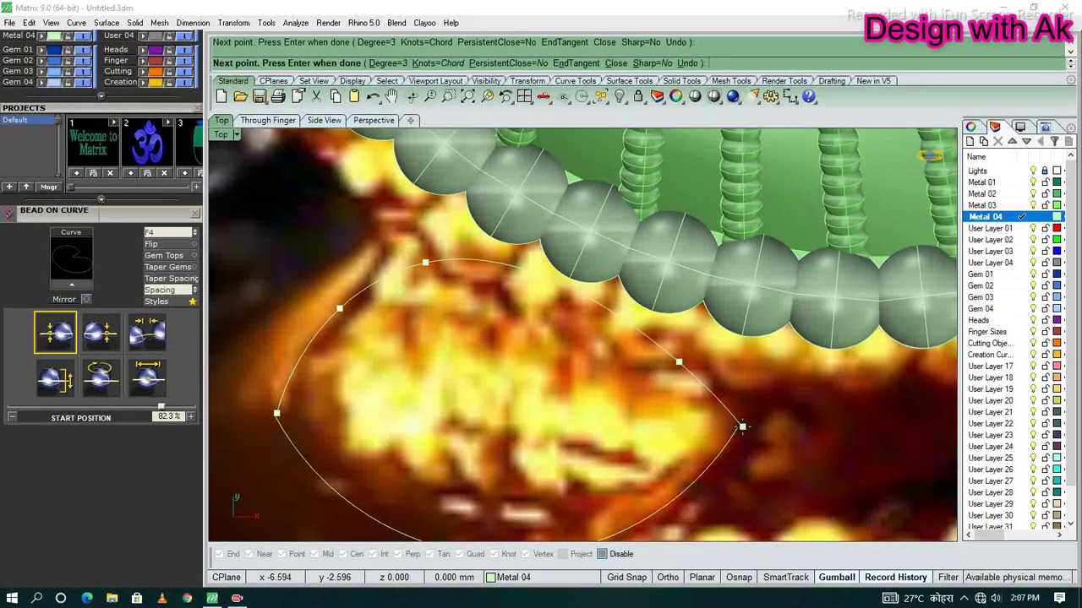
- Extend the curve to meet the arc, then trim the overlapping ends using a crossing window
{"action": "scroll", "coordinate": [758, 467], "scroll_direction": "up", "scroll_amount": 2}
{"action": "type", "text": "ET"}
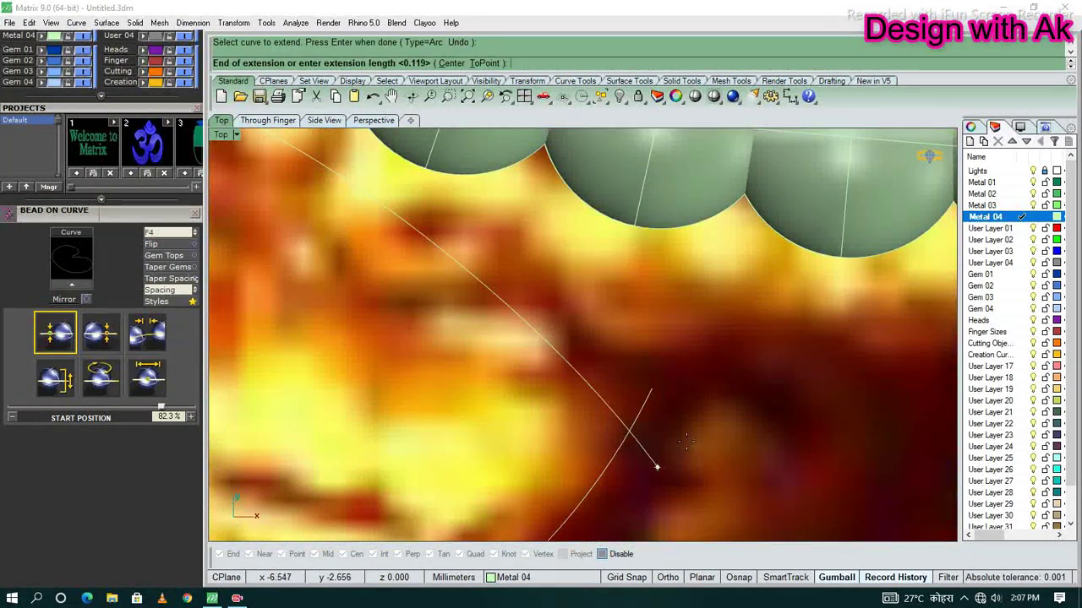
{"action": "left_click", "coordinate": [687, 440]}
{"action": "type", "text": "tr"}
{"action": "key", "text": "Return"}
{"action": "left_click_drag", "start_coordinate": [594, 349], "coordinate": [528, 460]}
{"action": "key", "text": "Return"}
{"action": "scroll", "coordinate": [681, 447], "scroll_direction": "down", "scroll_amount": 3}
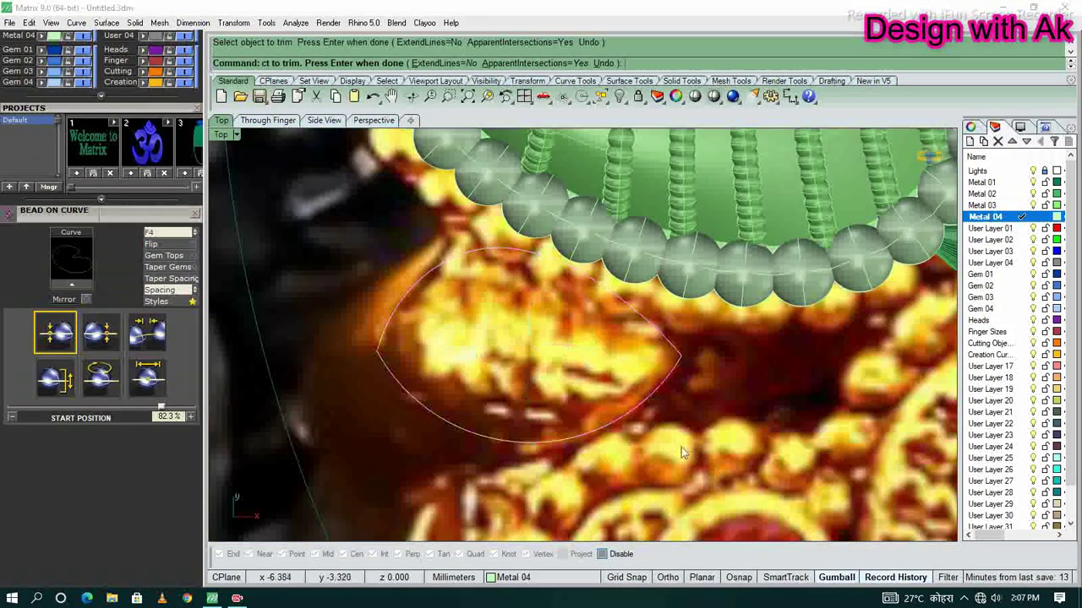
{"action": "key", "text": "Return"}
{"action": "left_click", "coordinate": [643, 463]}
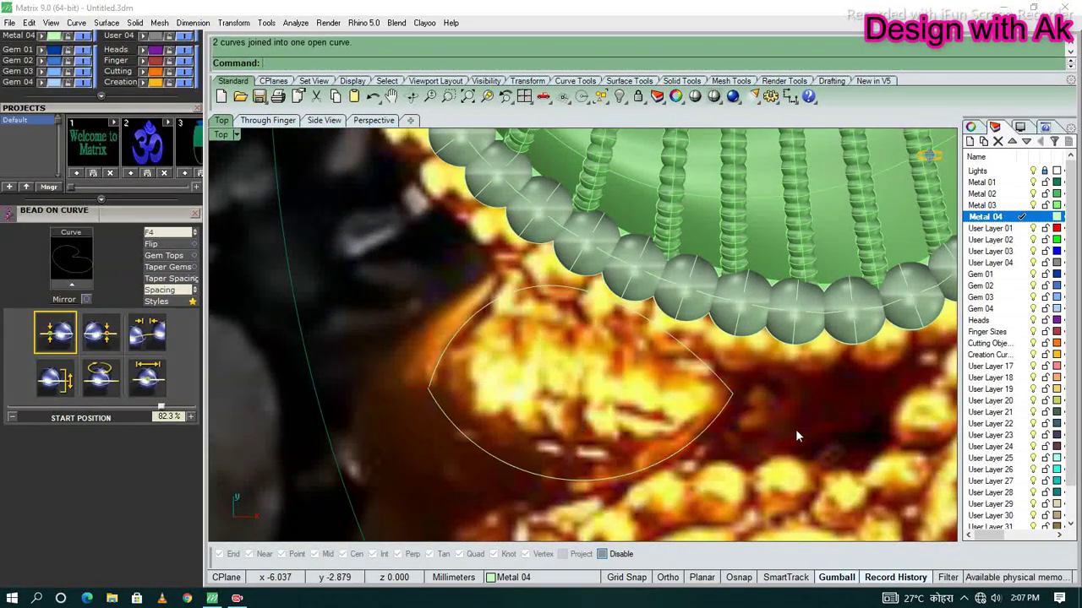
{"action": "right_click_drag", "start_coordinate": [795, 429], "coordinate": [700, 434]}
{"action": "scroll", "coordinate": [701, 433], "scroll_direction": "up", "scroll_amount": 5}
- Trim away the remaining overhanging end of the extended leaf curve
{"action": "scroll", "coordinate": [456, 474], "scroll_direction": "down", "scroll_amount": 5}
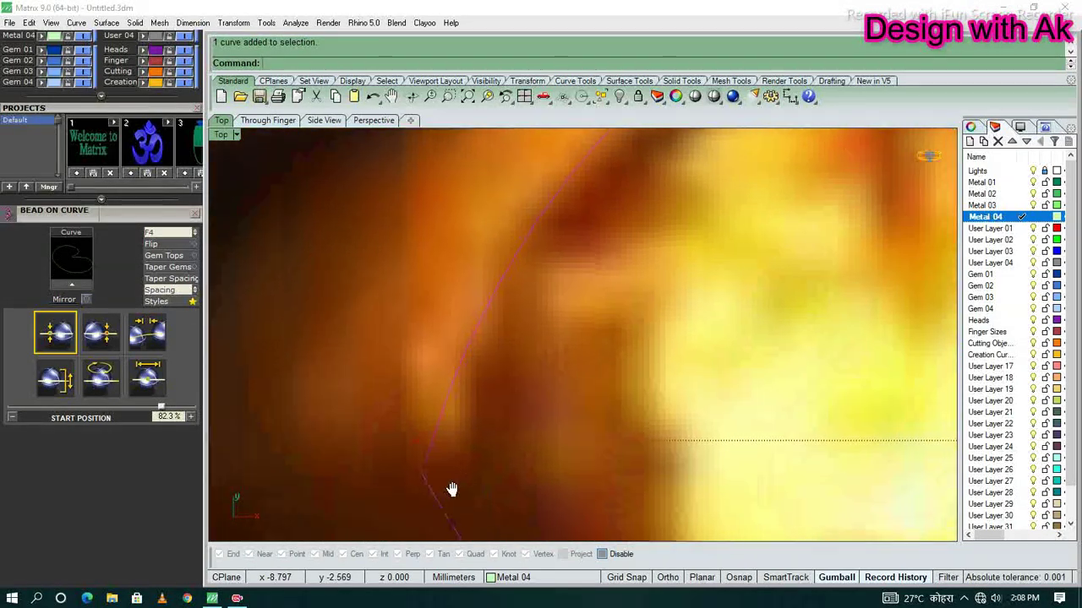
{"action": "scroll", "coordinate": [480, 427], "scroll_direction": "up", "scroll_amount": 5}
{"action": "scroll", "coordinate": [585, 452], "scroll_direction": "up", "scroll_amount": 1}
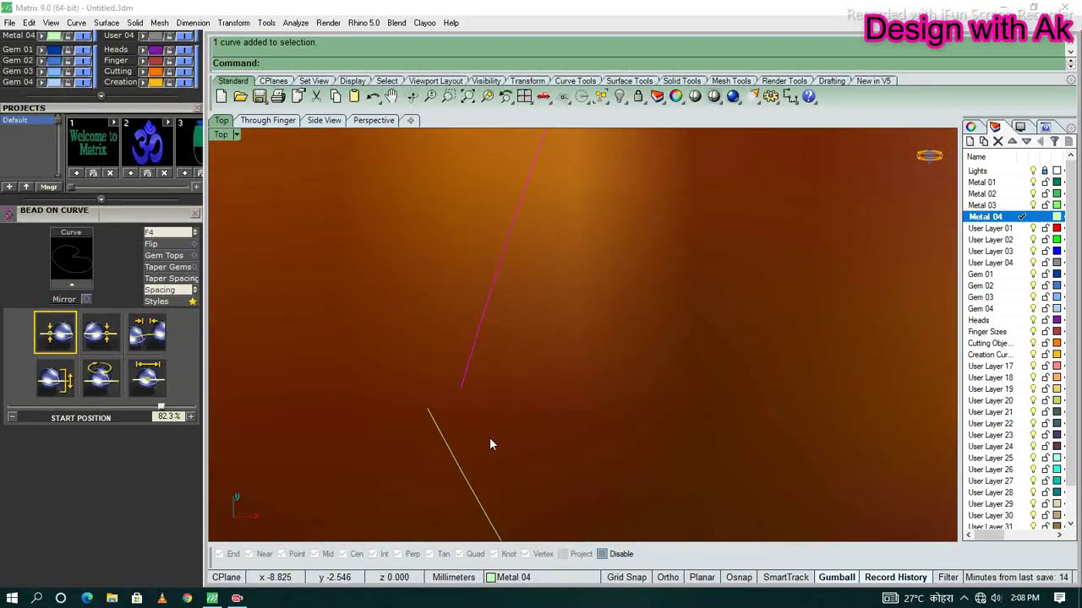
{"action": "left_click", "coordinate": [435, 459]}
{"action": "key", "text": "Return"}
{"action": "key", "text": "Return"}
{"action": "left_click_drag", "start_coordinate": [509, 376], "coordinate": [486, 431]}
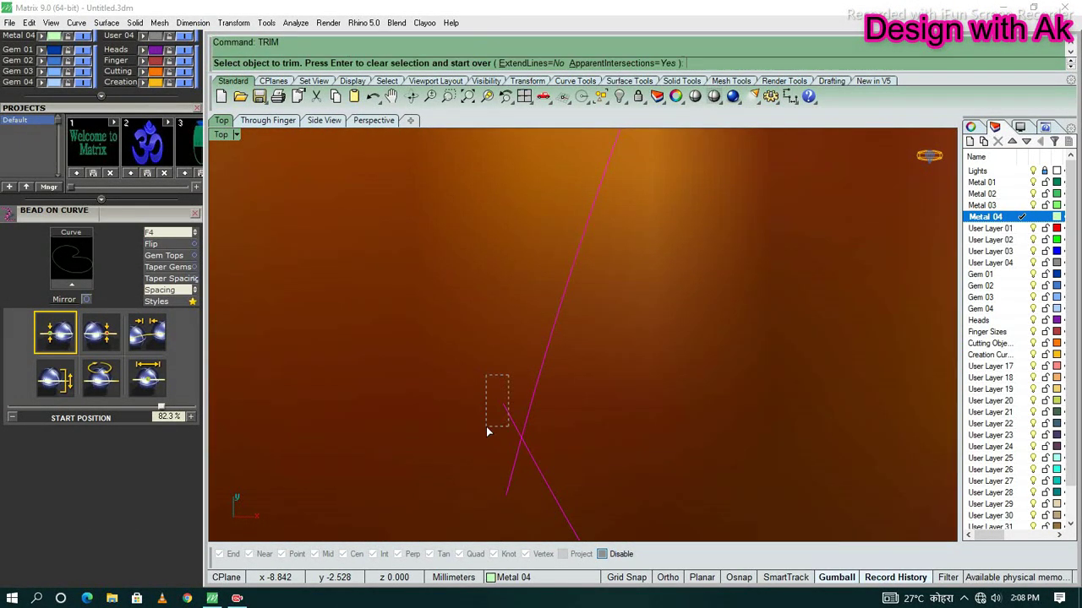
{"action": "scroll", "coordinate": [475, 467], "scroll_direction": "down", "scroll_amount": 3}
{"action": "scroll", "coordinate": [541, 406], "scroll_direction": "down", "scroll_amount": 2}
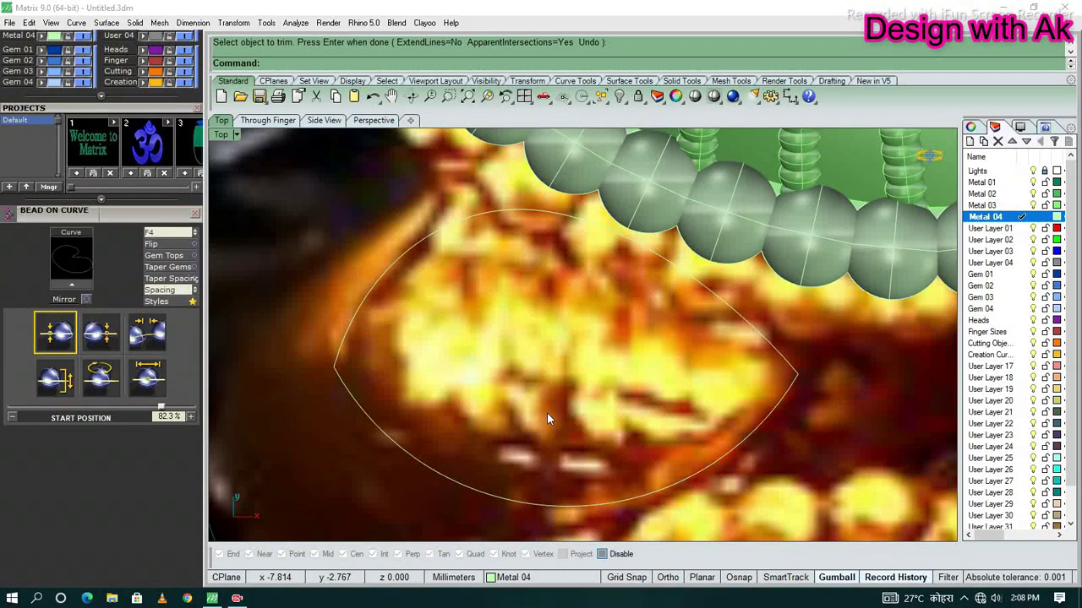
- Draw a line through the middle of the leaf and rebuild it with more points
{"action": "key", "text": "Return"}
{"action": "type", "text": "line"}
{"action": "key", "text": "Return"}
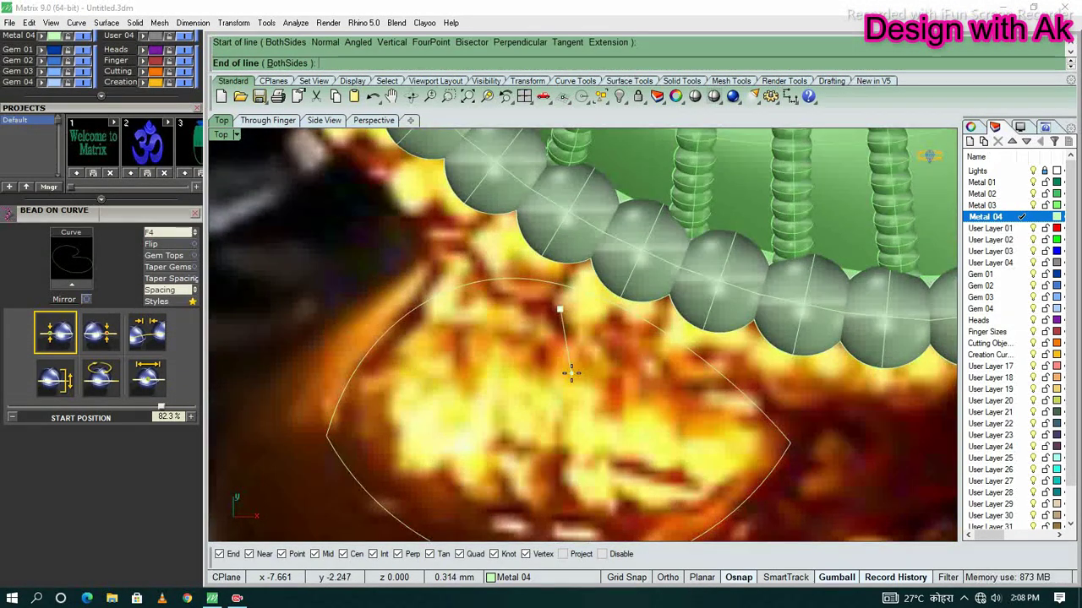
{"action": "key", "text": "Escape"}
{"action": "key", "text": "Return"}
{"action": "left_click", "coordinate": [615, 218]}
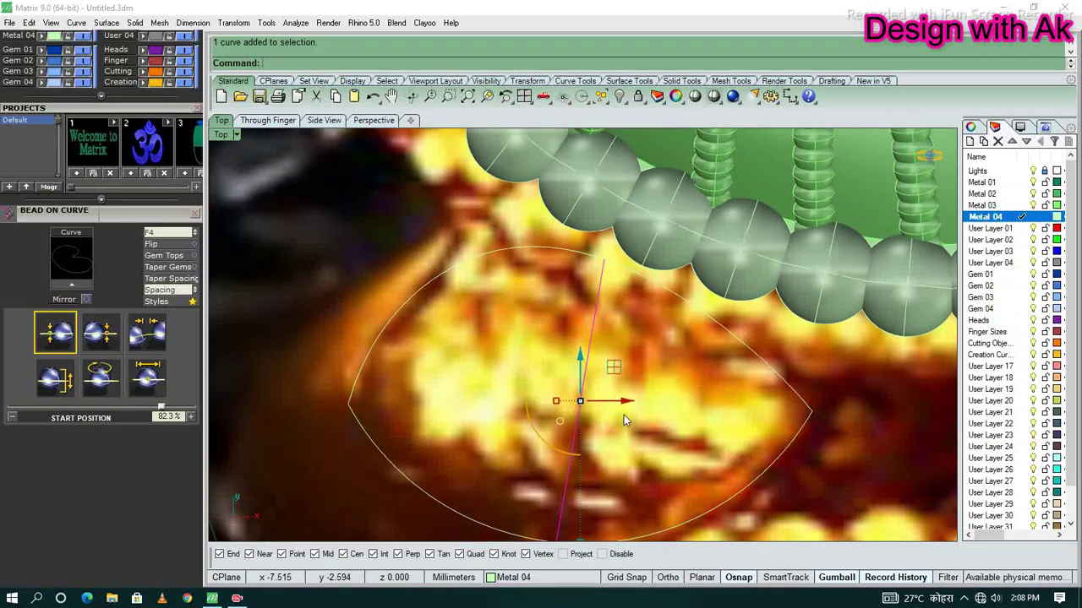
{"action": "key", "text": "Return"}
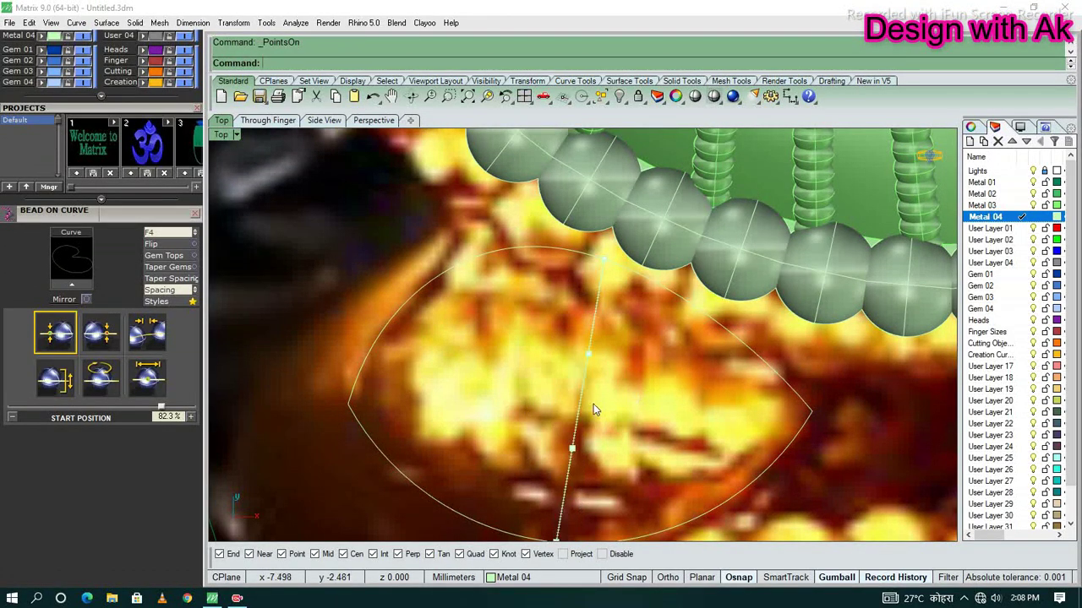
{"action": "left_click", "coordinate": [594, 411]}
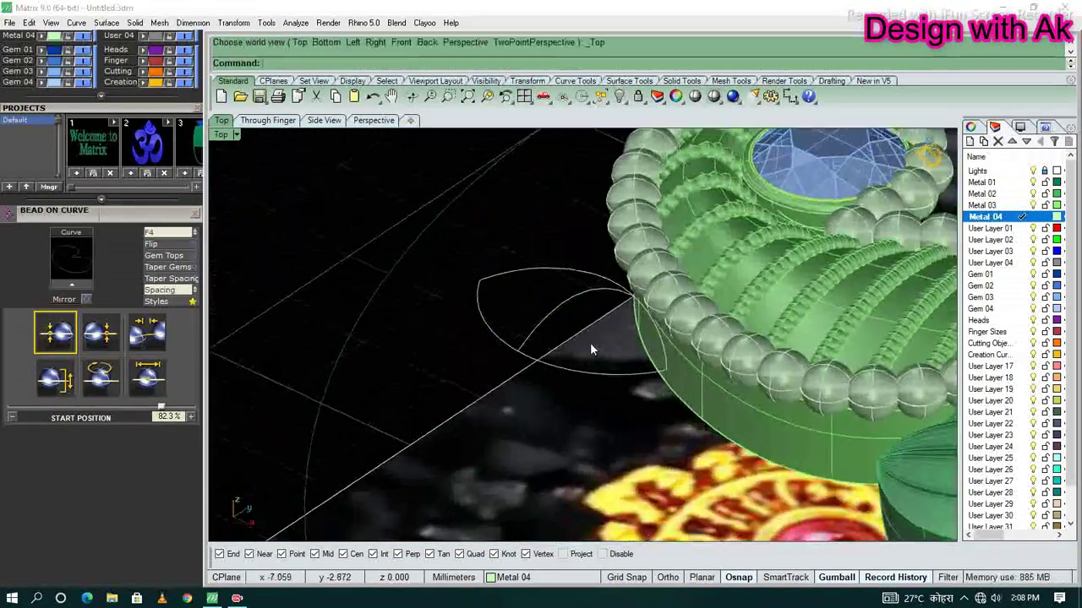
- Make the domed leaf surface from the curves and extrude it with BothSides=No
{"action": "scroll", "coordinate": [590, 342], "scroll_direction": "up", "scroll_amount": 3}
{"action": "scroll", "coordinate": [542, 351], "scroll_direction": "up", "scroll_amount": 3}
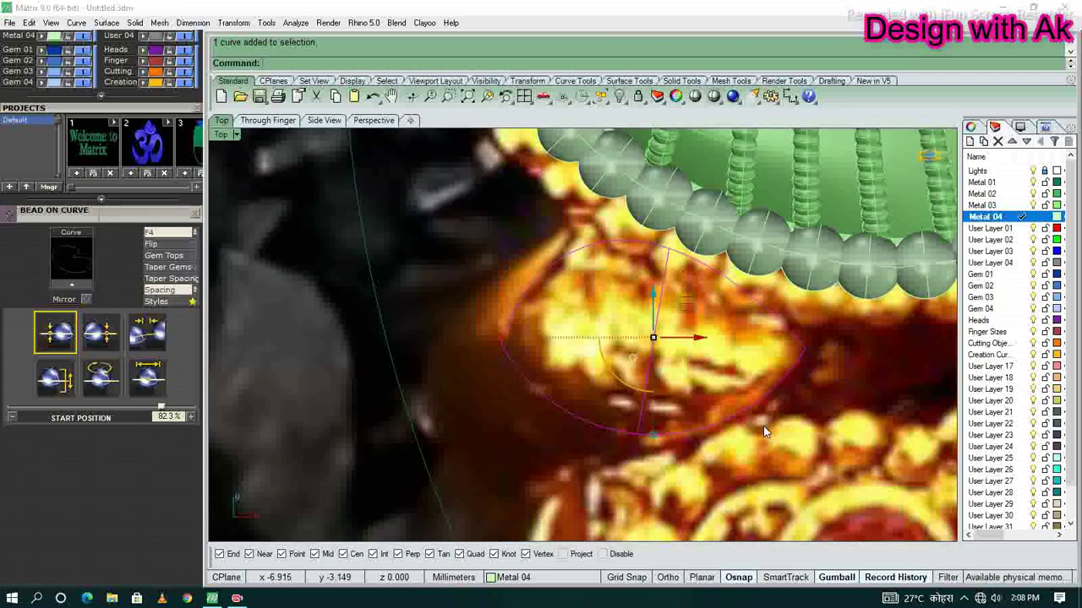
{"action": "key", "text": "Return"}
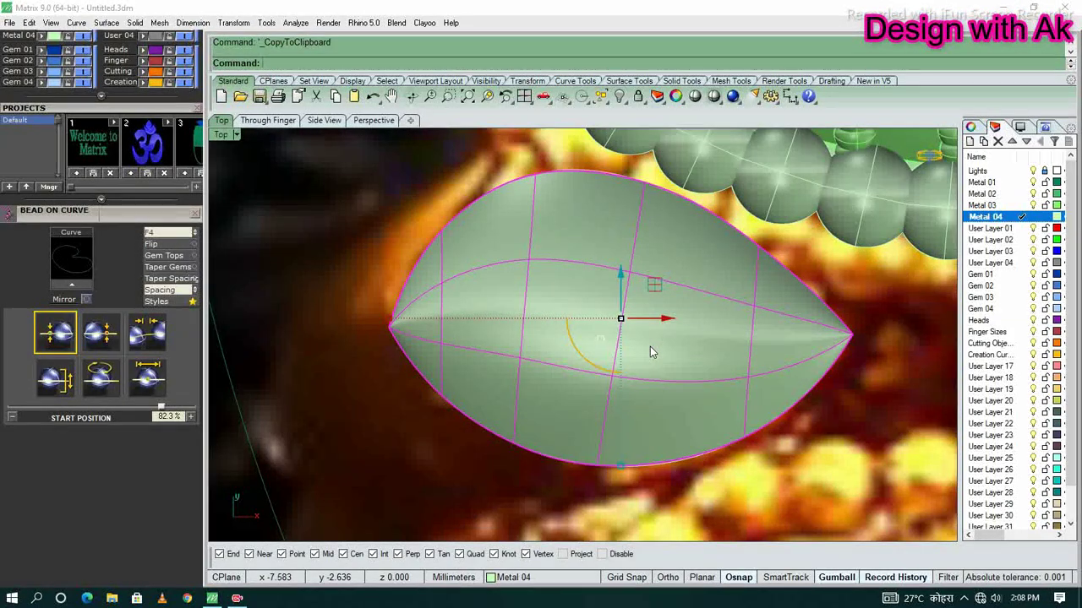
{"action": "type", "text": "b"}
{"action": "key", "text": "Return"}
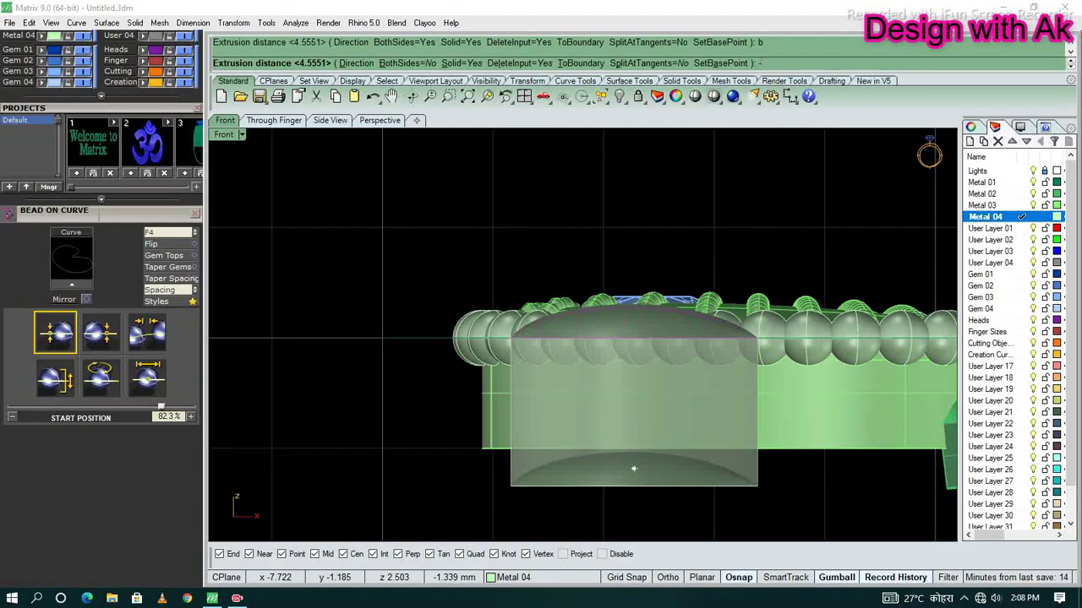
{"action": "left_click", "coordinate": [634, 469]}
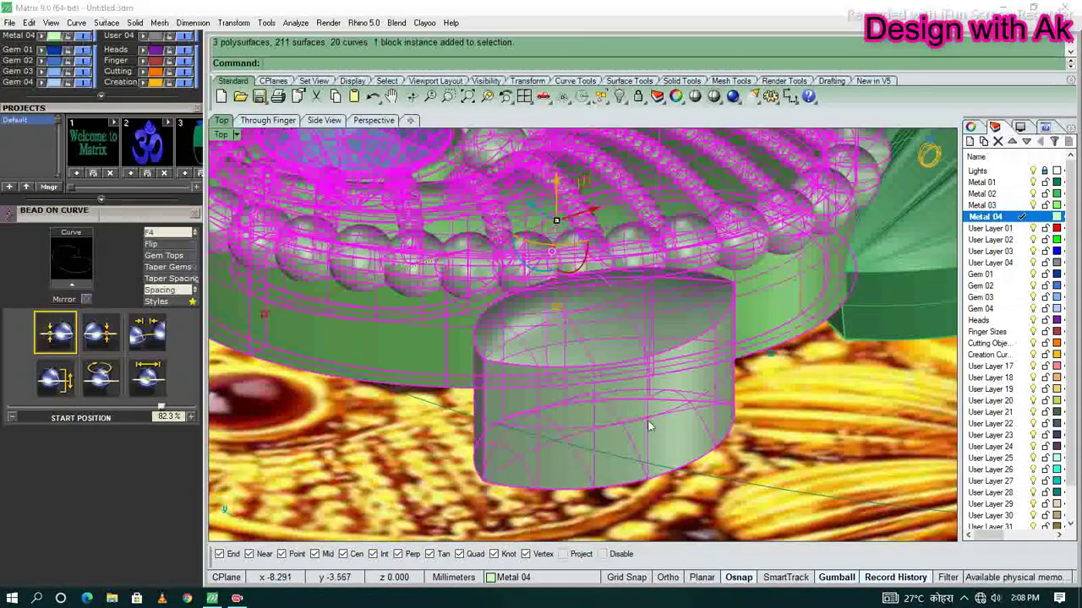
- Orbit around the new leaf solid, then return to top view with it selected
{"action": "left_click", "coordinate": [701, 418]}
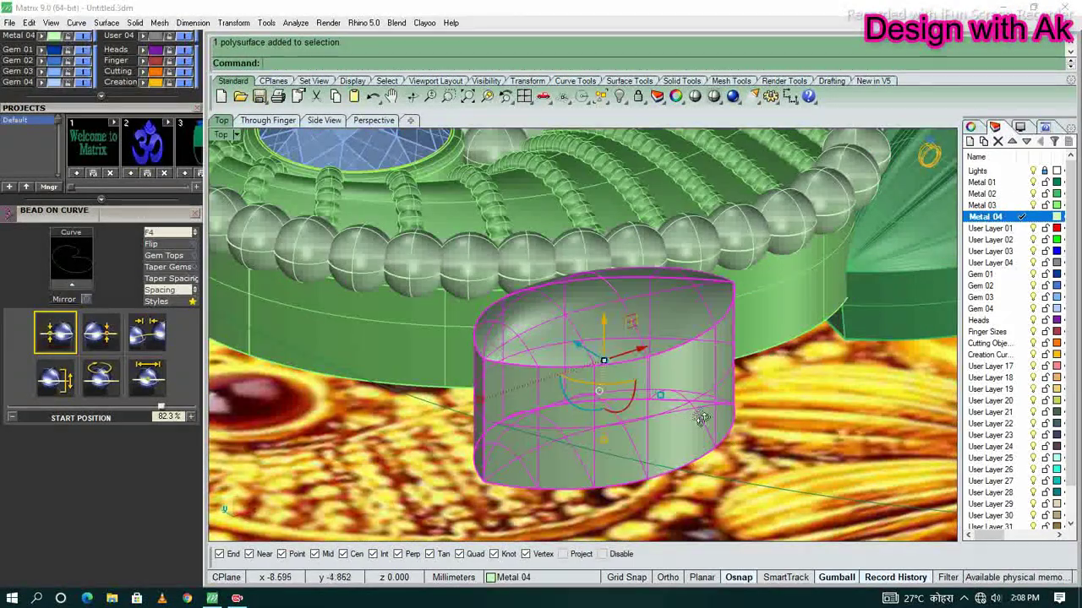
{"action": "right_click_drag", "start_coordinate": [701, 418], "coordinate": [774, 341]}
{"action": "key", "text": "ctrl+F1"}
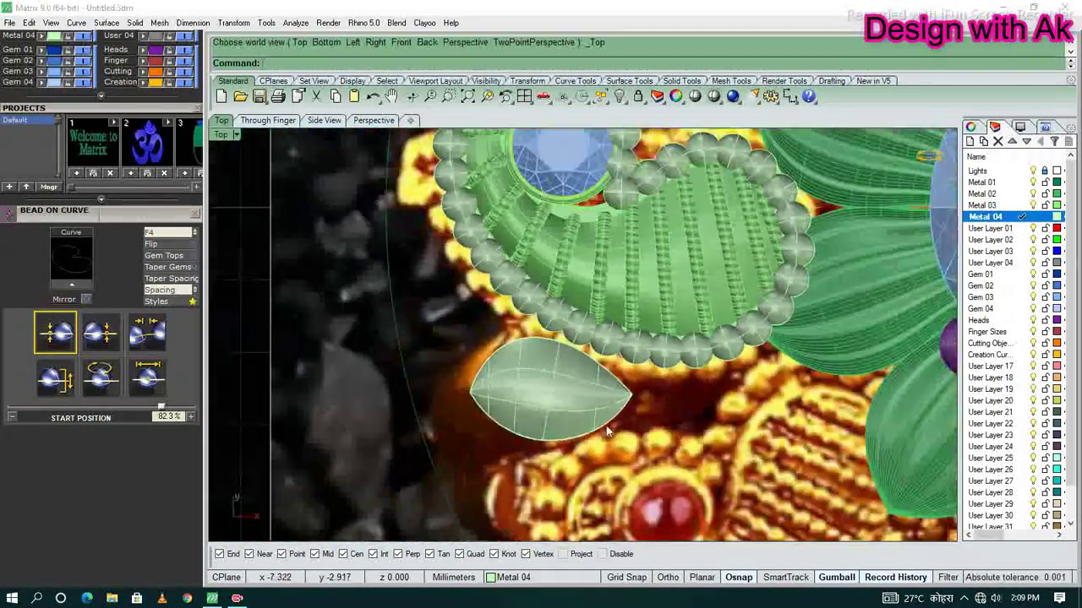
{"action": "left_click", "coordinate": [603, 389]}
{"action": "scroll", "coordinate": [603, 389], "scroll_direction": "up", "scroll_amount": 2}
{"action": "scroll", "coordinate": [604, 389], "scroll_direction": "up", "scroll_amount": 4}
- Extract lengthwise (U) isocurves from the leaf's domed surface
{"action": "scroll", "coordinate": [536, 369], "scroll_direction": "down", "scroll_amount": 3}
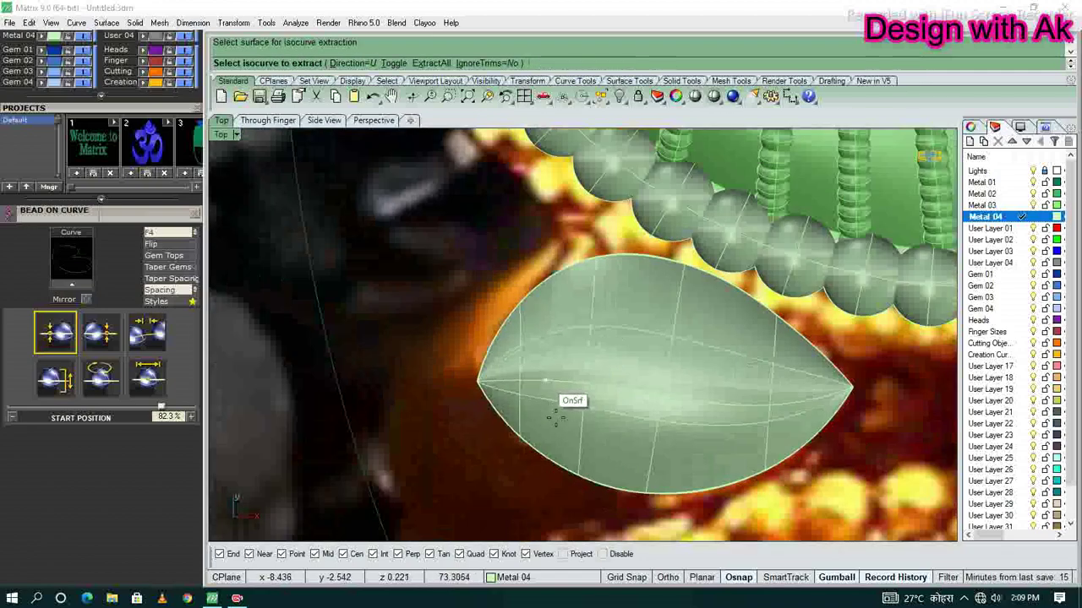
{"action": "scroll", "coordinate": [572, 394], "scroll_direction": "up", "scroll_amount": 3}
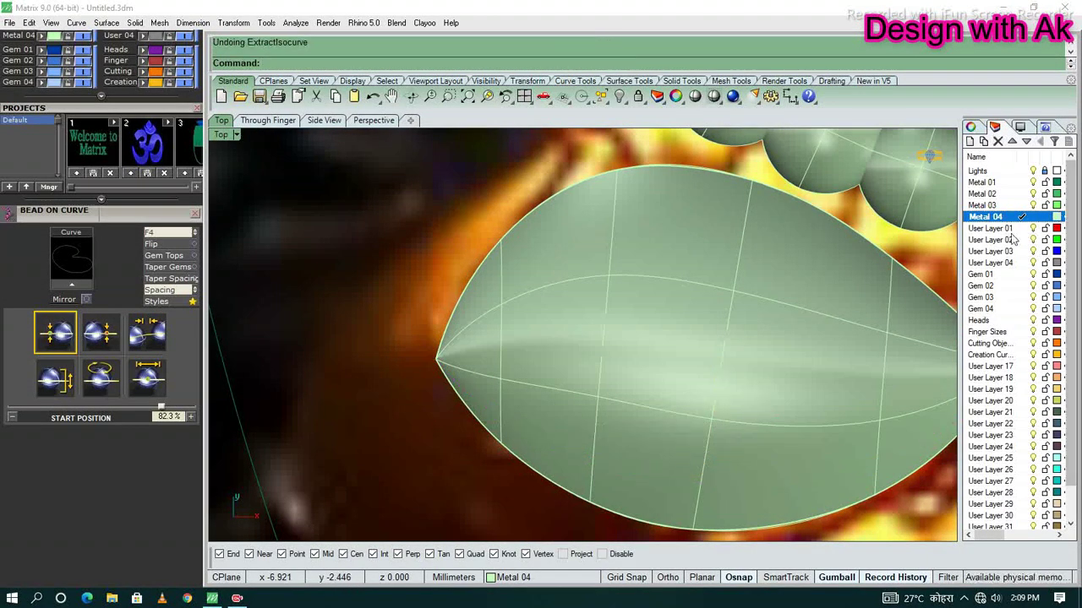
{"action": "left_click", "coordinate": [652, 459]}
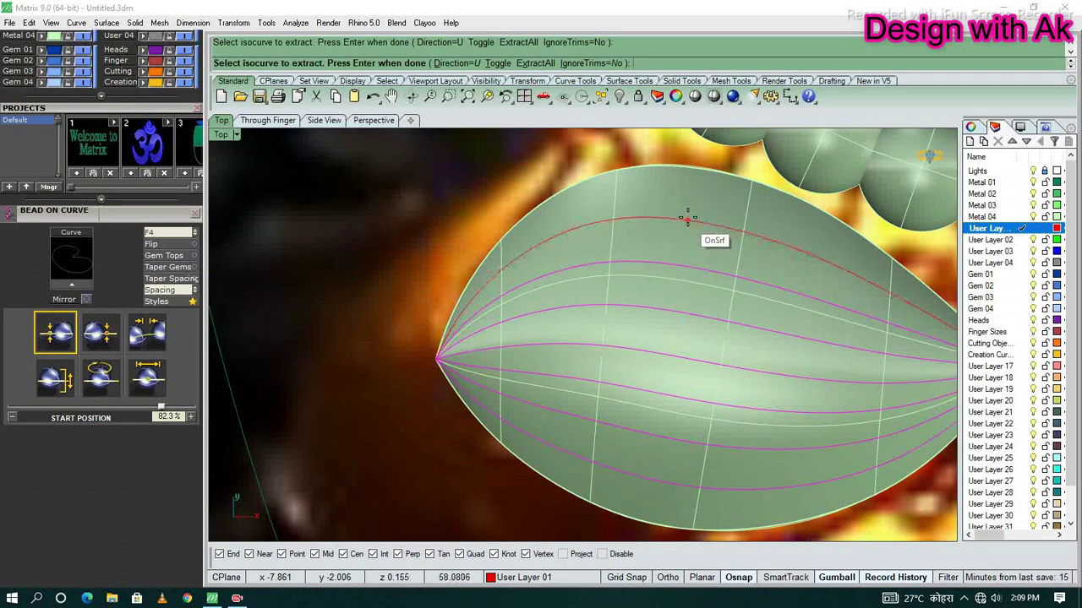
{"action": "key", "text": "Return"}
- Extract crosswise (V) isocurves from the leaf surface to complete the grid
{"action": "left_click", "coordinate": [573, 323]}
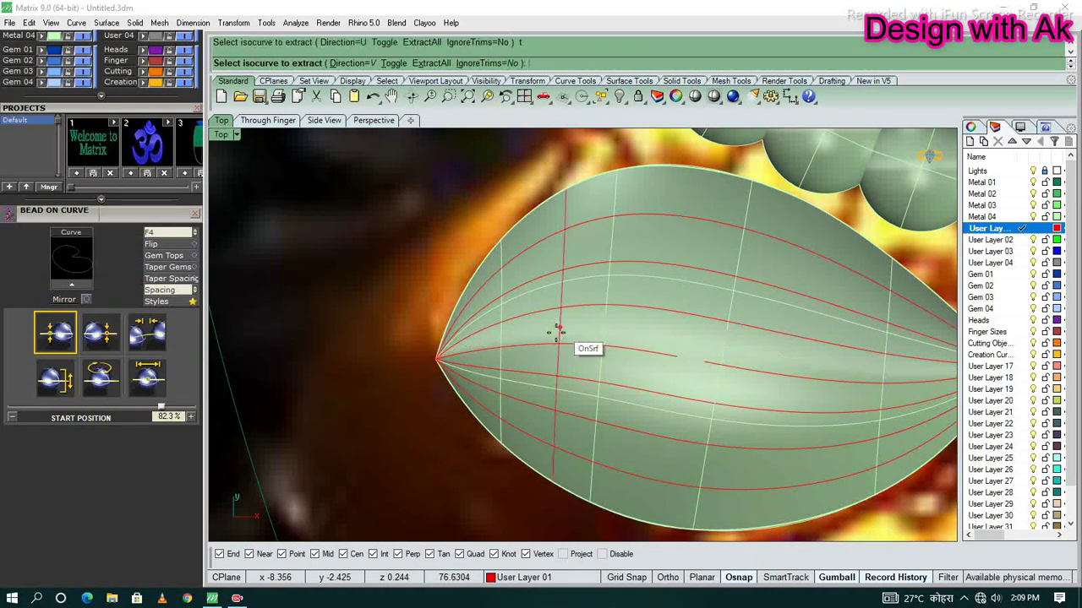
{"action": "scroll", "coordinate": [557, 331], "scroll_direction": "up", "scroll_amount": 2}
{"action": "scroll", "coordinate": [557, 351], "scroll_direction": "down", "scroll_amount": 3}
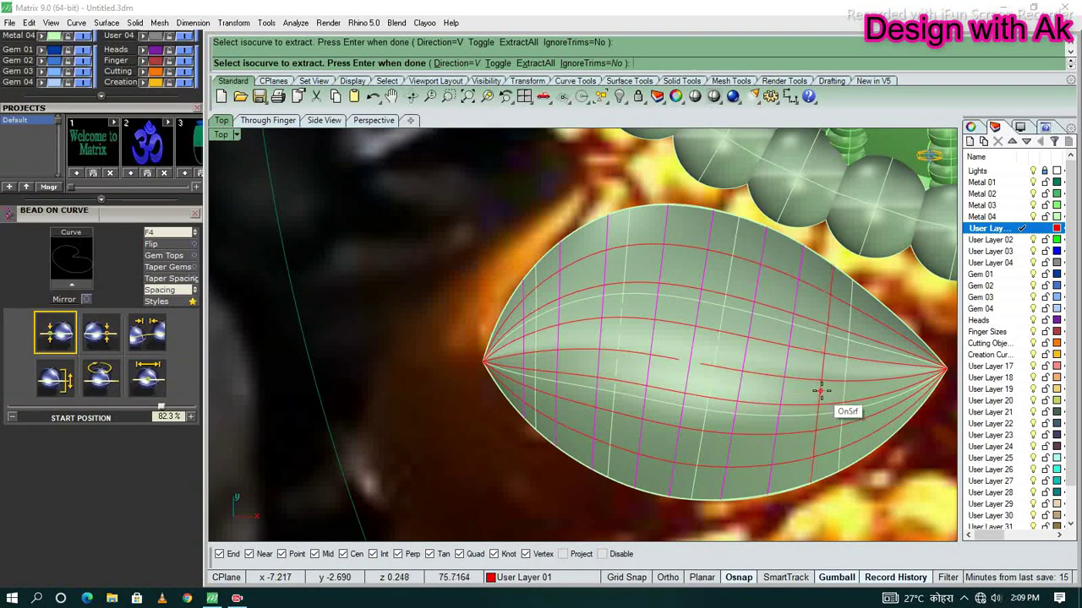
{"action": "scroll", "coordinate": [862, 389], "scroll_direction": "up", "scroll_amount": 3}
{"action": "key", "text": "Return"}
{"action": "scroll", "coordinate": [860, 394], "scroll_direction": "down", "scroll_amount": 5}
- Window-select the leaf's extracted grid curves and deselect the leaf solid, keeping only curves
{"action": "right_click_drag", "start_coordinate": [755, 401], "coordinate": [670, 366], "text": "ctrl+shift"}
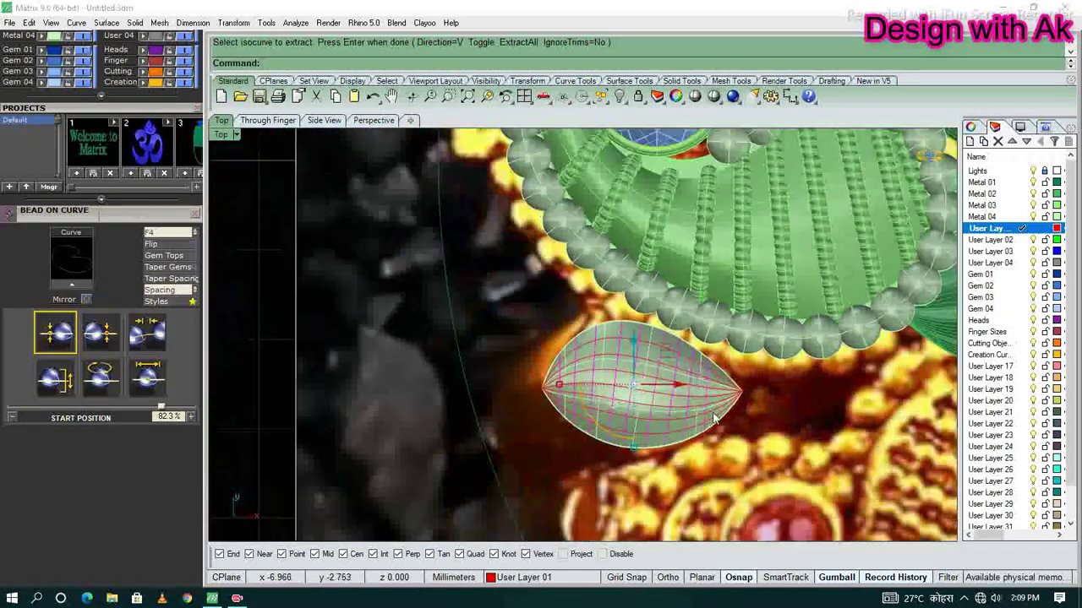
{"action": "key", "text": "Home"}
{"action": "scroll", "coordinate": [747, 354], "scroll_direction": "up", "scroll_amount": 3}
{"action": "left_click", "coordinate": [738, 321]}
{"action": "scroll", "coordinate": [739, 321], "scroll_direction": "down", "scroll_amount": 3}
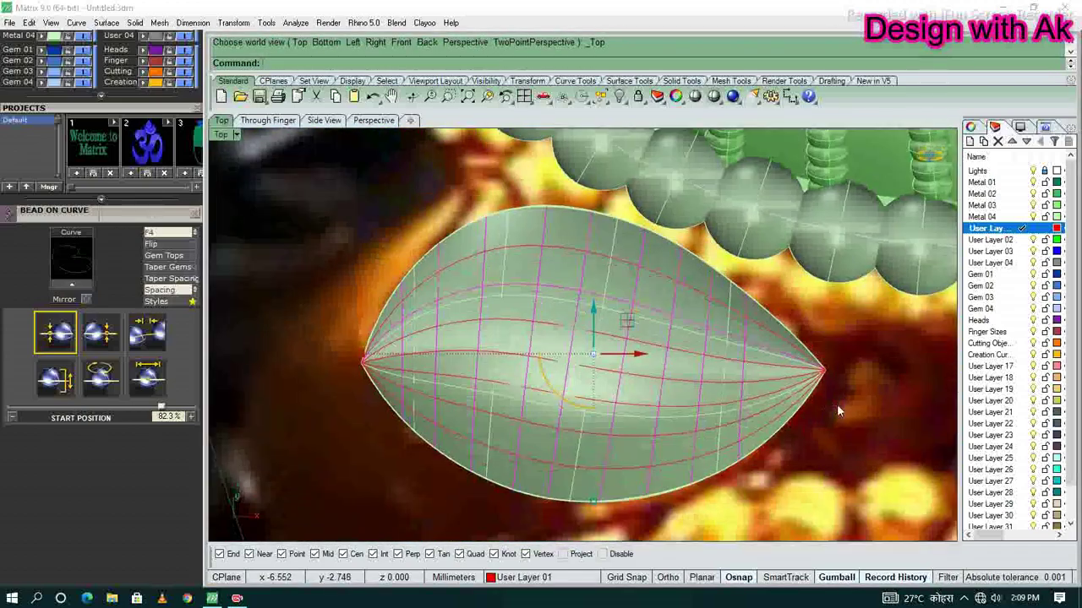
{"action": "scroll", "coordinate": [837, 404], "scroll_direction": "up", "scroll_amount": 3}
{"action": "left_click_drag", "start_coordinate": [718, 448], "coordinate": [795, 526], "text": "ctrl"}
{"action": "scroll", "coordinate": [744, 355], "scroll_direction": "up", "scroll_amount": 3}
{"action": "scroll", "coordinate": [737, 336], "scroll_direction": "down", "scroll_amount": 3}
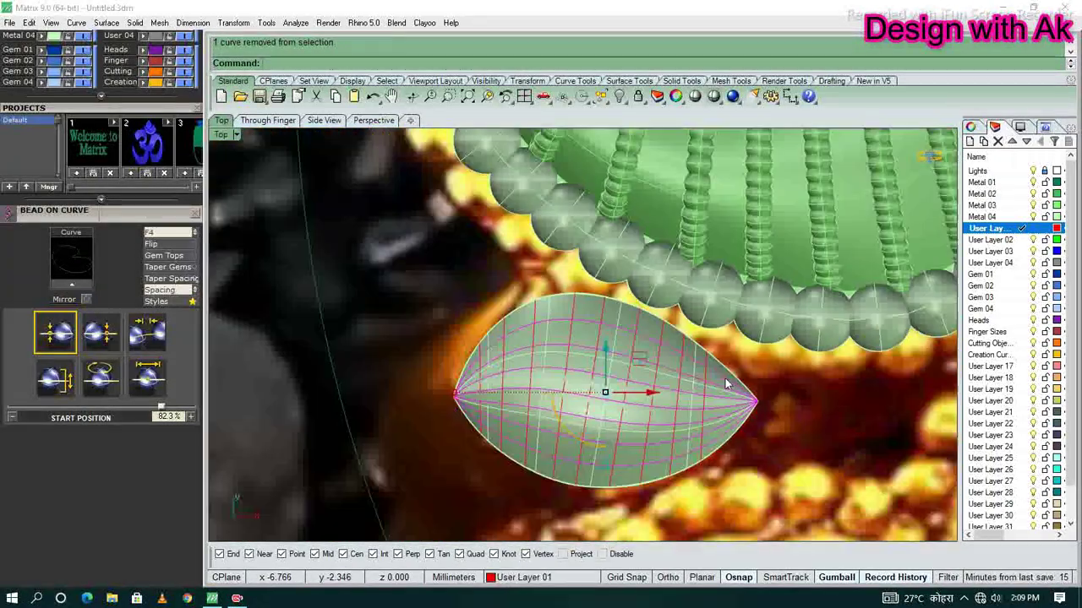
{"action": "scroll", "coordinate": [680, 450], "scroll_direction": "up", "scroll_amount": 3}
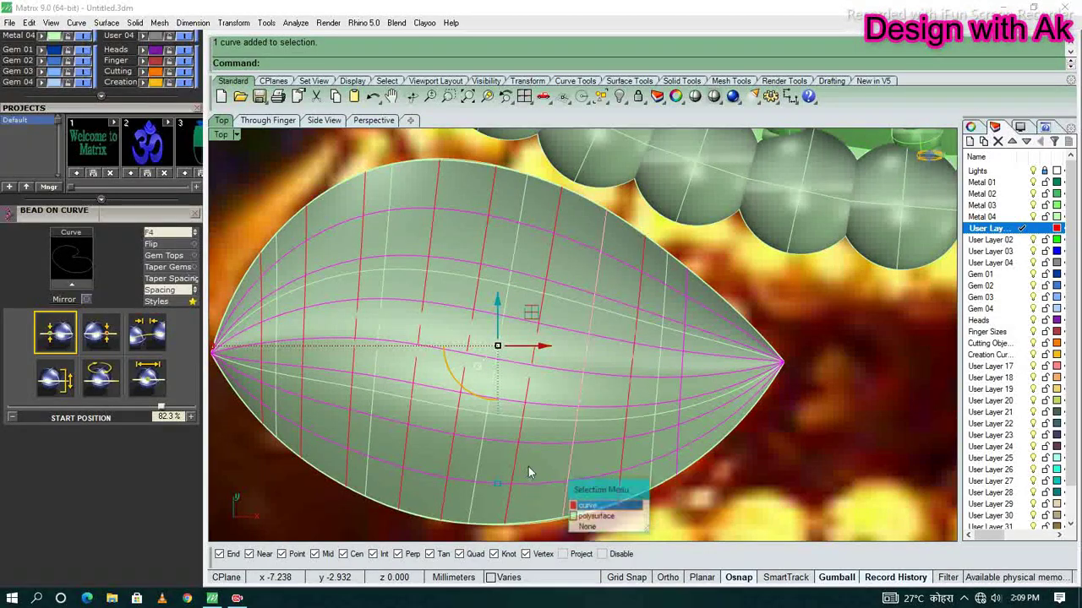
{"action": "scroll", "coordinate": [743, 486], "scroll_direction": "down", "scroll_amount": 3}
{"action": "left_click_drag", "start_coordinate": [765, 495], "coordinate": [471, 412], "text": "ctrl"}
{"action": "scroll", "coordinate": [755, 471], "scroll_direction": "up", "scroll_amount": 3}
{"action": "scroll", "coordinate": [757, 437], "scroll_direction": "down", "scroll_amount": 2}
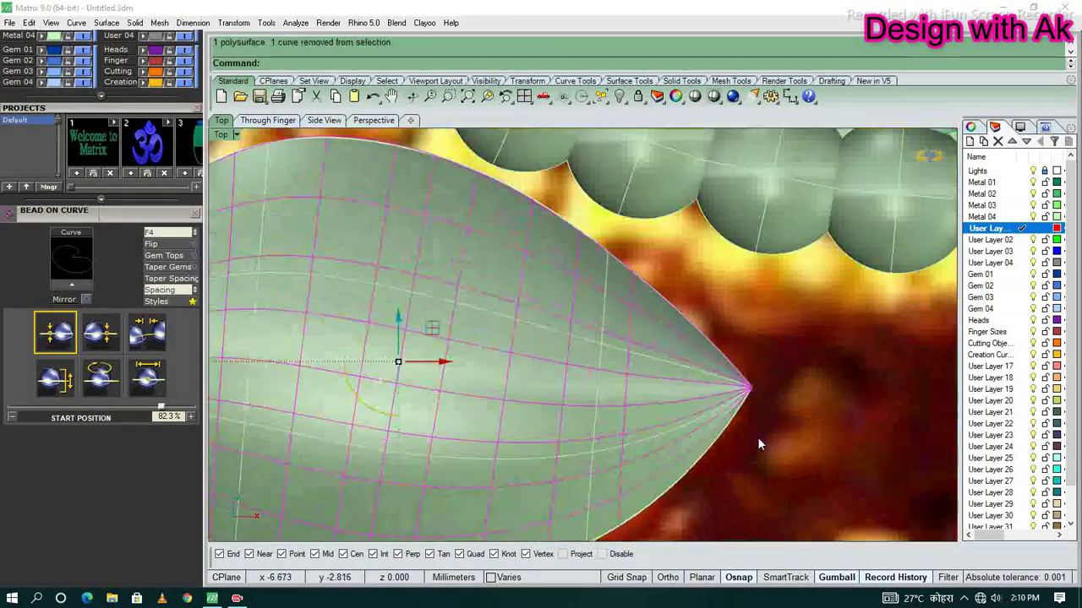
{"action": "scroll", "coordinate": [735, 328], "scroll_direction": "up", "scroll_amount": 2}
{"action": "scroll", "coordinate": [773, 402], "scroll_direction": "down", "scroll_amount": 3}
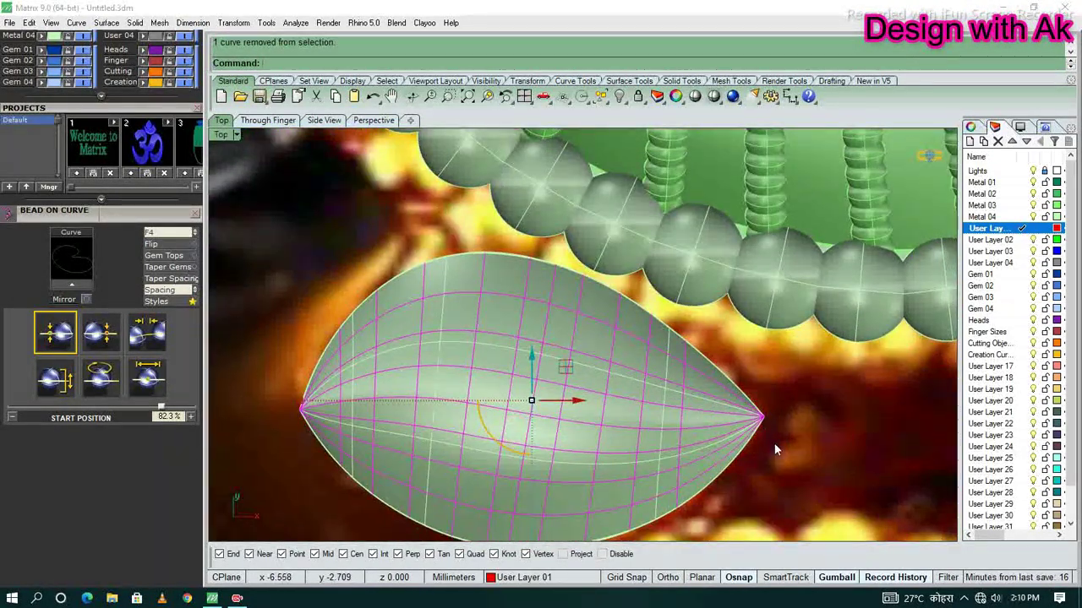
- Start Pipe with Cap=Flat and group the selected grid curves
{"action": "right_click", "coordinate": [774, 443]}
{"action": "left_click", "coordinate": [413, 64]}
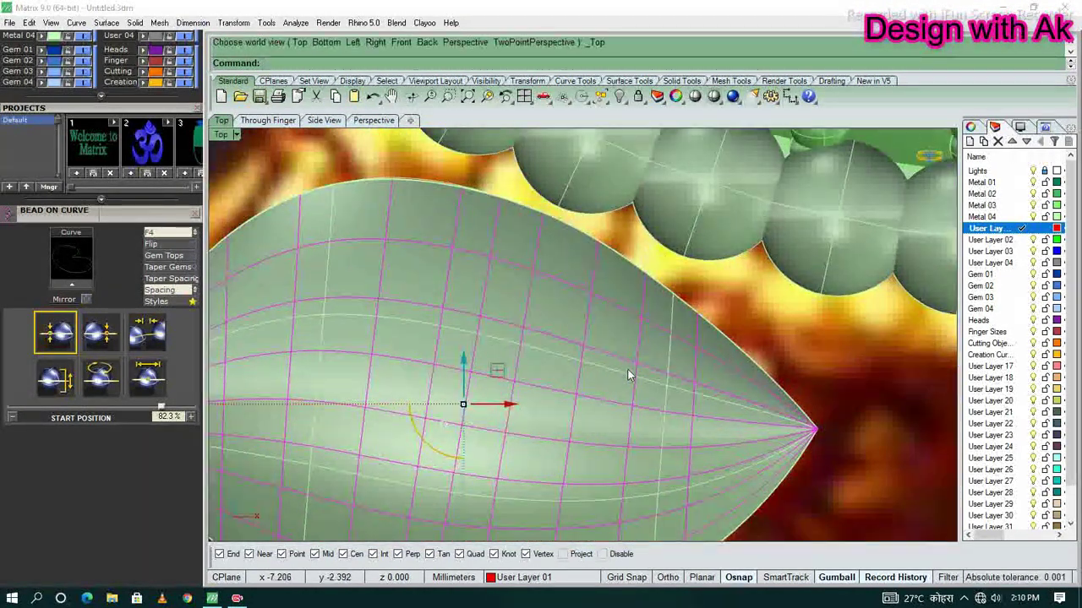
{"action": "key", "text": "ctrl+g"}
{"action": "scroll", "coordinate": [786, 393], "scroll_direction": "down", "scroll_amount": 3}
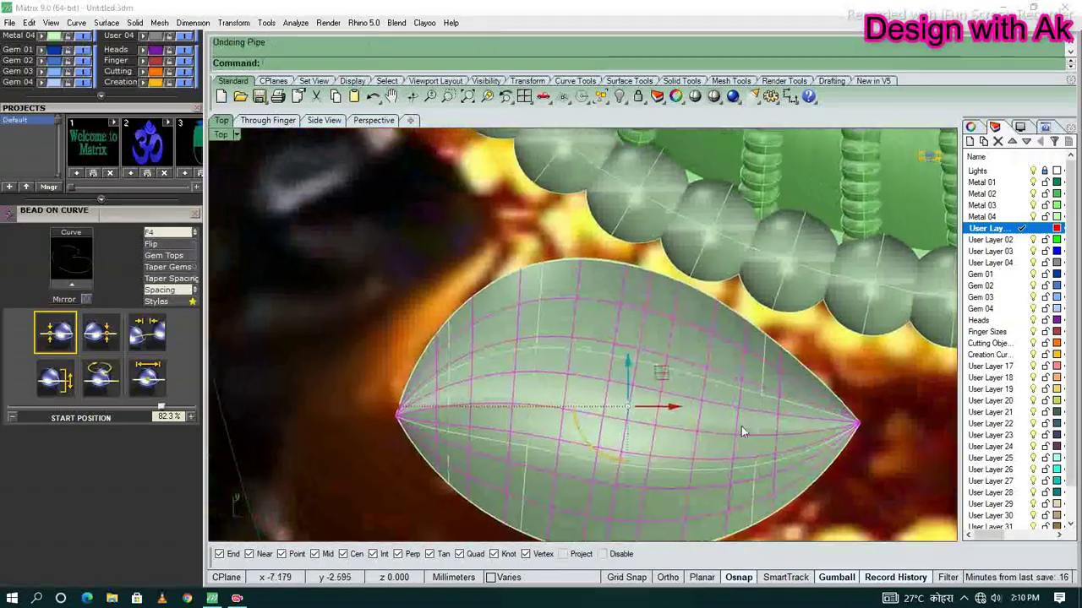
{"action": "type", "text": ".05"}
{"action": "key", "text": "Return"}
{"action": "scroll", "coordinate": [674, 367], "scroll_direction": "up", "scroll_amount": 2}
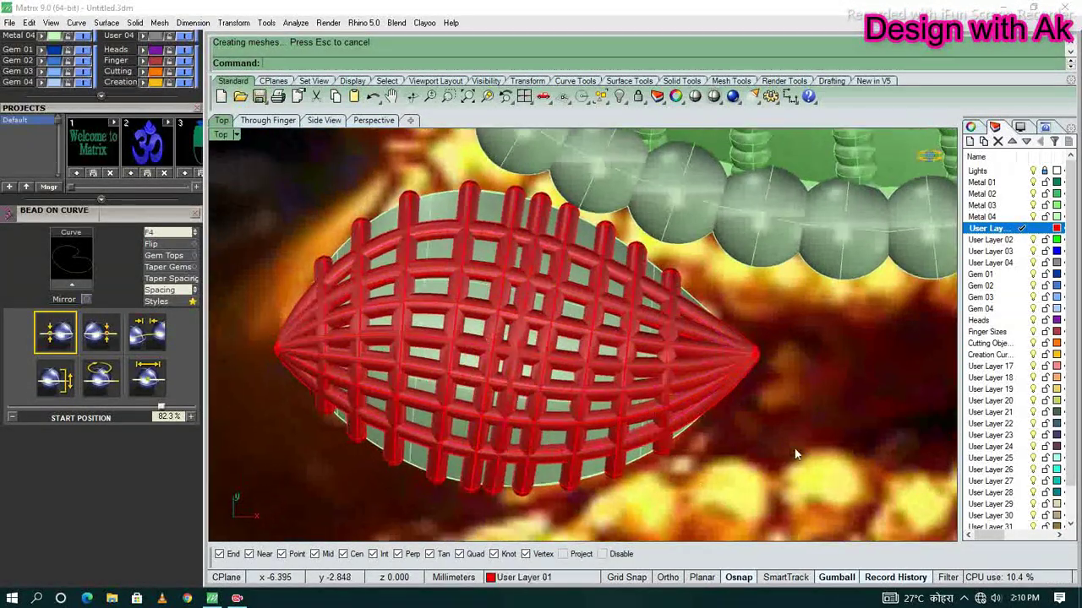
{"action": "left_click", "coordinate": [590, 463]}
{"action": "scroll", "coordinate": [590, 463], "scroll_direction": "up", "scroll_amount": 3}
{"action": "scroll", "coordinate": [589, 463], "scroll_direction": "down", "scroll_amount": 3}
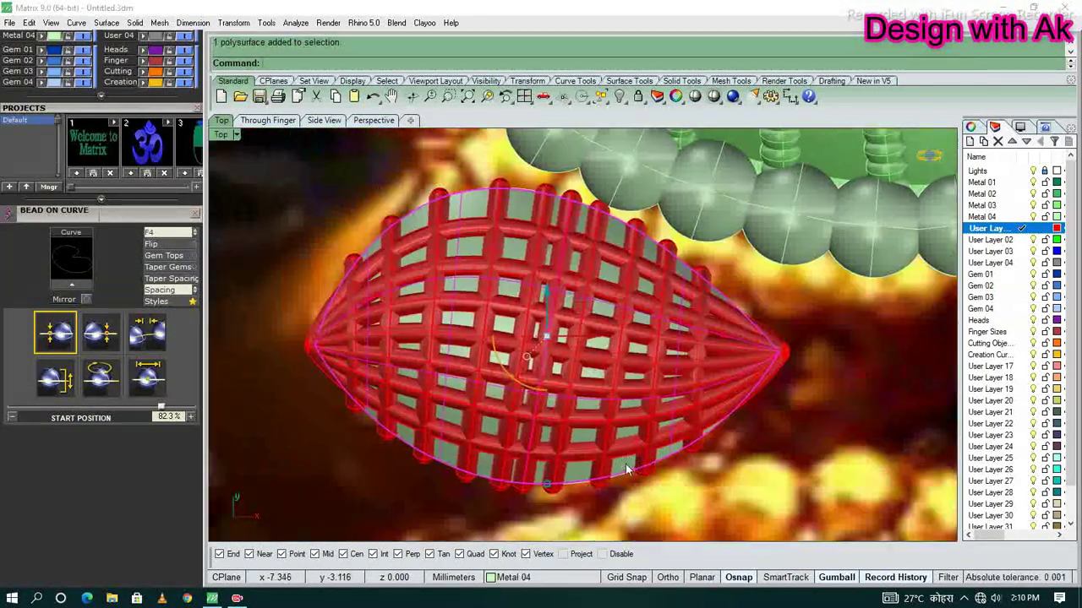
{"action": "scroll", "coordinate": [691, 471], "scroll_direction": "up", "scroll_amount": 2}
{"action": "scroll", "coordinate": [697, 505], "scroll_direction": "down", "scroll_amount": 3}
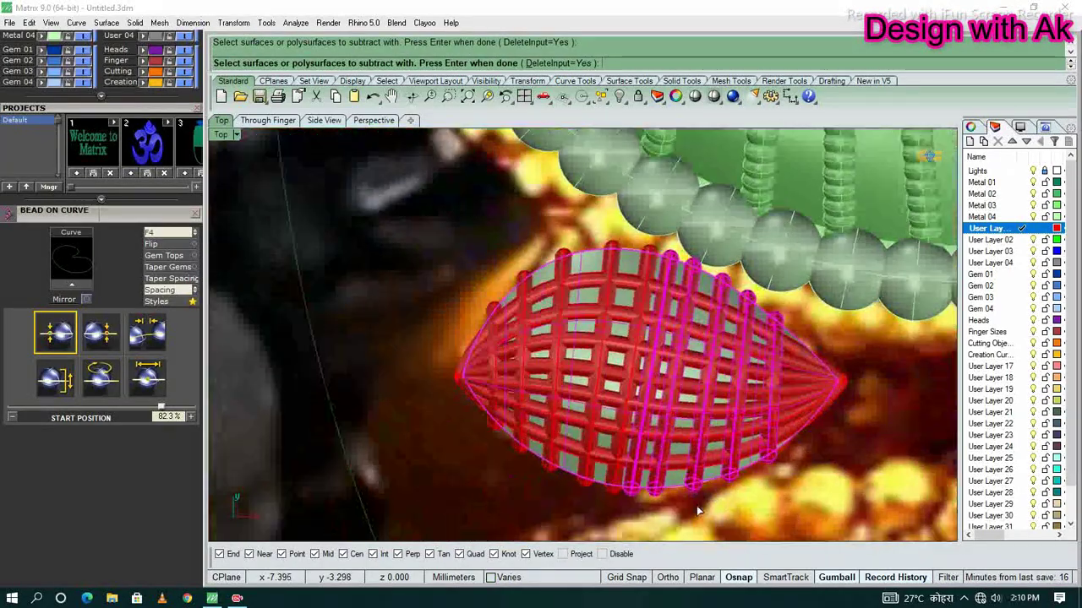
{"action": "scroll", "coordinate": [632, 509], "scroll_direction": "up", "scroll_amount": 4}
{"action": "scroll", "coordinate": [583, 465], "scroll_direction": "up", "scroll_amount": 1}
{"action": "scroll", "coordinate": [583, 465], "scroll_direction": "down", "scroll_amount": 2}
{"action": "key", "text": "Return"}
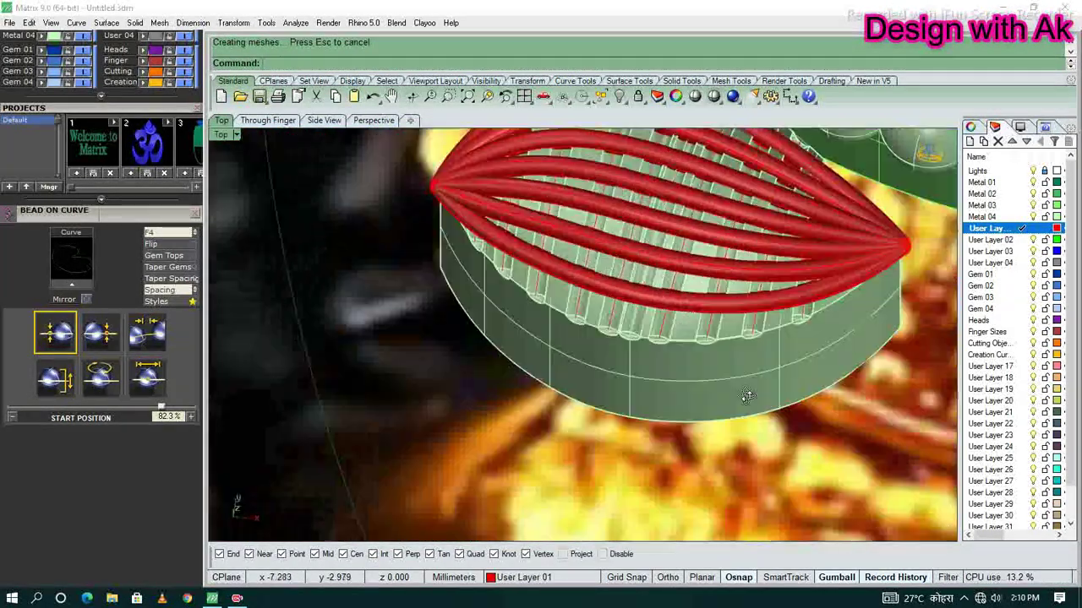
{"action": "right_click_drag", "start_coordinate": [736, 444], "coordinate": [733, 376]}
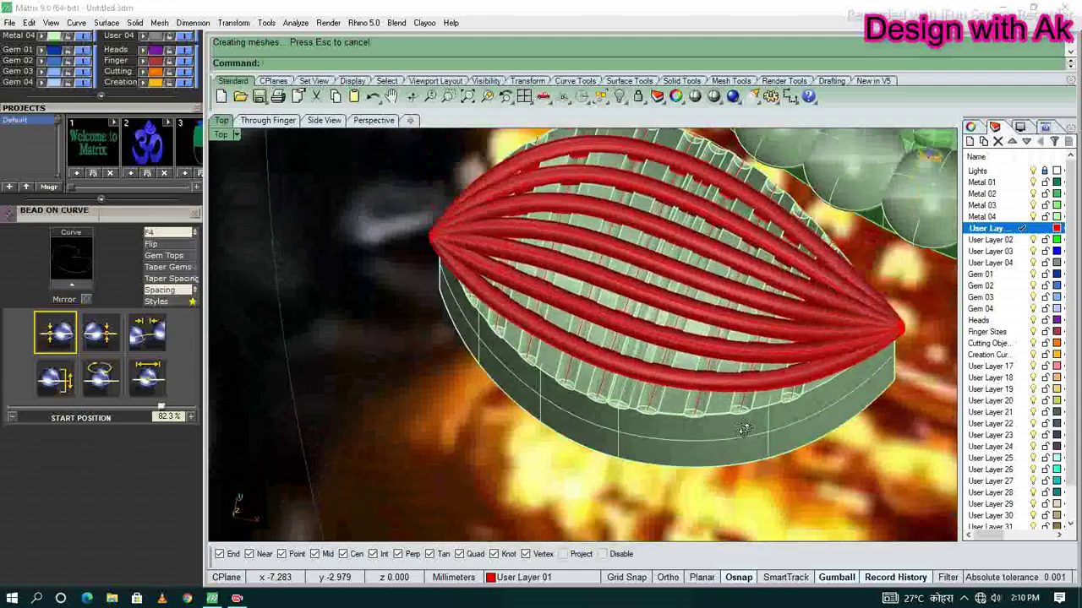
{"action": "scroll", "coordinate": [733, 375], "scroll_direction": "up", "scroll_amount": 2}
{"action": "left_click", "coordinate": [738, 430]}
{"action": "key", "text": "Return"}
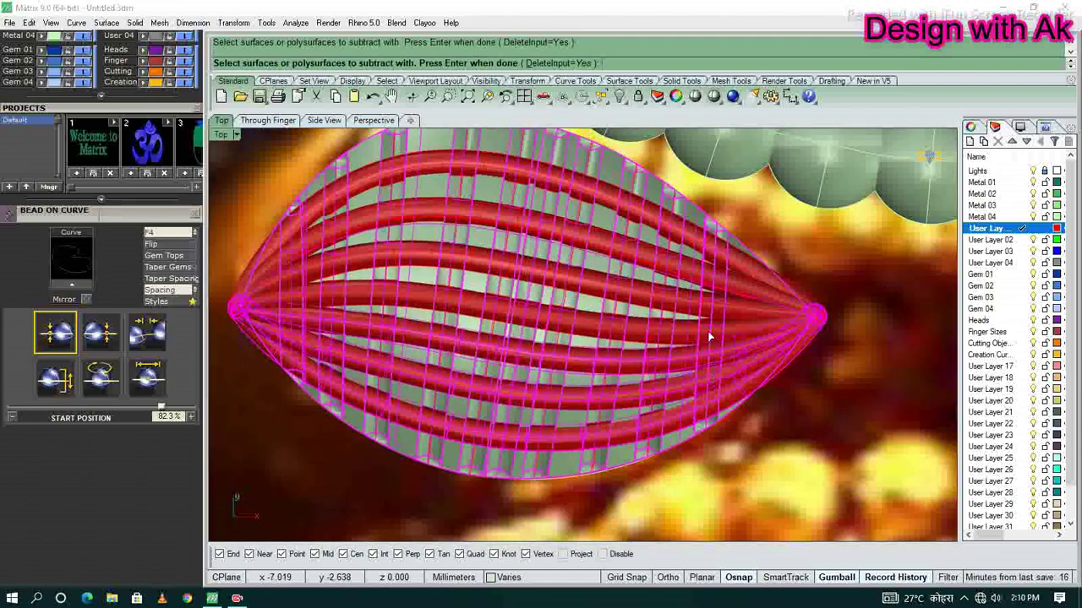
{"action": "left_click", "coordinate": [710, 337]}
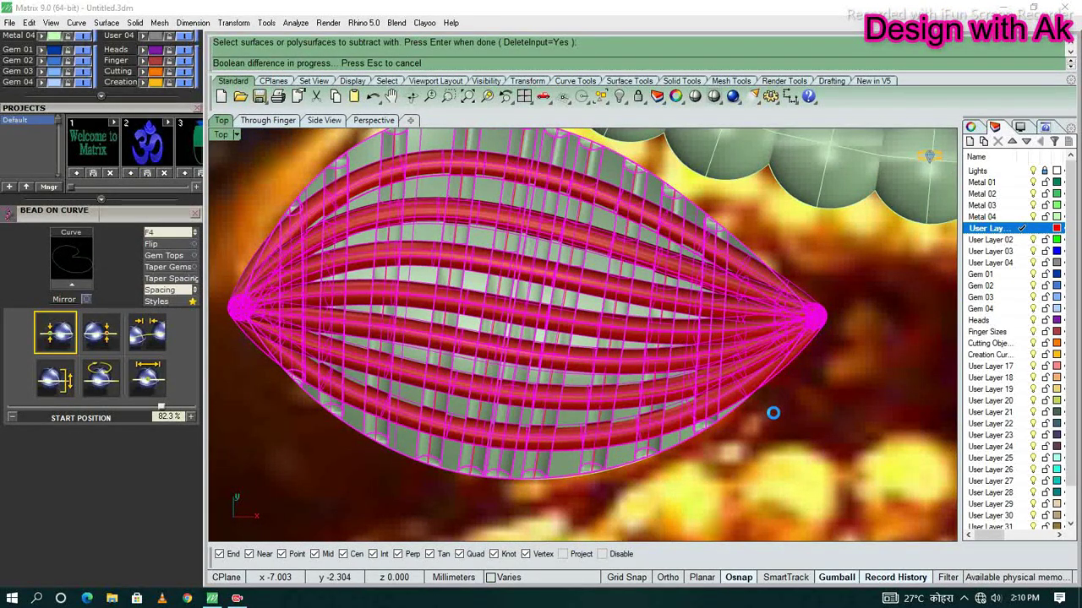
{"action": "key", "text": "ctrl+F2"}
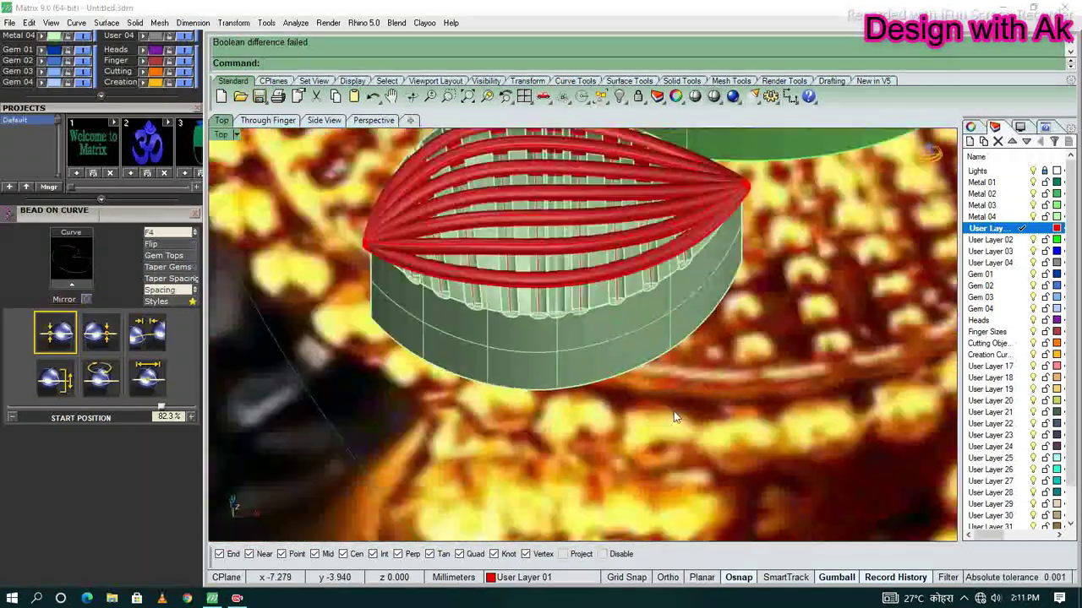
- BooleanDifference the red tubes out of the leaf band to carve the grooves
{"action": "key", "text": "ctrl+F1"}
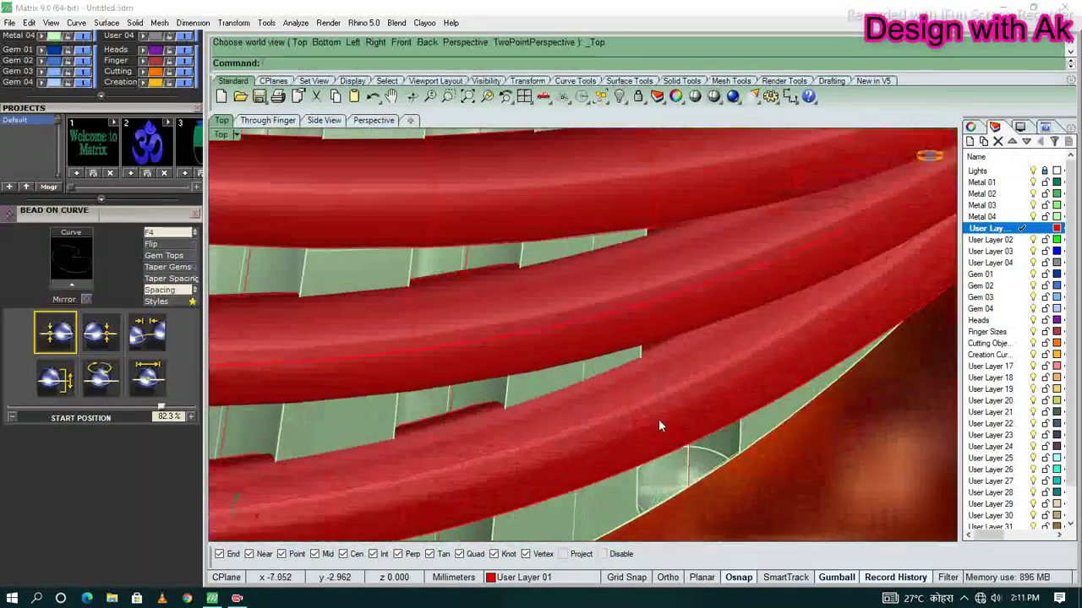
{"action": "left_click", "coordinate": [614, 405]}
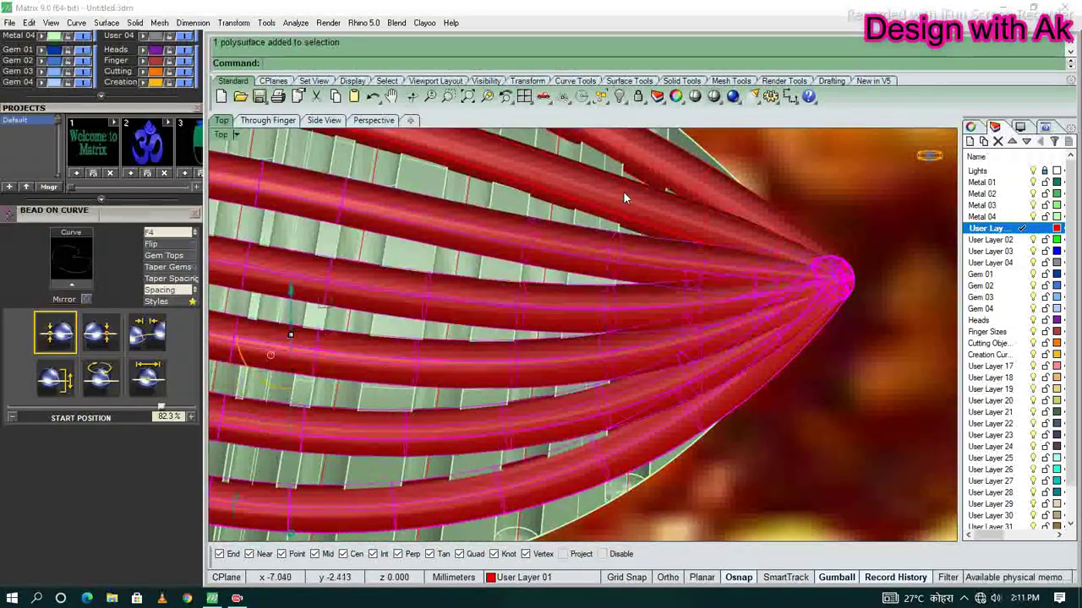
{"action": "key", "text": "ctrl+F2"}
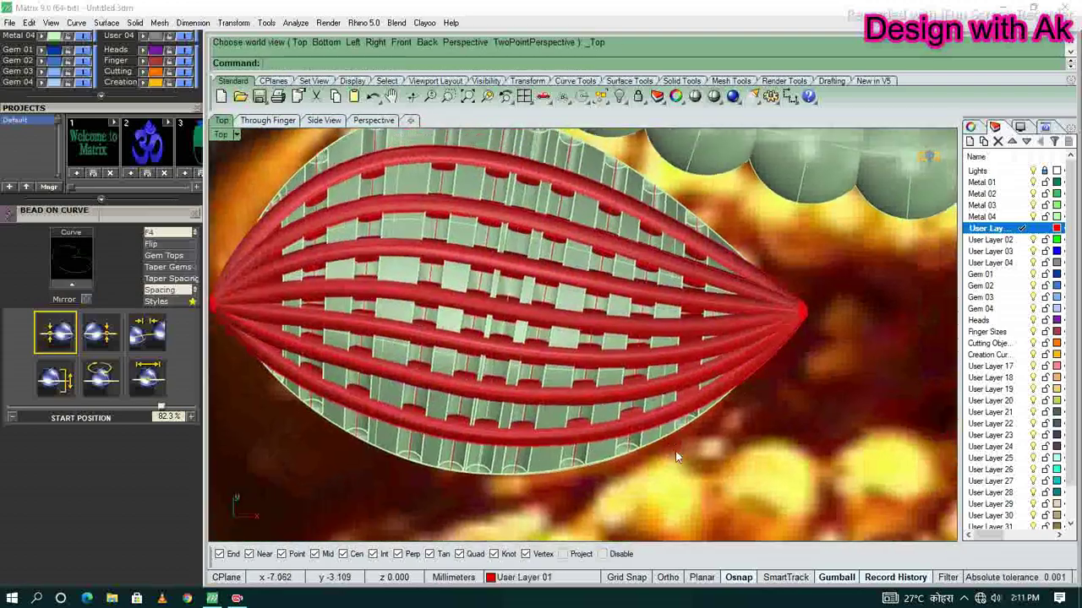
{"action": "key", "text": "Return"}
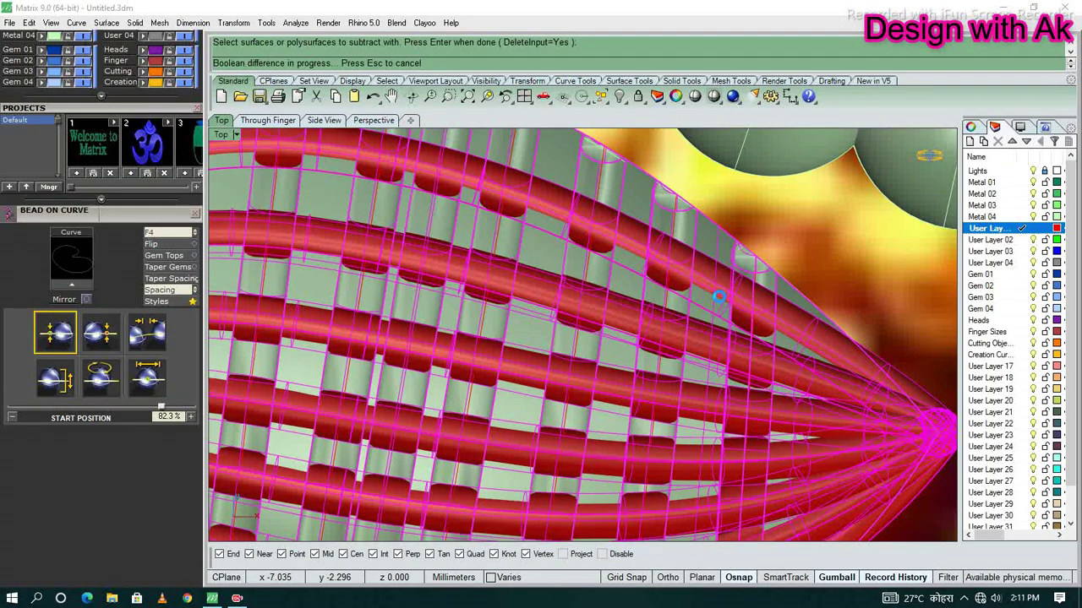
{"action": "key", "text": "ctrl+F1"}
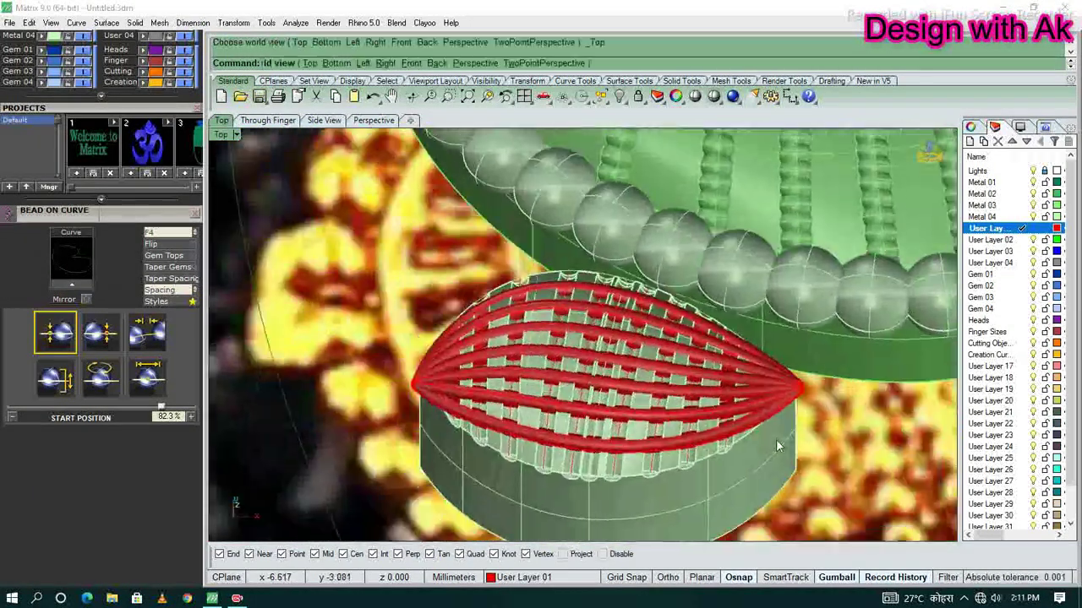
- Draw a Line across the tubes near the leaf tip
{"action": "type", "text": "line"}
{"action": "key", "text": "Return"}
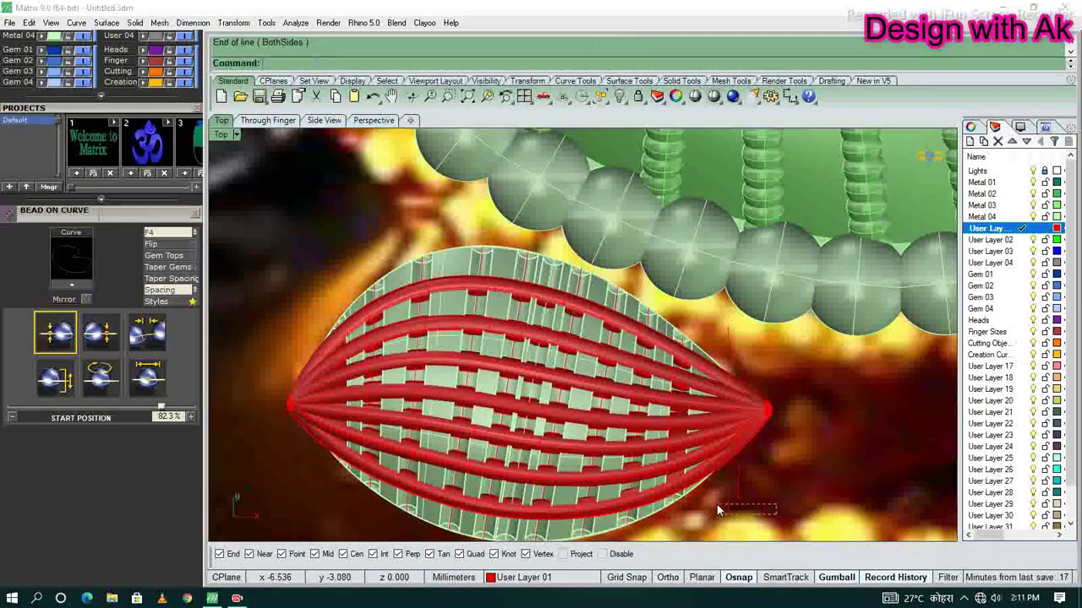
{"action": "left_click", "coordinate": [716, 505]}
{"action": "scroll", "coordinate": [748, 436], "scroll_direction": "up", "scroll_amount": 3}
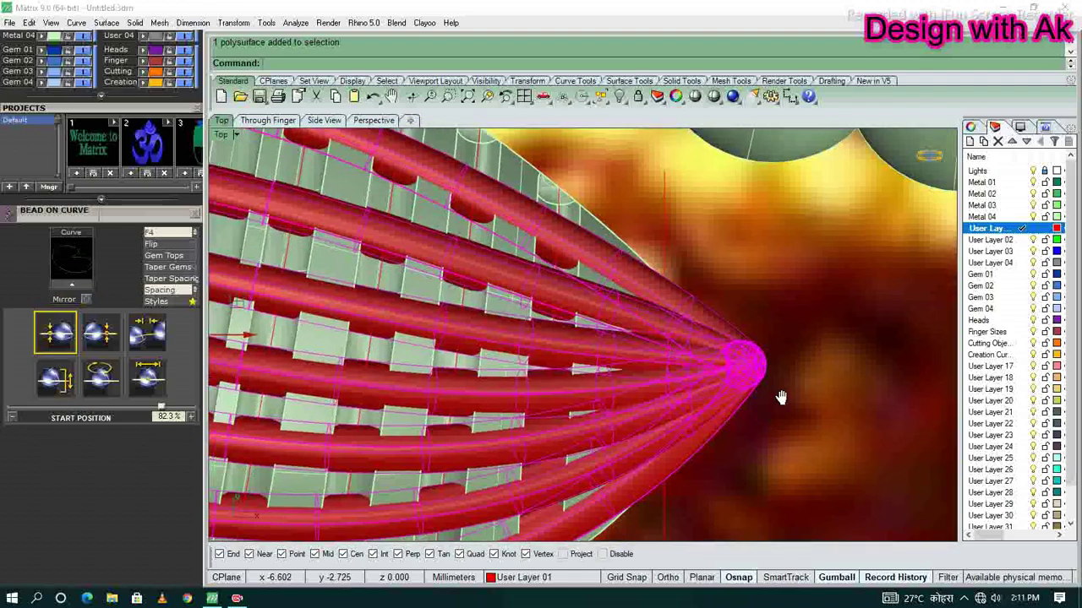
- Split a tube with the line and delete the cut-off tip piece
{"action": "type", "text": "split"}
{"action": "key", "text": "Return"}
{"action": "key", "text": "Return"}
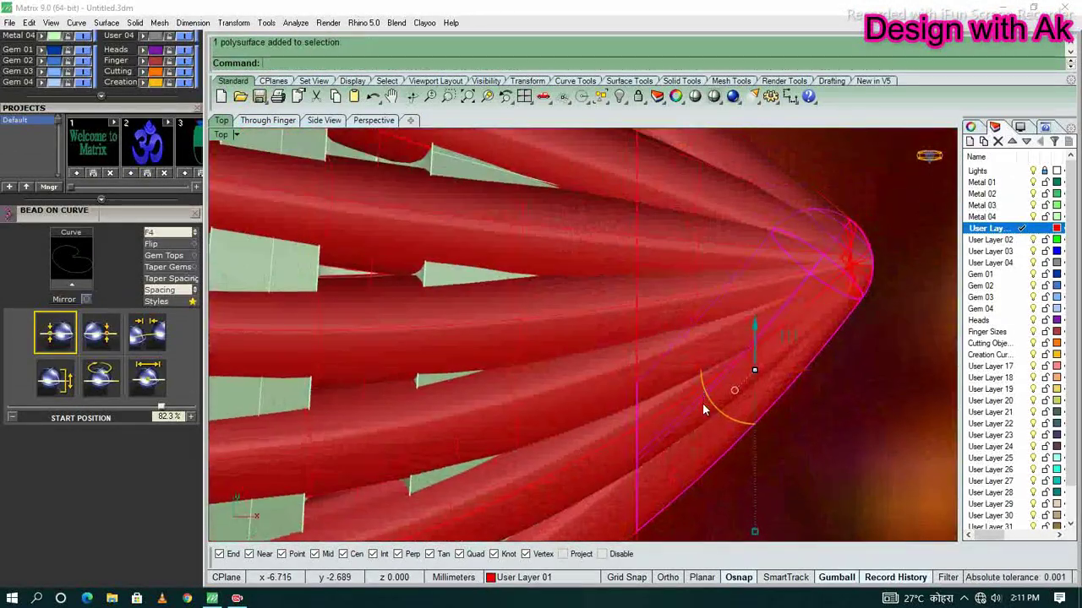
{"action": "left_click", "coordinate": [710, 298]}
{"action": "left_click", "coordinate": [743, 323]}
{"action": "key", "text": "Delete"}
- Select the tubes at the tip and split all seven tubes at the line
{"action": "left_click", "coordinate": [720, 359]}
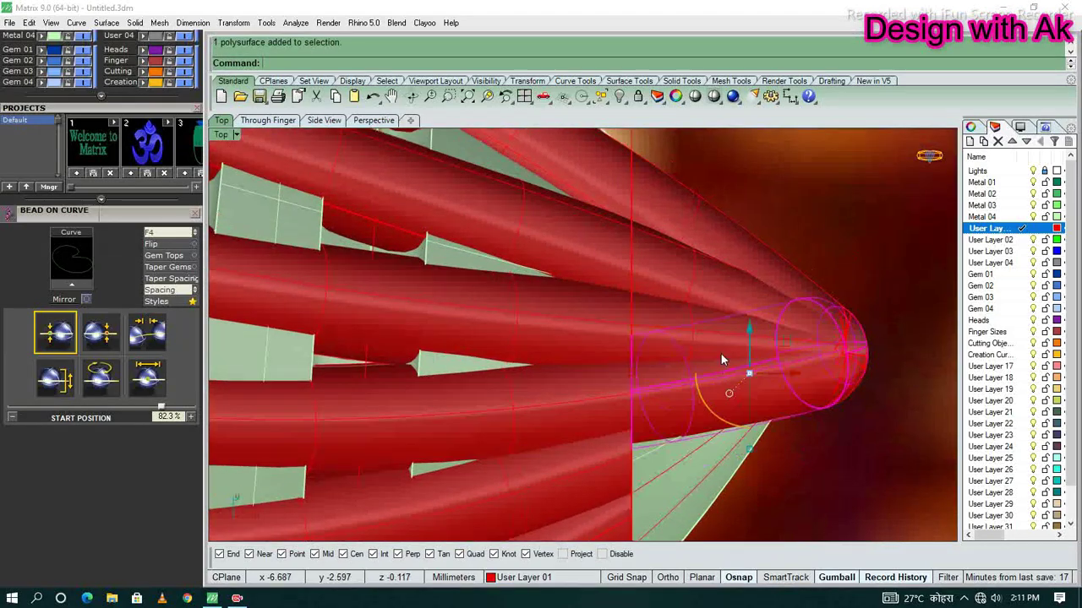
{"action": "scroll", "coordinate": [795, 365], "scroll_direction": "down", "scroll_amount": 3}
{"action": "scroll", "coordinate": [888, 447], "scroll_direction": "down", "scroll_amount": 2}
{"action": "left_click", "coordinate": [891, 444]}
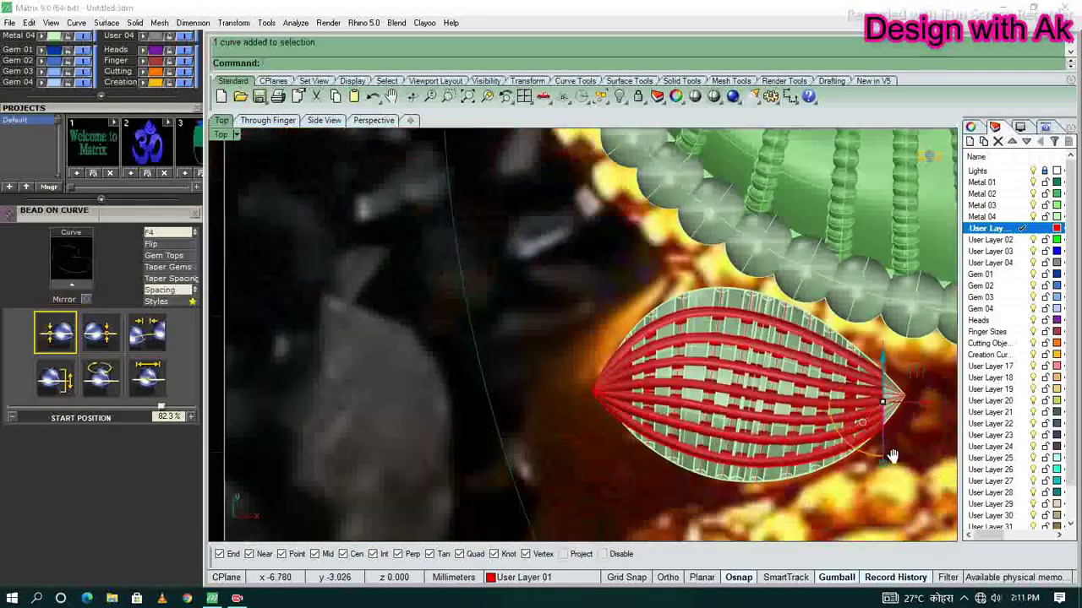
{"action": "scroll", "coordinate": [888, 454], "scroll_direction": "up", "scroll_amount": 5}
{"action": "right_click_drag", "start_coordinate": [653, 449], "coordinate": [620, 460]}
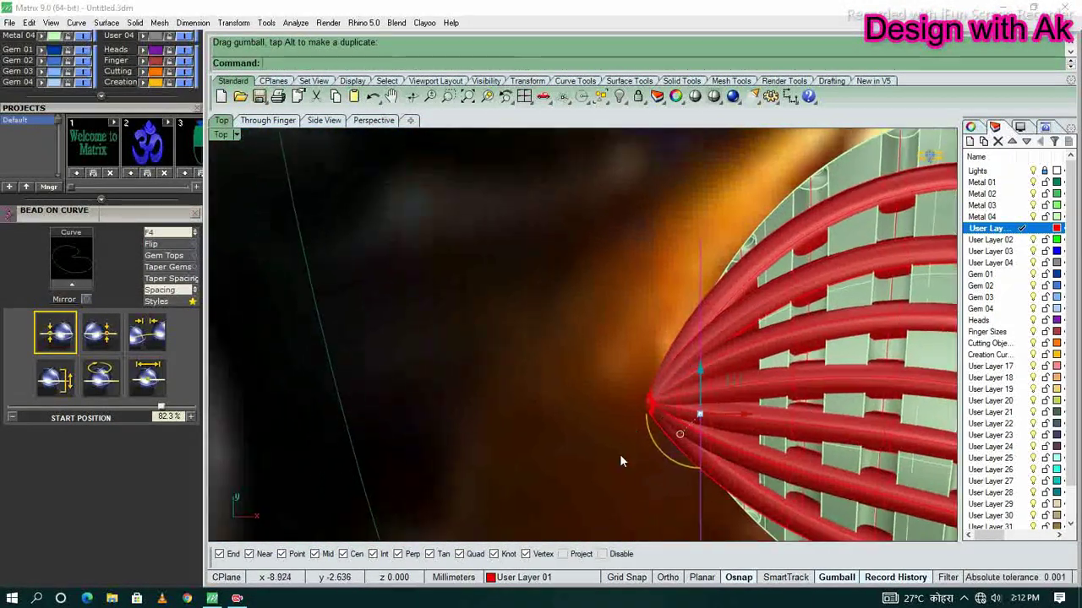
{"action": "type", "text": "SS"}
{"action": "key", "text": "Return"}
{"action": "scroll", "coordinate": [693, 385], "scroll_direction": "down", "scroll_amount": 2}
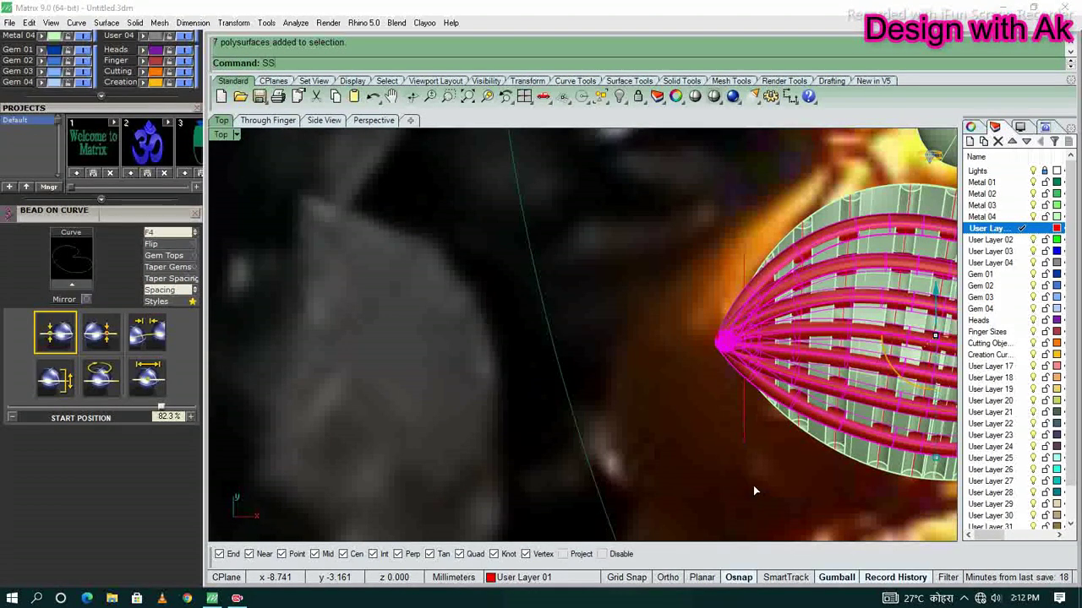
- From the top view, select the band's surfaces among the overlapping objects
{"action": "scroll", "coordinate": [717, 353], "scroll_direction": "up", "scroll_amount": 3}
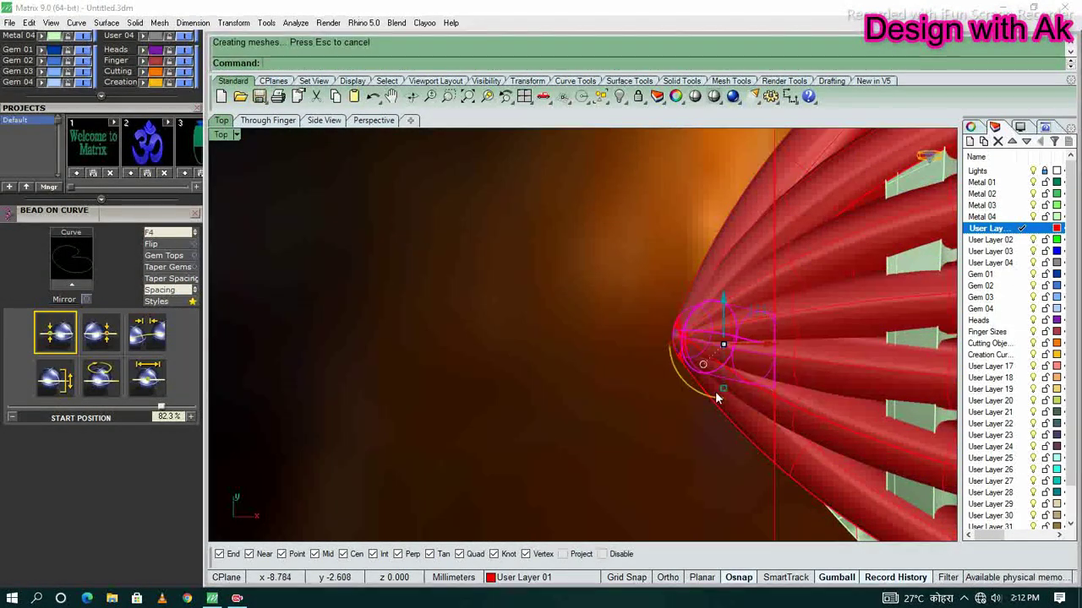
{"action": "key", "text": "ctrl+F1"}
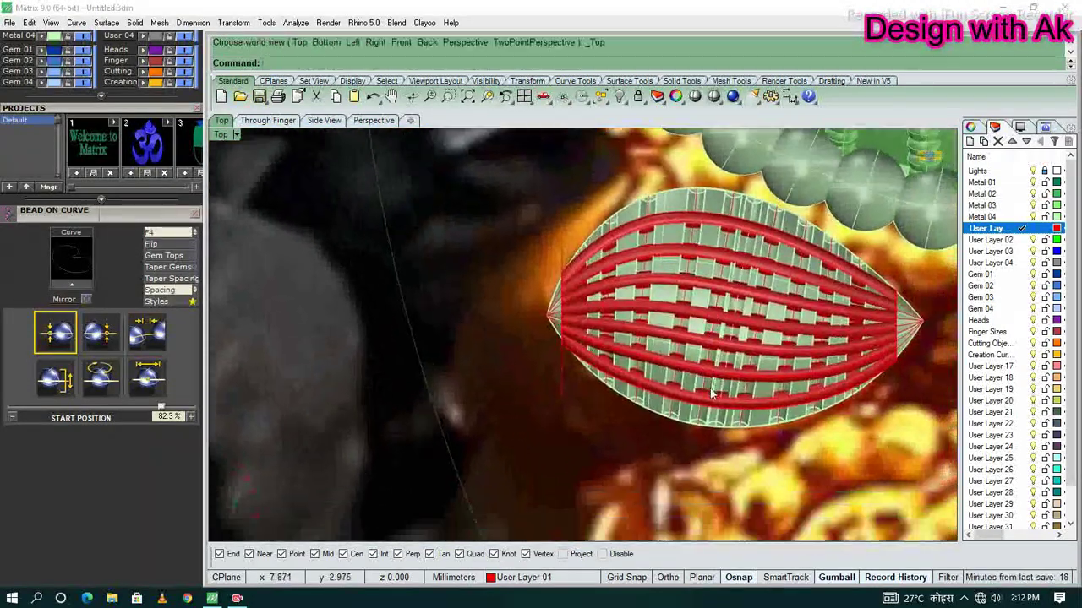
{"action": "scroll", "coordinate": [713, 393], "scroll_direction": "up", "scroll_amount": 3}
{"action": "left_click", "coordinate": [688, 380]}
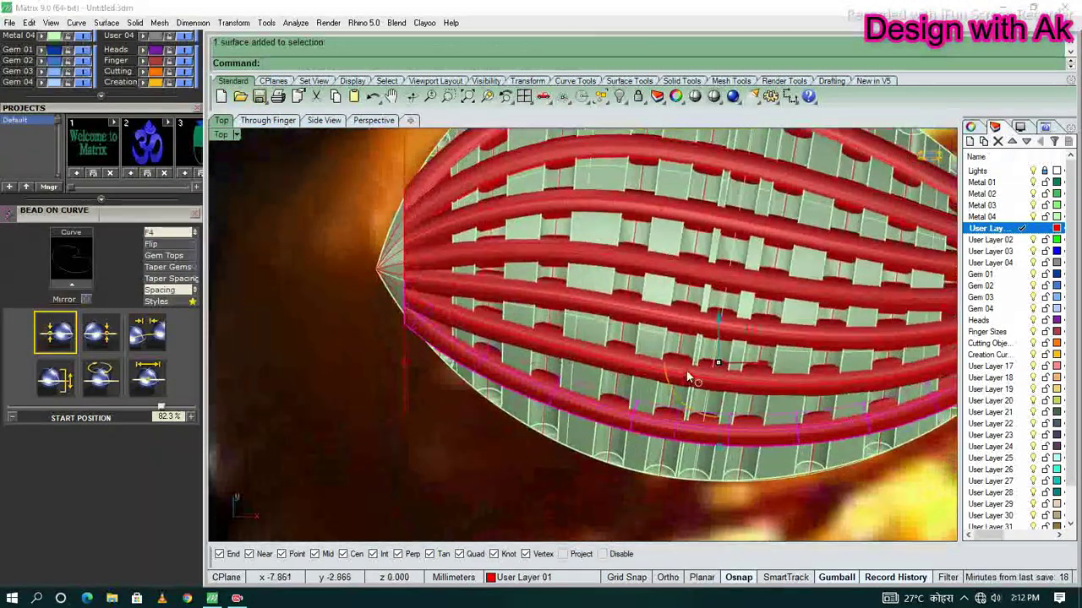
{"action": "left_click", "coordinate": [715, 356]}
{"action": "scroll", "coordinate": [730, 402], "scroll_direction": "up", "scroll_amount": 4}
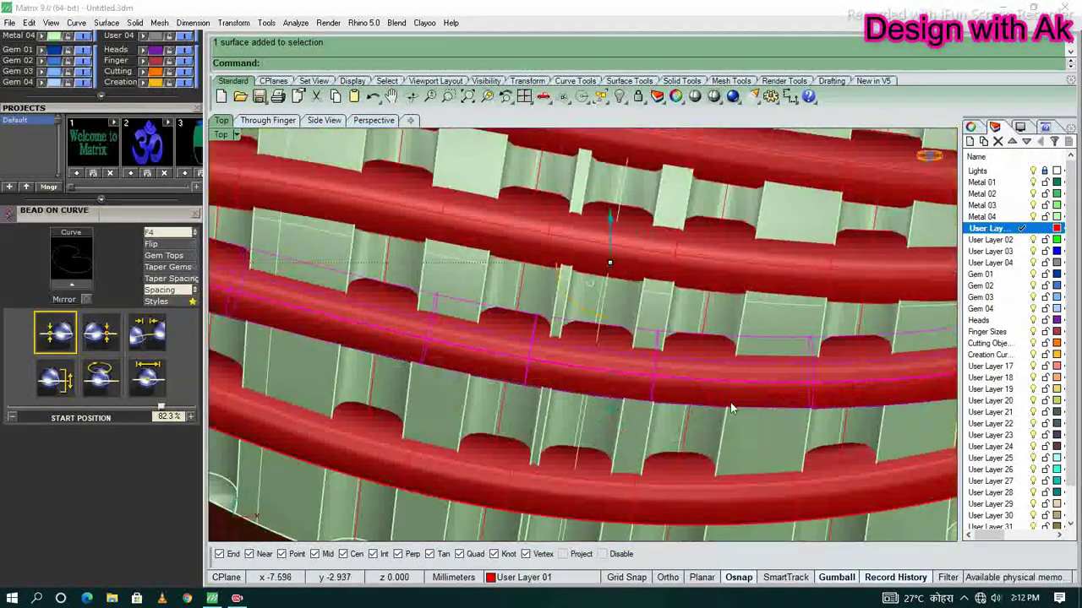
{"action": "scroll", "coordinate": [748, 391], "scroll_direction": "down", "scroll_amount": 2}
{"action": "scroll", "coordinate": [748, 391], "scroll_direction": "up", "scroll_amount": 3}
{"action": "left_click", "coordinate": [758, 364]}
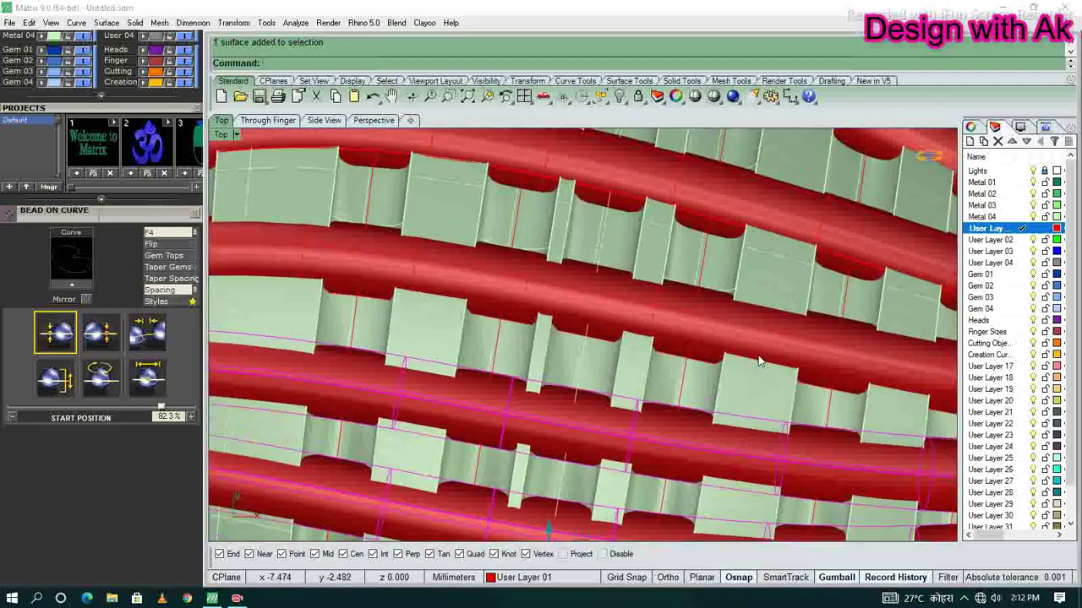
{"action": "left_click", "coordinate": [781, 389]}
{"action": "scroll", "coordinate": [724, 390], "scroll_direction": "down", "scroll_amount": 2}
{"action": "scroll", "coordinate": [736, 376], "scroll_direction": "down", "scroll_amount": 3}
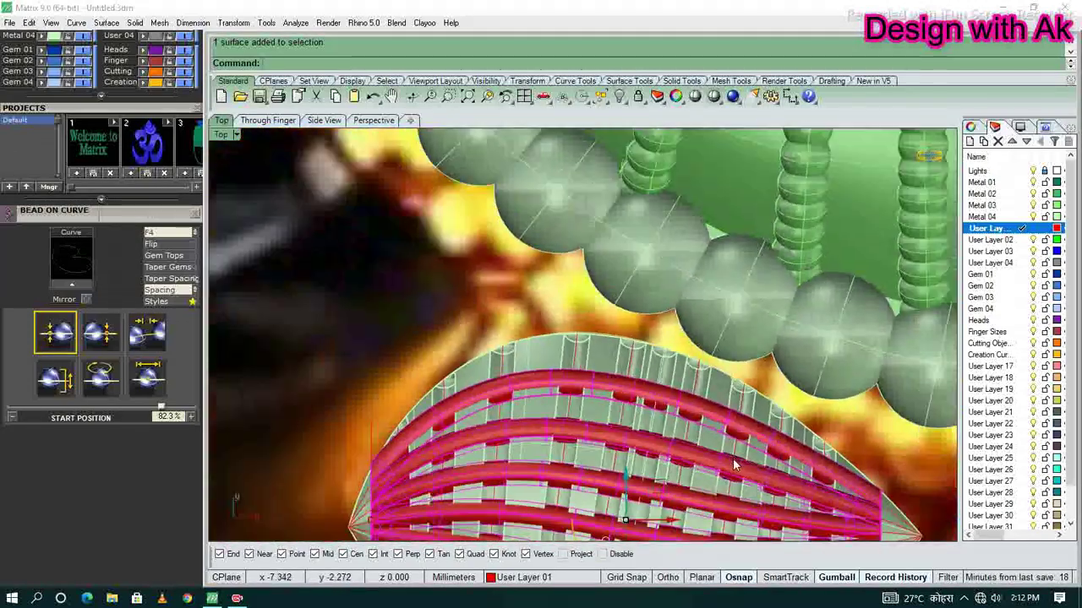
{"action": "scroll", "coordinate": [745, 361], "scroll_direction": "down", "scroll_amount": 2}
- Group the tubes with the band and select the whole leaf polysurface
{"action": "key", "text": "ctrl+g"}
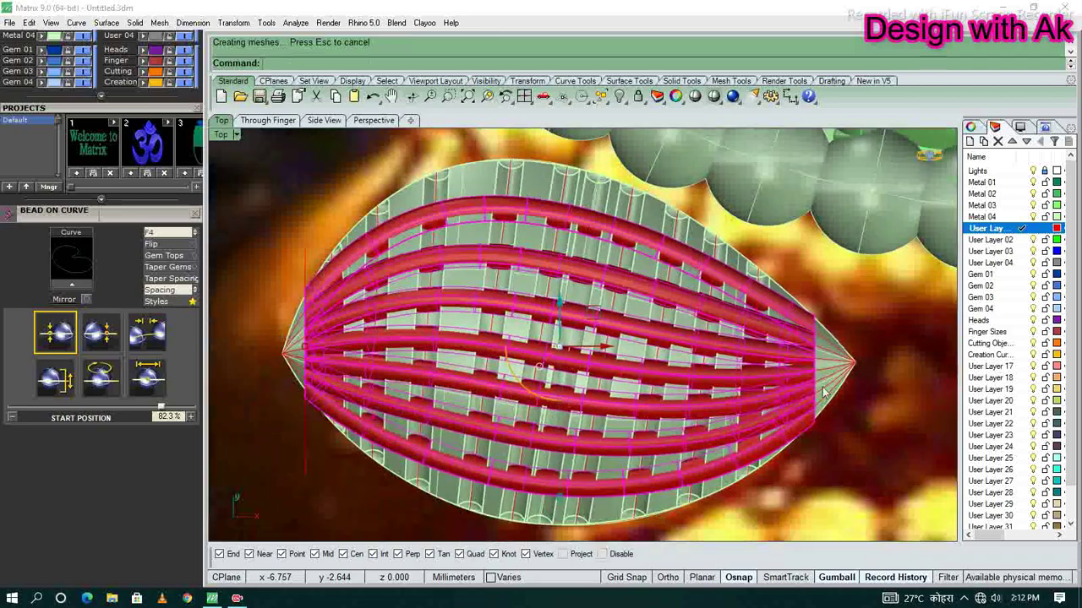
{"action": "scroll", "coordinate": [803, 376], "scroll_direction": "up", "scroll_amount": 4}
{"action": "left_click", "coordinate": [829, 390]}
{"action": "left_click", "coordinate": [849, 410]}
{"action": "scroll", "coordinate": [842, 426], "scroll_direction": "down", "scroll_amount": 3}
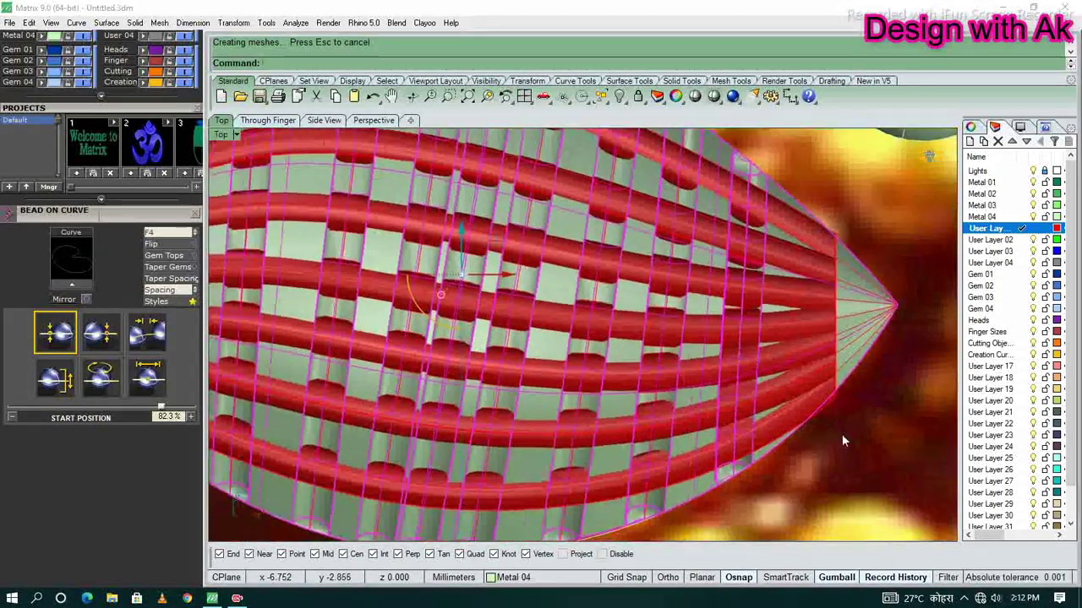
{"action": "scroll", "coordinate": [836, 423], "scroll_direction": "down", "scroll_amount": 3}
{"action": "scroll", "coordinate": [760, 389], "scroll_direction": "down", "scroll_amount": 2}
{"action": "scroll", "coordinate": [722, 370], "scroll_direction": "up", "scroll_amount": 5}
- Set the reference point and accept the full 360° array of paisleys
{"action": "scroll", "coordinate": [711, 305], "scroll_direction": "up", "scroll_amount": 2}
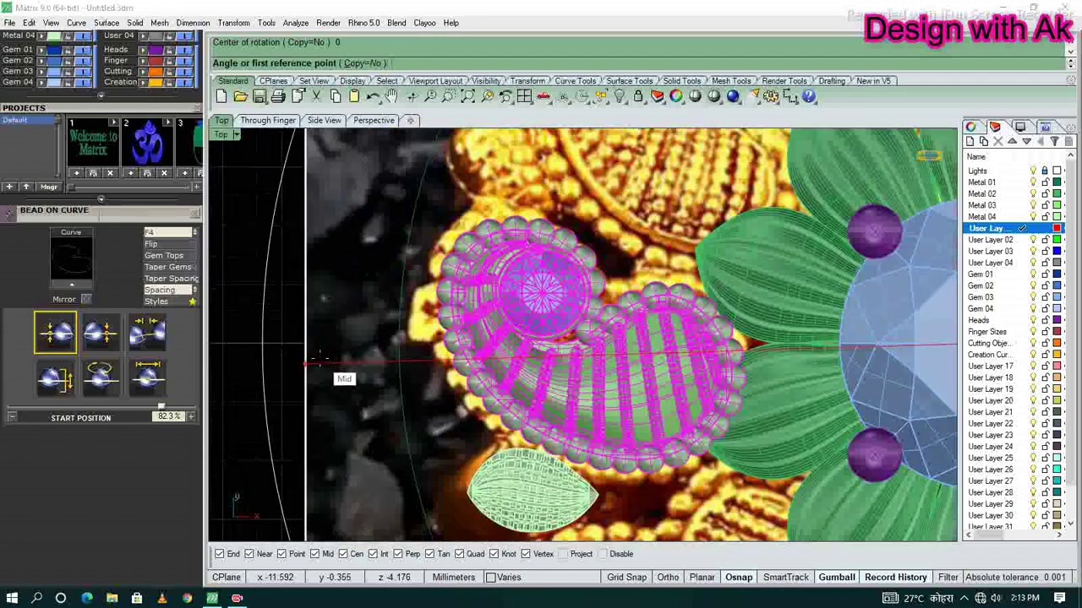
{"action": "left_click", "coordinate": [351, 342]}
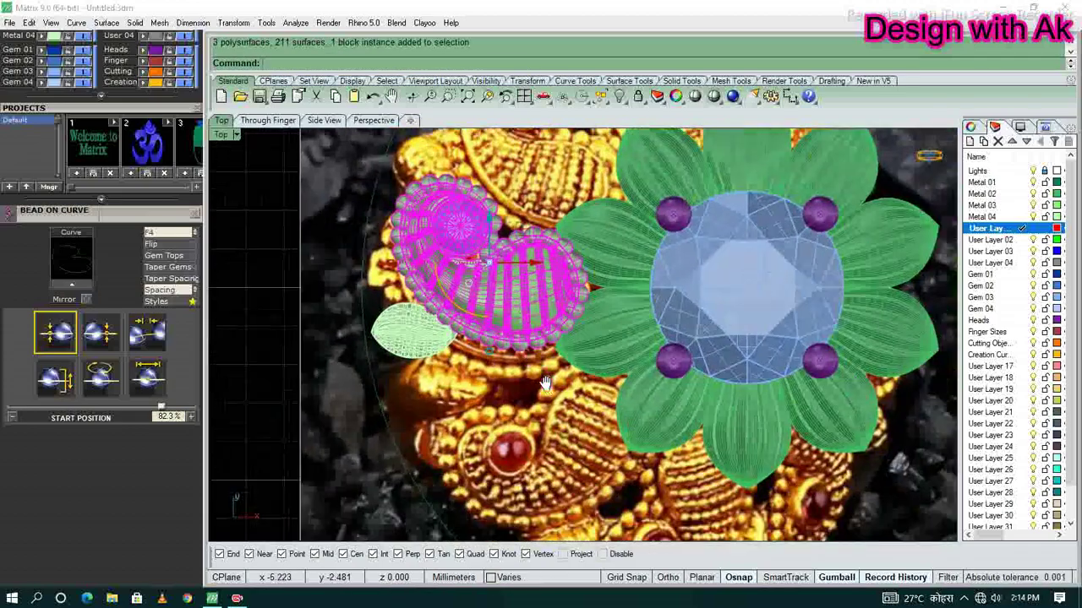
{"action": "type", "text": "10"}
{"action": "key", "text": "Return"}
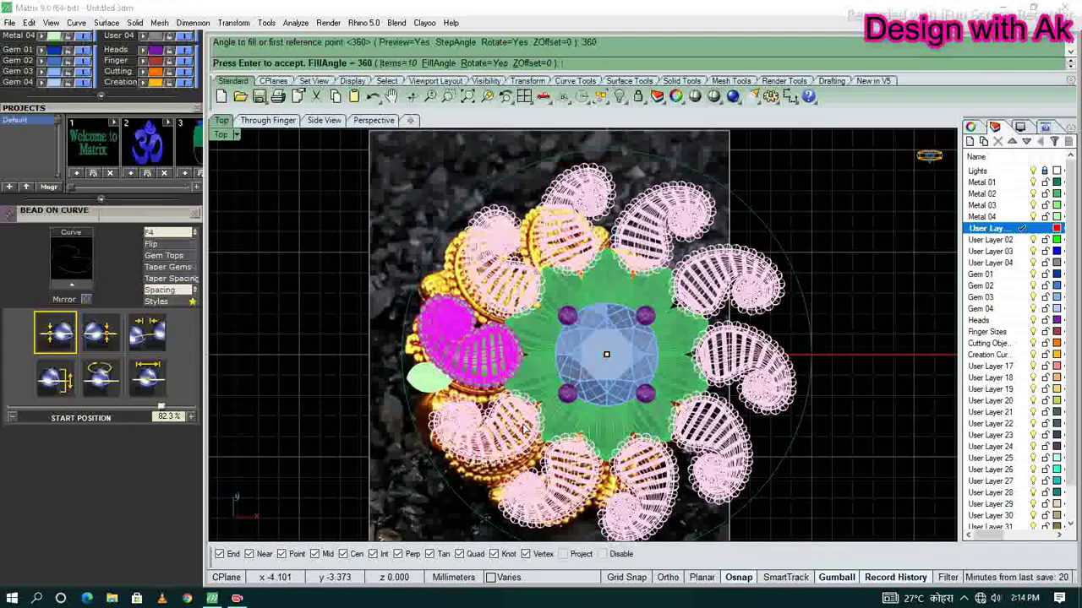
- Move the small leaf beside the paisley, check its height, and polar-array it around the centre
{"action": "scroll", "coordinate": [629, 397], "scroll_direction": "up", "scroll_amount": 5}
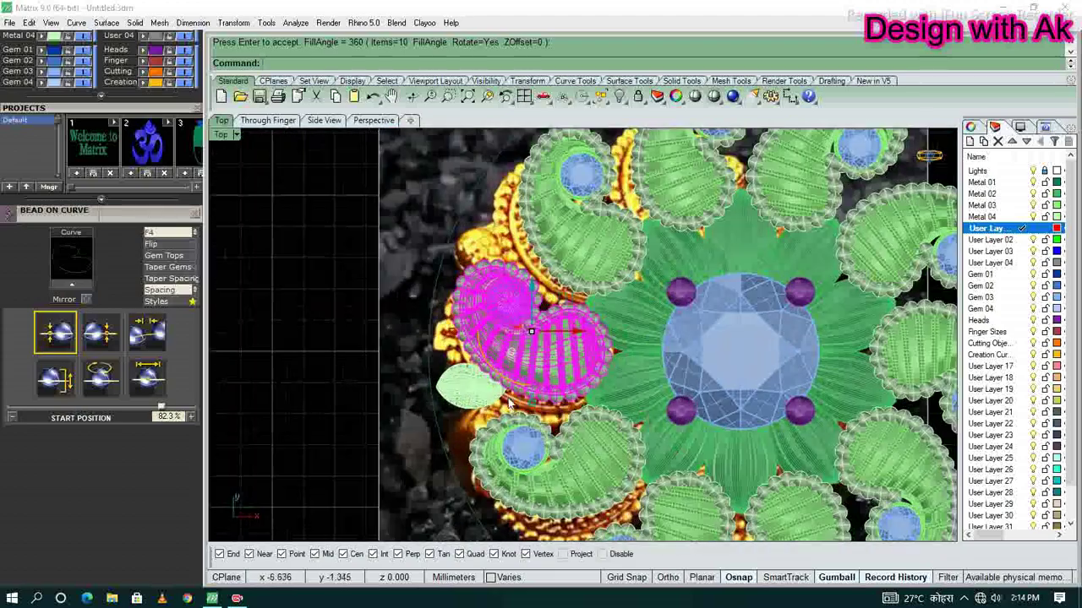
{"action": "left_click", "coordinate": [478, 372]}
{"action": "left_click_drag", "start_coordinate": [477, 372], "coordinate": [685, 398]}
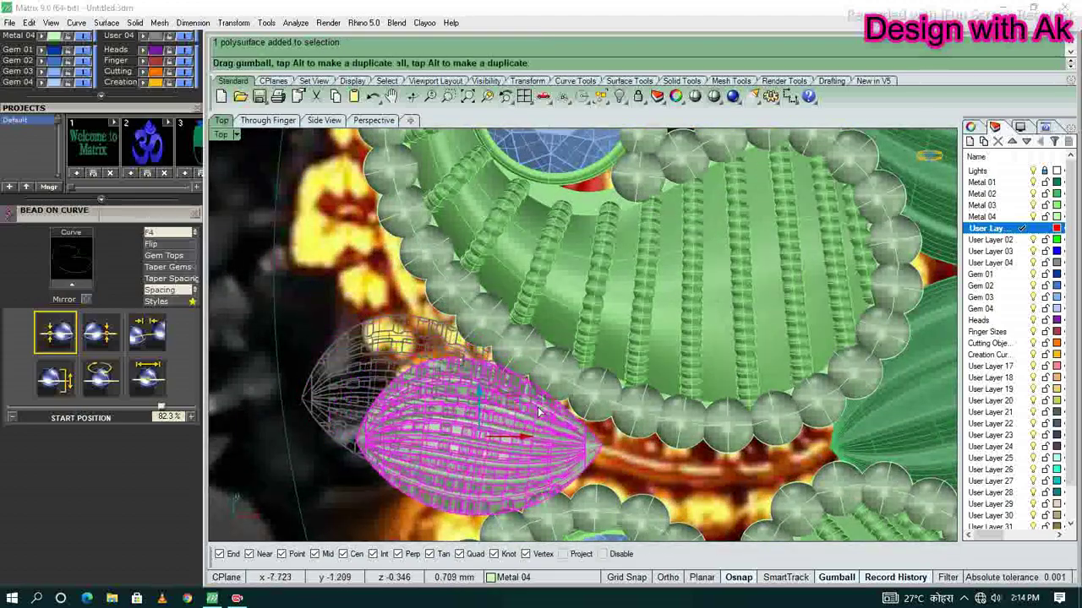
{"action": "key", "text": "ctrl+F2"}
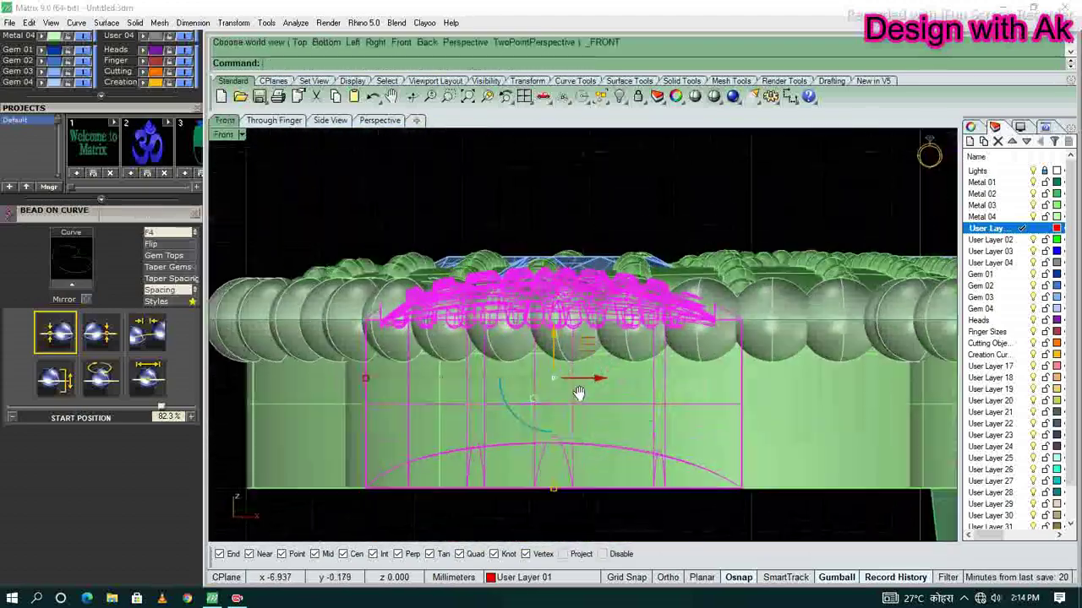
{"action": "key", "text": "ctrl+F1"}
{"action": "scroll", "coordinate": [635, 432], "scroll_direction": "up", "scroll_amount": 3}
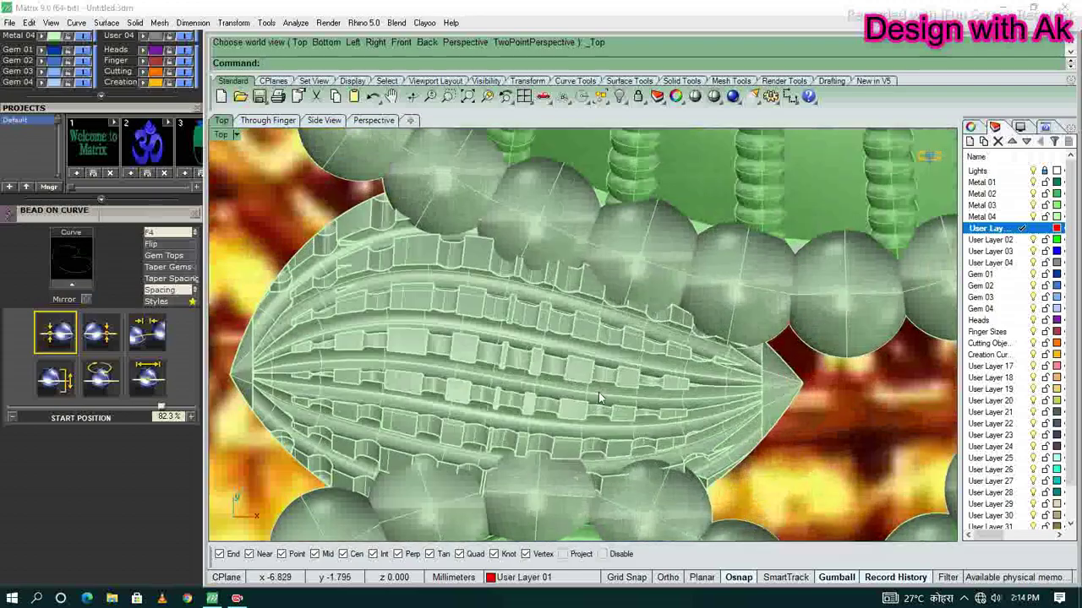
{"action": "key", "text": "ctrl+F2"}
{"action": "key", "text": "ctrl+F1"}
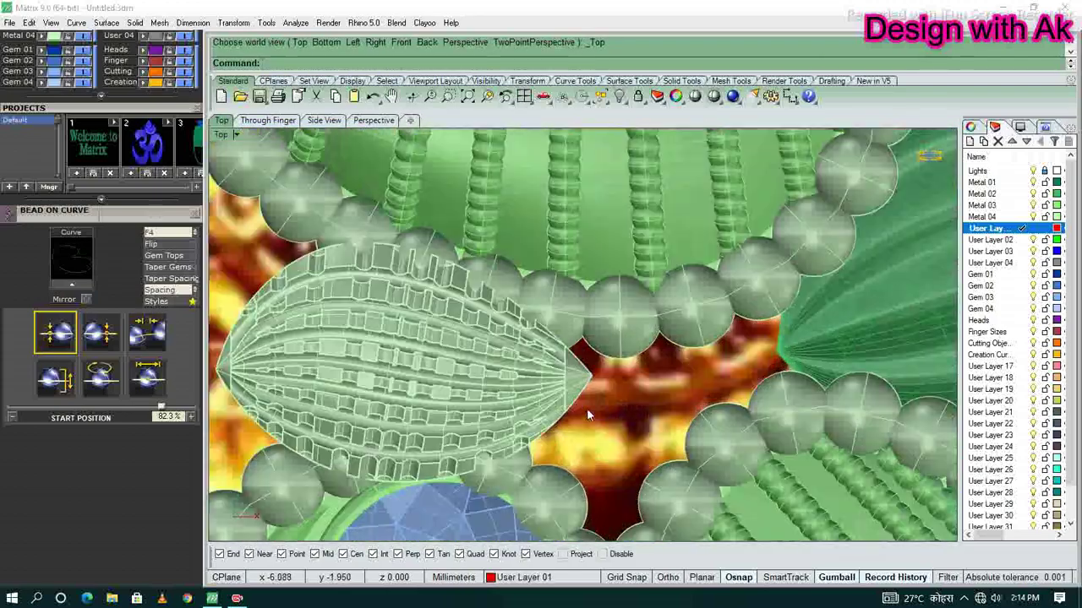
{"action": "key", "text": "ctrl+p"}
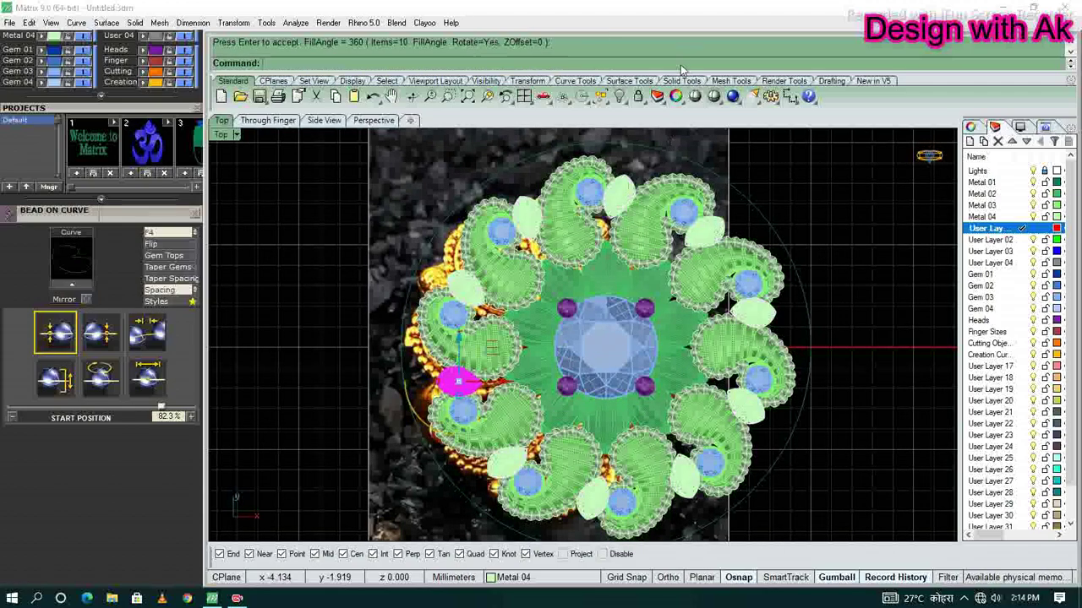
{"action": "key", "text": "Return"}
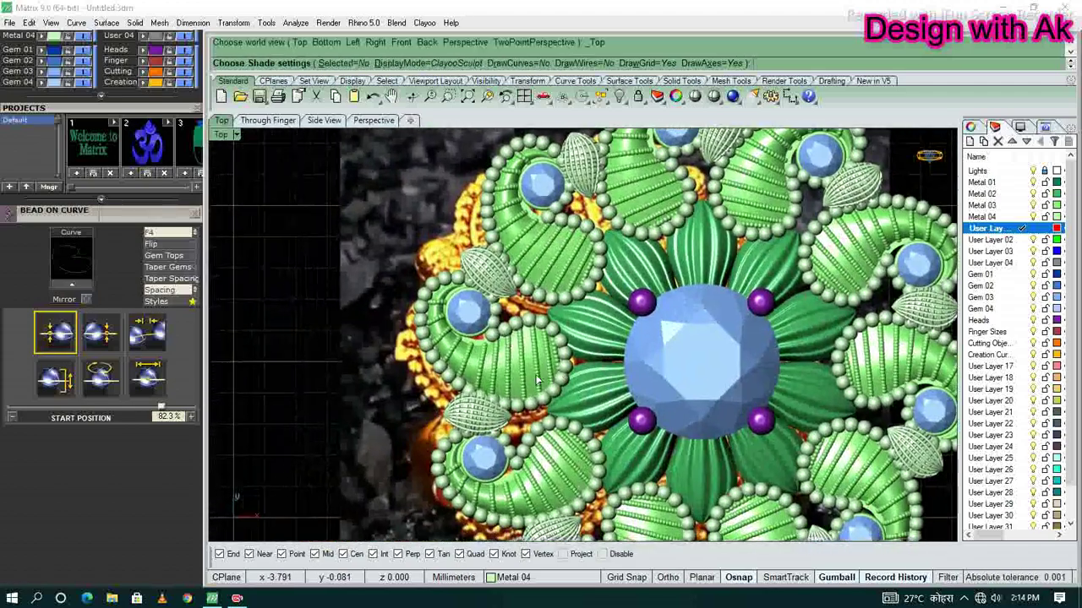
- Rotate the paisley piece in the front view to tilt it downward
{"action": "left_click", "coordinate": [499, 406]}
{"action": "key", "text": "ctrl+F4"}
{"action": "type", "text": "F"}
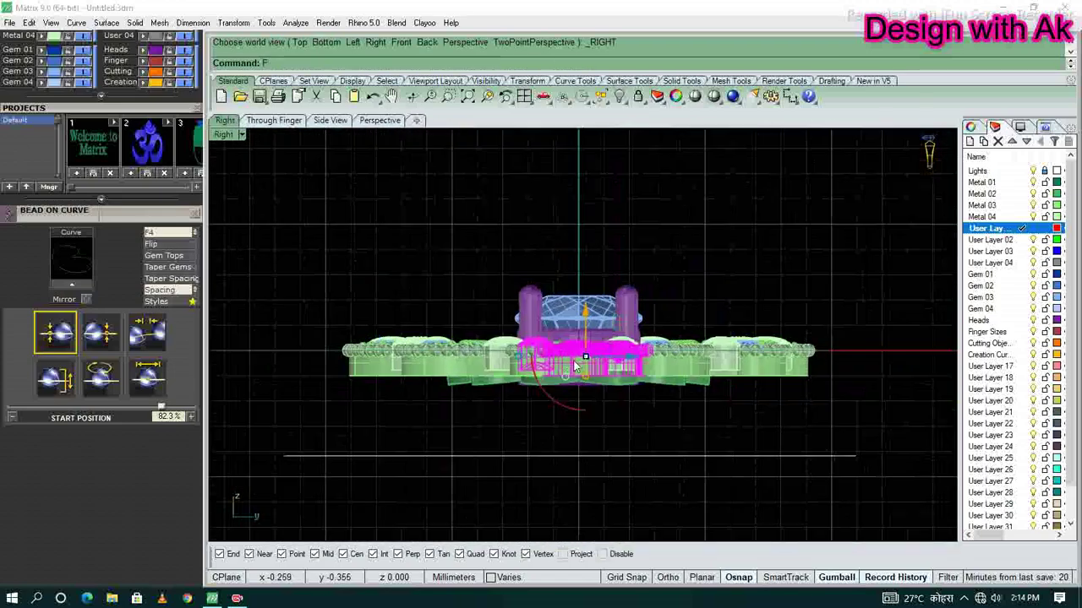
{"action": "key", "text": "Return"}
{"action": "left_click", "coordinate": [609, 340]}
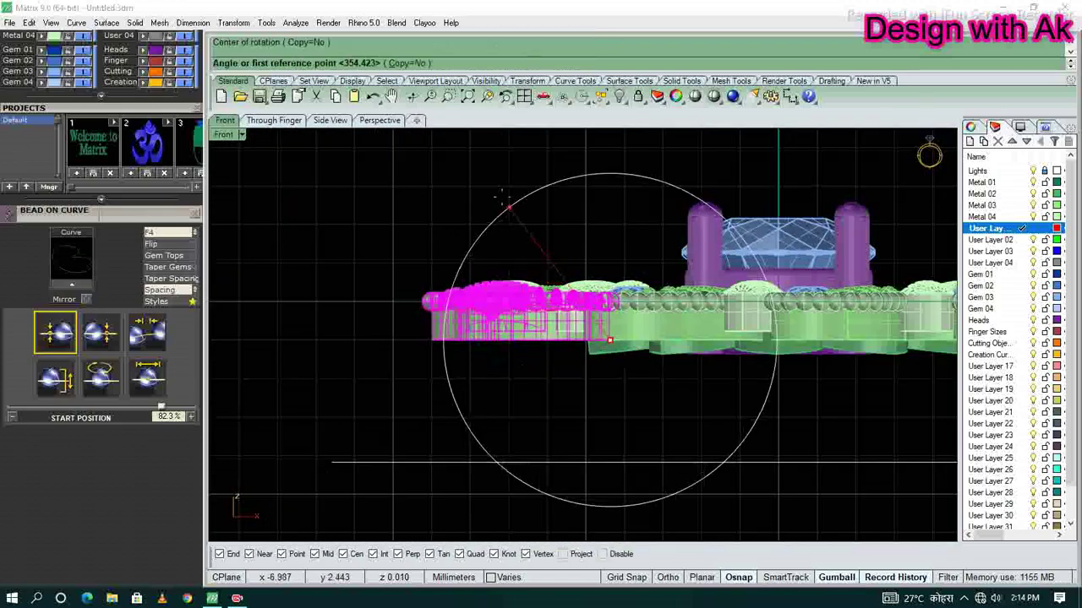
{"action": "left_click", "coordinate": [495, 240]}
- Check the tilted paisley from the front, then from the top near the left paisley
{"action": "key", "text": "Return"}
{"action": "type", "text": "F"}
{"action": "key", "text": "Return"}
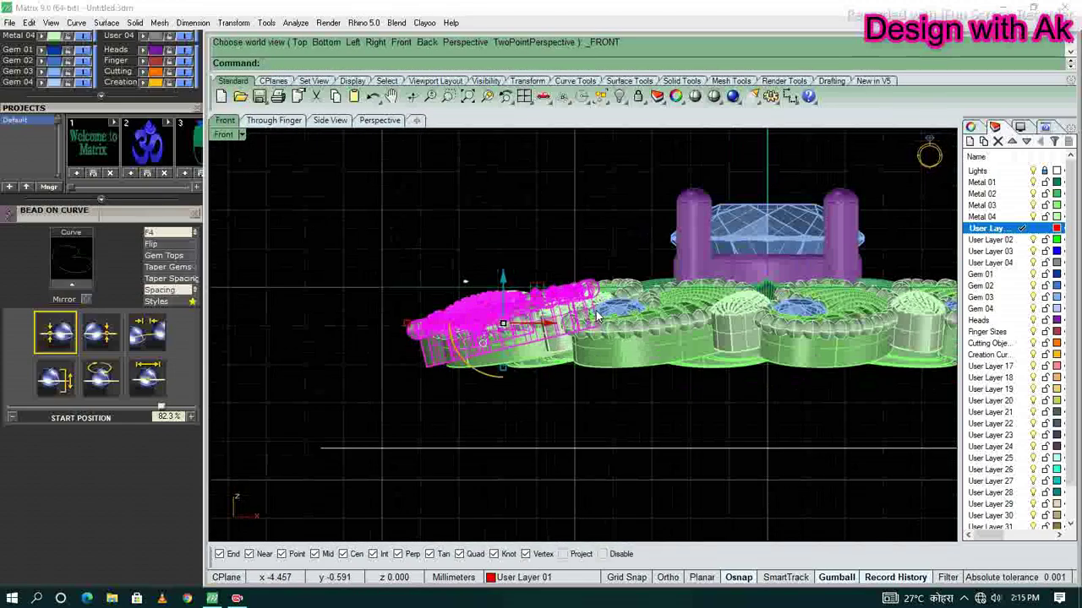
{"action": "key", "text": "ctrl+F1"}
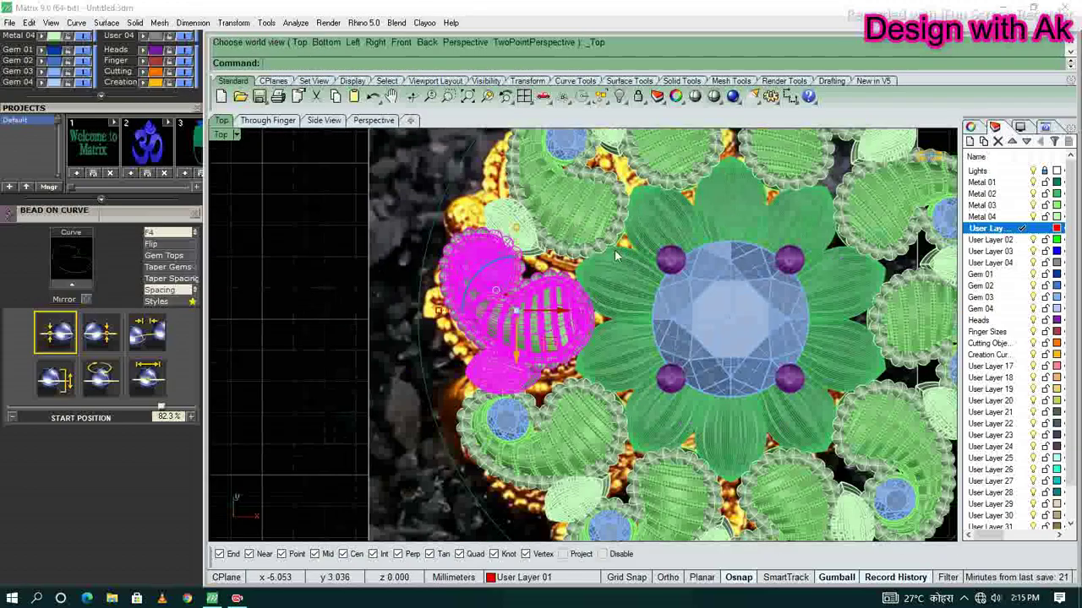
{"action": "scroll", "coordinate": [534, 219], "scroll_direction": "up", "scroll_amount": 5}
{"action": "right_click_drag", "start_coordinate": [535, 241], "coordinate": [533, 283]}
- Select the single leaf beside the centre gem and view it from the front
{"action": "left_click", "coordinate": [532, 282]}
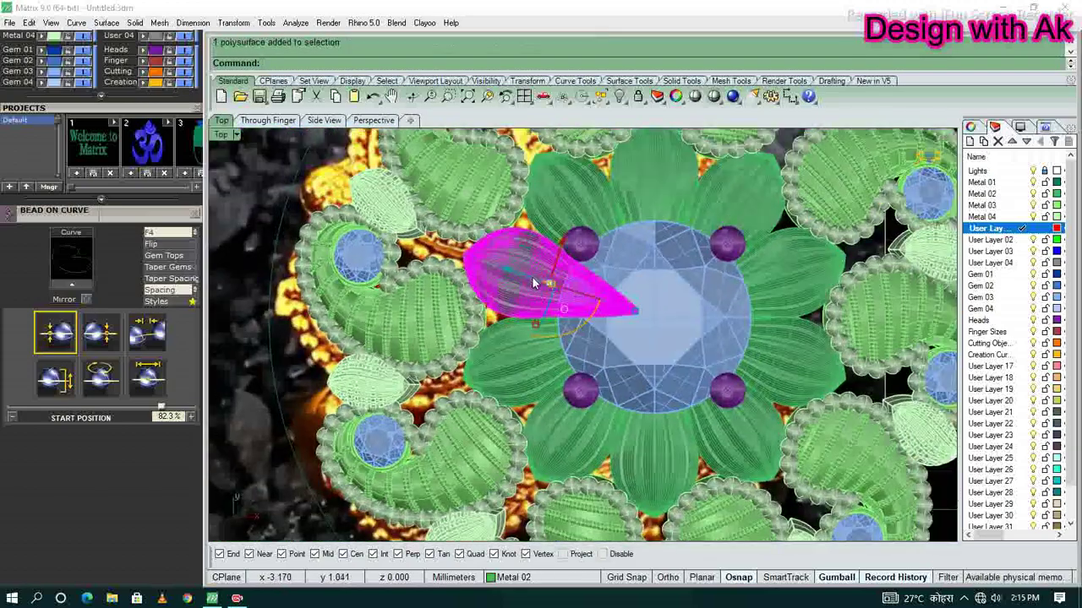
{"action": "key", "text": "ctrl+F2"}
{"action": "key", "text": "ctrl+F1"}
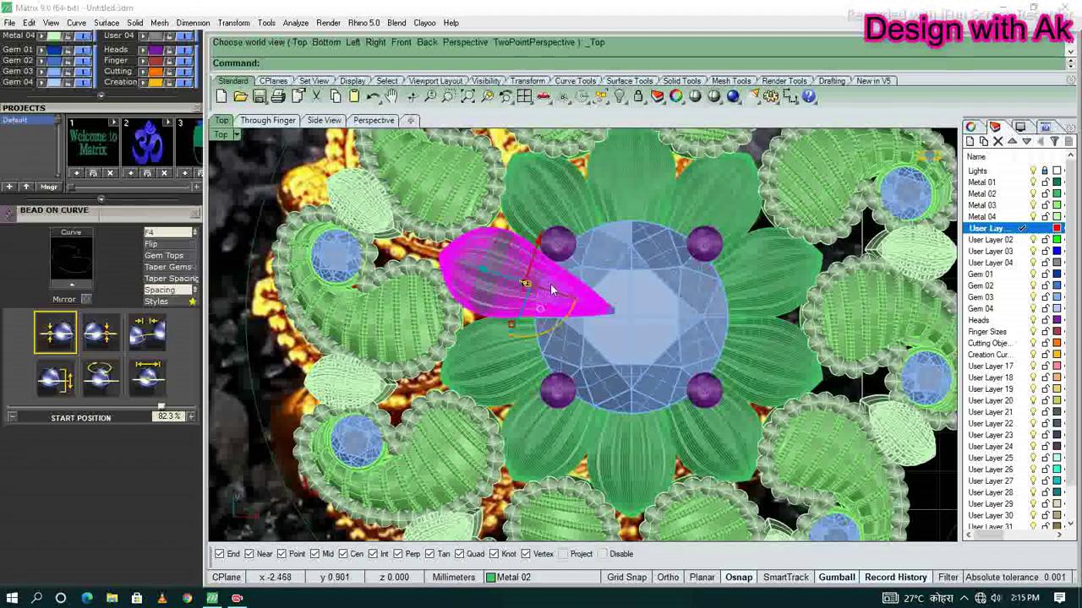
{"action": "scroll", "coordinate": [486, 317], "scroll_direction": "up", "scroll_amount": 2}
{"action": "left_click", "coordinate": [482, 329]}
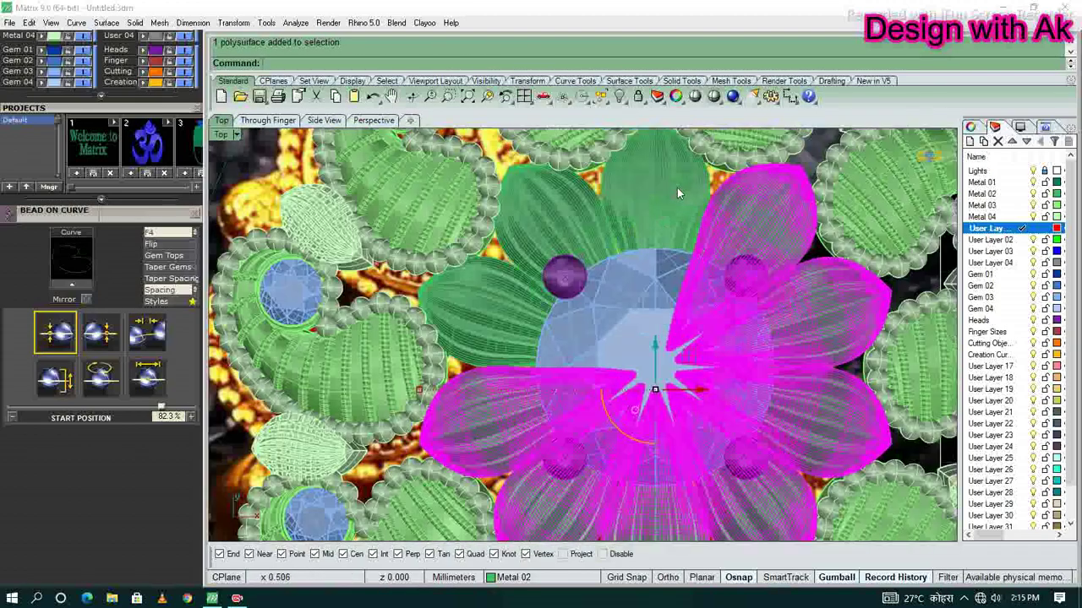
{"action": "key", "text": "ctrl+F2"}
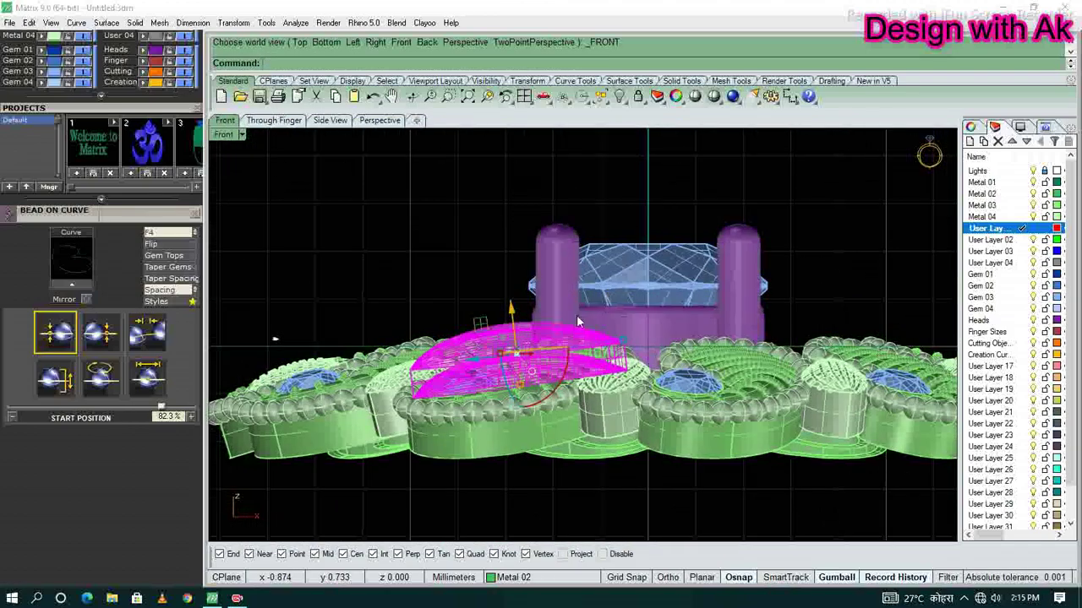
{"action": "left_click_drag", "start_coordinate": [517, 287], "coordinate": [515, 281]}
- Rotate the leaf in the front view to tilt it, then inspect it shaded
{"action": "type", "text": "rotate"}
{"action": "key", "text": "Return"}
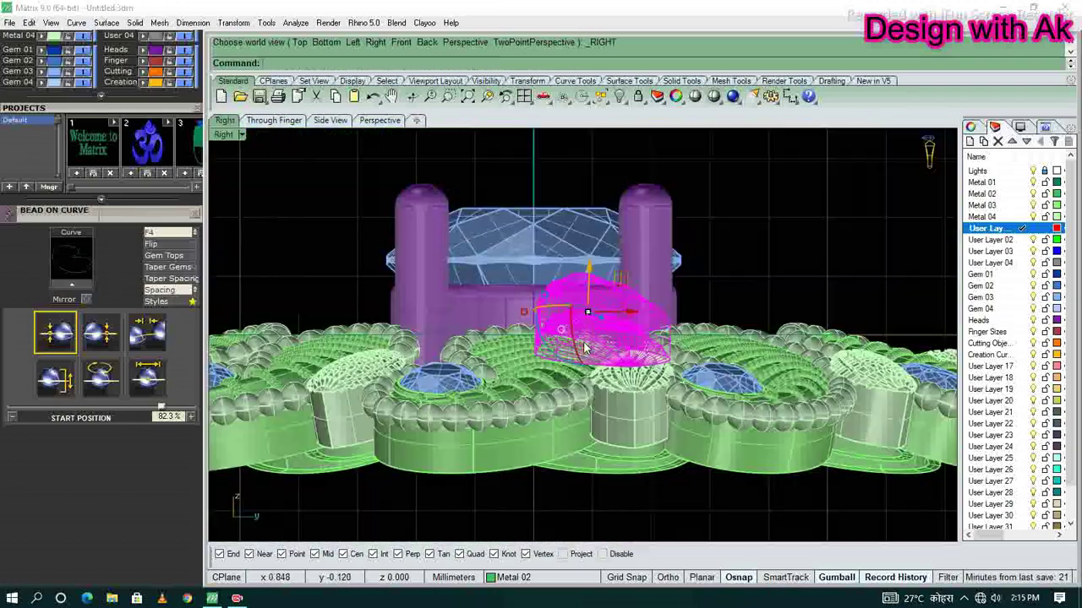
{"action": "left_click", "coordinate": [410, 193]}
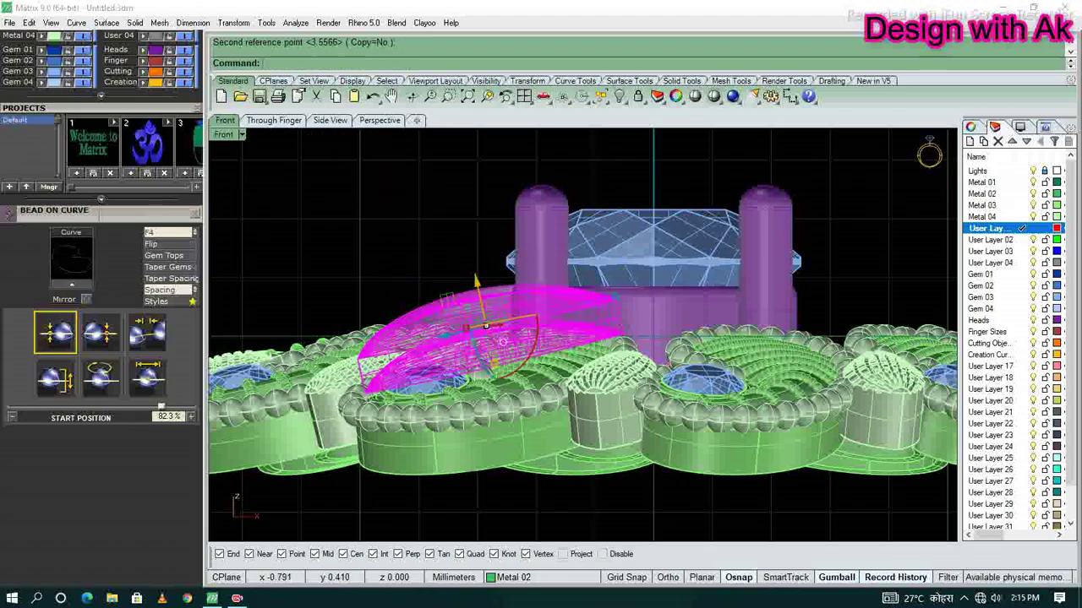
{"action": "key", "text": "ctrl+F1"}
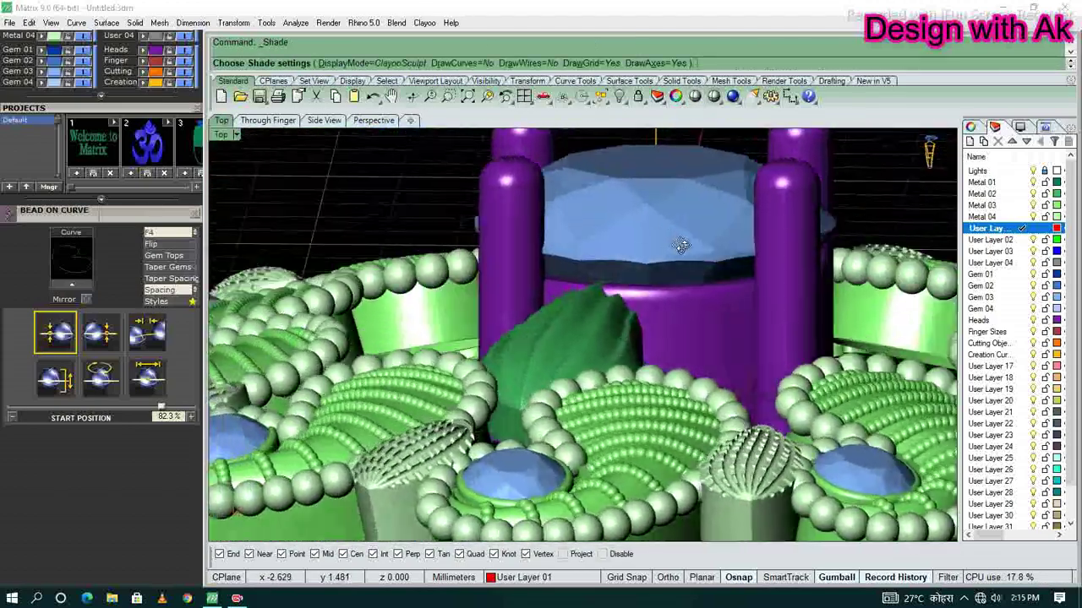
{"action": "right_click_drag", "start_coordinate": [570, 248], "coordinate": [524, 315]}
{"action": "left_click", "coordinate": [524, 315]}
{"action": "key", "text": "ctrl+F2"}
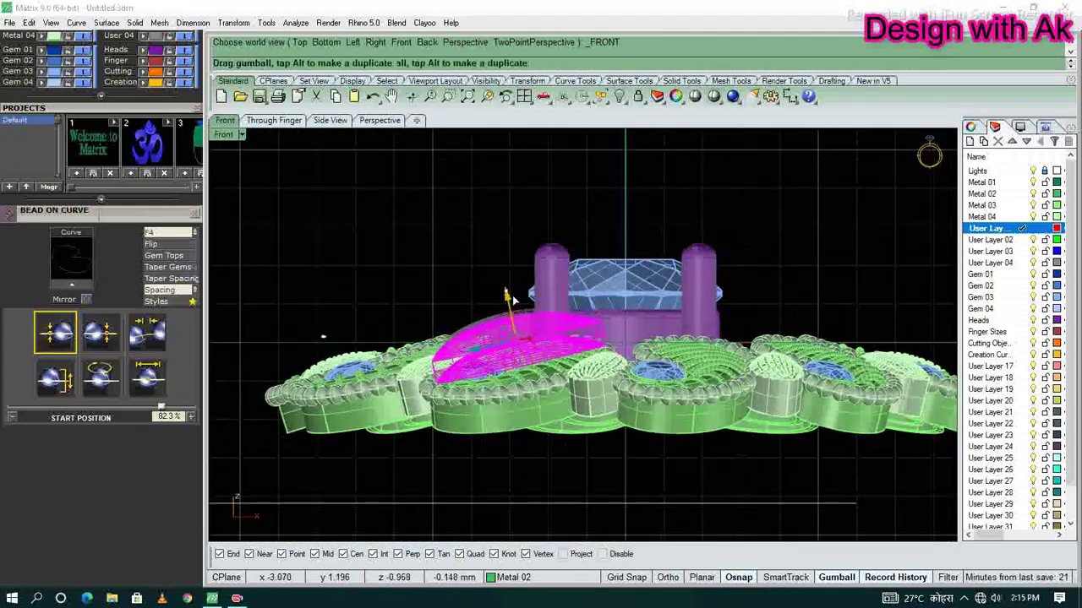
{"action": "key", "text": "ctrl+F1"}
{"action": "scroll", "coordinate": [607, 320], "scroll_direction": "up", "scroll_amount": 3}
{"action": "mouse_move", "coordinate": [607, 320]}
{"action": "right_mouse_down"}
{"action": "mouse_move", "coordinate": [576, 222]}
{"action": "mouse_move", "coordinate": [561, 441]}
{"action": "right_mouse_up"}
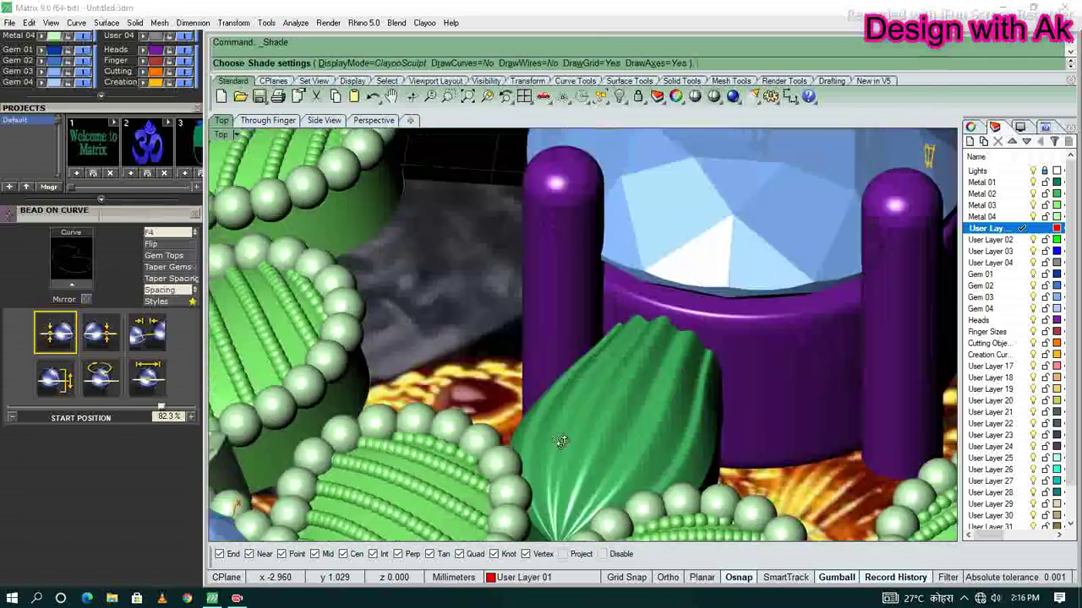
{"action": "key", "text": "ctrl+F1"}
- Polar-array the tilted leaf around the centre gem into 10 copies
{"action": "left_click", "coordinate": [546, 324]}
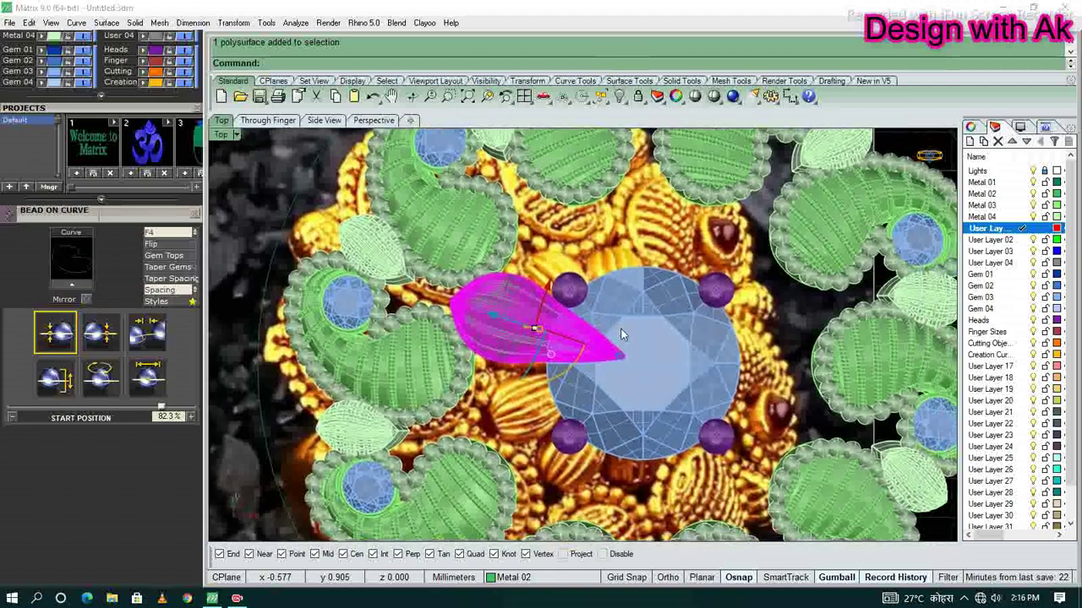
{"action": "scroll", "coordinate": [621, 334], "scroll_direction": "down", "scroll_amount": 3}
{"action": "type", "text": "360"}
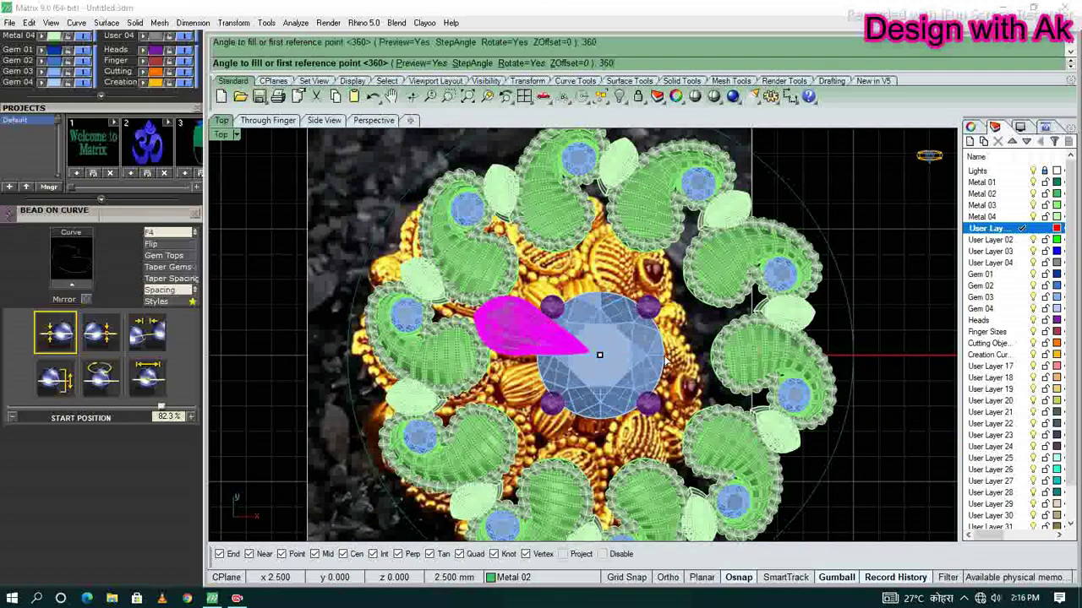
{"action": "key", "text": "Return"}
{"action": "scroll", "coordinate": [614, 279], "scroll_direction": "up", "scroll_amount": 3}
{"action": "left_click", "coordinate": [410, 62]}
{"action": "type", "text": "10"}
{"action": "key", "text": "Return"}
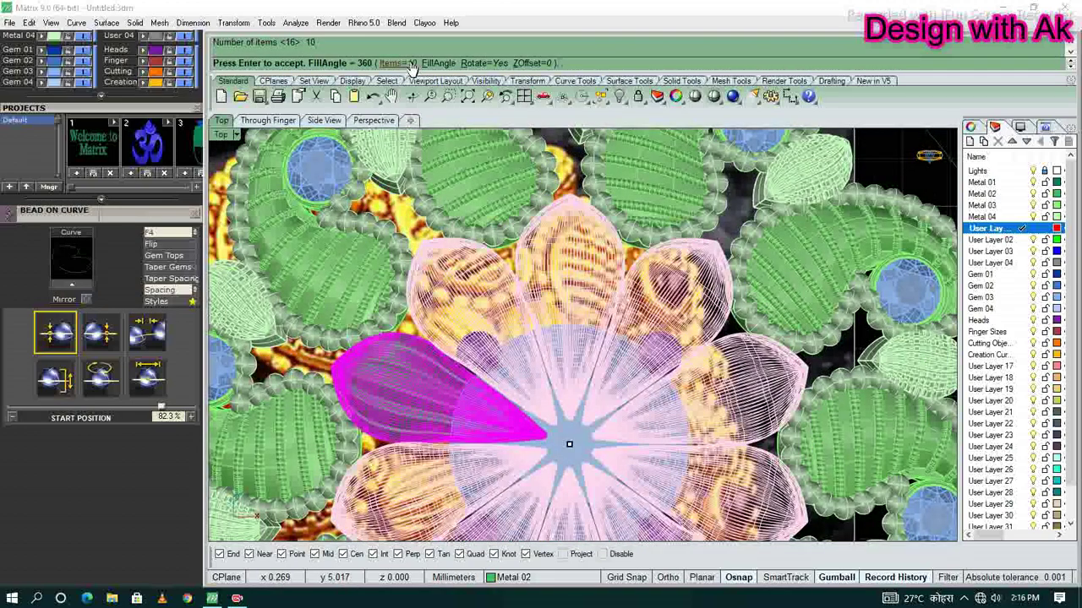
{"action": "scroll", "coordinate": [644, 413], "scroll_direction": "down", "scroll_amount": 5}
{"action": "key", "text": "Return"}
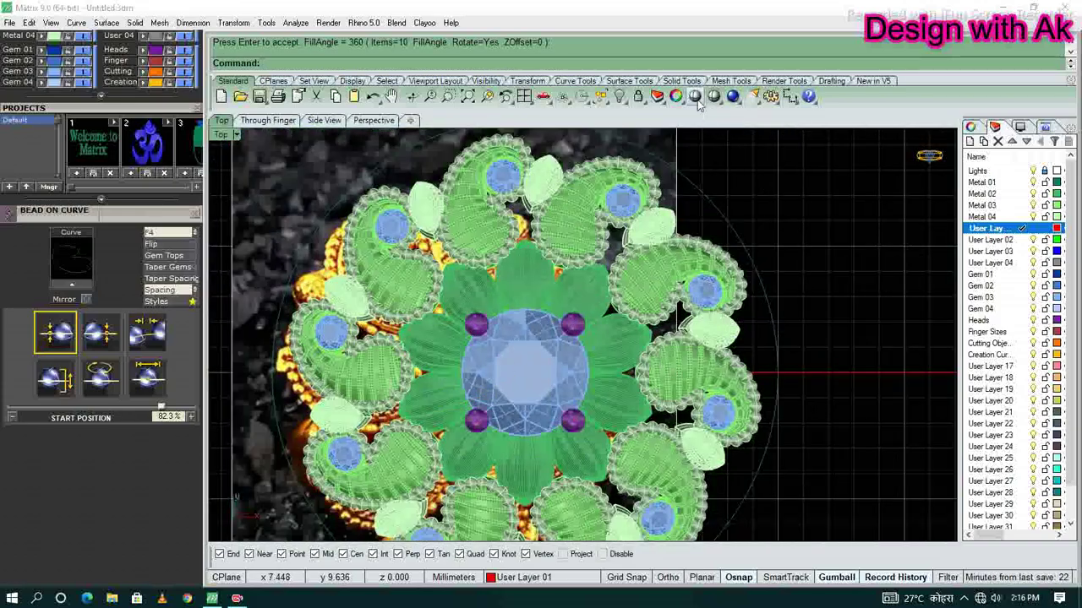
- Check the 10-leaf ring in realistic shading from the top and front views
{"action": "left_click", "coordinate": [695, 95]}
{"action": "left_click_drag", "start_coordinate": [541, 321], "coordinate": [421, 224]}
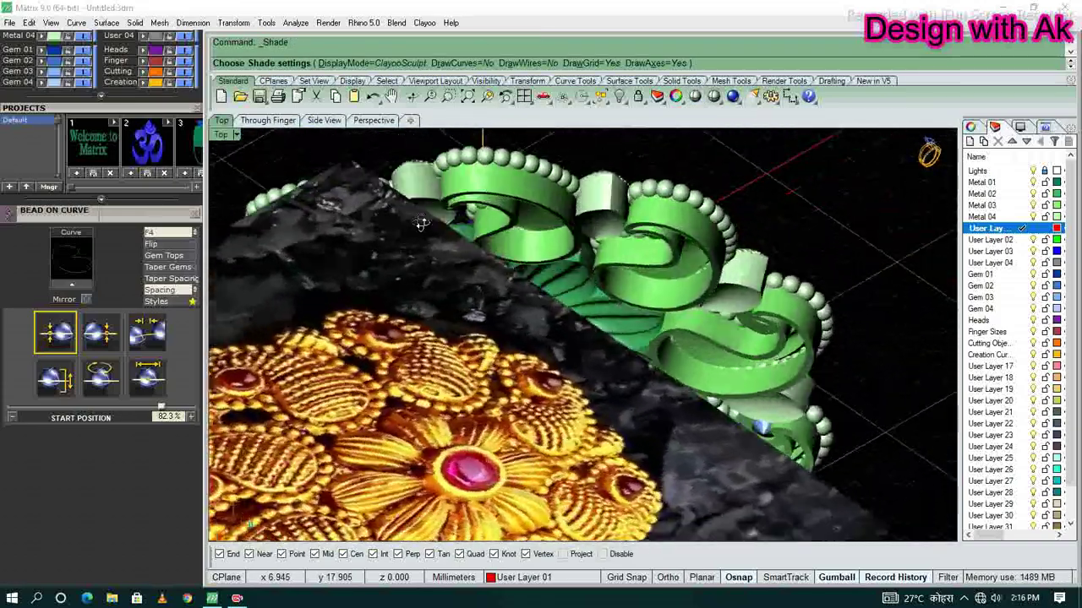
{"action": "left_click", "coordinate": [220, 120]}
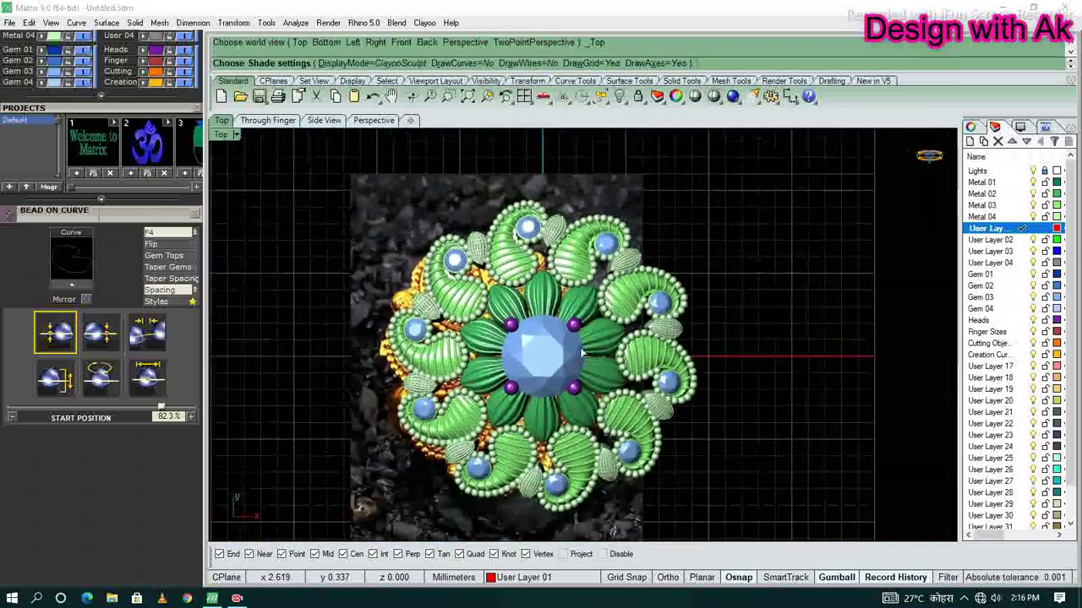
{"action": "left_click", "coordinate": [268, 120]}
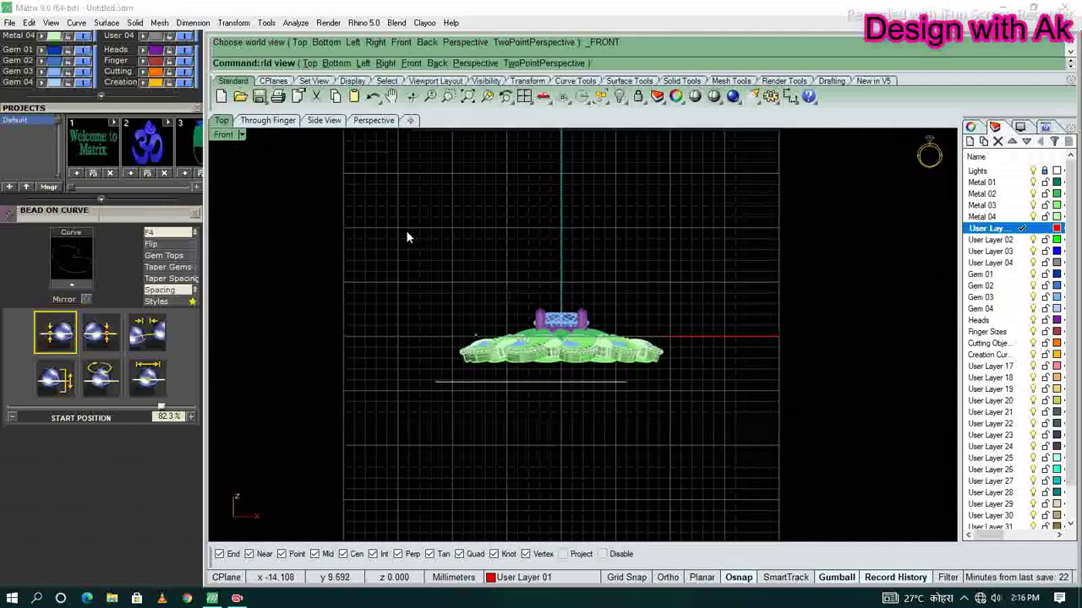
- Lift the whole flower head upward above the finger-size circle
{"action": "left_click", "coordinate": [561, 347]}
{"action": "left_click_drag", "start_coordinate": [561, 292], "coordinate": [561, 135], "text": "alt"}
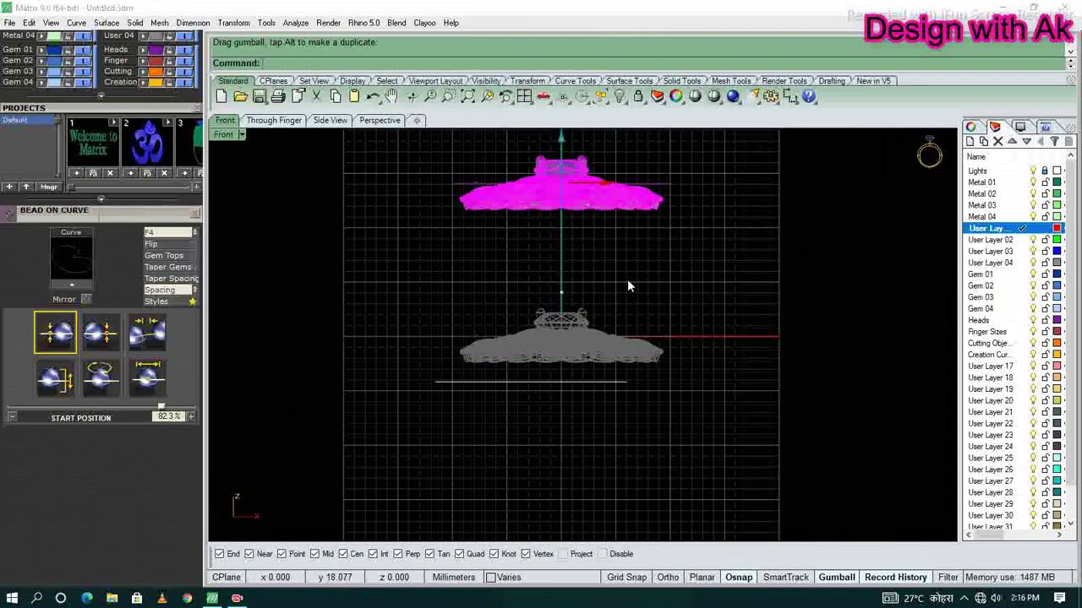
{"action": "scroll", "coordinate": [627, 286], "scroll_direction": "up", "scroll_amount": 2}
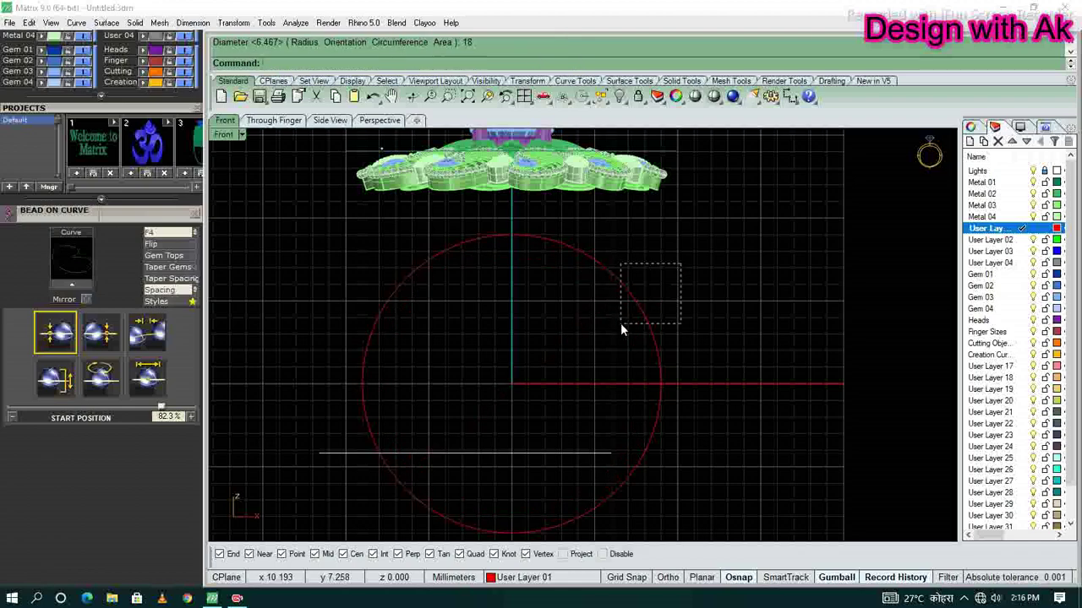
- Offset the finger-size circle outward and draw a straight line across the circles
{"action": "type", "text": "offset"}
{"action": "key", "text": "Return"}
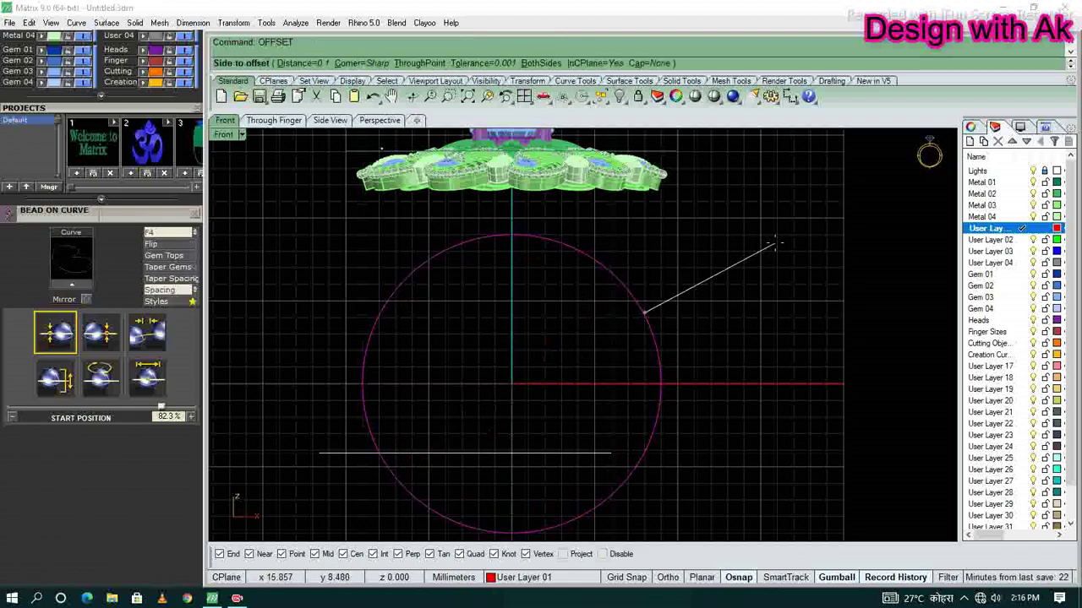
{"action": "scroll", "coordinate": [668, 338], "scroll_direction": "down", "scroll_amount": 1}
{"action": "type", "text": "line"}
{"action": "key", "text": "Return"}
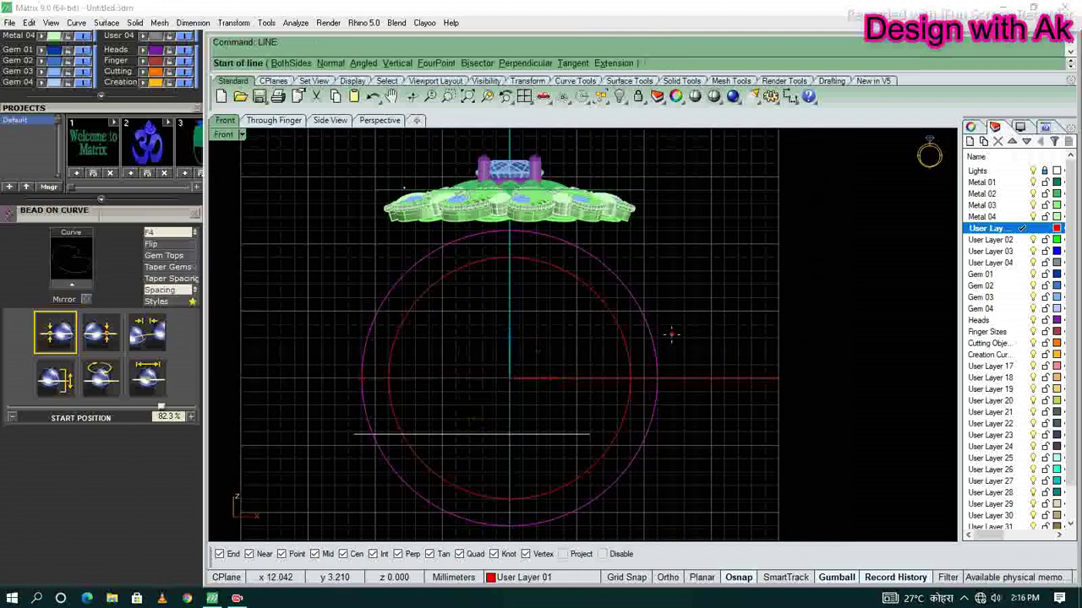
{"action": "key", "text": "Escape"}
{"action": "scroll", "coordinate": [591, 155], "scroll_direction": "down", "scroll_amount": 1}
{"action": "scroll", "coordinate": [644, 285], "scroll_direction": "up", "scroll_amount": 1}
- Trim one of the circle curves and delete the unwanted leftover curve
{"action": "left_click", "coordinate": [626, 249]}
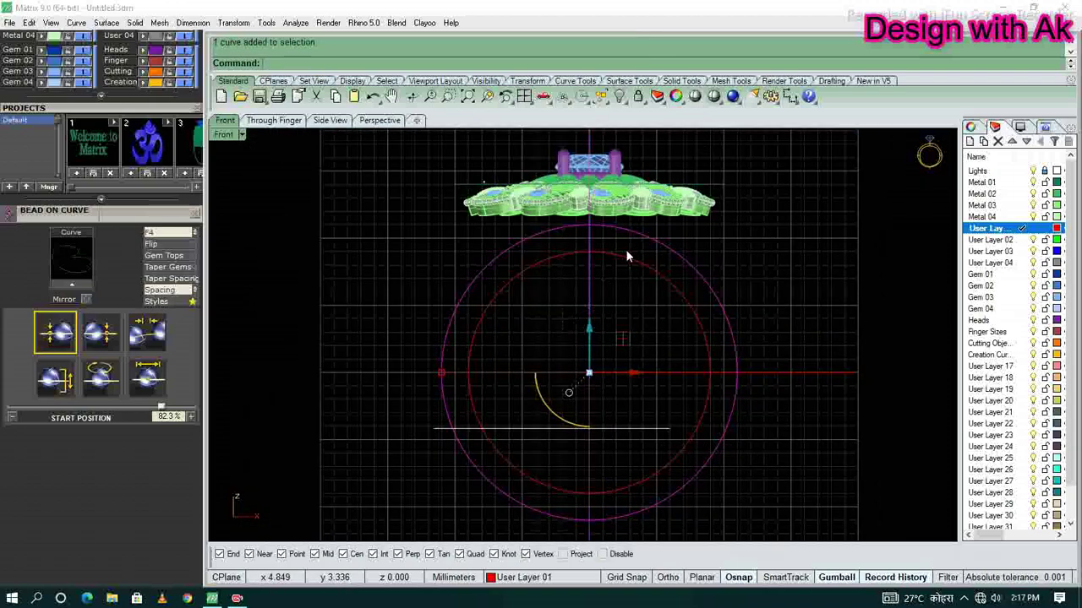
{"action": "scroll", "coordinate": [592, 293], "scroll_direction": "up", "scroll_amount": 2}
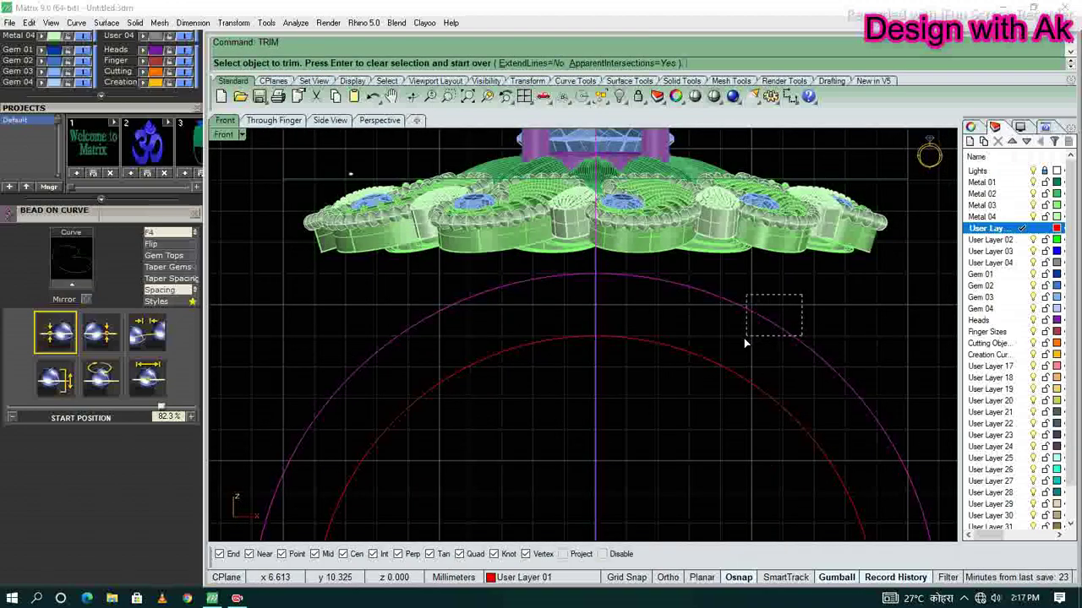
{"action": "scroll", "coordinate": [745, 338], "scroll_direction": "down", "scroll_amount": 1}
{"action": "key", "text": "Escape"}
{"action": "left_click", "coordinate": [647, 398]}
{"action": "key", "text": "Delete"}
{"action": "scroll", "coordinate": [657, 305], "scroll_direction": "up", "scroll_amount": 2}
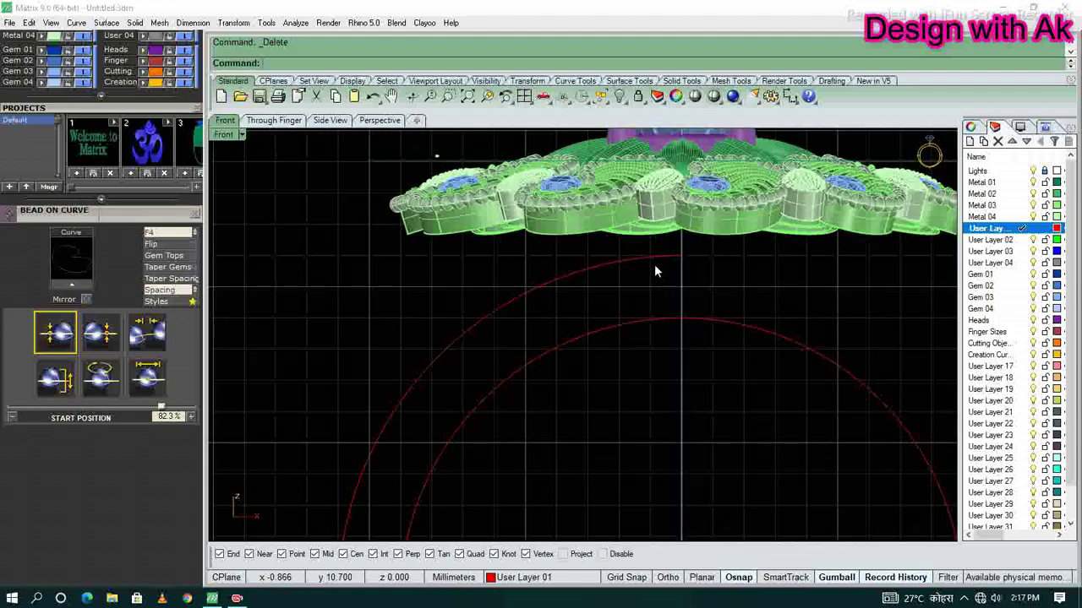
{"action": "scroll", "coordinate": [667, 410], "scroll_direction": "down", "scroll_amount": 1}
{"action": "scroll", "coordinate": [600, 330], "scroll_direction": "up", "scroll_amount": 1}
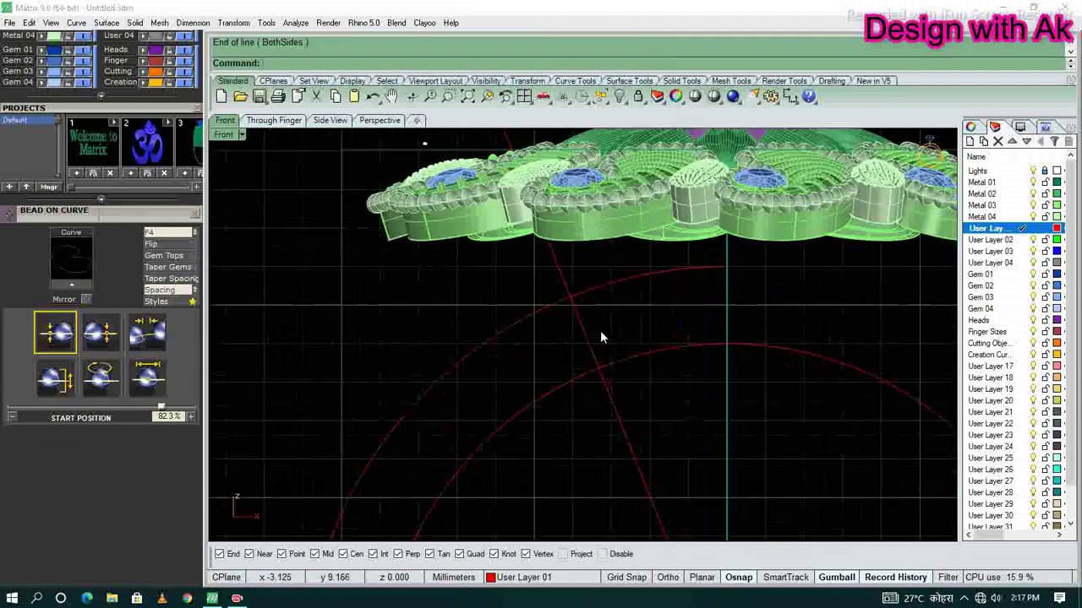
- Trim the circles with the cutting line, then show the left arc's control points in Top view
{"action": "left_click", "coordinate": [600, 330]}
{"action": "type", "text": "trim"}
{"action": "key", "text": "Return"}
{"action": "left_click", "coordinate": [545, 295]}
{"action": "scroll", "coordinate": [591, 321], "scroll_direction": "down", "scroll_amount": 1}
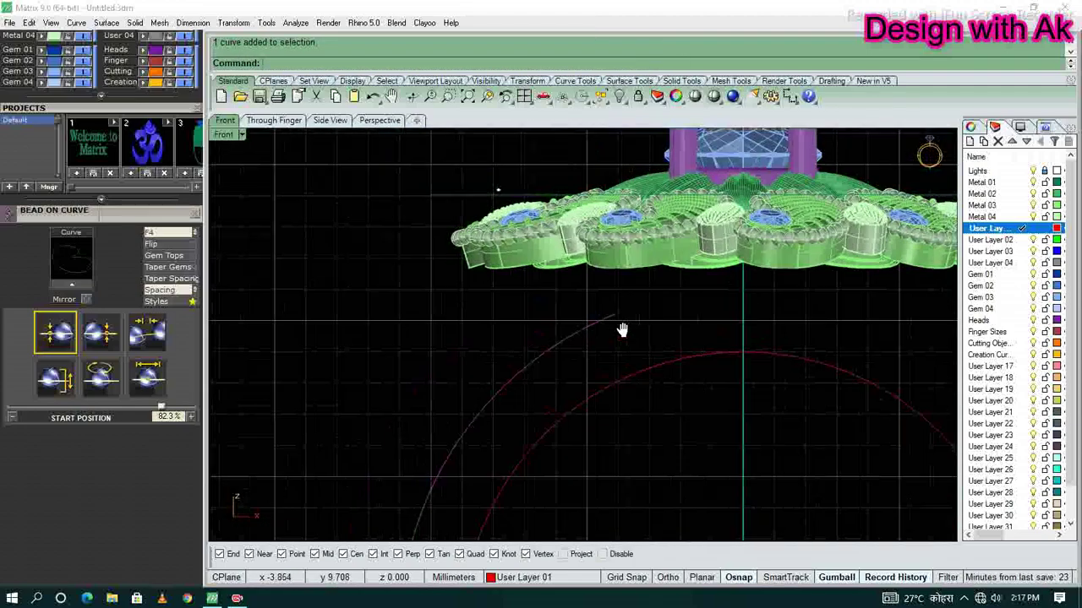
{"action": "key", "text": "F10"}
{"action": "scroll", "coordinate": [627, 331], "scroll_direction": "up", "scroll_amount": 1}
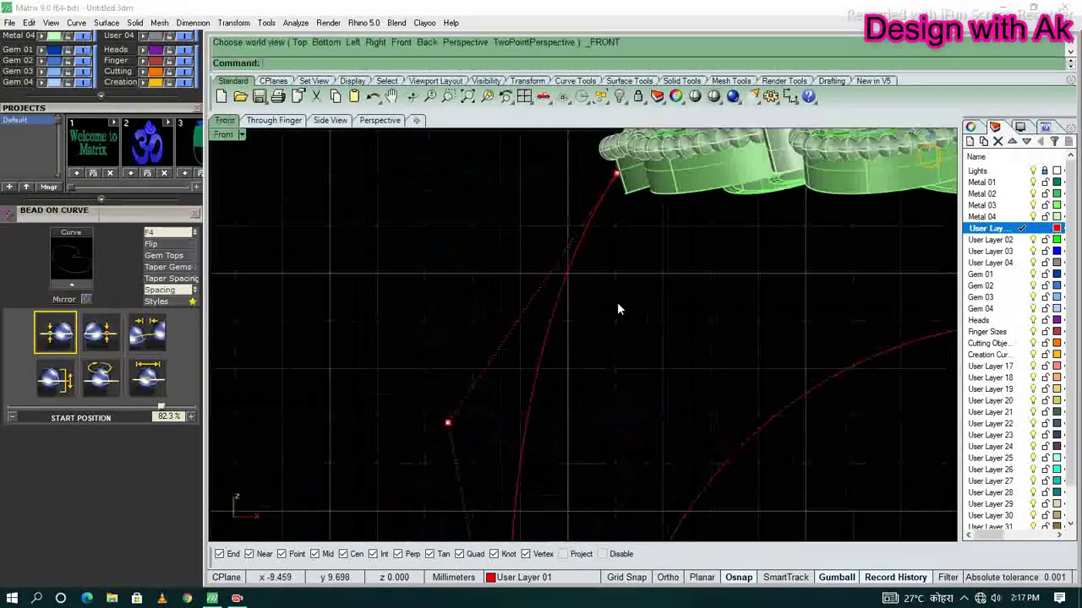
{"action": "key", "text": "ctrl+F1"}
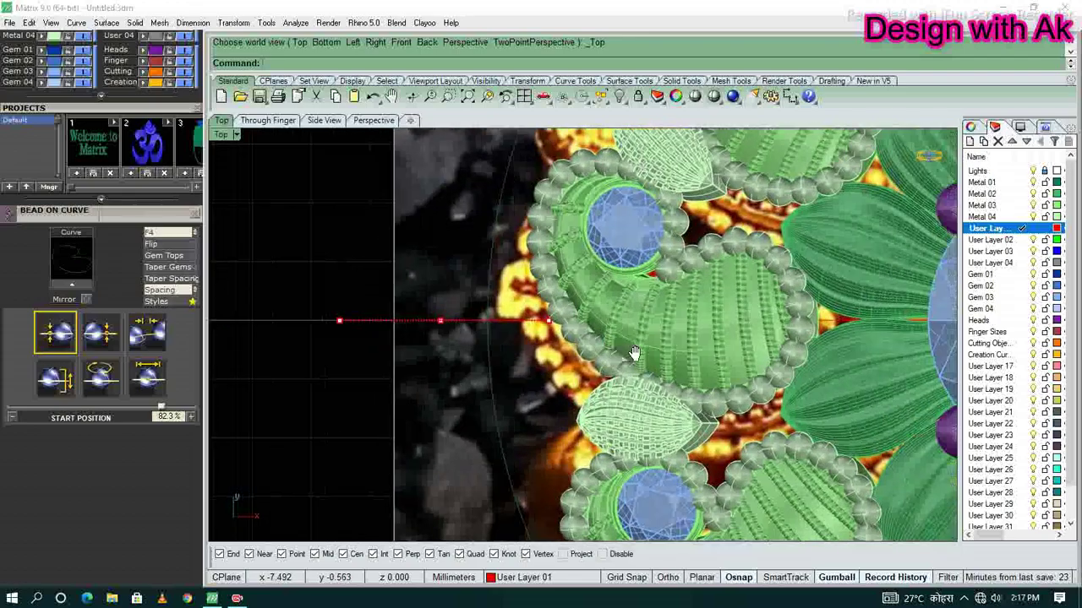
- Try rotating the left paisley piece, then undo that rotation
{"action": "scroll", "coordinate": [633, 354], "scroll_direction": "down", "scroll_amount": 3}
{"action": "scroll", "coordinate": [591, 321], "scroll_direction": "up", "scroll_amount": 3}
{"action": "left_click", "coordinate": [576, 295]}
{"action": "scroll", "coordinate": [620, 346], "scroll_direction": "down", "scroll_amount": 1}
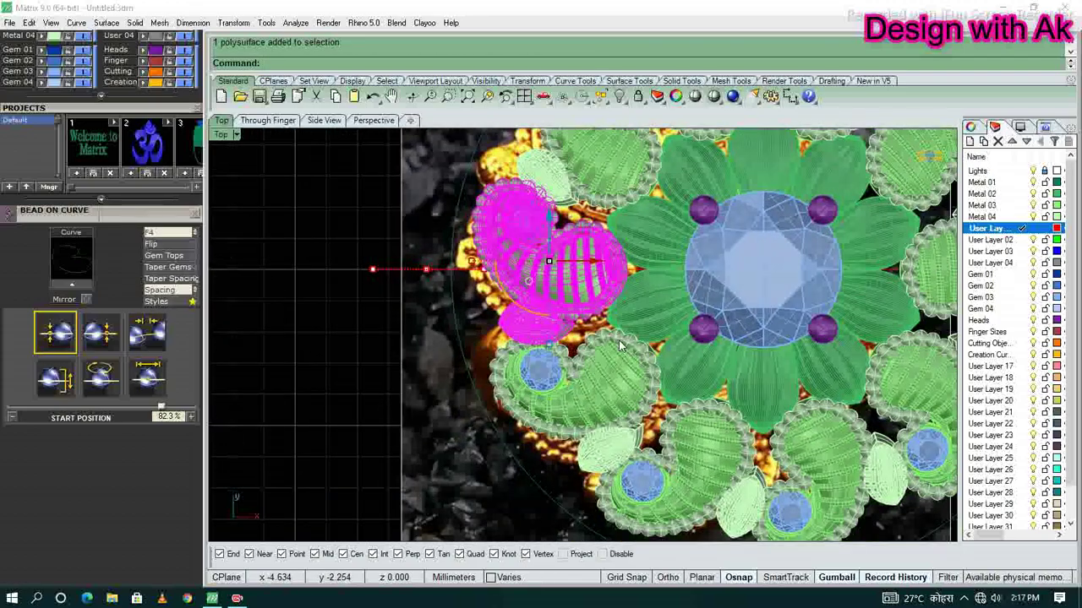
{"action": "scroll", "coordinate": [620, 338], "scroll_direction": "up", "scroll_amount": 2}
{"action": "left_click", "coordinate": [394, 195]}
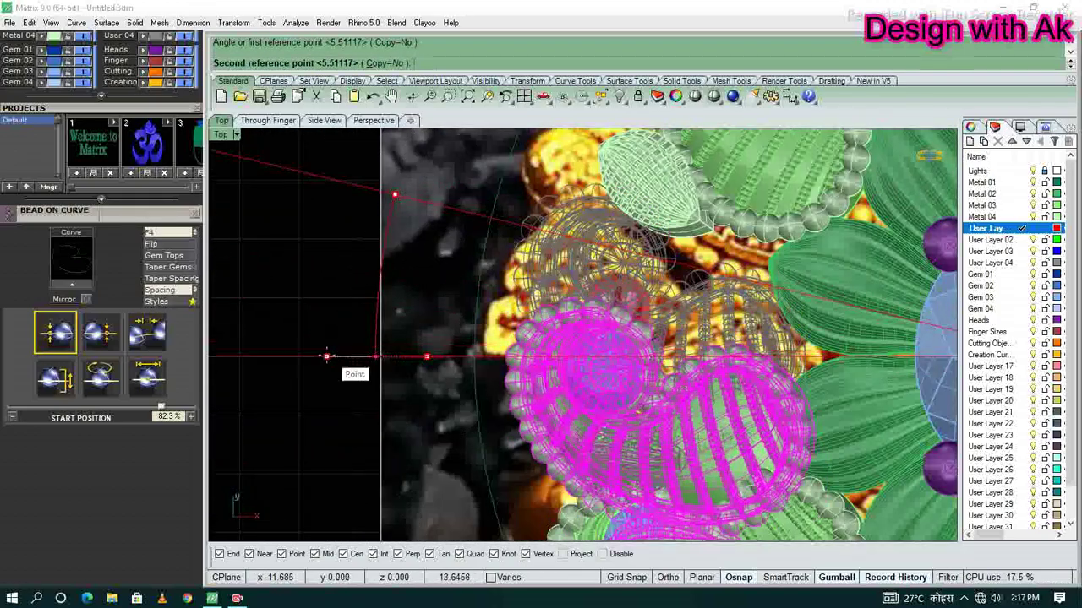
{"action": "left_click", "coordinate": [279, 355]}
{"action": "scroll", "coordinate": [338, 312], "scroll_direction": "down", "scroll_amount": 2}
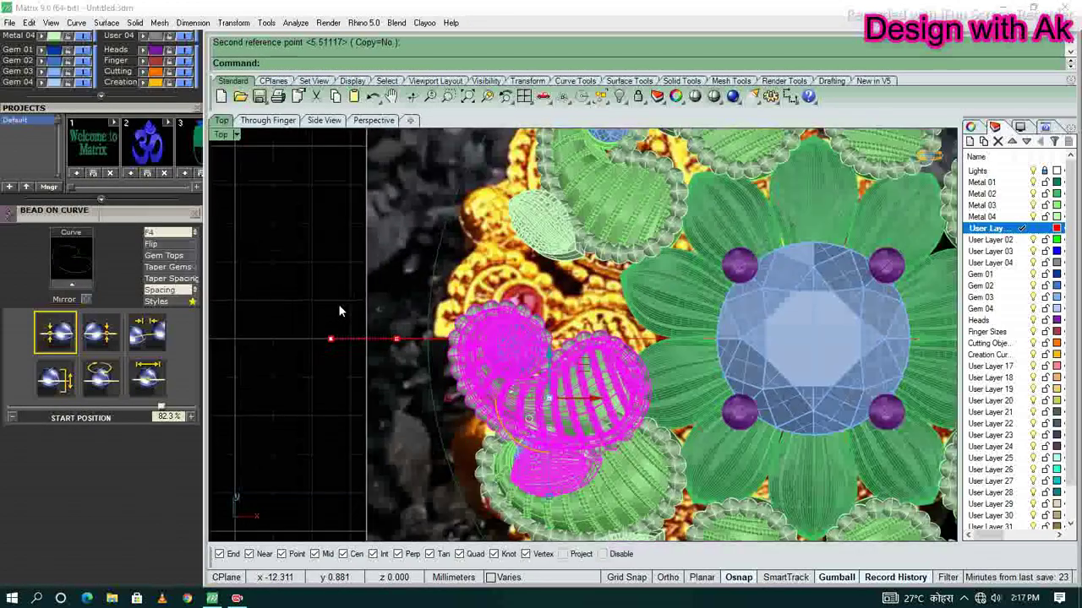
{"action": "scroll", "coordinate": [423, 321], "scroll_direction": "down", "scroll_amount": 2}
{"action": "scroll", "coordinate": [491, 330], "scroll_direction": "up", "scroll_amount": 3}
{"action": "key", "text": "ctrl+z"}
{"action": "scroll", "coordinate": [493, 331], "scroll_direction": "down", "scroll_amount": 1}
- Select all the paisley groups around the flower and group them together
{"action": "left_click", "coordinate": [466, 404], "text": "shift"}
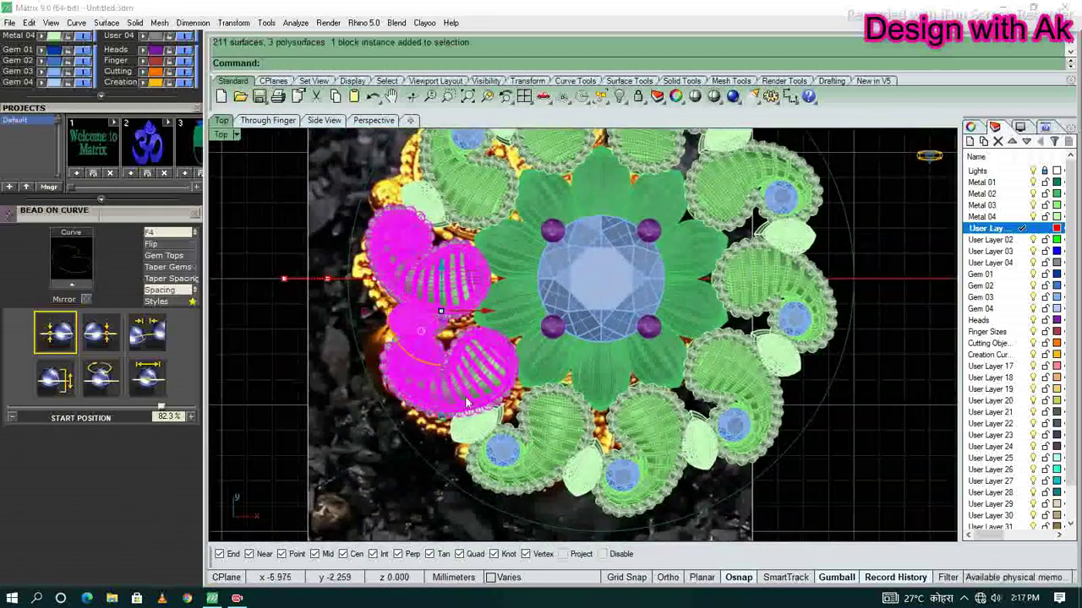
{"action": "left_click", "coordinate": [801, 300], "text": "shift"}
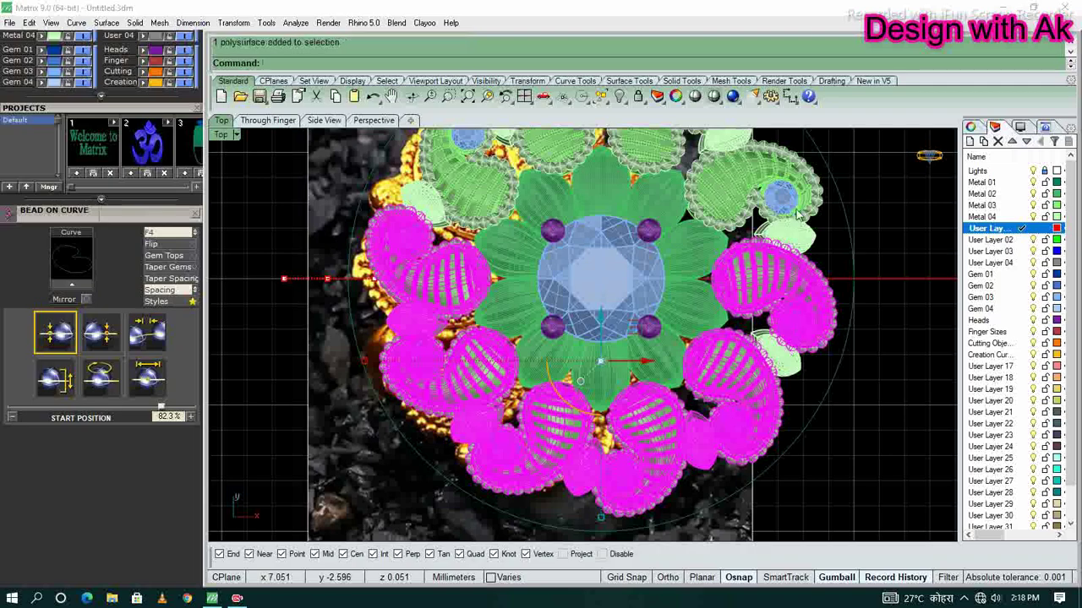
{"action": "scroll", "coordinate": [760, 253], "scroll_direction": "down", "scroll_amount": 1}
{"action": "scroll", "coordinate": [721, 169], "scroll_direction": "up", "scroll_amount": 2}
{"action": "left_click", "coordinate": [720, 169], "text": "shift"}
{"action": "left_click", "coordinate": [549, 218], "text": "shift"}
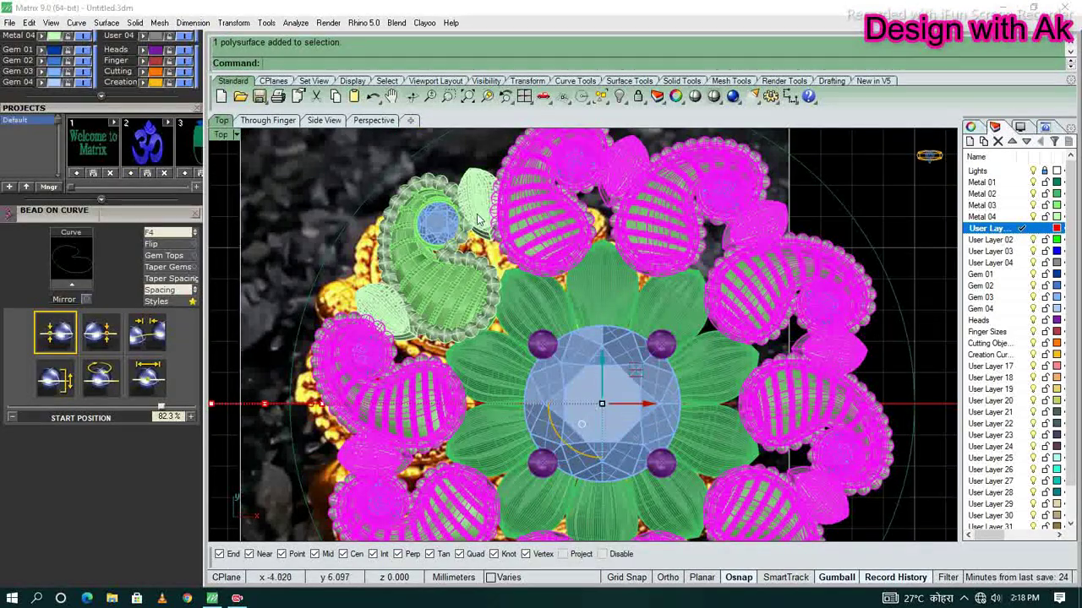
{"action": "scroll", "coordinate": [473, 294], "scroll_direction": "down", "scroll_amount": 1}
{"action": "key", "text": "ctrl+g"}
- Rotate the paisley group about the gem centre with Ortho on, then change viewport shading
{"action": "type", "text": "ROTATE"}
{"action": "key", "text": "Return"}
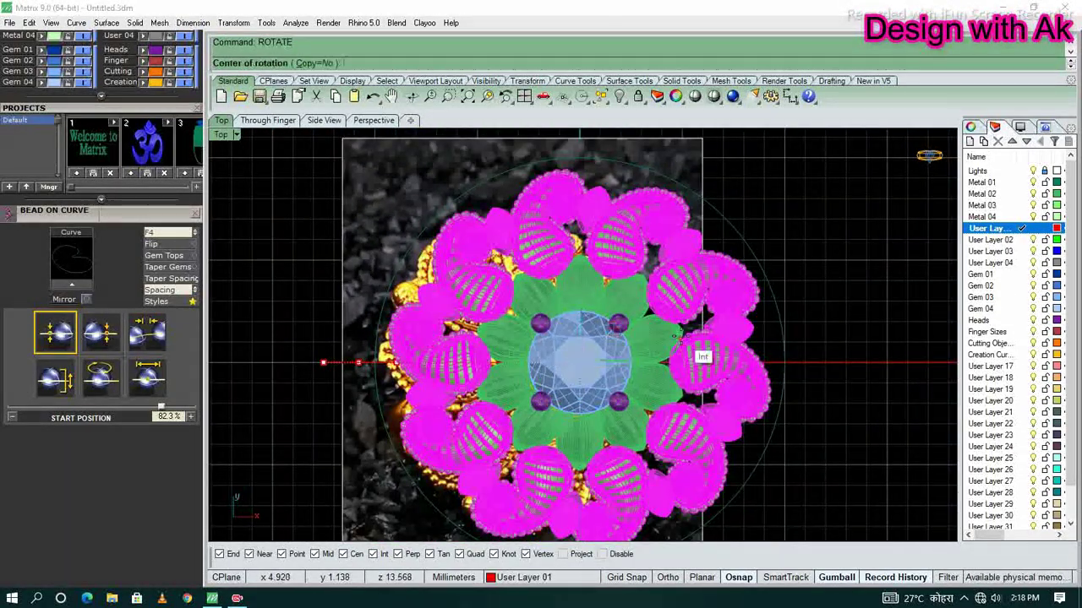
{"action": "scroll", "coordinate": [337, 310], "scroll_direction": "up", "scroll_amount": 2}
{"action": "left_click", "coordinate": [245, 306]}
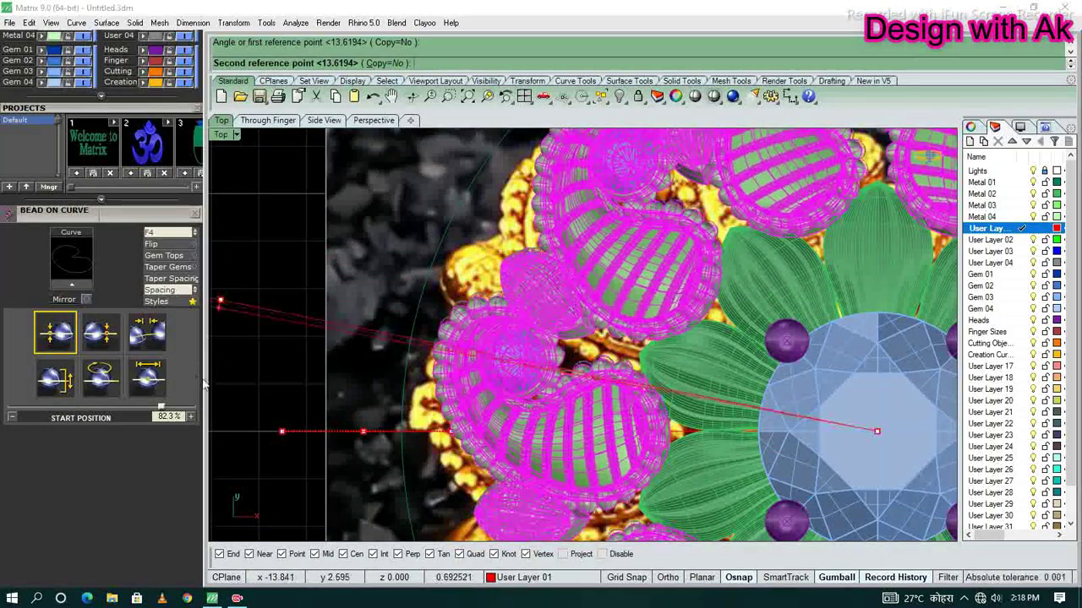
{"action": "scroll", "coordinate": [307, 332], "scroll_direction": "down", "scroll_amount": 1}
{"action": "key", "text": "F8"}
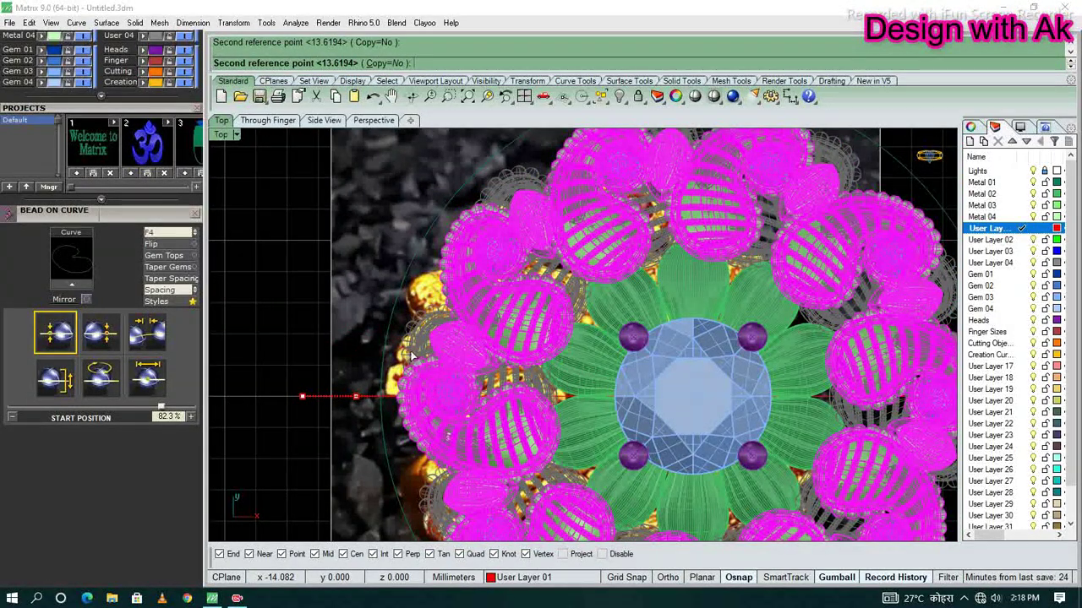
{"action": "left_click", "coordinate": [412, 354]}
{"action": "left_click", "coordinate": [695, 95]}
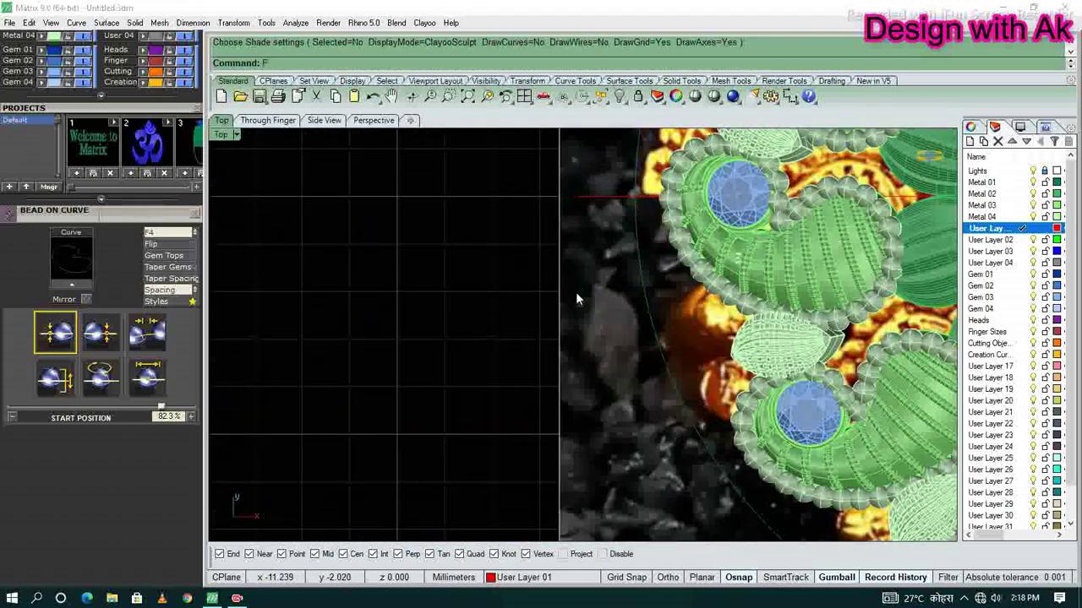
- Rebuild the outer shank curve and mirror it across the centre
{"action": "scroll", "coordinate": [641, 288], "scroll_direction": "up", "scroll_amount": 2}
{"action": "scroll", "coordinate": [562, 267], "scroll_direction": "down", "scroll_amount": 1}
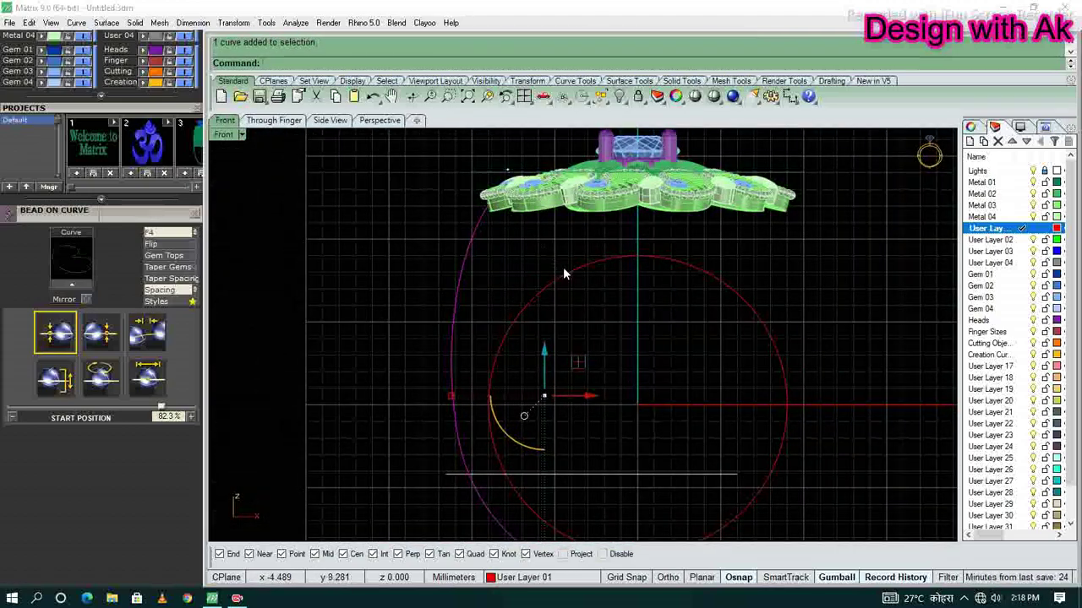
{"action": "type", "text": "rebuild"}
{"action": "key", "text": "Return"}
{"action": "key", "text": "Return"}
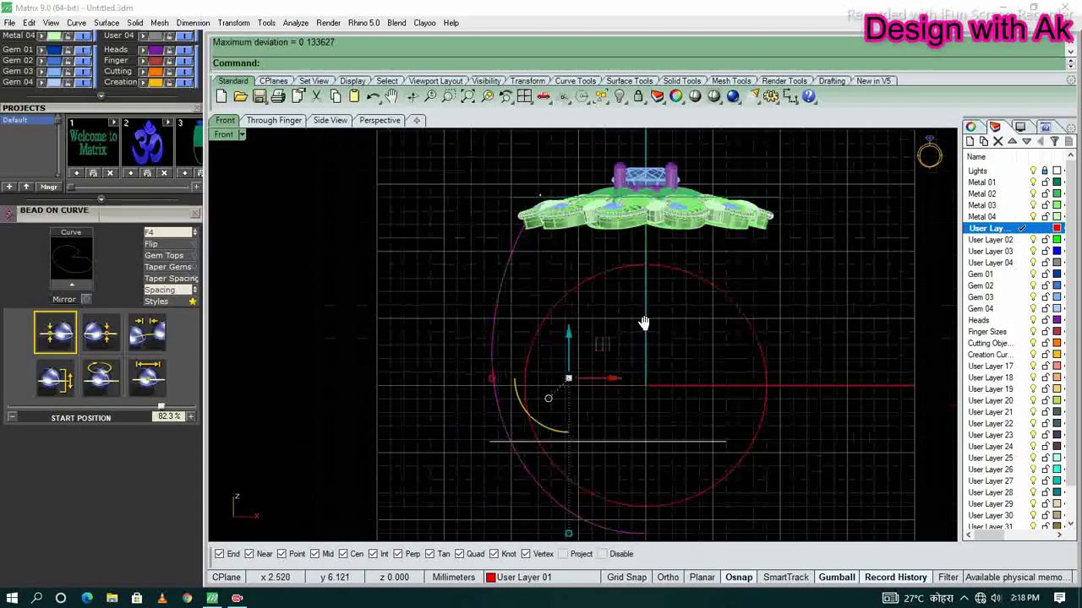
{"action": "scroll", "coordinate": [644, 321], "scroll_direction": "down", "scroll_amount": 2}
{"action": "scroll", "coordinate": [616, 332], "scroll_direction": "down", "scroll_amount": 1}
{"action": "scroll", "coordinate": [598, 313], "scroll_direction": "up", "scroll_amount": 2}
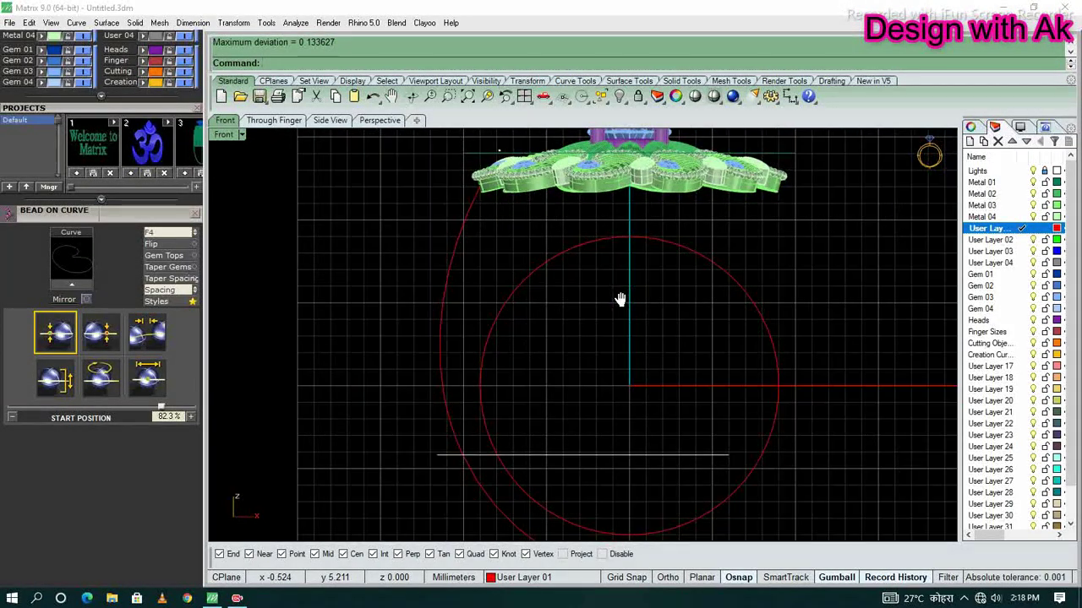
{"action": "left_click", "coordinate": [628, 423]}
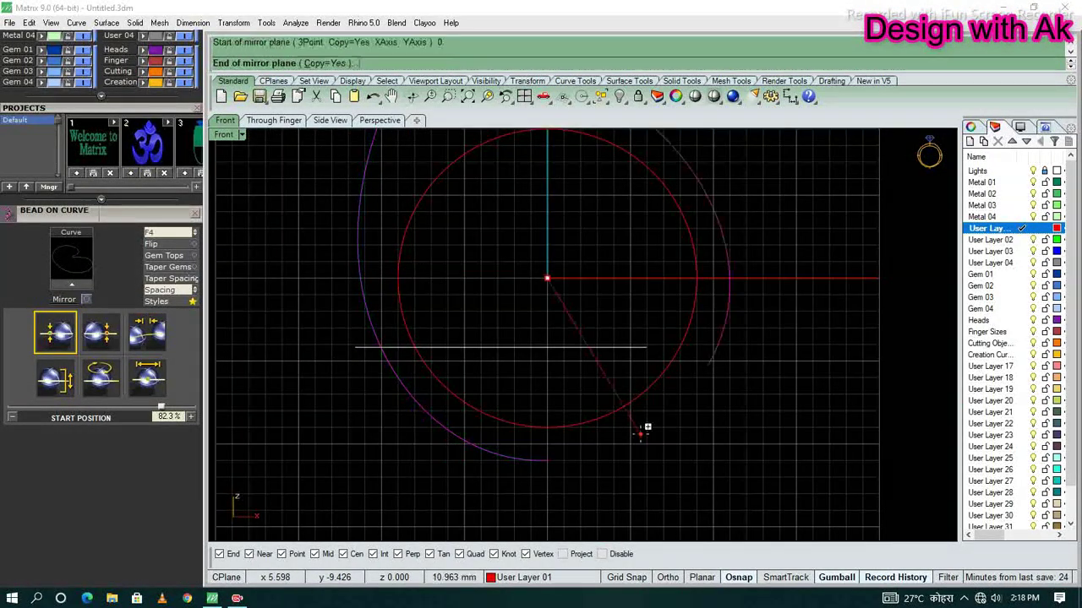
{"action": "key", "text": "Escape"}
- Show the shank curve's control points and select the bottom points plus the other curve
{"action": "scroll", "coordinate": [595, 501], "scroll_direction": "up", "scroll_amount": 5}
{"action": "mouse_move", "coordinate": [623, 502]}
{"action": "left_mouse_down"}
{"action": "mouse_move", "coordinate": [467, 413]}
{"action": "mouse_move", "coordinate": [538, 486]}
{"action": "left_mouse_up"}
{"action": "key", "text": "F10"}
{"action": "scroll", "coordinate": [537, 461], "scroll_direction": "down", "scroll_amount": 3}
{"action": "left_click_drag", "start_coordinate": [398, 442], "coordinate": [459, 494]}
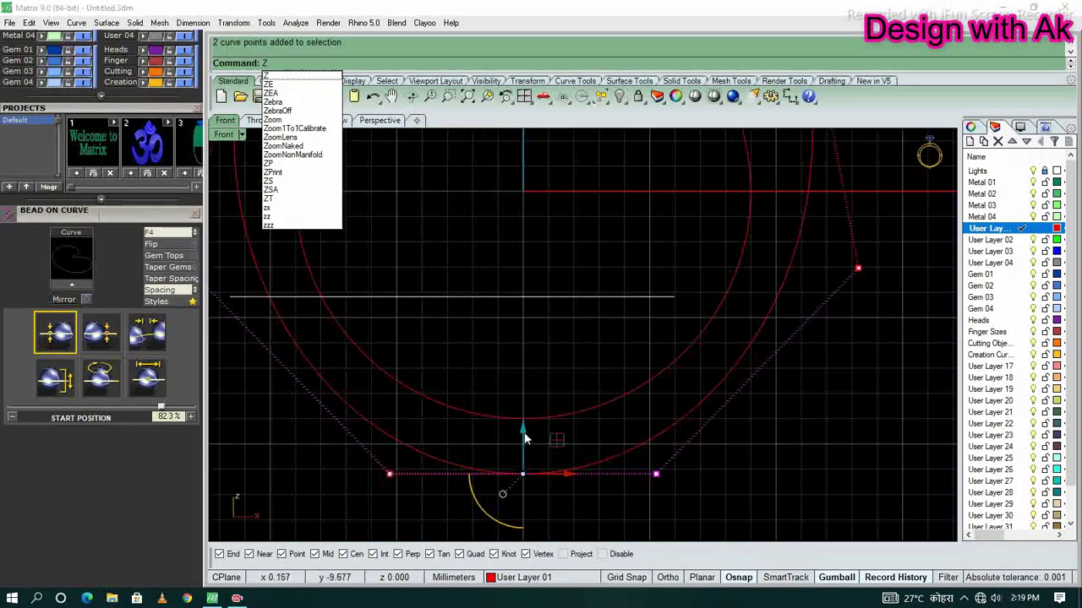
{"action": "scroll", "coordinate": [577, 440], "scroll_direction": "up", "scroll_amount": 3}
{"action": "scroll", "coordinate": [577, 439], "scroll_direction": "down", "scroll_amount": 3}
{"action": "left_click", "coordinate": [661, 361]}
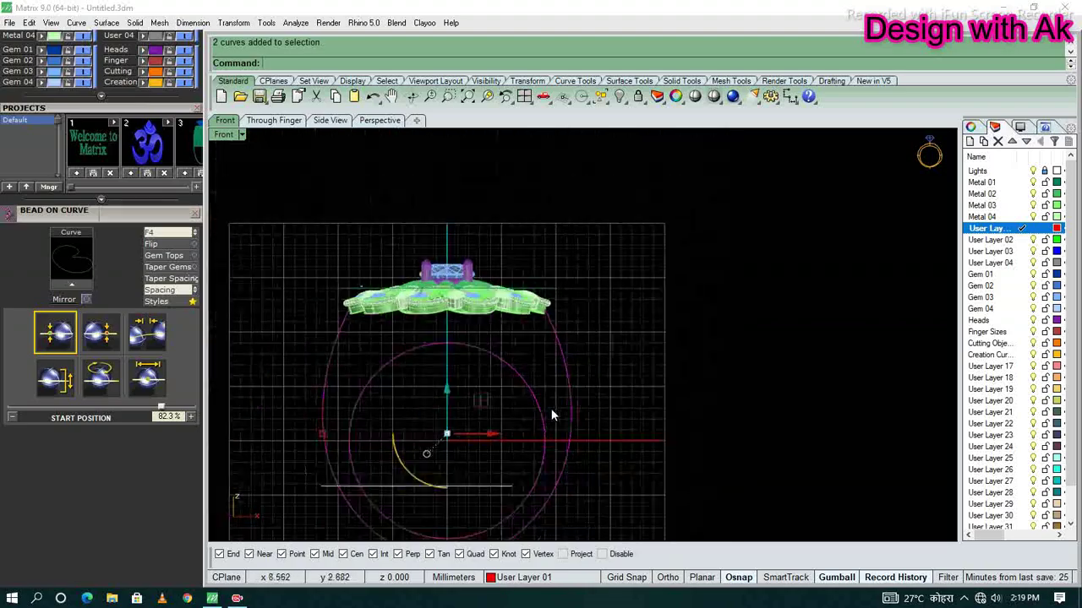
- Inspect the ring from Top and oblique angles, then recentre it in Front view
{"action": "key", "text": "ctrl+F1"}
{"action": "right_click_drag", "start_coordinate": [534, 361], "coordinate": [586, 310]}
{"action": "scroll", "coordinate": [587, 310], "scroll_direction": "up", "scroll_amount": 5}
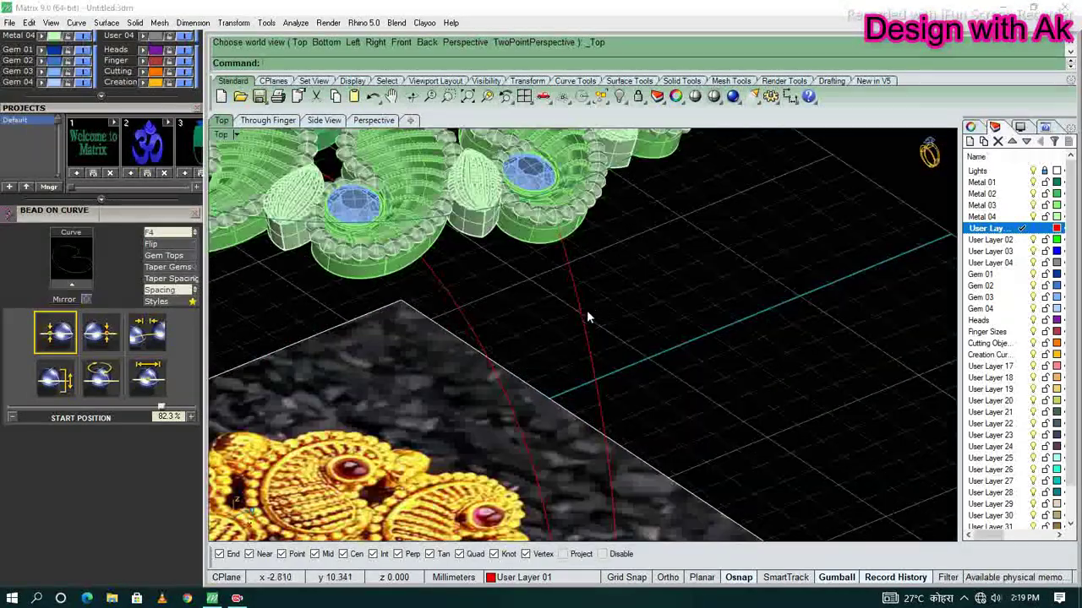
{"action": "key", "text": "ctrl+F2"}
{"action": "scroll", "coordinate": [726, 329], "scroll_direction": "down", "scroll_amount": 3}
{"action": "scroll", "coordinate": [421, 264], "scroll_direction": "up", "scroll_amount": 2}
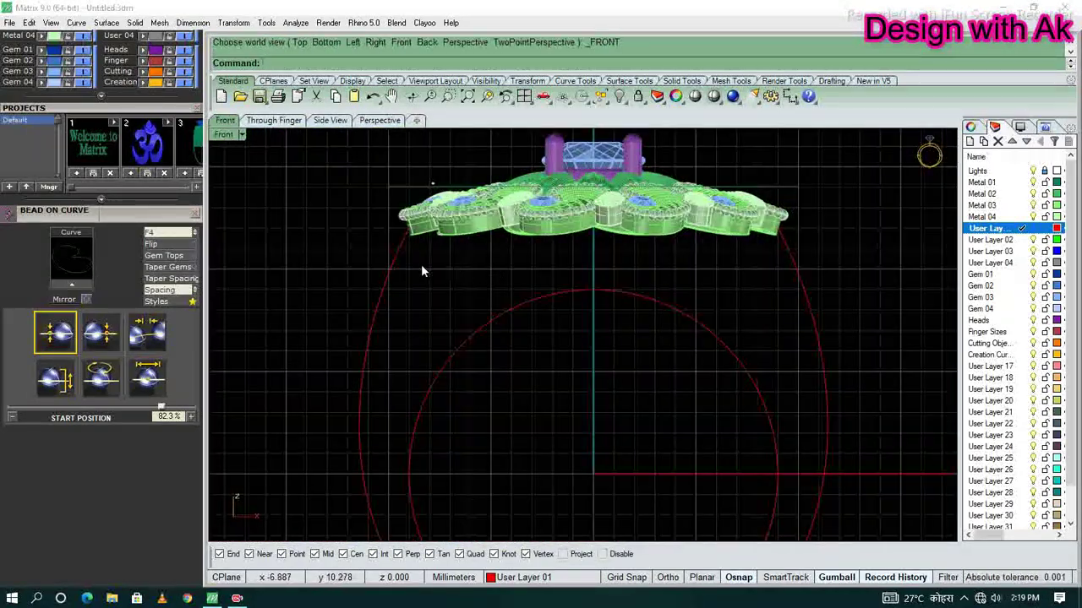
{"action": "right_click_drag", "start_coordinate": [421, 263], "coordinate": [603, 304]}
- Hide the flower head and other objects, then extrude both selected outer shank curves
{"action": "key", "text": "ctrl+i"}
{"action": "type", "text": "i"}
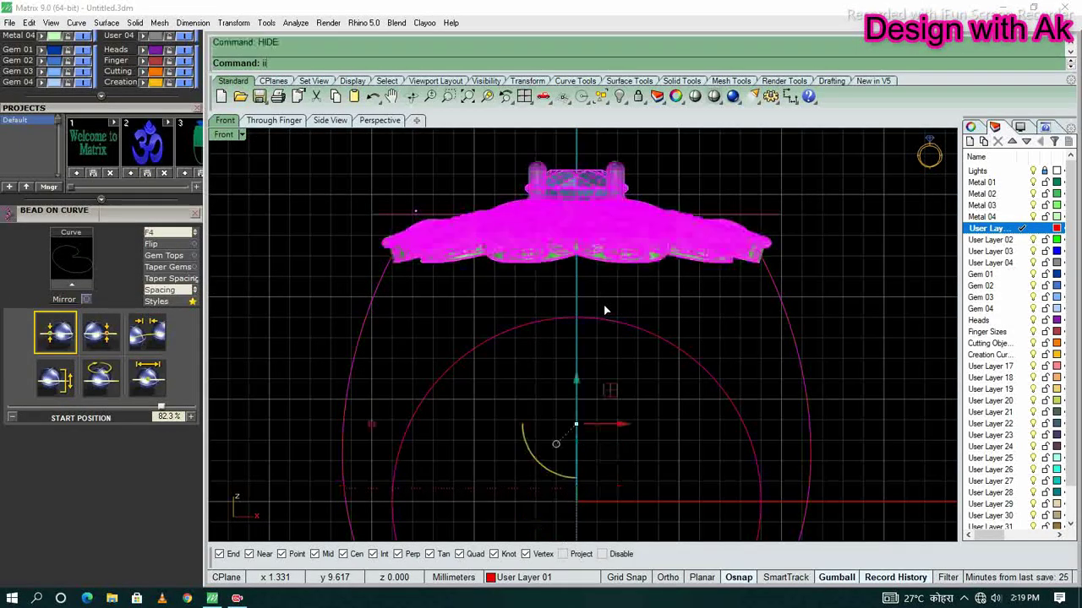
{"action": "key", "text": "ctrl+h"}
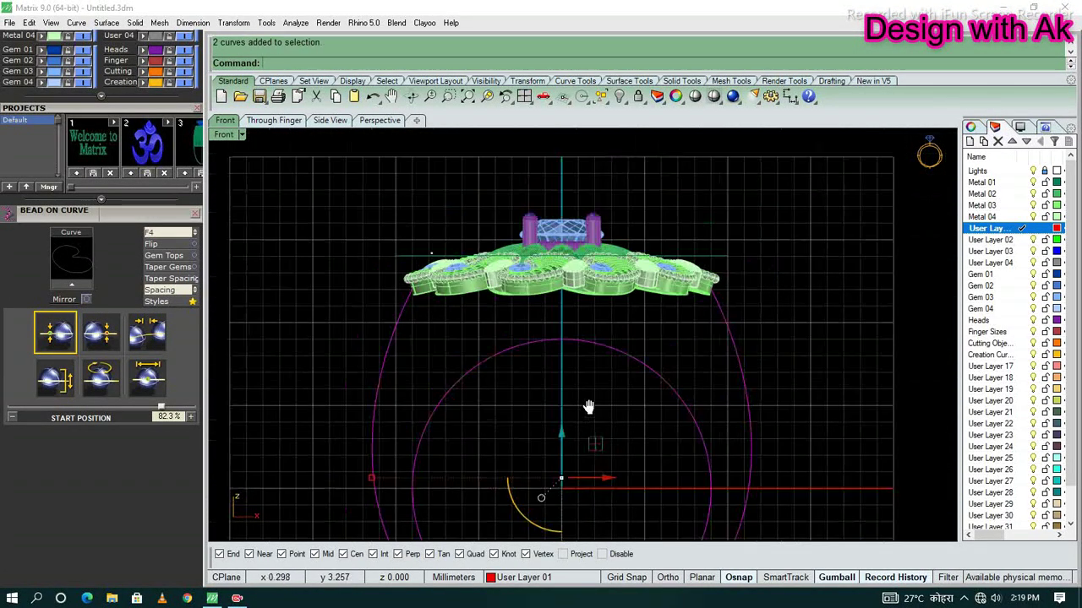
{"action": "scroll", "coordinate": [555, 310], "scroll_direction": "down", "scroll_amount": 2}
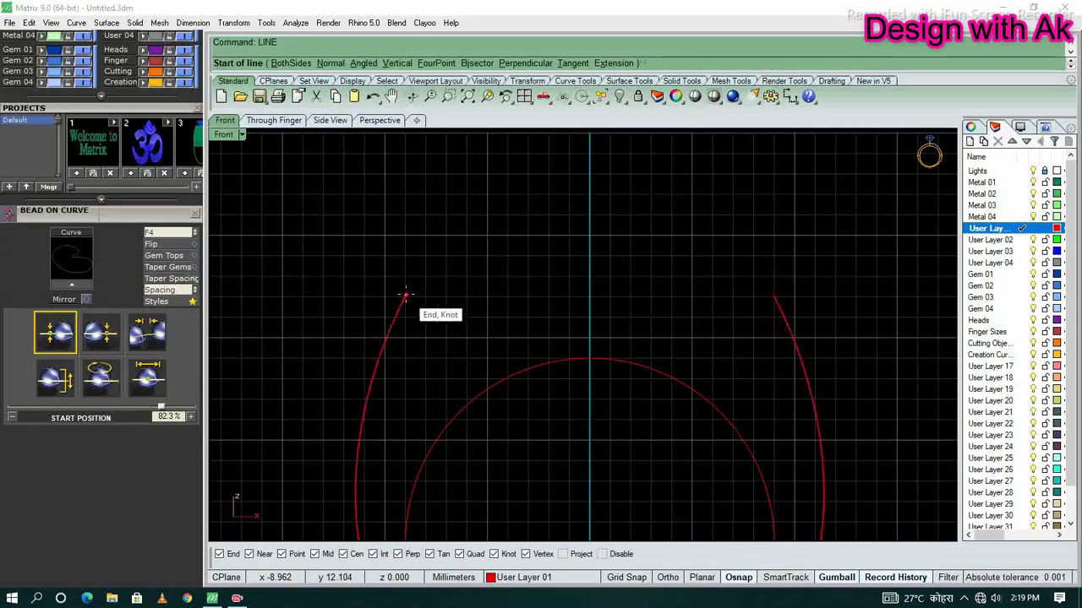
{"action": "left_click_drag", "start_coordinate": [647, 336], "coordinate": [732, 307]}
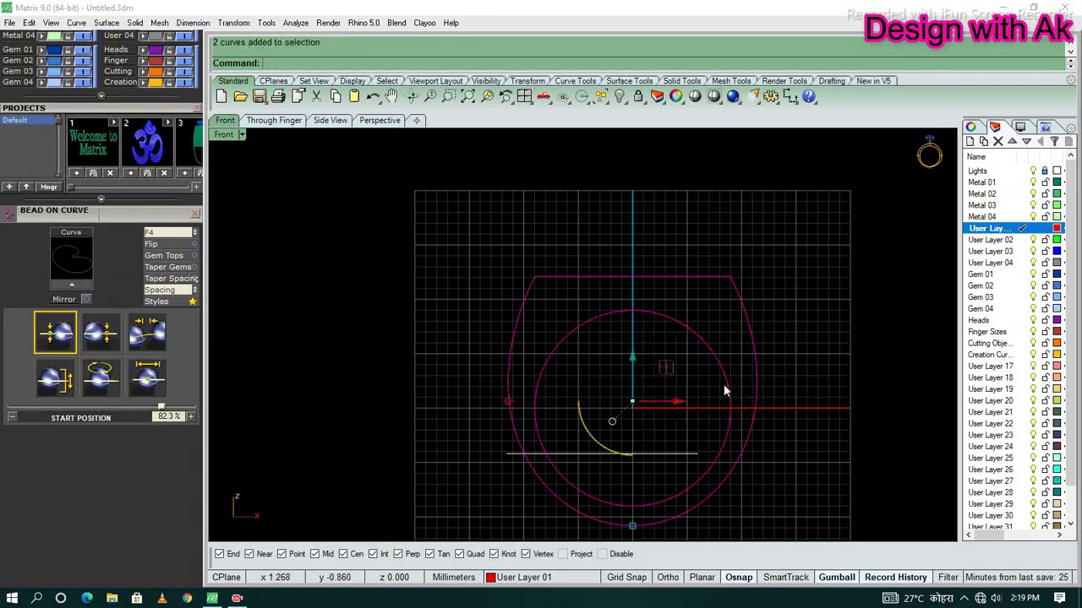
{"action": "key", "text": "Return"}
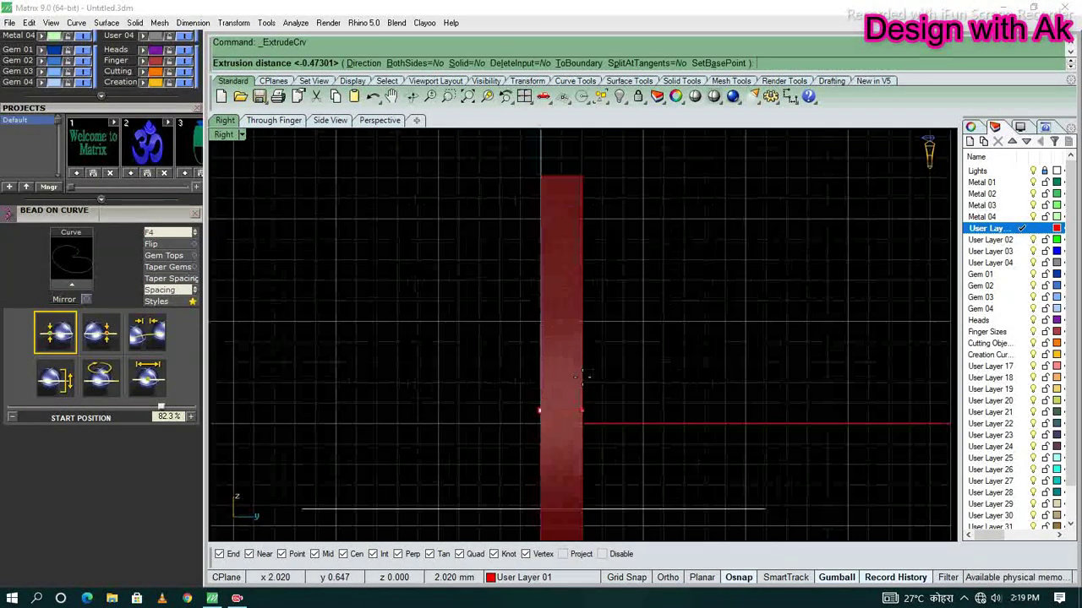
- Extrude the shank profile to both sides into a band
{"action": "type", "text": "b"}
{"action": "key", "text": "Return"}
{"action": "key", "text": "Return"}
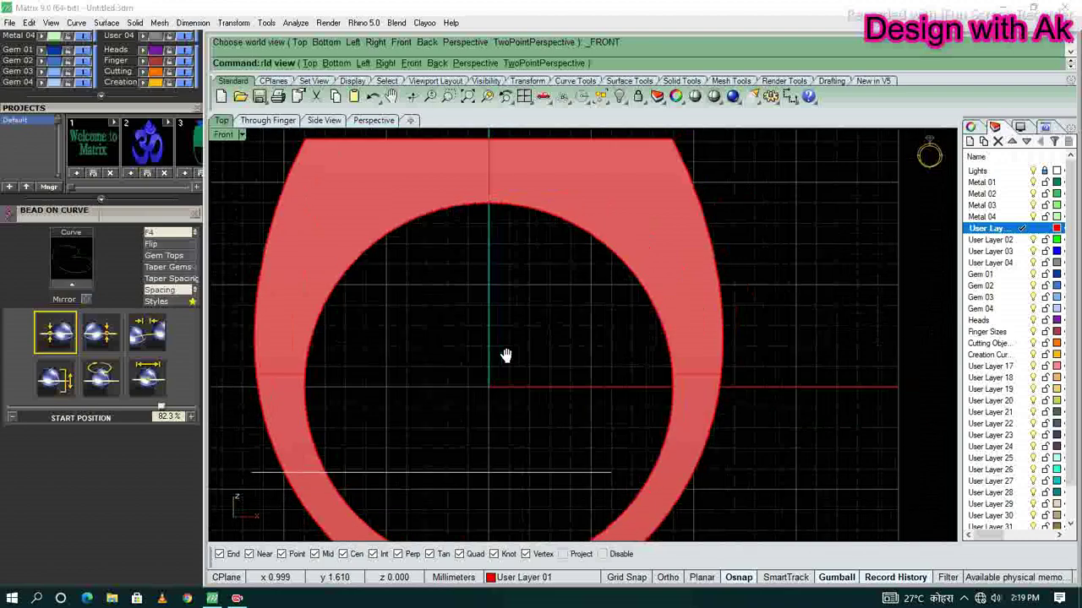
{"action": "left_click", "coordinate": [382, 176]}
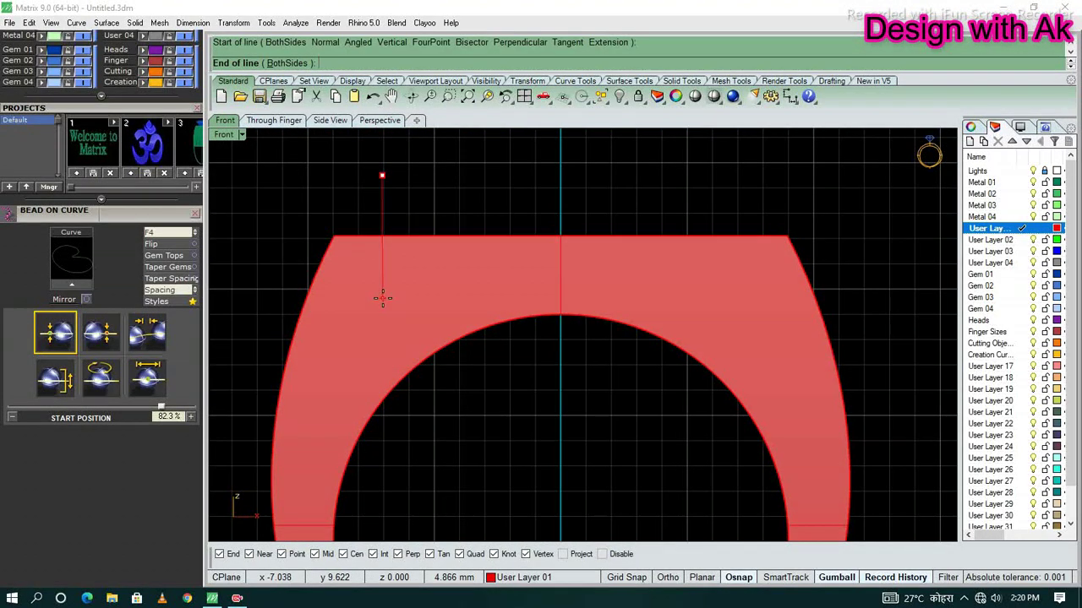
{"action": "key", "text": "Escape"}
- Offset the shank outline and delete the stray offset curve
{"action": "left_click", "coordinate": [369, 327]}
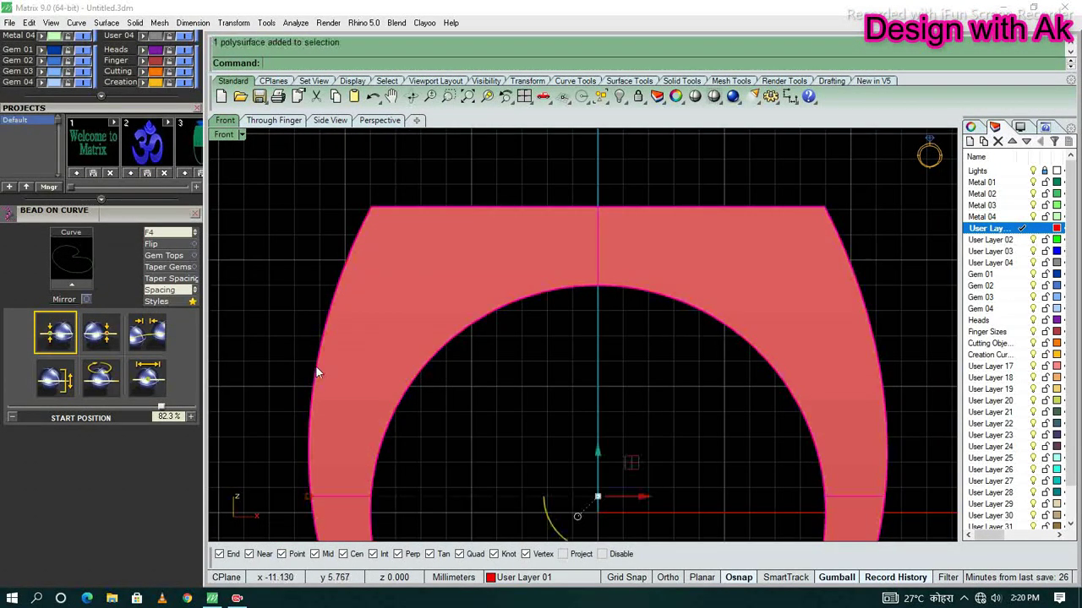
{"action": "scroll", "coordinate": [313, 363], "scroll_direction": "up", "scroll_amount": 3}
{"action": "scroll", "coordinate": [363, 364], "scroll_direction": "up", "scroll_amount": 2}
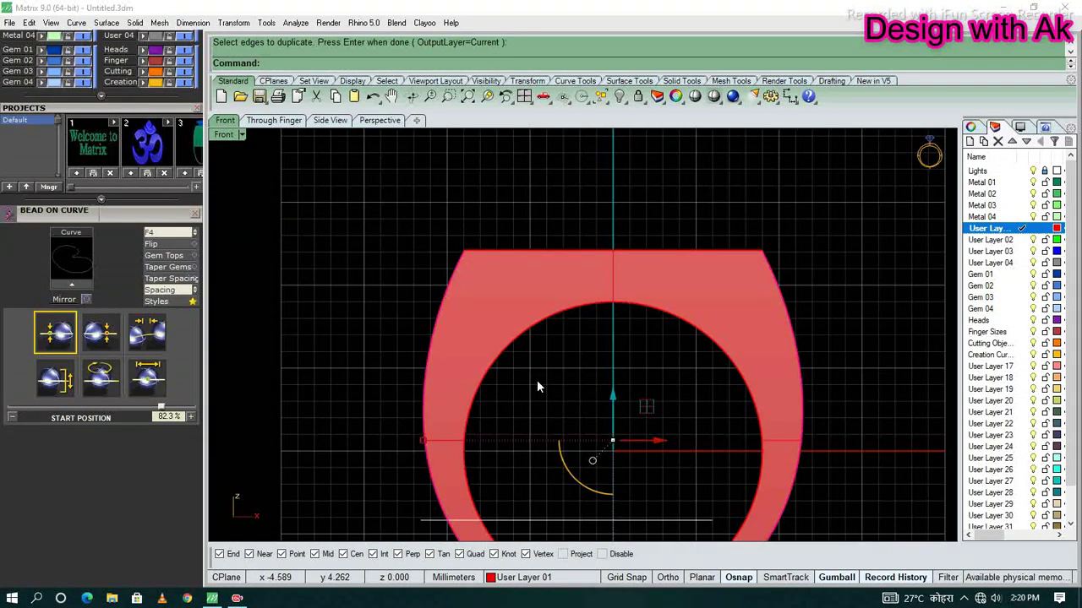
{"action": "key", "text": "Return"}
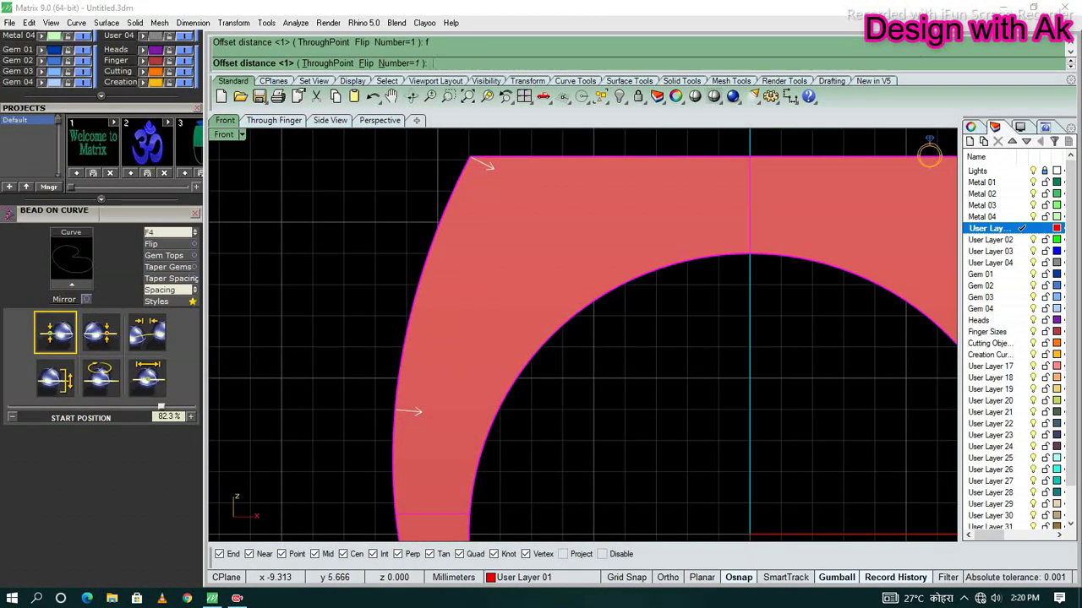
{"action": "key", "text": "Return"}
{"action": "left_click", "coordinate": [484, 355]}
{"action": "left_click", "coordinate": [483, 349]}
{"action": "key", "text": "Delete"}
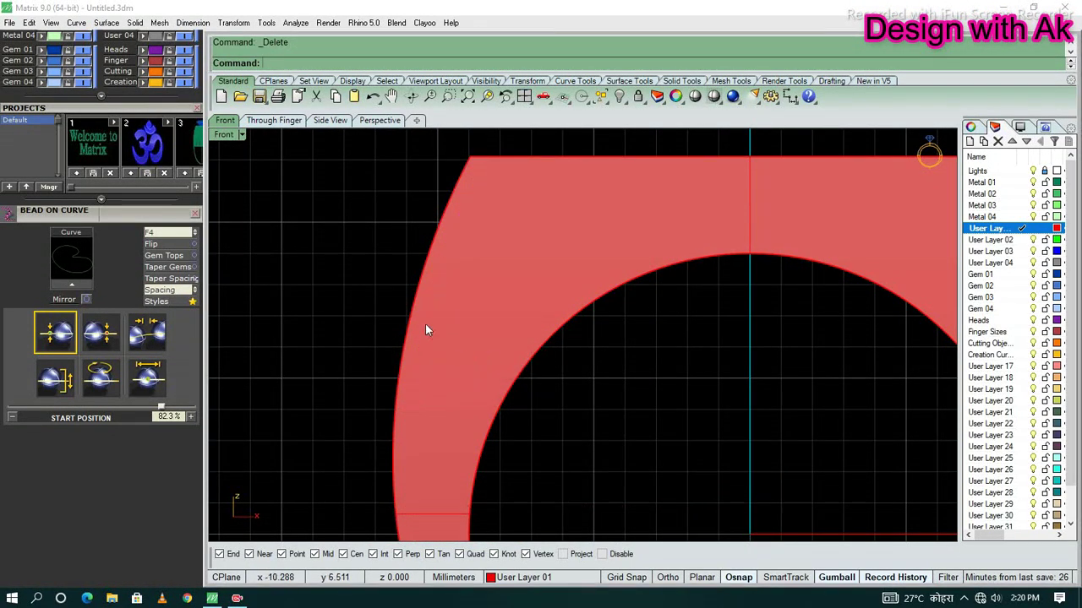
- Duplicate the shank edges with a 0.5 inward offset
{"action": "key", "text": "Return"}
{"action": "scroll", "coordinate": [414, 320], "scroll_direction": "down", "scroll_amount": 4}
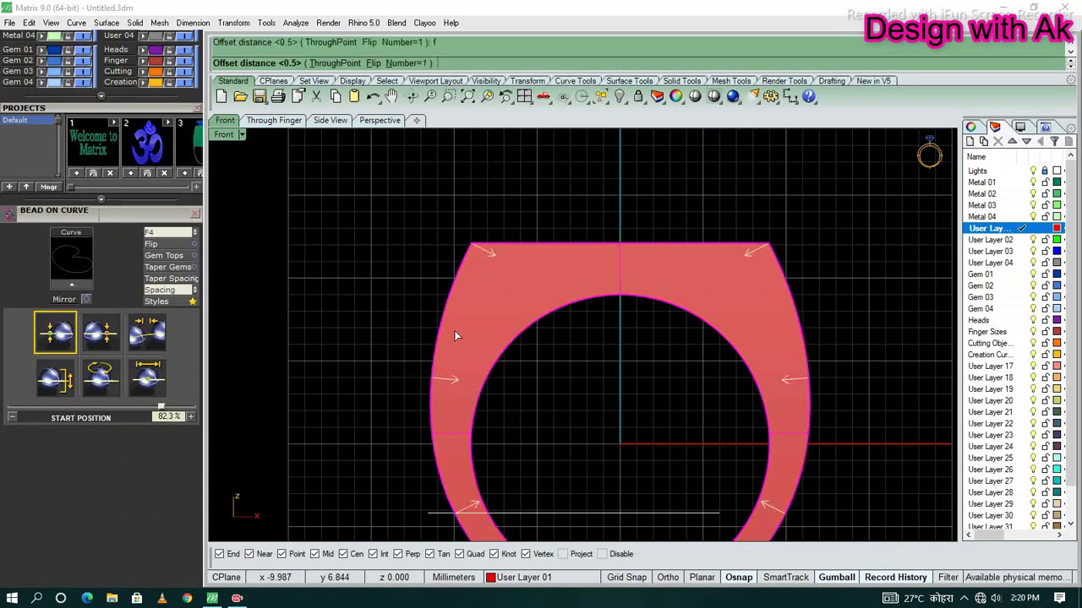
{"action": "type", "text": "1"}
{"action": "key", "text": "Return"}
{"action": "scroll", "coordinate": [408, 305], "scroll_direction": "up", "scroll_amount": 3}
{"action": "scroll", "coordinate": [587, 401], "scroll_direction": "down", "scroll_amount": 5}
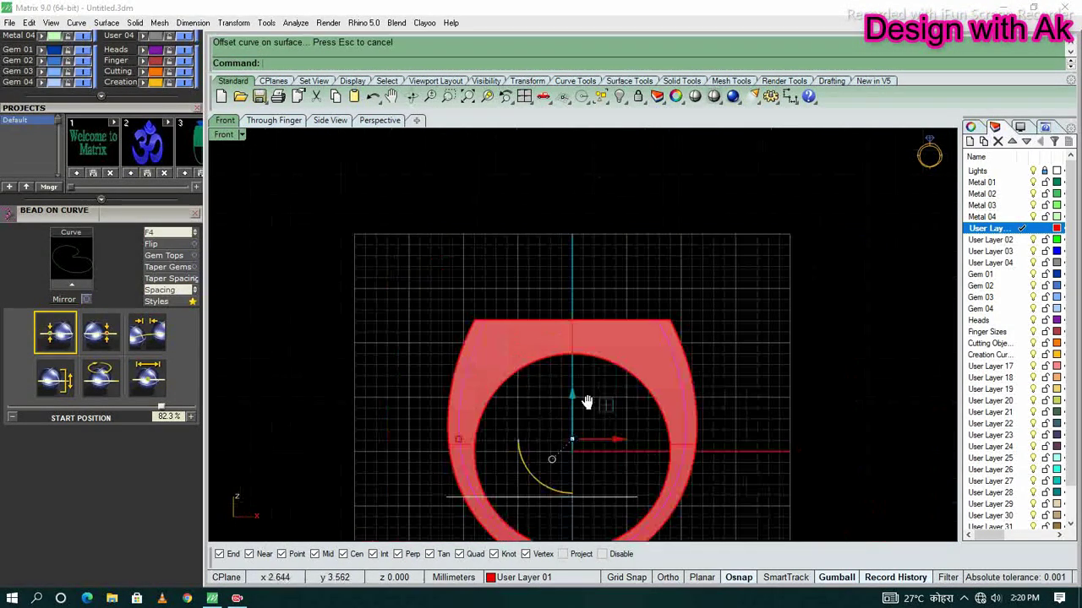
{"action": "right_click_drag", "start_coordinate": [587, 402], "coordinate": [555, 377]}
{"action": "type", "text": "M"}
{"action": "scroll", "coordinate": [555, 378], "scroll_direction": "up", "scroll_amount": 3}
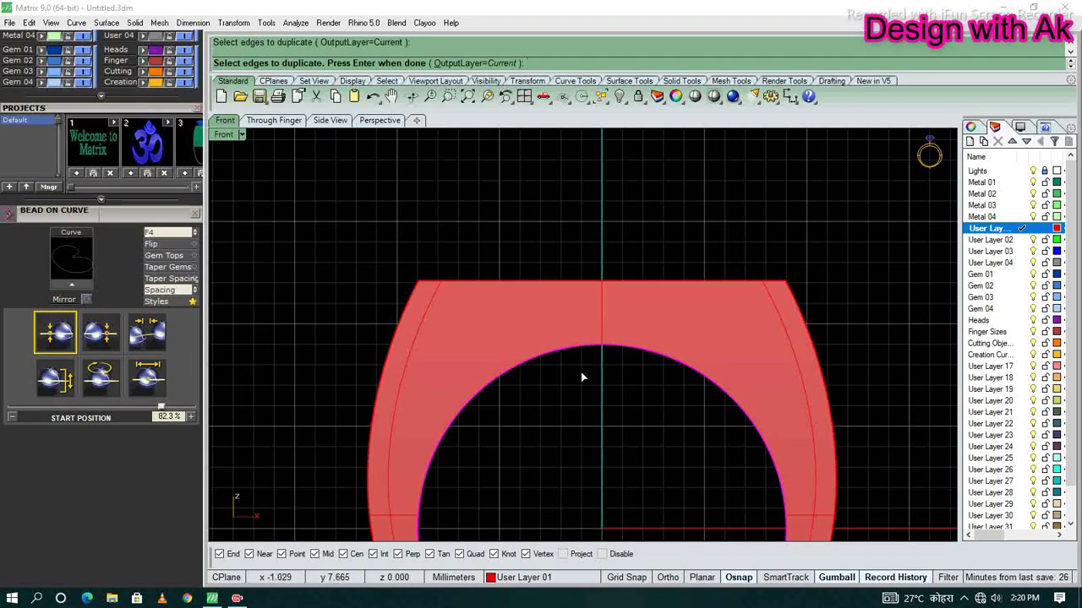
{"action": "key", "text": "Return"}
{"action": "scroll", "coordinate": [582, 377], "scroll_direction": "down", "scroll_amount": 1}
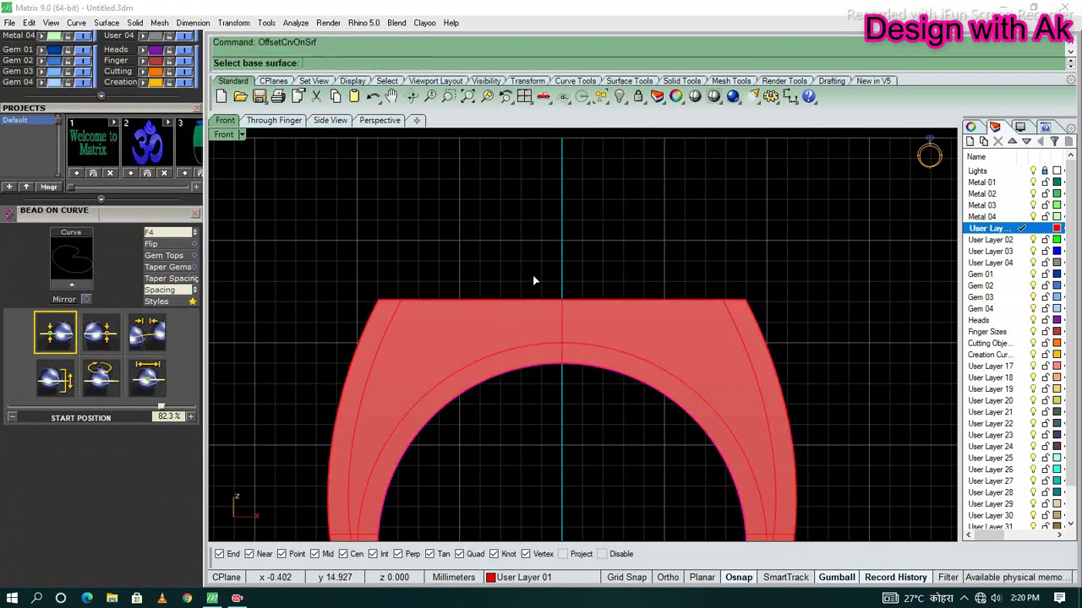
- Choose the red shoulder surface as the base for offsetting its edges as curves
{"action": "left_click", "coordinate": [467, 306]}
{"action": "scroll", "coordinate": [467, 307], "scroll_direction": "up", "scroll_amount": 2}
{"action": "left_click", "coordinate": [467, 298]}
{"action": "left_click", "coordinate": [539, 301]}
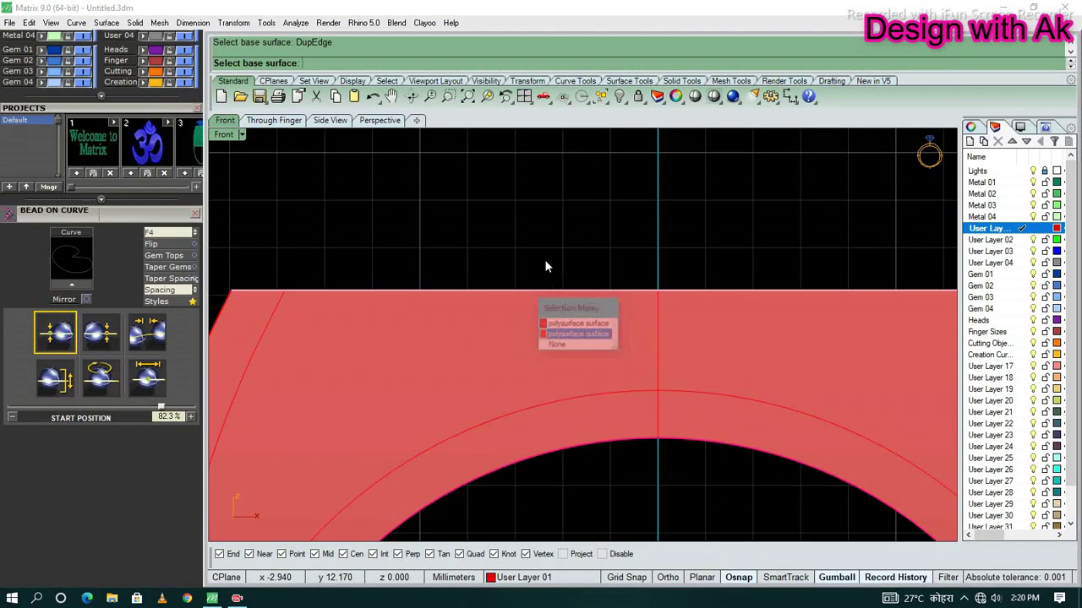
{"action": "scroll", "coordinate": [567, 245], "scroll_direction": "down", "scroll_amount": 2}
{"action": "left_click", "coordinate": [537, 269]}
{"action": "key", "text": "Escape"}
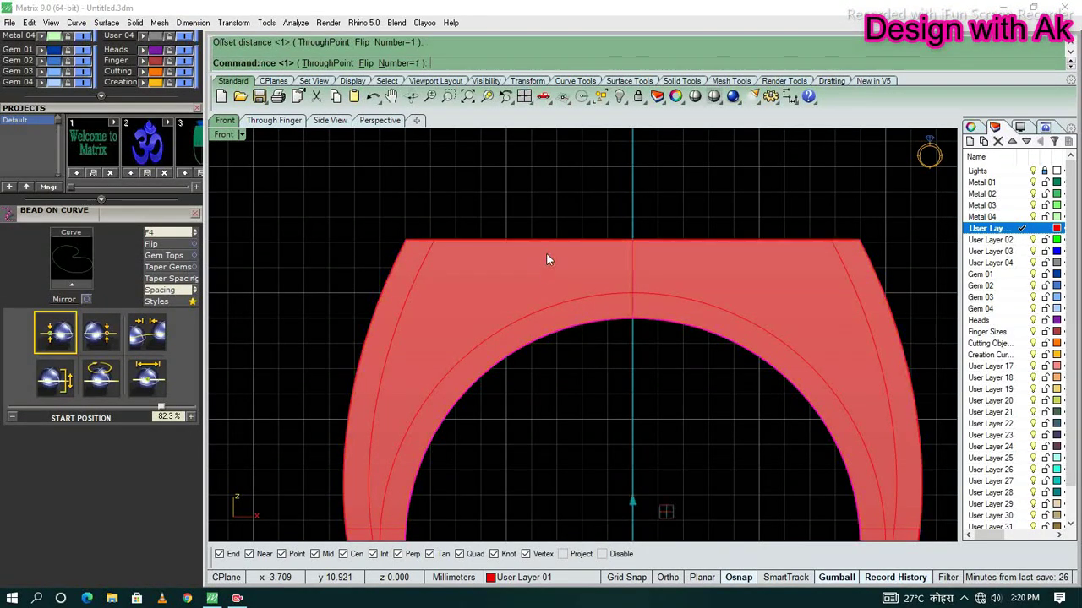
{"action": "key", "text": "Return"}
{"action": "key", "text": "Return"}
{"action": "left_click", "coordinate": [564, 264]}
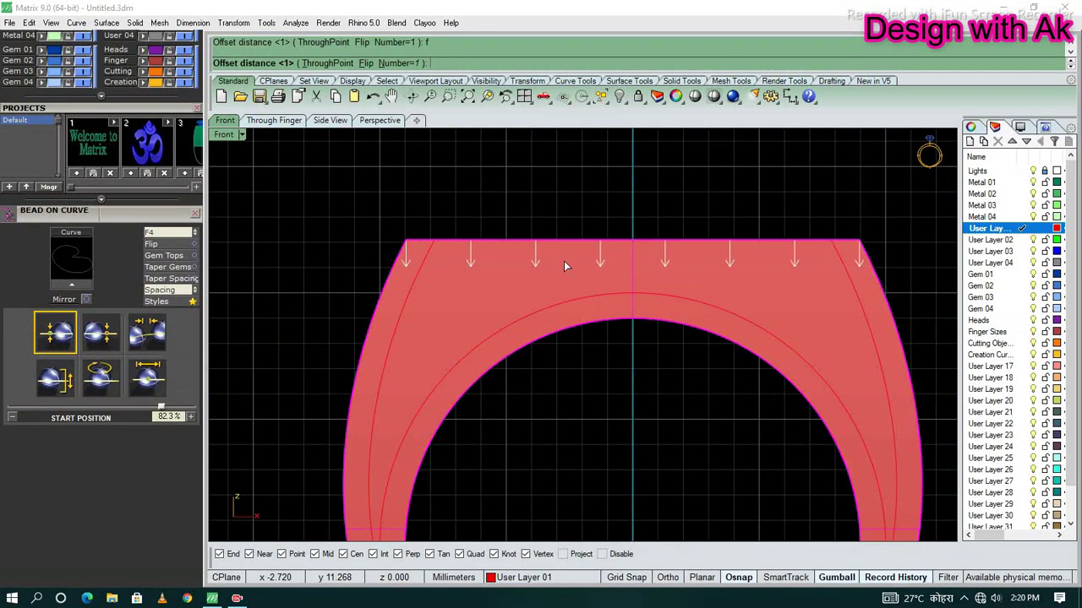
- Hide the solid shoulder piece, select all outline curves, and undo the last trim
{"action": "key", "text": "ctrl+h"}
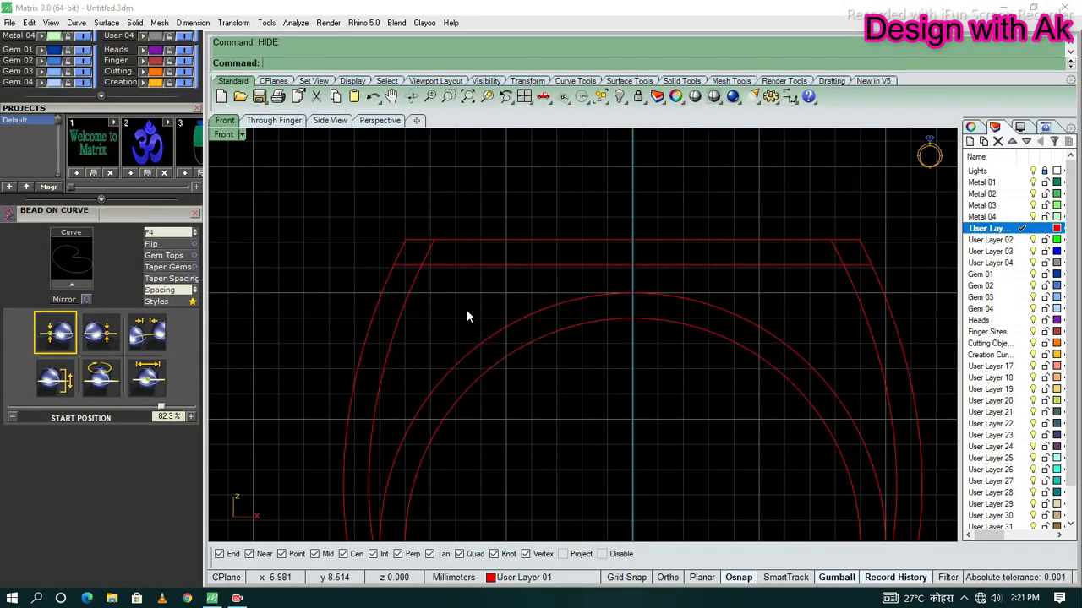
{"action": "scroll", "coordinate": [532, 375], "scroll_direction": "down", "scroll_amount": 2}
{"action": "key", "text": "ctrl+a"}
{"action": "scroll", "coordinate": [532, 375], "scroll_direction": "up", "scroll_amount": 5}
{"action": "scroll", "coordinate": [442, 321], "scroll_direction": "down", "scroll_amount": 1}
{"action": "key", "text": "ctrl+z"}
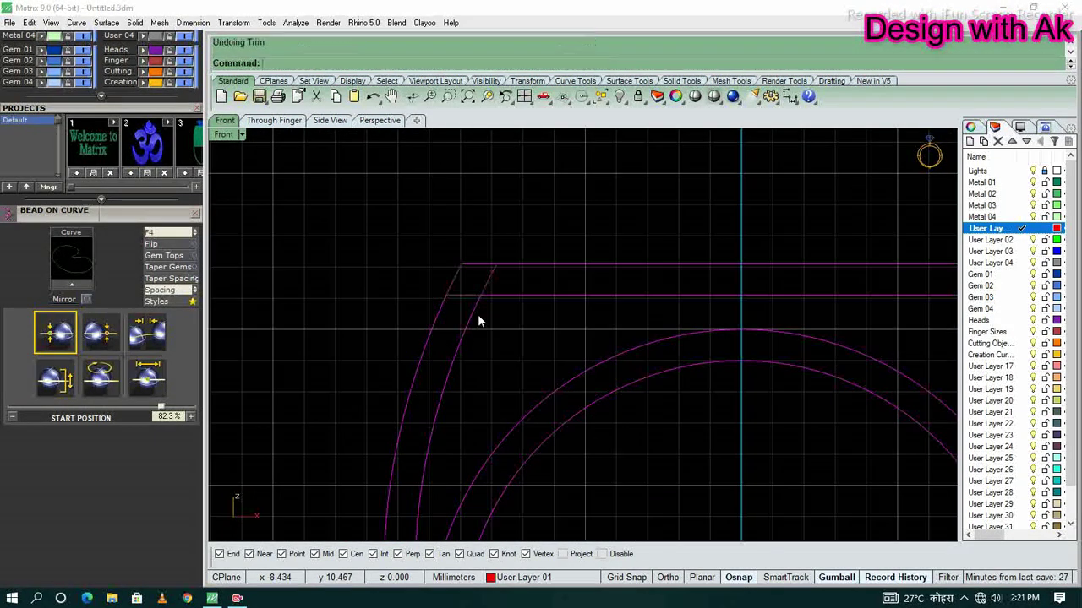
- Trim the overlapping curve corners using the crossing curves as cutting edges
{"action": "scroll", "coordinate": [493, 270], "scroll_direction": "down", "scroll_amount": 2}
{"action": "type", "text": "trim"}
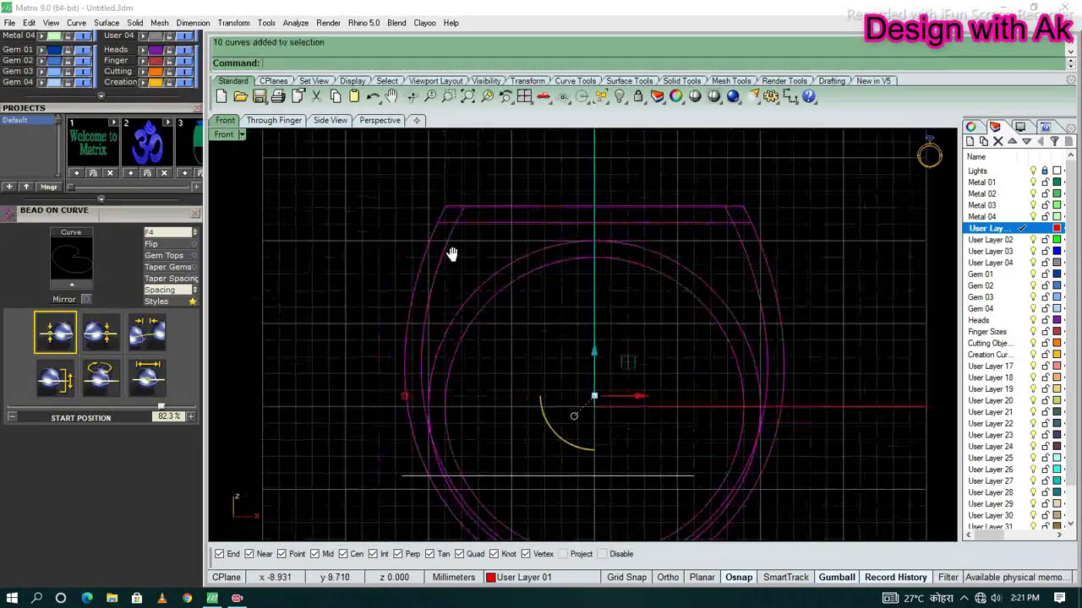
{"action": "scroll", "coordinate": [449, 251], "scroll_direction": "up", "scroll_amount": 3}
{"action": "key", "text": "Return"}
{"action": "left_click_drag", "start_coordinate": [535, 271], "coordinate": [479, 255]}
{"action": "scroll", "coordinate": [561, 364], "scroll_direction": "down", "scroll_amount": 3}
{"action": "scroll", "coordinate": [523, 409], "scroll_direction": "up", "scroll_amount": 2}
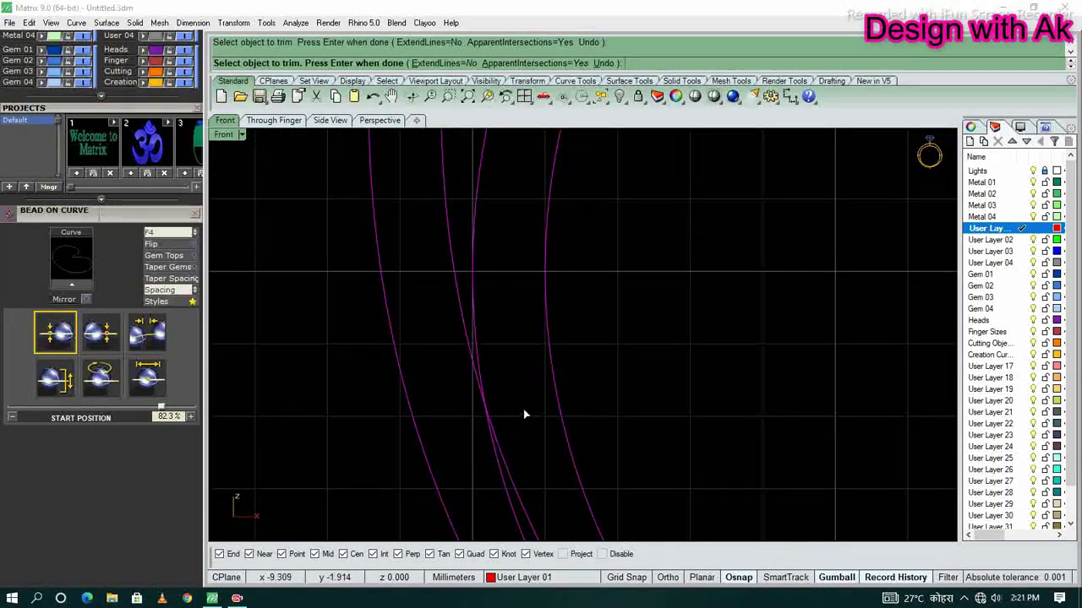
{"action": "scroll", "coordinate": [485, 435], "scroll_direction": "down", "scroll_amount": 2}
{"action": "scroll", "coordinate": [698, 408], "scroll_direction": "up", "scroll_amount": 4}
{"action": "scroll", "coordinate": [698, 409], "scroll_direction": "down", "scroll_amount": 4}
{"action": "scroll", "coordinate": [647, 278], "scroll_direction": "up", "scroll_amount": 3}
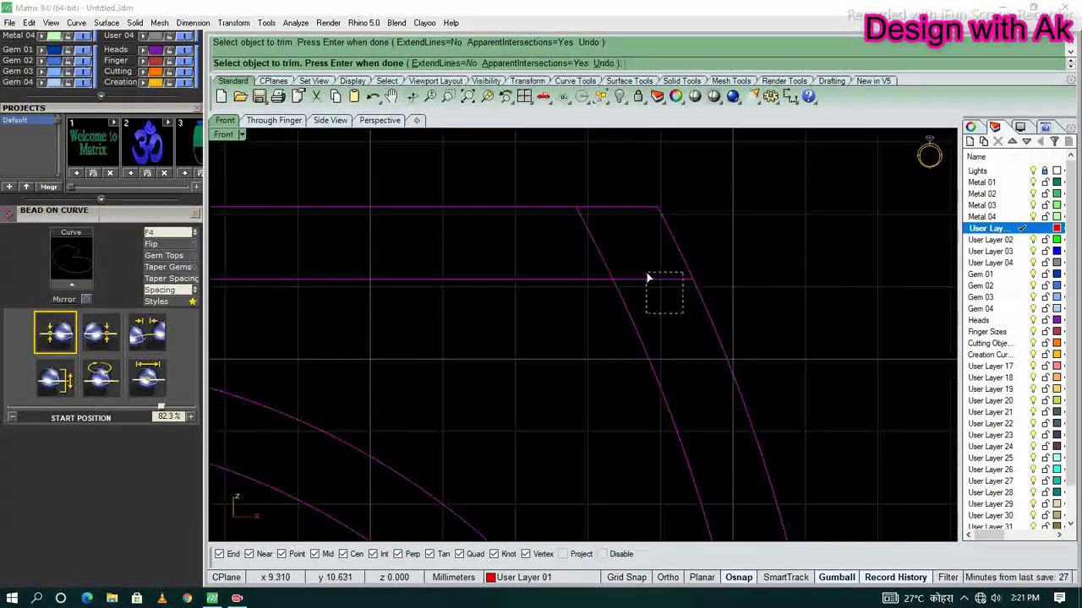
{"action": "scroll", "coordinate": [668, 338], "scroll_direction": "down", "scroll_amount": 1}
{"action": "scroll", "coordinate": [676, 315], "scroll_direction": "down", "scroll_amount": 3}
{"action": "scroll", "coordinate": [662, 311], "scroll_direction": "up", "scroll_amount": 2}
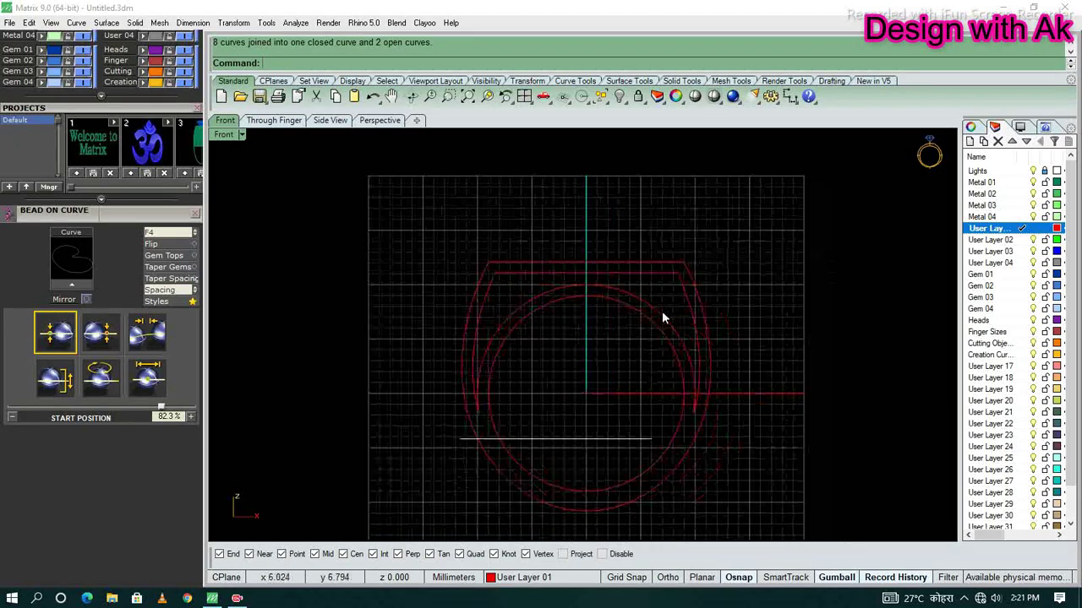
- Join the trimmed curves into one closed outline
{"action": "key", "text": "ctrl+alt+h"}
{"action": "scroll", "coordinate": [611, 300], "scroll_direction": "up", "scroll_amount": 2}
{"action": "left_click", "coordinate": [594, 382]}
- Subtract the extruded block from the band to form the split shank
{"action": "left_click", "coordinate": [594, 382]}
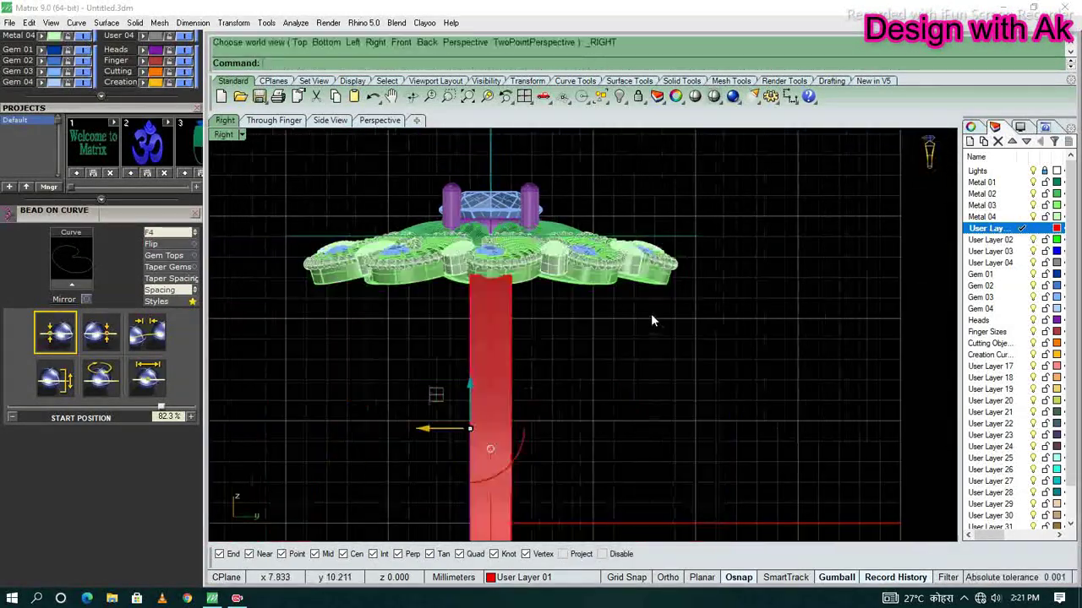
{"action": "scroll", "coordinate": [683, 380], "scroll_direction": "down", "scroll_amount": 1}
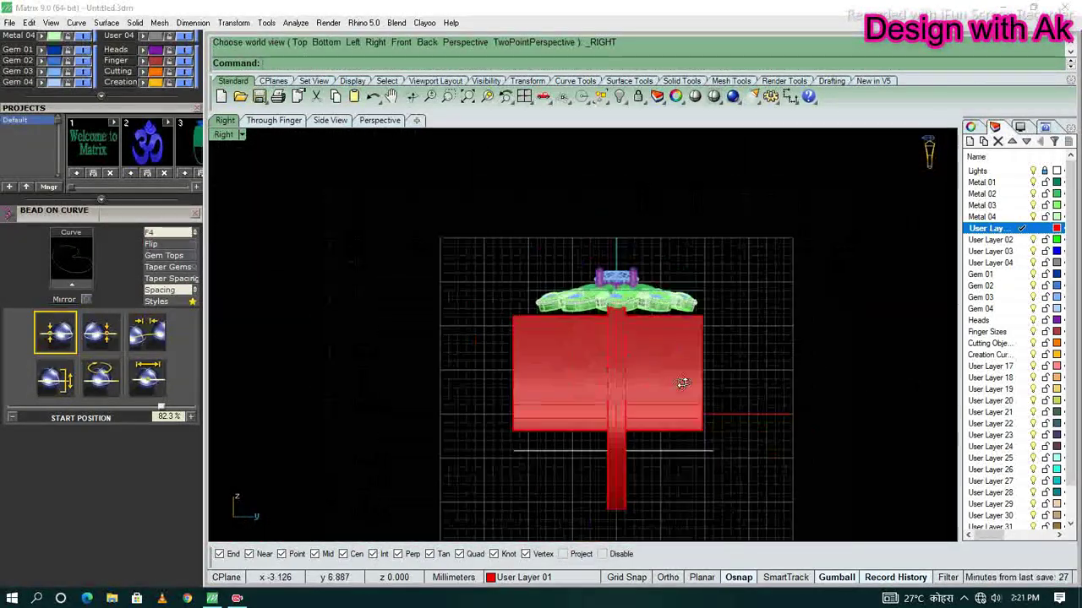
{"action": "right_click_drag", "start_coordinate": [681, 380], "coordinate": [667, 380]}
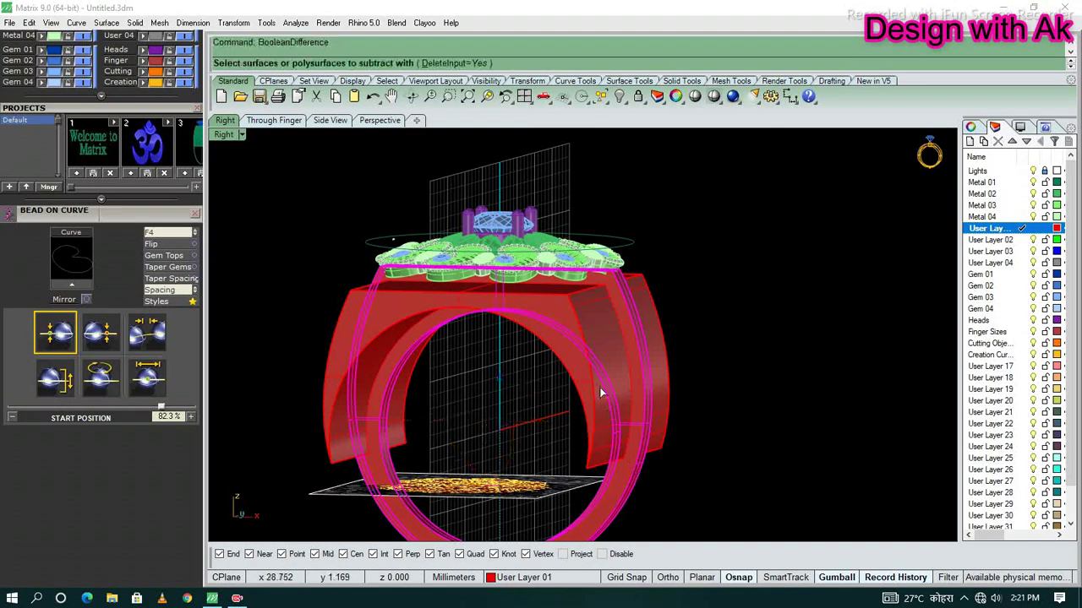
{"action": "key", "text": "Return"}
- In the front view, select the red shank solid and hide it
{"action": "key", "text": "ctrl+F2"}
{"action": "scroll", "coordinate": [576, 285], "scroll_direction": "up", "scroll_amount": 2}
{"action": "scroll", "coordinate": [577, 285], "scroll_direction": "up", "scroll_amount": 2}
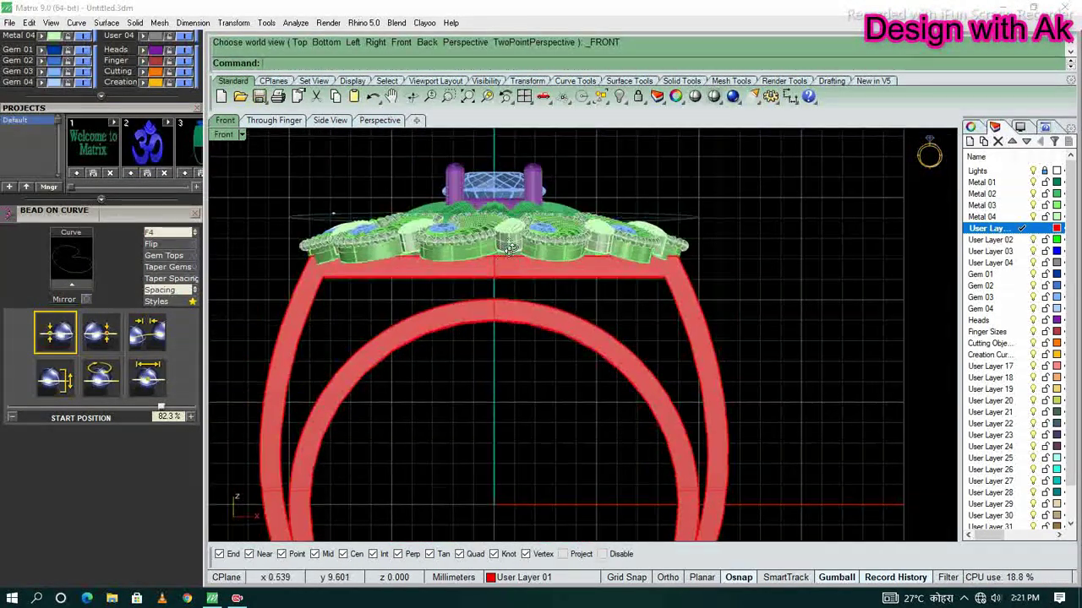
{"action": "scroll", "coordinate": [510, 248], "scroll_direction": "up", "scroll_amount": 1}
{"action": "scroll", "coordinate": [476, 363], "scroll_direction": "down", "scroll_amount": 3}
{"action": "scroll", "coordinate": [469, 381], "scroll_direction": "up", "scroll_amount": 4}
{"action": "scroll", "coordinate": [566, 387], "scroll_direction": "down", "scroll_amount": 1}
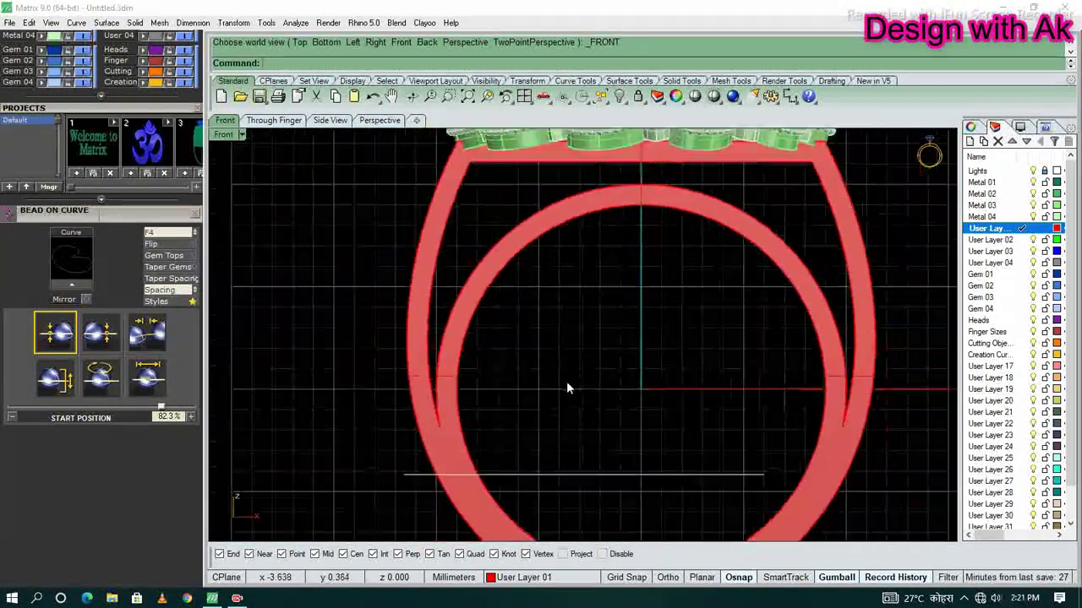
{"action": "scroll", "coordinate": [566, 387], "scroll_direction": "down", "scroll_amount": 3}
{"action": "left_click", "coordinate": [423, 414]}
{"action": "scroll", "coordinate": [391, 394], "scroll_direction": "up", "scroll_amount": 5}
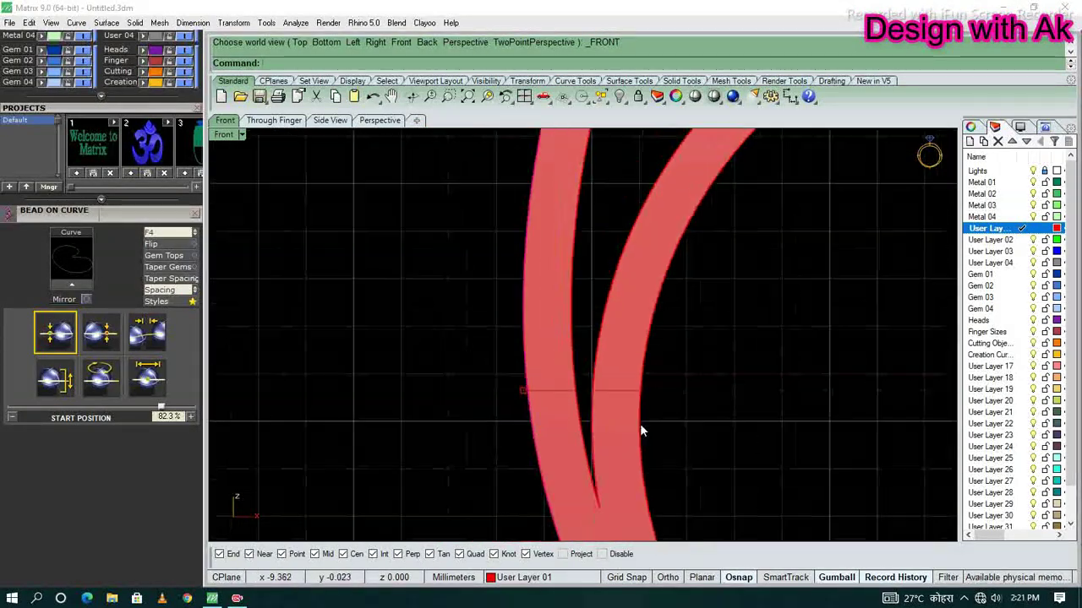
{"action": "scroll", "coordinate": [640, 430], "scroll_direction": "down", "scroll_amount": 3}
{"action": "scroll", "coordinate": [583, 395], "scroll_direction": "down", "scroll_amount": 1}
{"action": "scroll", "coordinate": [493, 425], "scroll_direction": "up", "scroll_amount": 5}
{"action": "left_click", "coordinate": [512, 435]}
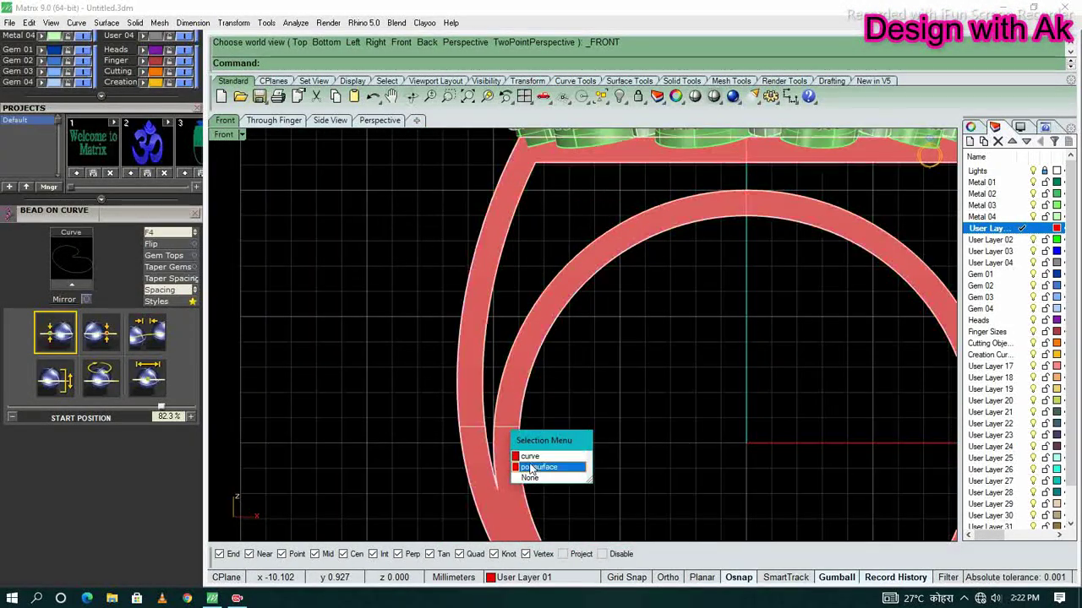
{"action": "left_click", "coordinate": [531, 469]}
{"action": "scroll", "coordinate": [626, 355], "scroll_direction": "down", "scroll_amount": 2}
{"action": "type", "text": "CR"}
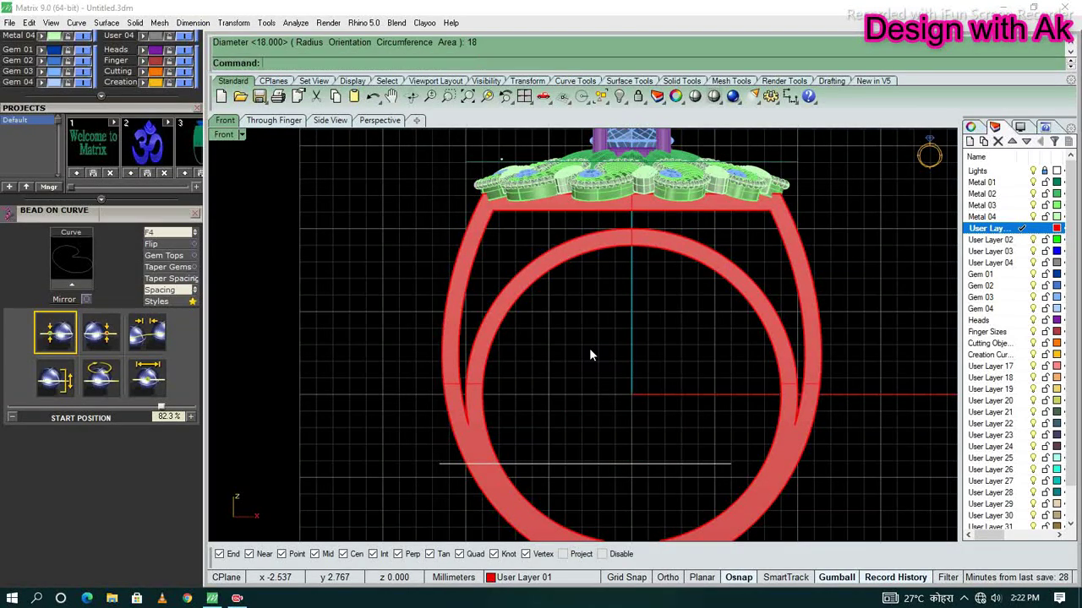
{"action": "key", "text": "ctrl+h"}
- Mirror the cutting line to the other shoulder and show the shank again
{"action": "scroll", "coordinate": [529, 310], "scroll_direction": "up", "scroll_amount": 5}
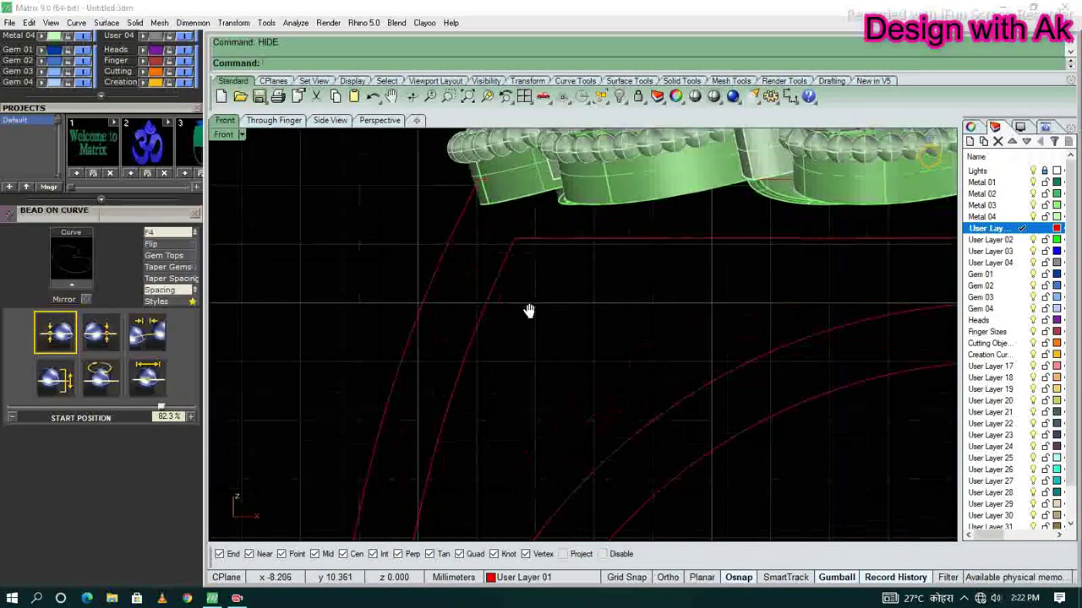
{"action": "scroll", "coordinate": [520, 376], "scroll_direction": "down", "scroll_amount": 2}
{"action": "scroll", "coordinate": [518, 380], "scroll_direction": "down", "scroll_amount": 2}
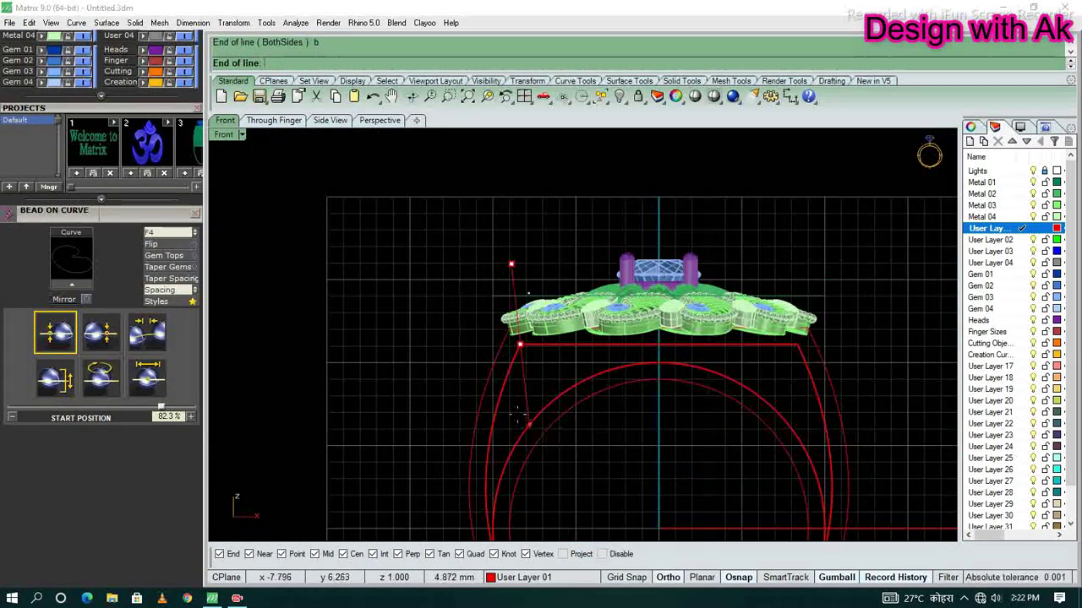
{"action": "scroll", "coordinate": [511, 321], "scroll_direction": "down", "scroll_amount": 2}
{"action": "scroll", "coordinate": [513, 473], "scroll_direction": "down", "scroll_amount": 1}
{"action": "key", "text": "ctrl+alt+h"}
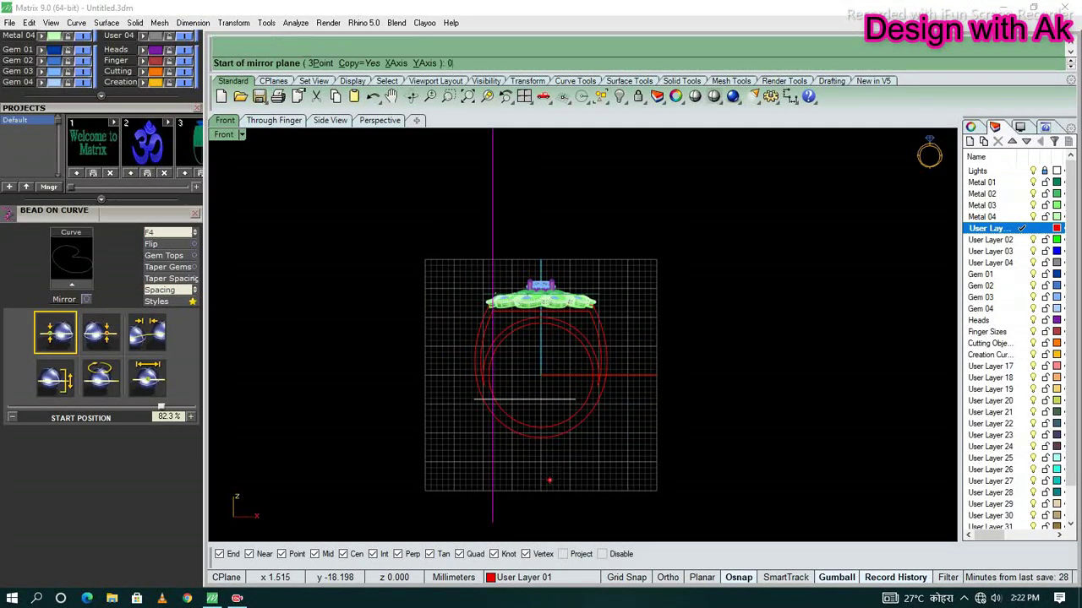
{"action": "type", "text": "SD"}
{"action": "scroll", "coordinate": [626, 418], "scroll_direction": "up", "scroll_amount": 2}
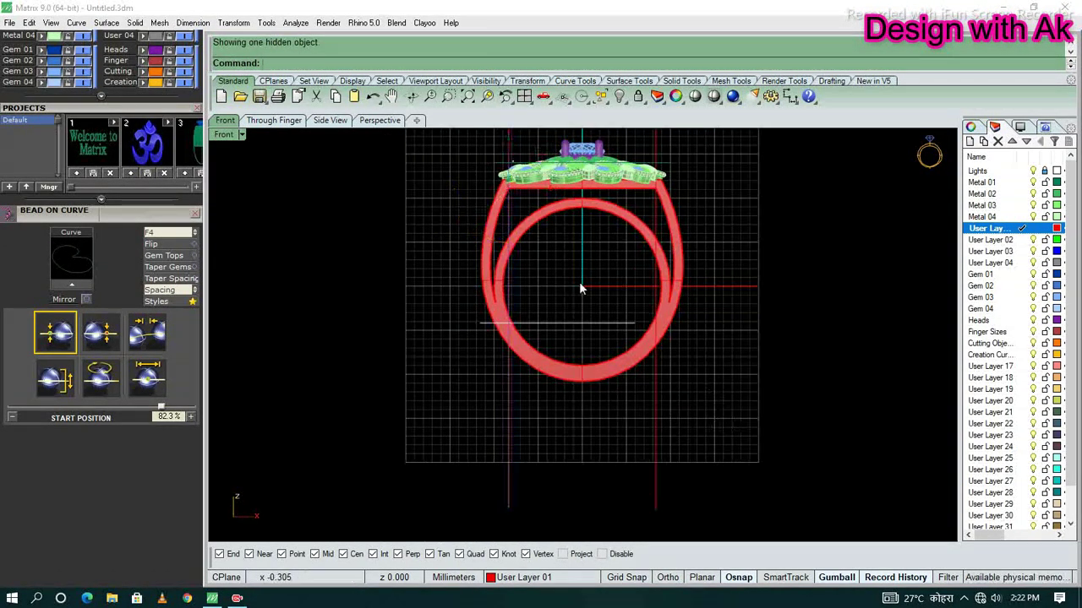
{"action": "scroll", "coordinate": [579, 287], "scroll_direction": "up", "scroll_amount": 1}
- Split the shank with both cutting lines and cap the open ends
{"action": "type", "text": "plit"}
{"action": "key", "text": "Return"}
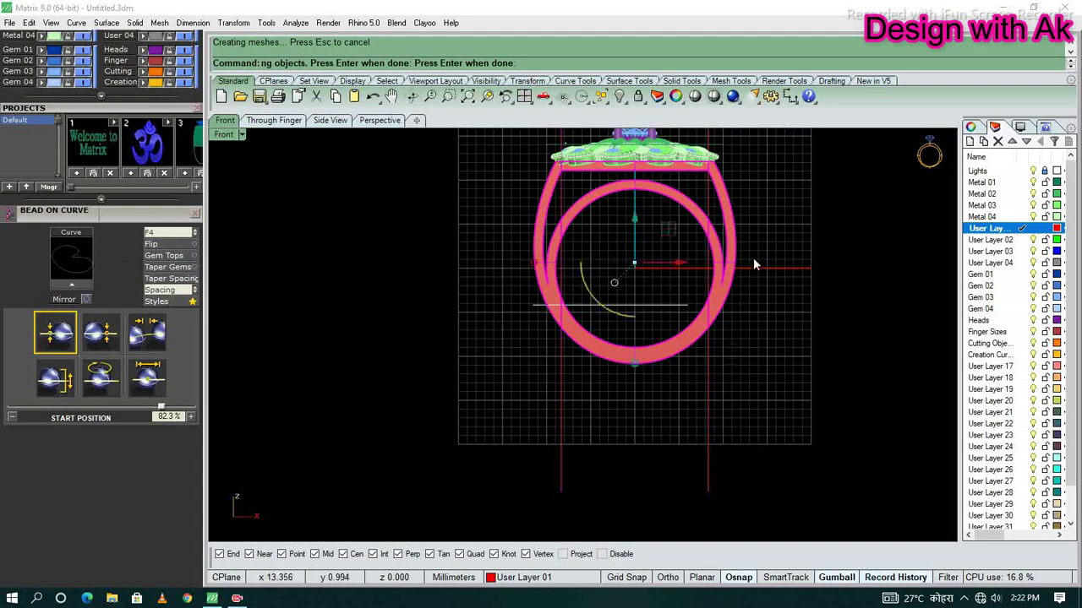
{"action": "scroll", "coordinate": [753, 262], "scroll_direction": "up", "scroll_amount": 3}
{"action": "scroll", "coordinate": [693, 253], "scroll_direction": "up", "scroll_amount": 2}
{"action": "left_click", "coordinate": [612, 248]}
{"action": "scroll", "coordinate": [611, 252], "scroll_direction": "down", "scroll_amount": 2}
{"action": "scroll", "coordinate": [693, 276], "scroll_direction": "down", "scroll_amount": 2}
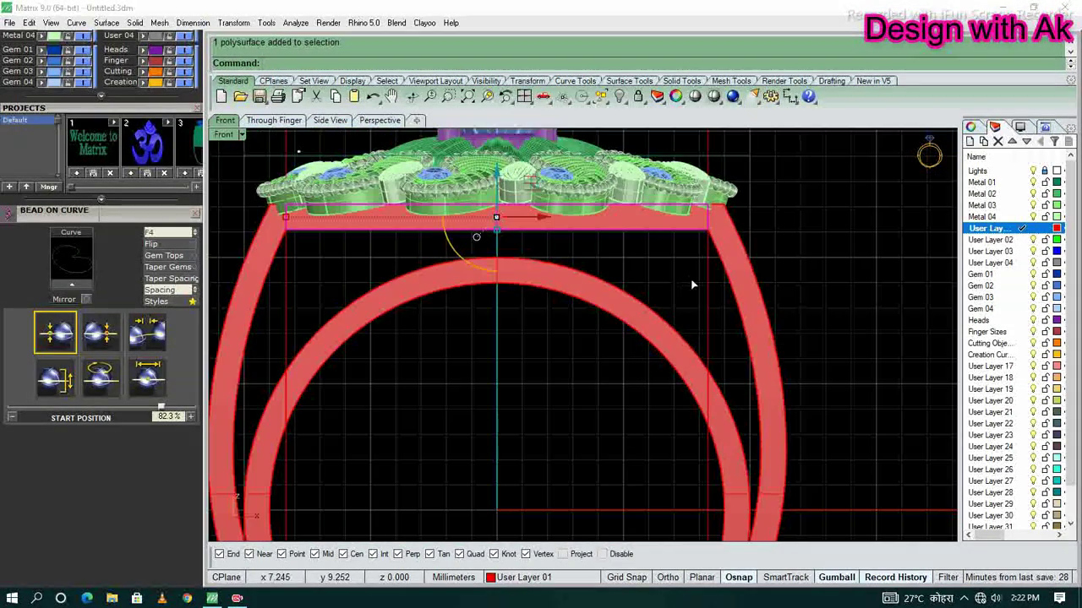
{"action": "left_click", "coordinate": [366, 259]}
{"action": "scroll", "coordinate": [346, 265], "scroll_direction": "up", "scroll_amount": 3}
{"action": "key", "text": "Return"}
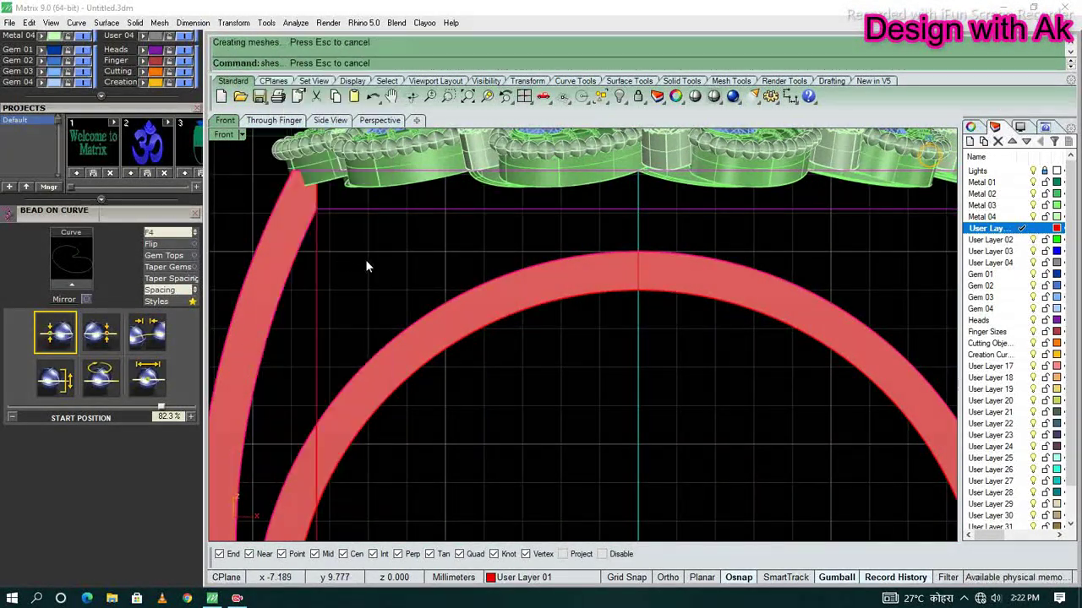
{"action": "right_click_drag", "start_coordinate": [365, 260], "coordinate": [351, 341], "text": "ctrl+shift"}
{"action": "type", "text": "cap"}
{"action": "key", "text": "Return"}
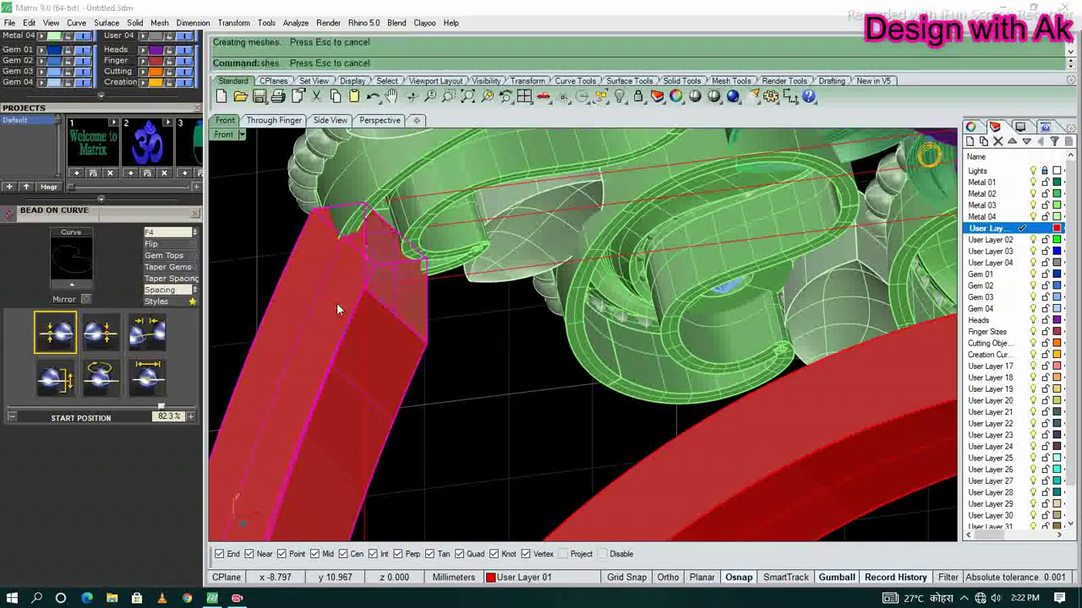
- Lower the whole ring head slightly onto the shank in the front view
{"action": "key", "text": "ctrl+F2"}
{"action": "scroll", "coordinate": [598, 292], "scroll_direction": "down", "scroll_amount": 3}
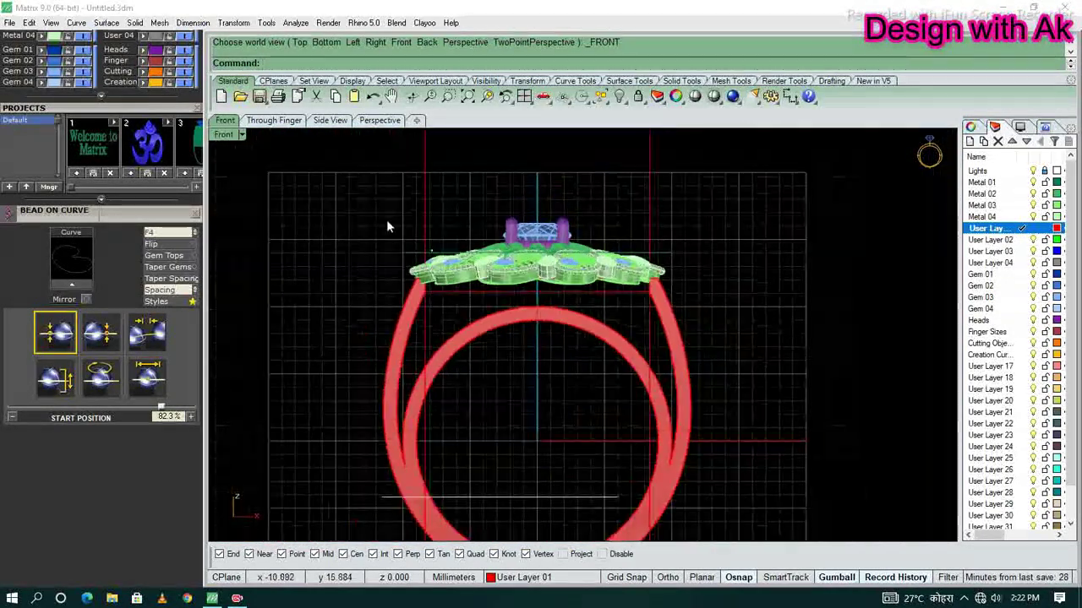
{"action": "left_click_drag", "start_coordinate": [386, 227], "coordinate": [736, 297]}
{"action": "scroll", "coordinate": [551, 245], "scroll_direction": "up", "scroll_amount": 3}
{"action": "scroll", "coordinate": [543, 229], "scroll_direction": "up", "scroll_amount": 2}
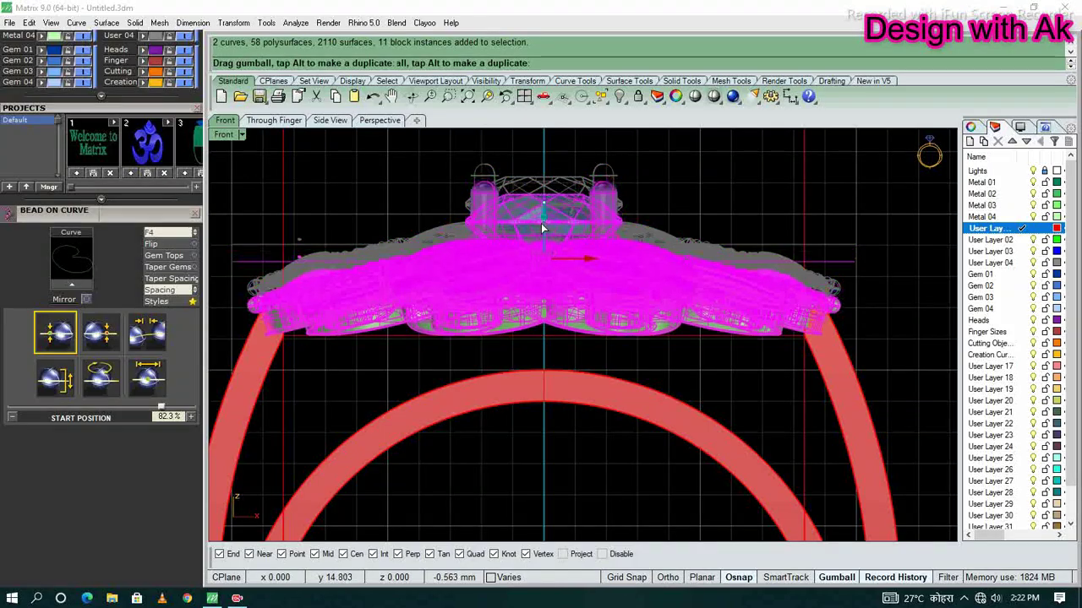
{"action": "left_click_drag", "start_coordinate": [543, 229], "coordinate": [545, 230]}
{"action": "key", "text": "Escape"}
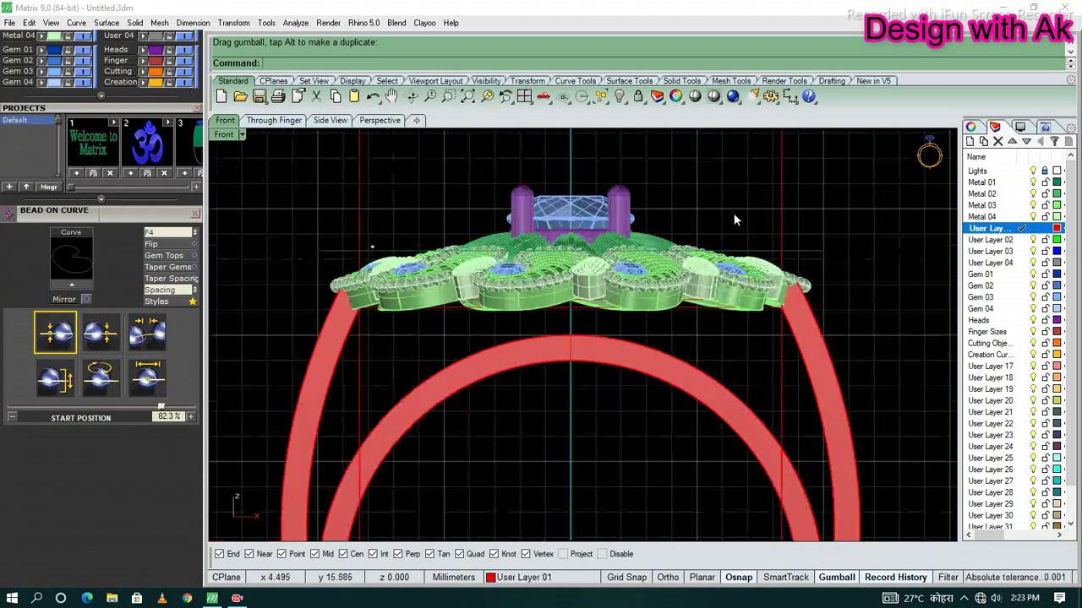
- Tilt the view and select one of the shank pieces
{"action": "key", "text": "ctrl+F2"}
{"action": "scroll", "coordinate": [709, 316], "scroll_direction": "down", "scroll_amount": 3}
{"action": "right_click_drag", "start_coordinate": [708, 316], "coordinate": [511, 263], "text": "ctrl+shift"}
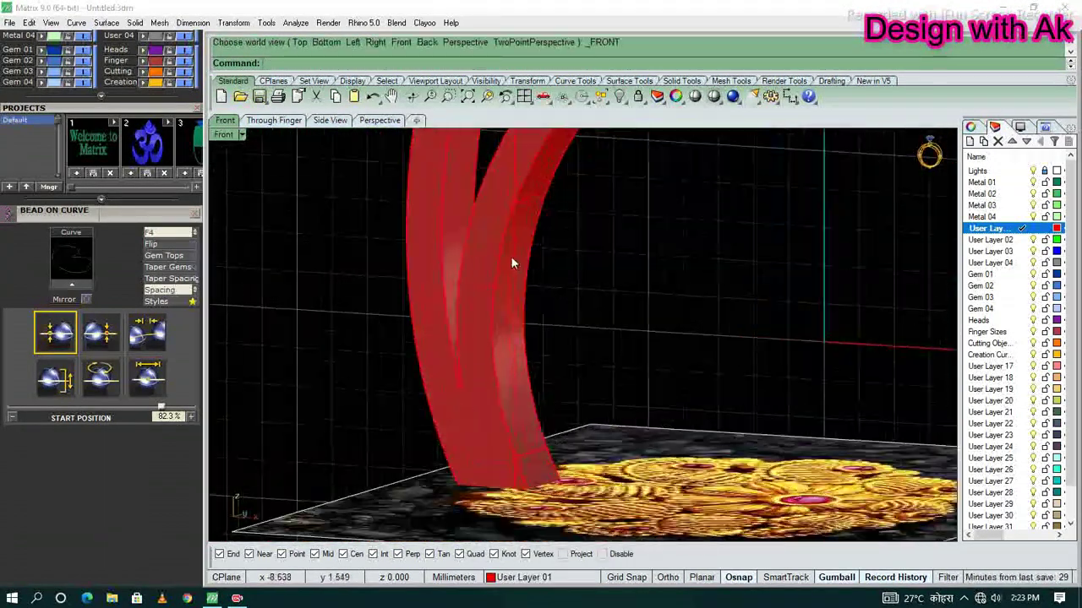
{"action": "key", "text": "Escape"}
{"action": "left_click", "coordinate": [546, 240]}
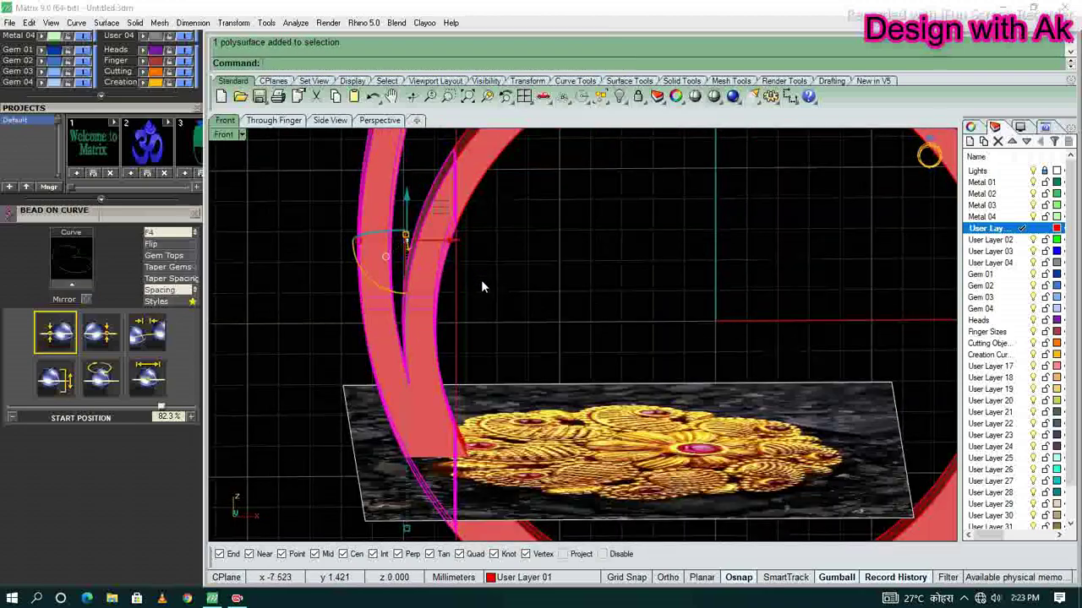
{"action": "right_click_drag", "start_coordinate": [519, 307], "coordinate": [653, 344], "text": "ctrl+shift"}
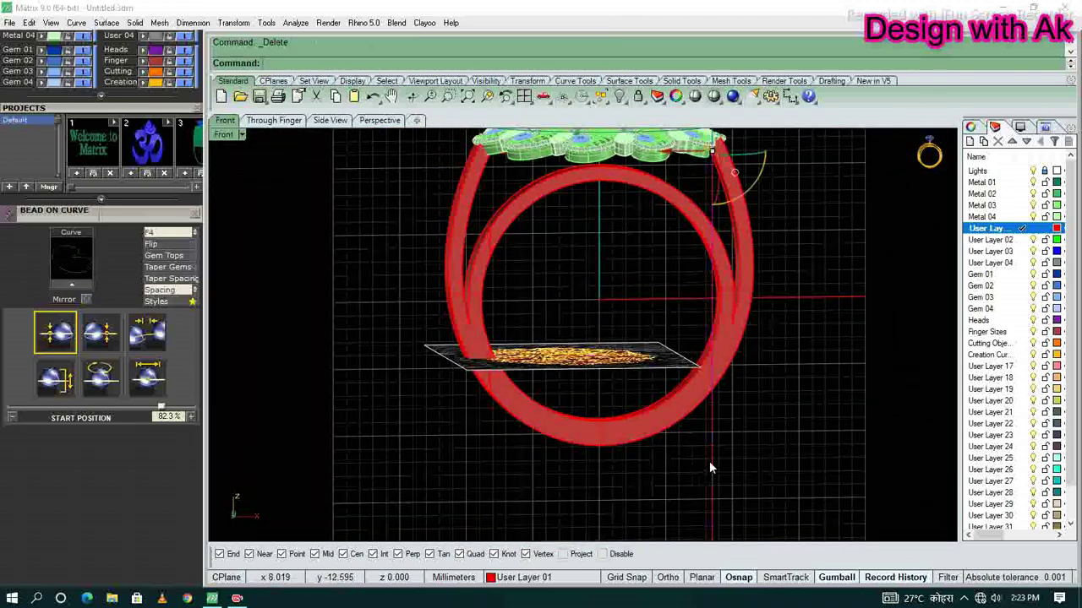
{"action": "scroll", "coordinate": [481, 339], "scroll_direction": "up", "scroll_amount": 4}
- Join the shank pieces and apply a 0.080 fillet to the ring edges
{"action": "key", "text": "ctrl+j"}
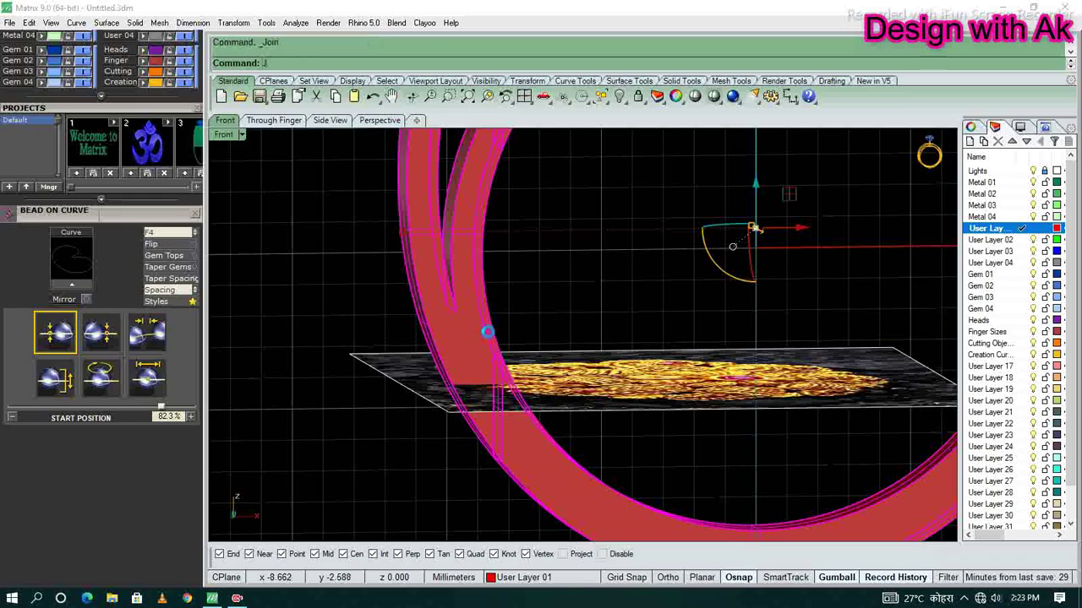
{"action": "right_click_drag", "start_coordinate": [501, 301], "coordinate": [493, 285], "text": "ctrl+shift"}
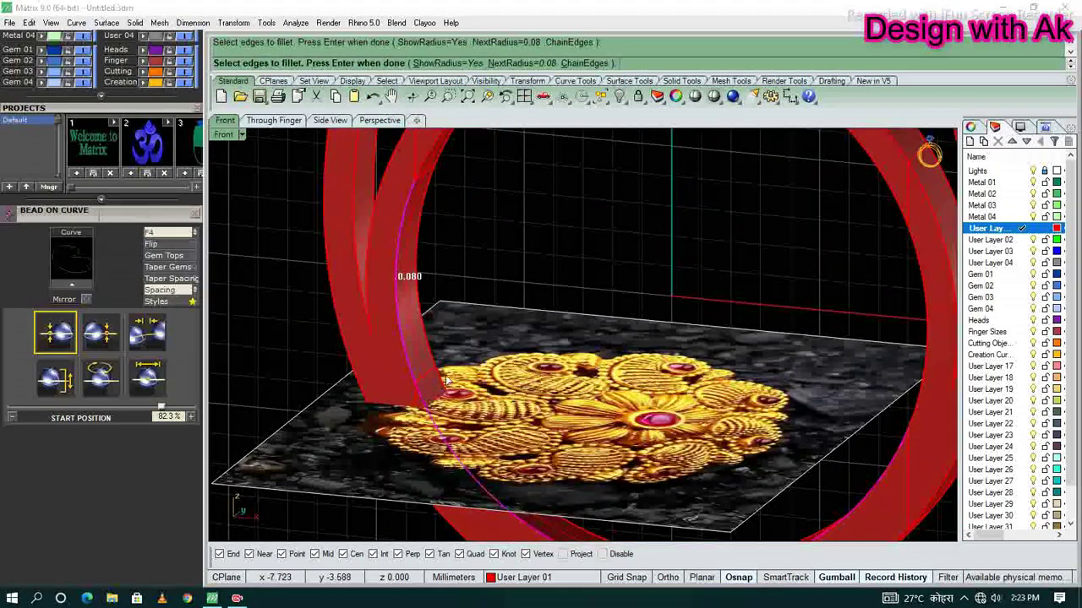
{"action": "scroll", "coordinate": [448, 225], "scroll_direction": "up", "scroll_amount": 3}
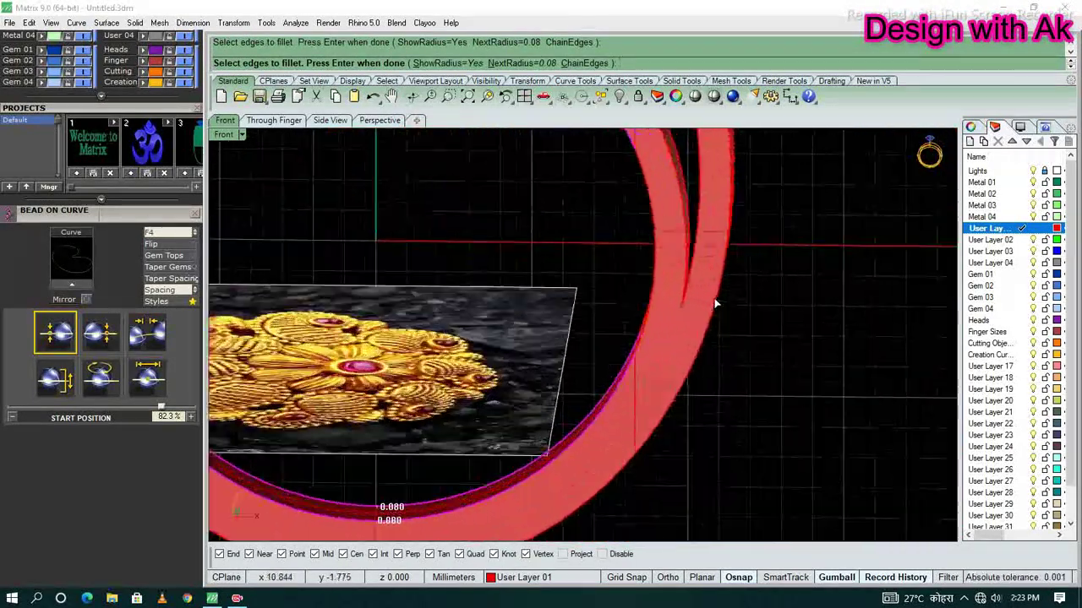
{"action": "scroll", "coordinate": [722, 264], "scroll_direction": "up", "scroll_amount": 2}
{"action": "scroll", "coordinate": [723, 264], "scroll_direction": "down", "scroll_amount": 5}
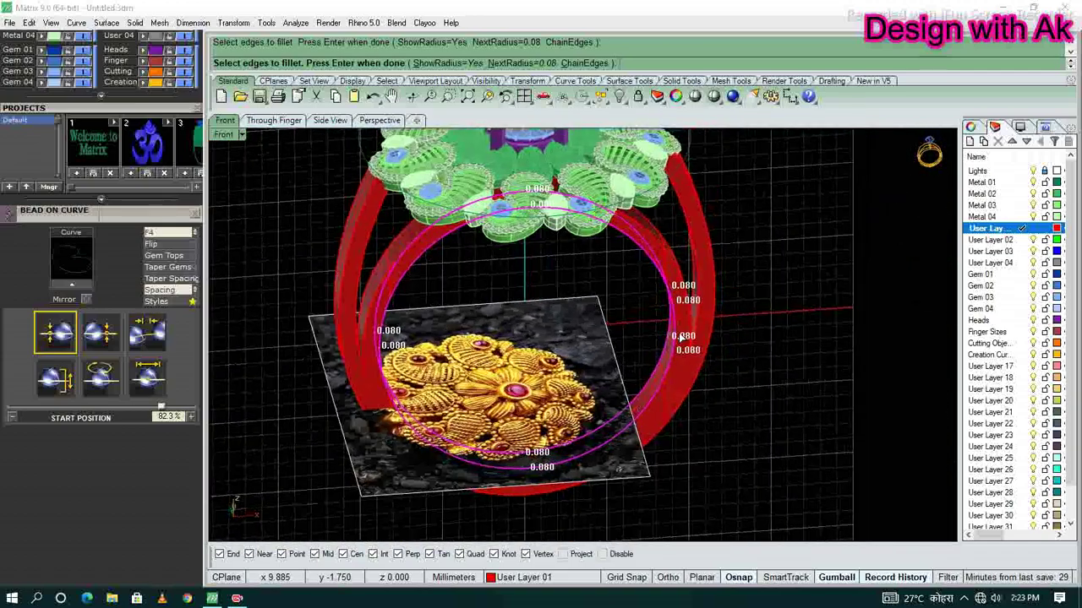
{"action": "key", "text": "Return"}
{"action": "key", "text": "Return"}
- Undo the edge fillet and the earlier delete, move, cut and cap steps
{"action": "scroll", "coordinate": [708, 291], "scroll_direction": "up", "scroll_amount": 5}
{"action": "key", "text": "ctrl+z"}
{"action": "scroll", "coordinate": [709, 292], "scroll_direction": "down", "scroll_amount": 3}
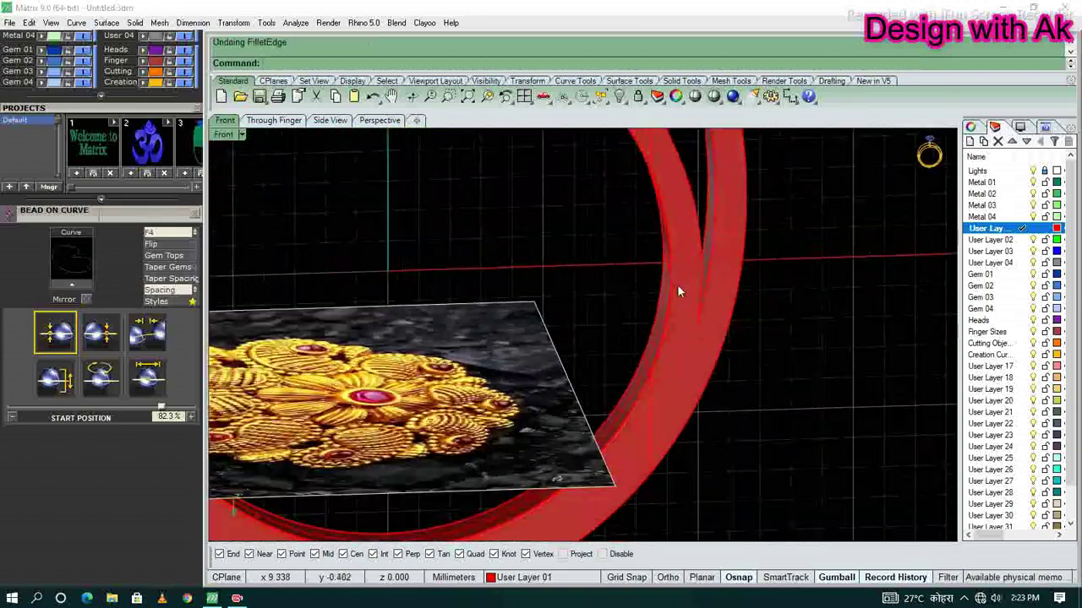
{"action": "scroll", "coordinate": [677, 284], "scroll_direction": "down", "scroll_amount": 3}
{"action": "scroll", "coordinate": [649, 315], "scroll_direction": "down", "scroll_amount": 2}
{"action": "key", "text": "ctrl+z"}
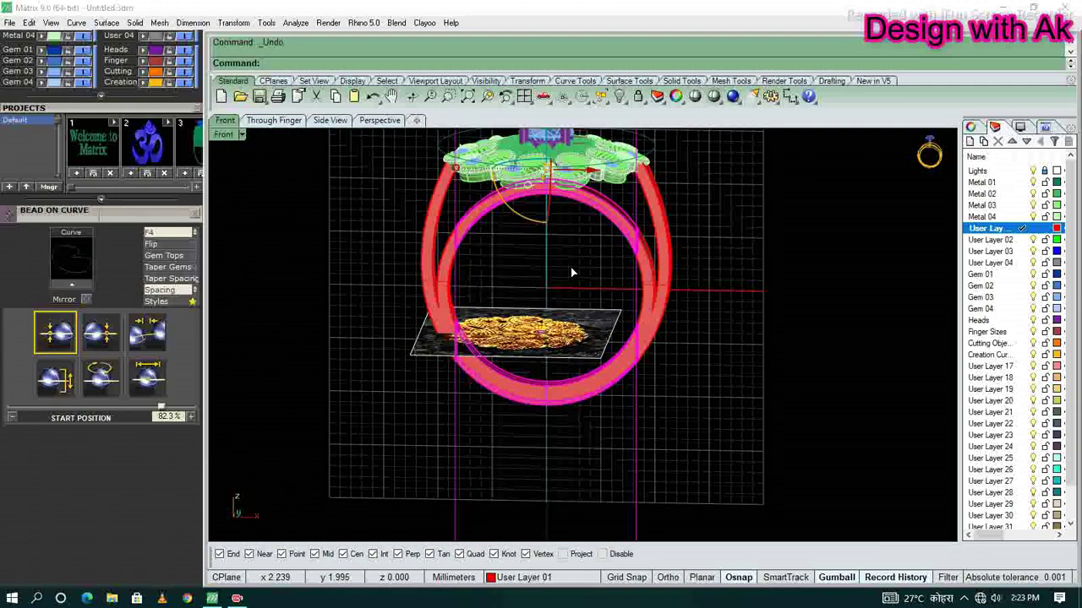
{"action": "key", "text": "ctrl+z"}
{"action": "key", "text": "ctrl+z"}
{"action": "key", "text": "ctrl+z"}
{"action": "key", "text": "ctrl+z"}
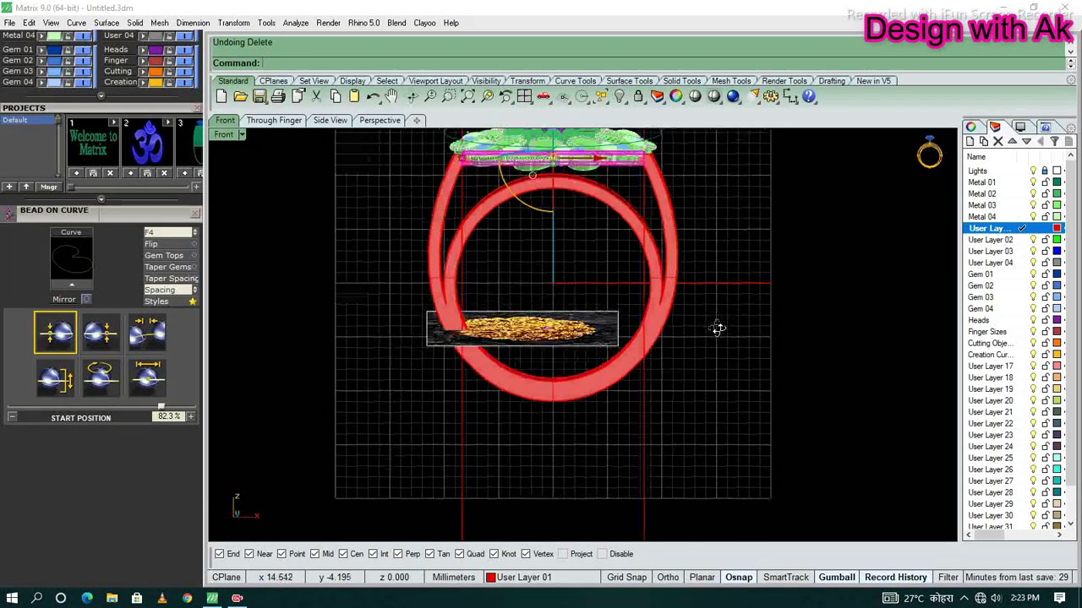
{"action": "key", "text": "ctrl+z"}
{"action": "scroll", "coordinate": [708, 357], "scroll_direction": "up", "scroll_amount": 3}
{"action": "key", "text": "ctrl+z"}
- Mirror the side cutting plane to the ring's other shoulder with MI
{"action": "key", "text": "Escape"}
{"action": "scroll", "coordinate": [508, 270], "scroll_direction": "down", "scroll_amount": 3}
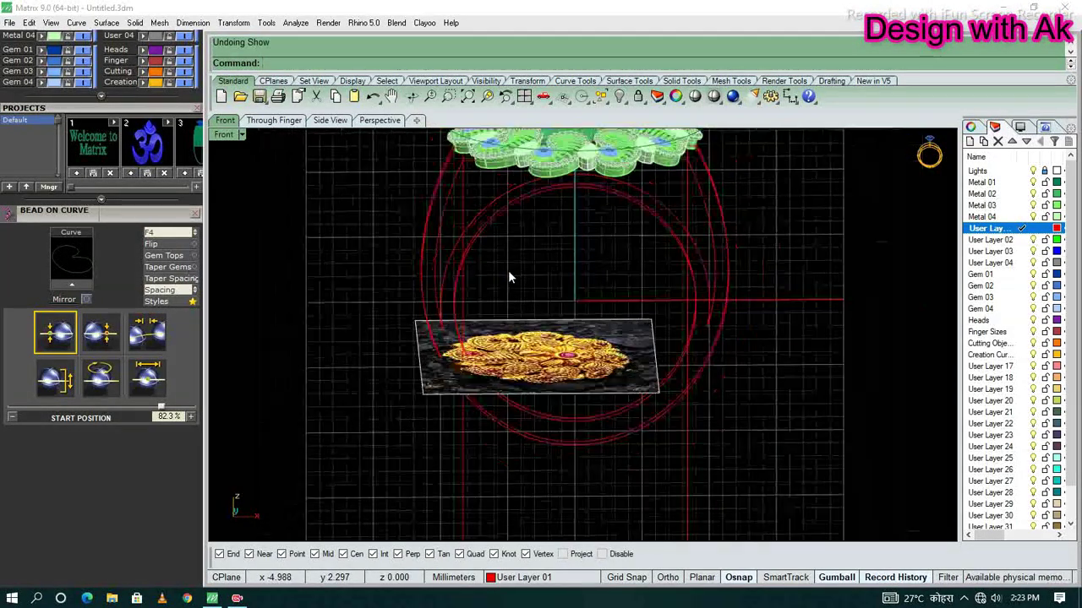
{"action": "scroll", "coordinate": [484, 217], "scroll_direction": "down", "scroll_amount": 2}
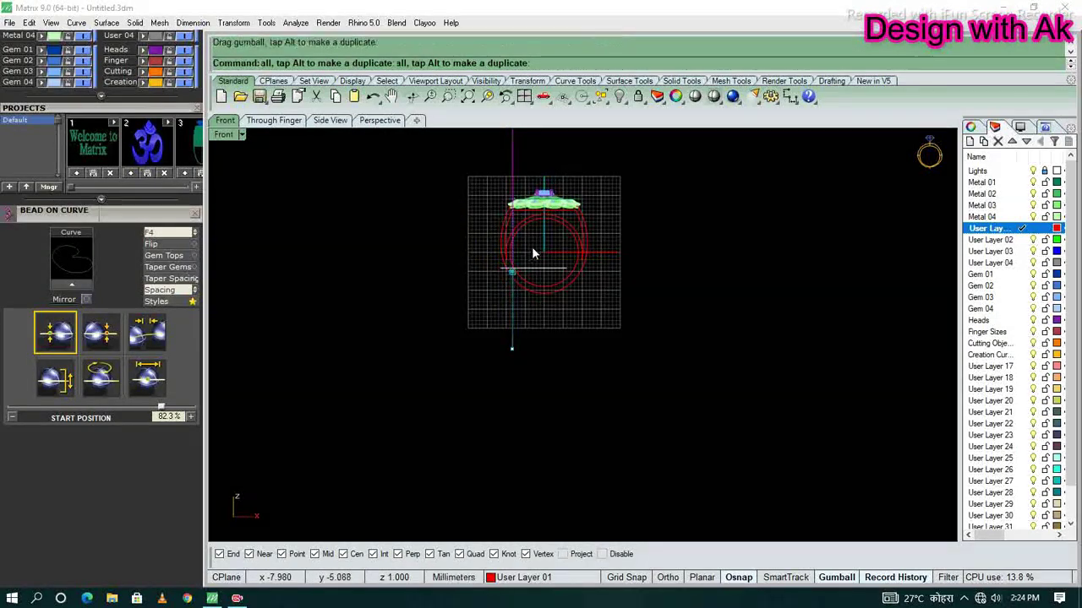
{"action": "scroll", "coordinate": [533, 253], "scroll_direction": "up", "scroll_amount": 3}
{"action": "scroll", "coordinate": [554, 267], "scroll_direction": "up", "scroll_amount": 2}
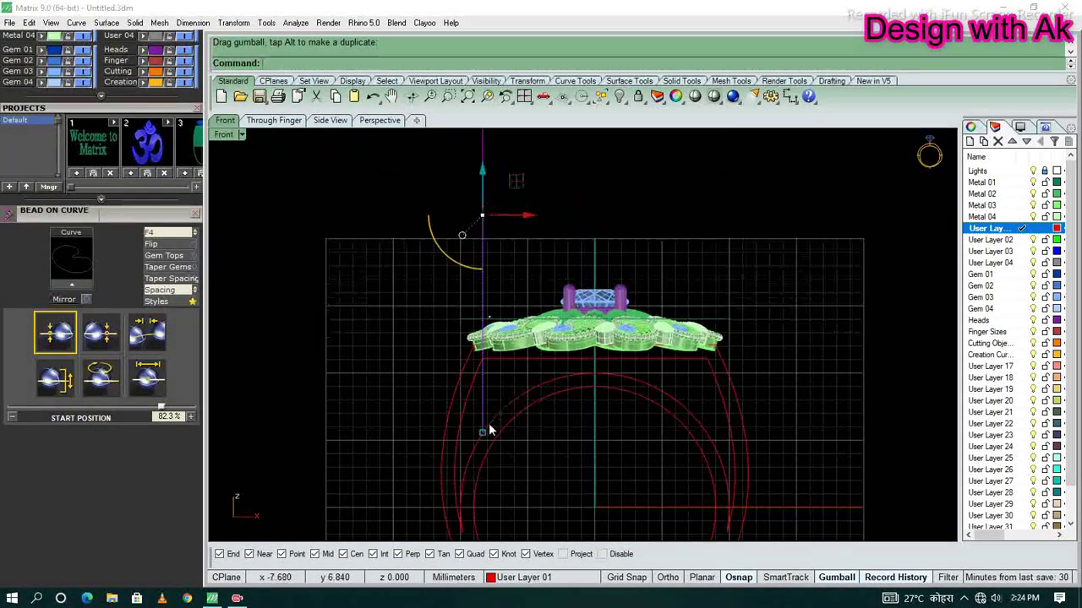
{"action": "scroll", "coordinate": [486, 212], "scroll_direction": "down", "scroll_amount": 1}
{"action": "scroll", "coordinate": [524, 237], "scroll_direction": "up", "scroll_amount": 3}
{"action": "scroll", "coordinate": [545, 250], "scroll_direction": "down", "scroll_amount": 2}
{"action": "type", "text": "MI"}
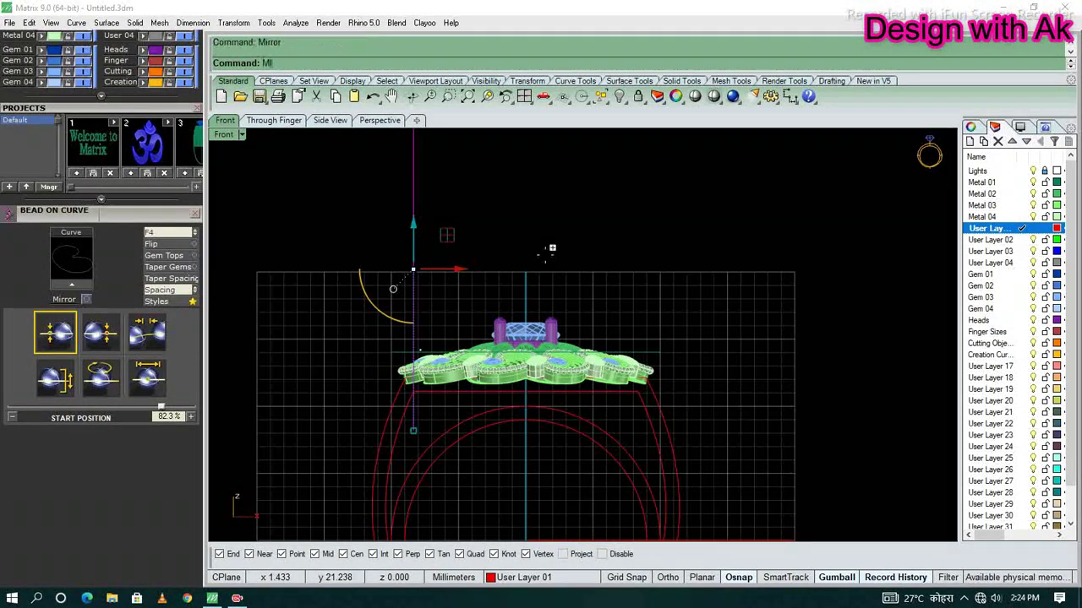
{"action": "left_click", "coordinate": [545, 254]}
- Try twice to subtract the cutting planes from the shank with BooleanDifference
{"action": "scroll", "coordinate": [688, 304], "scroll_direction": "up", "scroll_amount": 3}
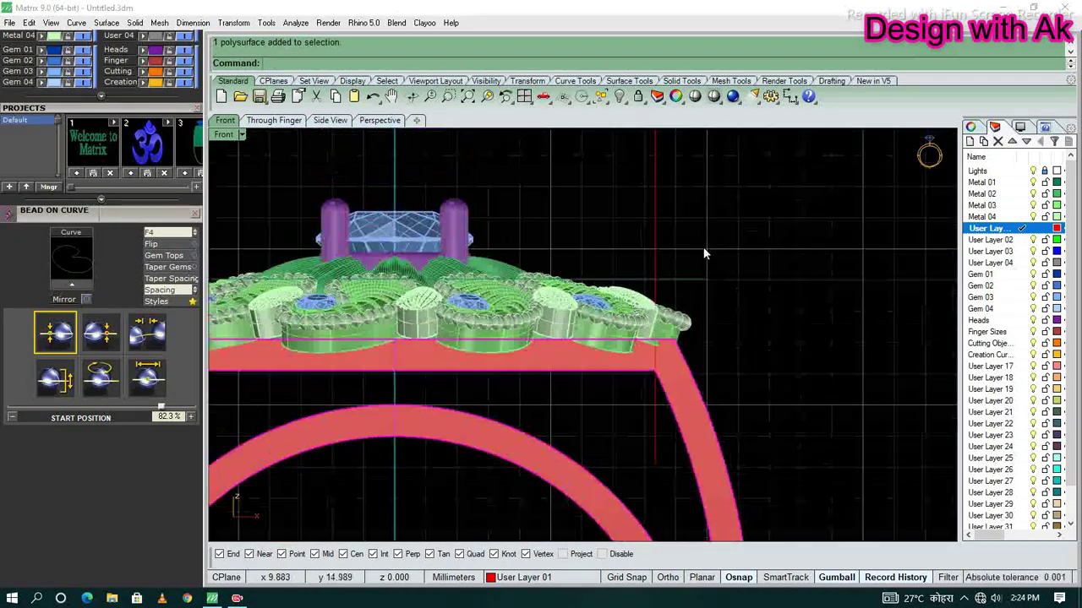
{"action": "left_click_drag", "start_coordinate": [790, 309], "coordinate": [603, 227]}
{"action": "scroll", "coordinate": [475, 247], "scroll_direction": "down", "scroll_amount": 3}
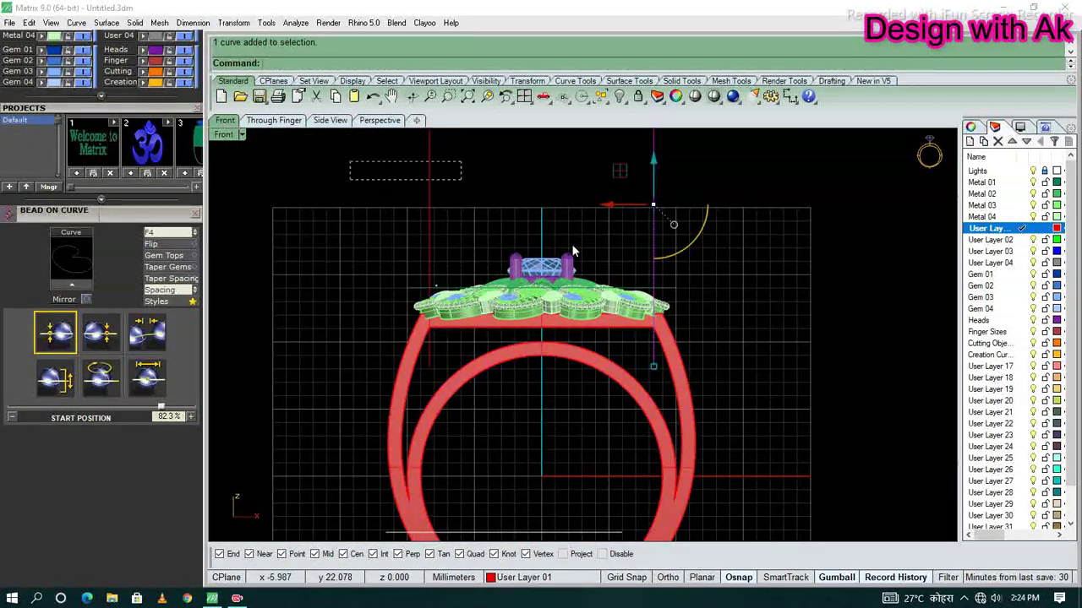
{"action": "key", "text": "ctrl+F3"}
{"action": "key", "text": "ctrl+F2"}
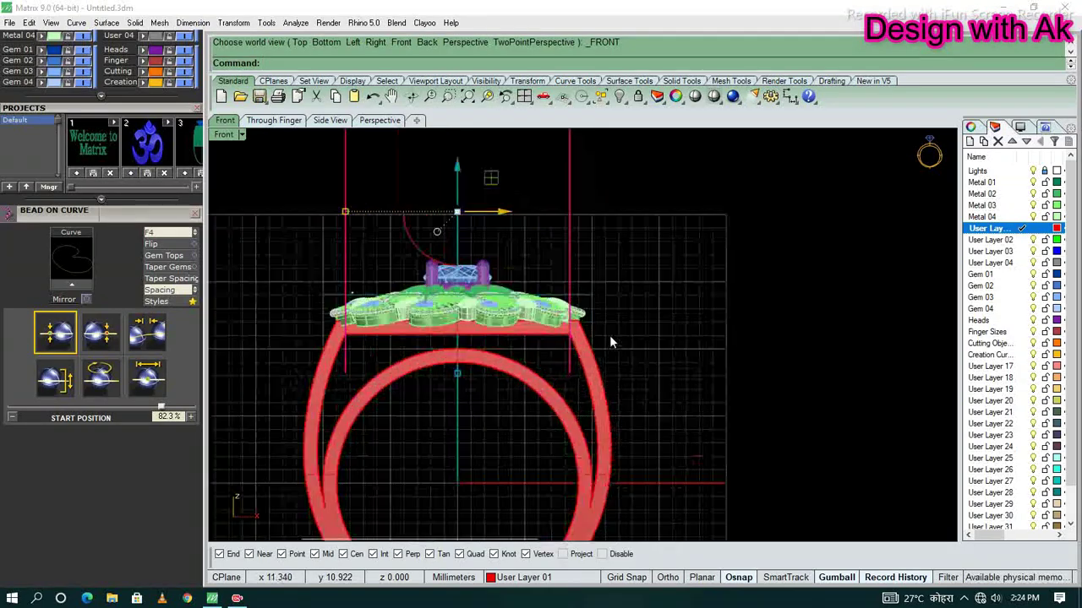
{"action": "key", "text": "Return"}
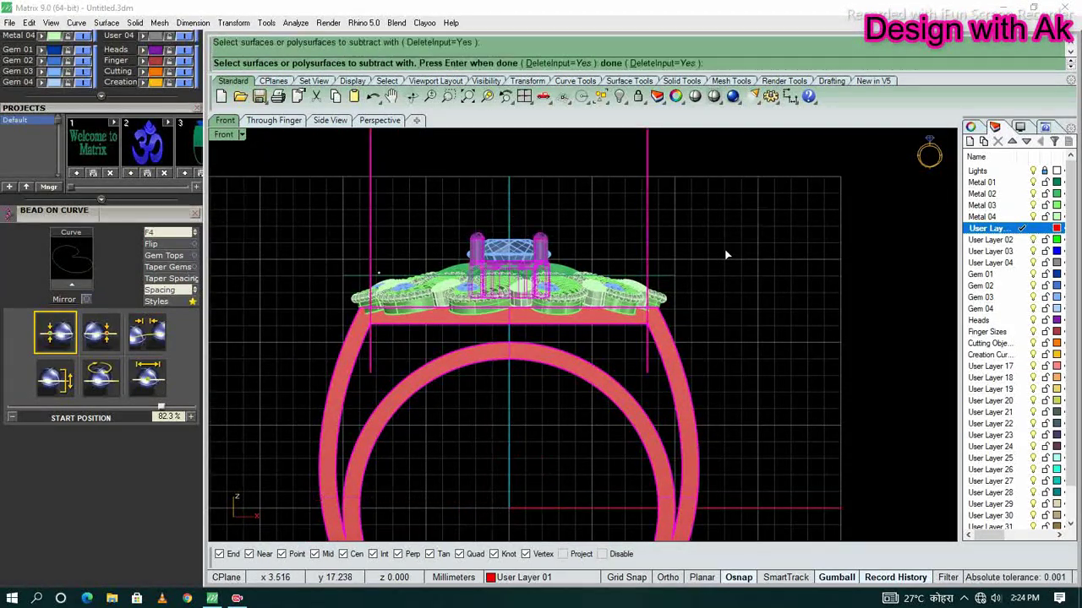
{"action": "scroll", "coordinate": [585, 252], "scroll_direction": "up", "scroll_amount": 2}
{"action": "left_click_drag", "start_coordinate": [580, 197], "coordinate": [425, 298]}
{"action": "scroll", "coordinate": [773, 292], "scroll_direction": "down", "scroll_amount": 2}
{"action": "scroll", "coordinate": [736, 342], "scroll_direction": "up", "scroll_amount": 2}
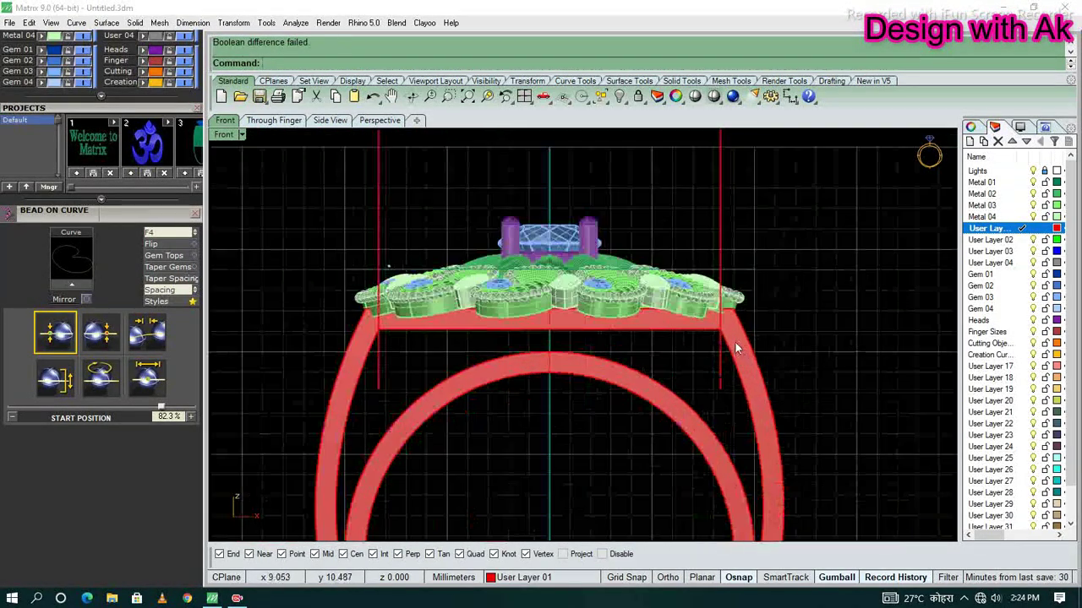
{"action": "left_click", "coordinate": [735, 342]}
{"action": "scroll", "coordinate": [777, 356], "scroll_direction": "up", "scroll_amount": 1}
{"action": "key", "text": "Return"}
- Select the red shank and start splitting it with SS
{"action": "scroll", "coordinate": [864, 254], "scroll_direction": "down", "scroll_amount": 2}
{"action": "scroll", "coordinate": [420, 186], "scroll_direction": "down", "scroll_amount": 1}
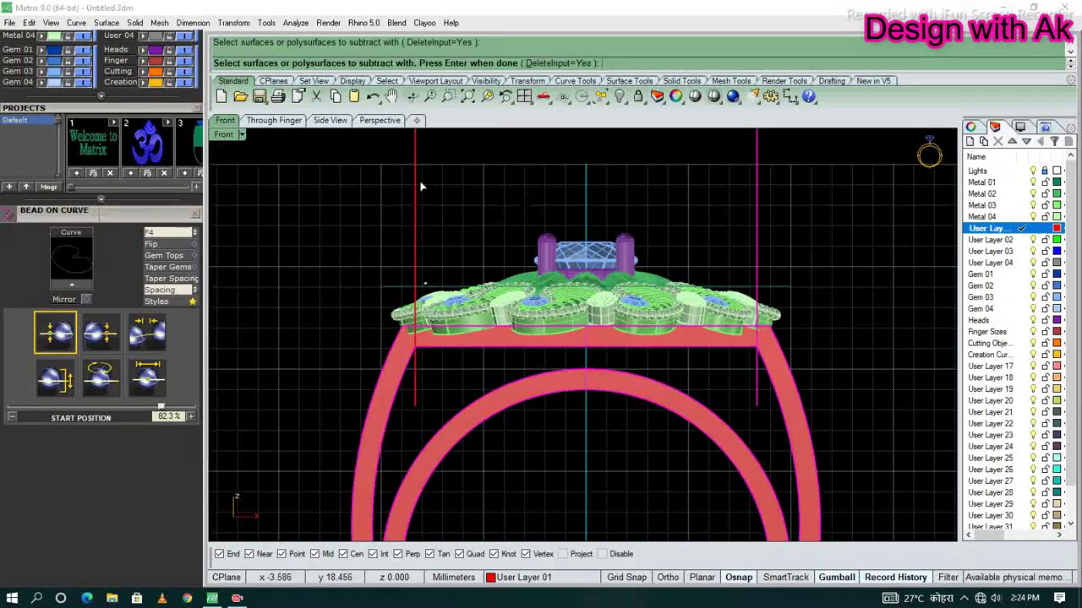
{"action": "scroll", "coordinate": [710, 397], "scroll_direction": "down", "scroll_amount": 2}
{"action": "left_click", "coordinate": [773, 449]}
{"action": "left_click", "coordinate": [811, 482]}
{"action": "type", "text": "SS"}
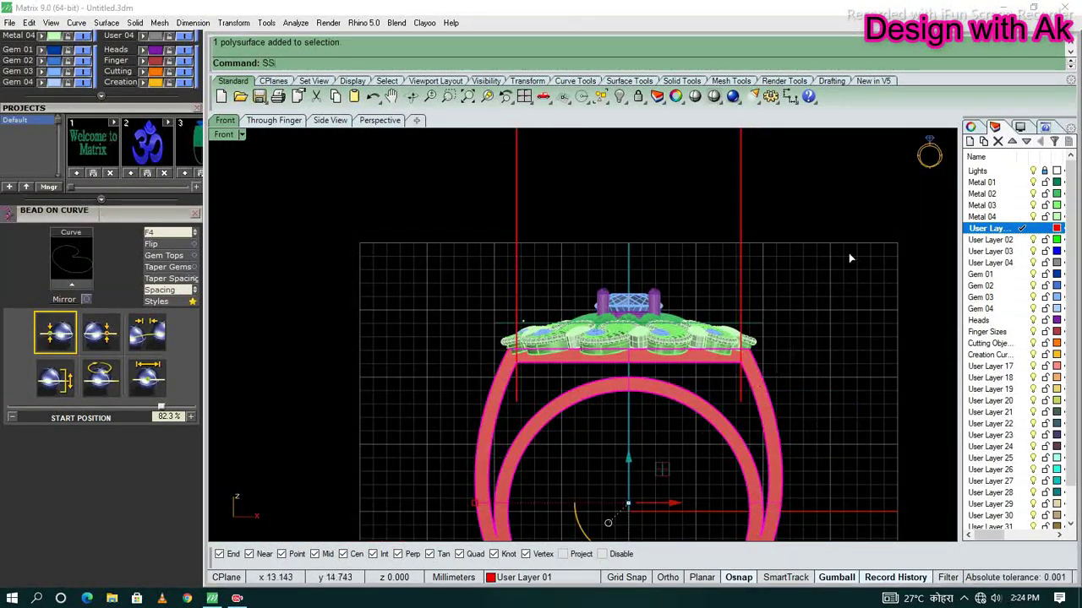
{"action": "key", "text": "Escape"}
{"action": "scroll", "coordinate": [698, 369], "scroll_direction": "up", "scroll_amount": 1}
{"action": "scroll", "coordinate": [698, 368], "scroll_direction": "up", "scroll_amount": 1}
{"action": "scroll", "coordinate": [797, 416], "scroll_direction": "up", "scroll_amount": 1}
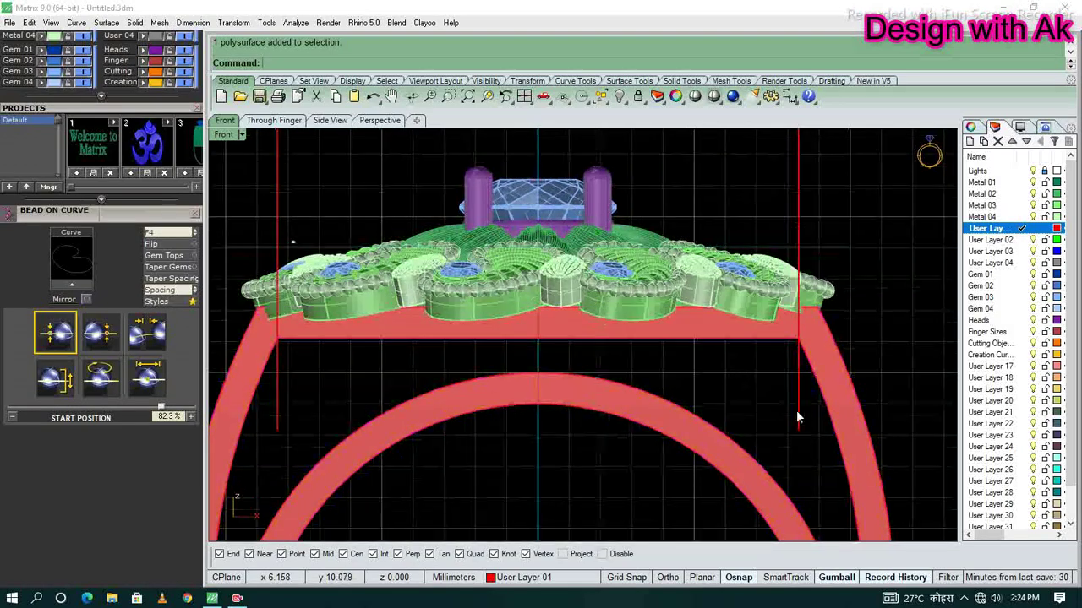
{"action": "scroll", "coordinate": [686, 329], "scroll_direction": "up", "scroll_amount": 1}
{"action": "scroll", "coordinate": [709, 330], "scroll_direction": "down", "scroll_amount": 2}
{"action": "scroll", "coordinate": [773, 350], "scroll_direction": "down", "scroll_amount": 1}
- Retry the split using the cutting planes; it fails, so select the planes
{"action": "key", "text": "Return"}
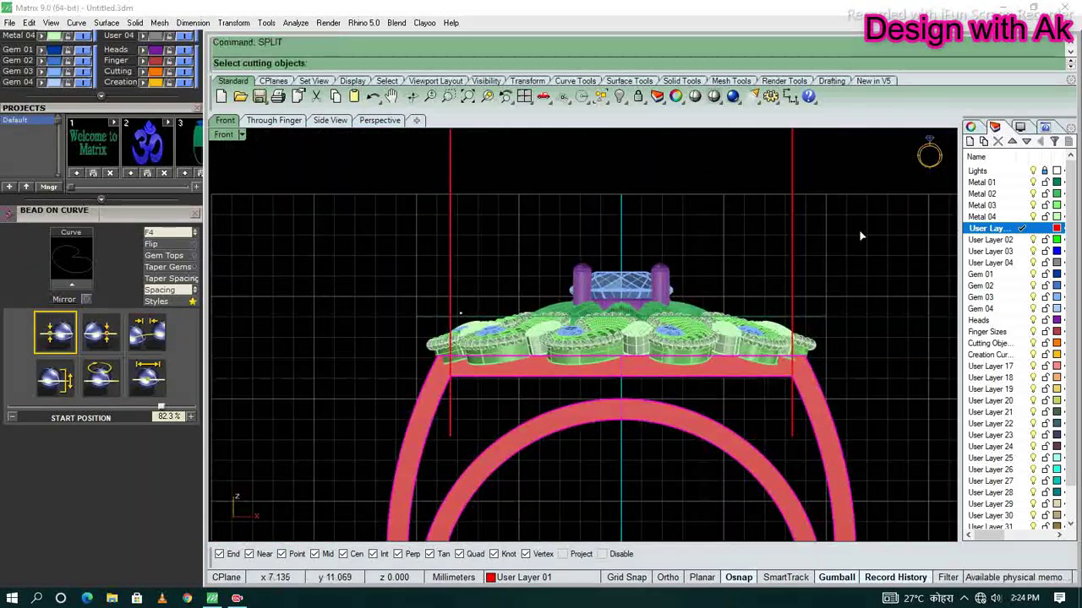
{"action": "left_click_drag", "start_coordinate": [864, 222], "coordinate": [330, 174]}
{"action": "key", "text": "Return"}
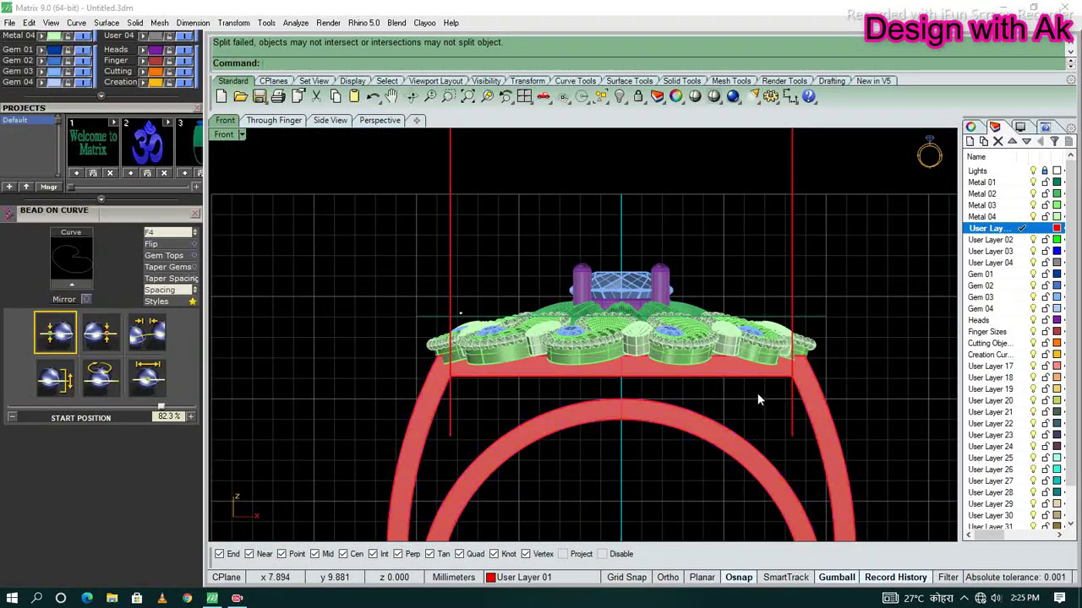
{"action": "scroll", "coordinate": [757, 393], "scroll_direction": "up", "scroll_amount": 2}
{"action": "left_click", "coordinate": [516, 248]}
- Delete the cutting planes and fillet the chosen shank edges at radius 0.2
{"action": "key", "text": "Delete"}
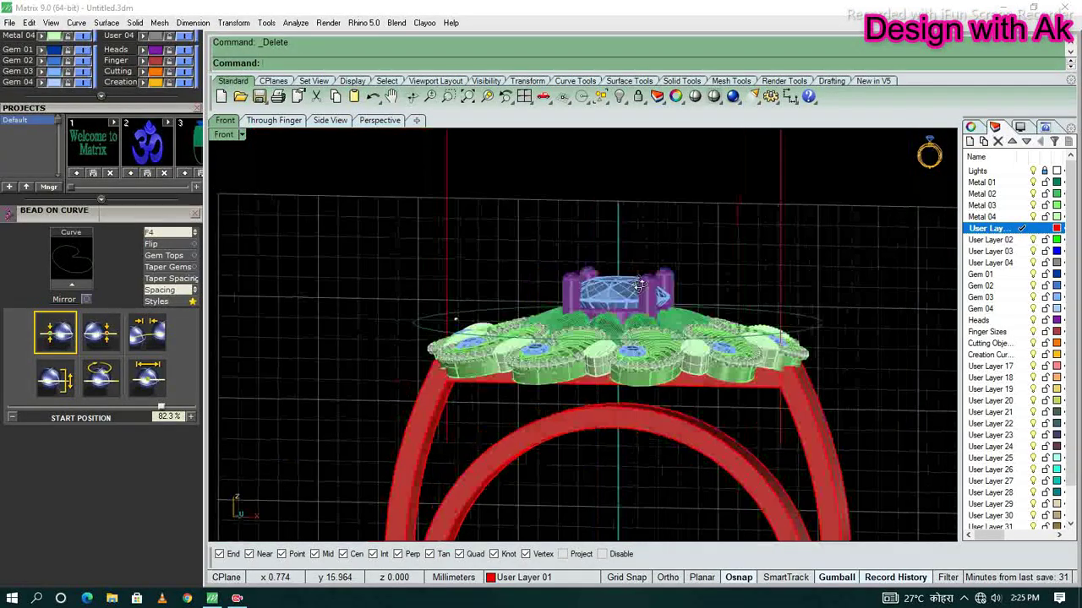
{"action": "right_click_drag", "start_coordinate": [842, 479], "coordinate": [777, 361]}
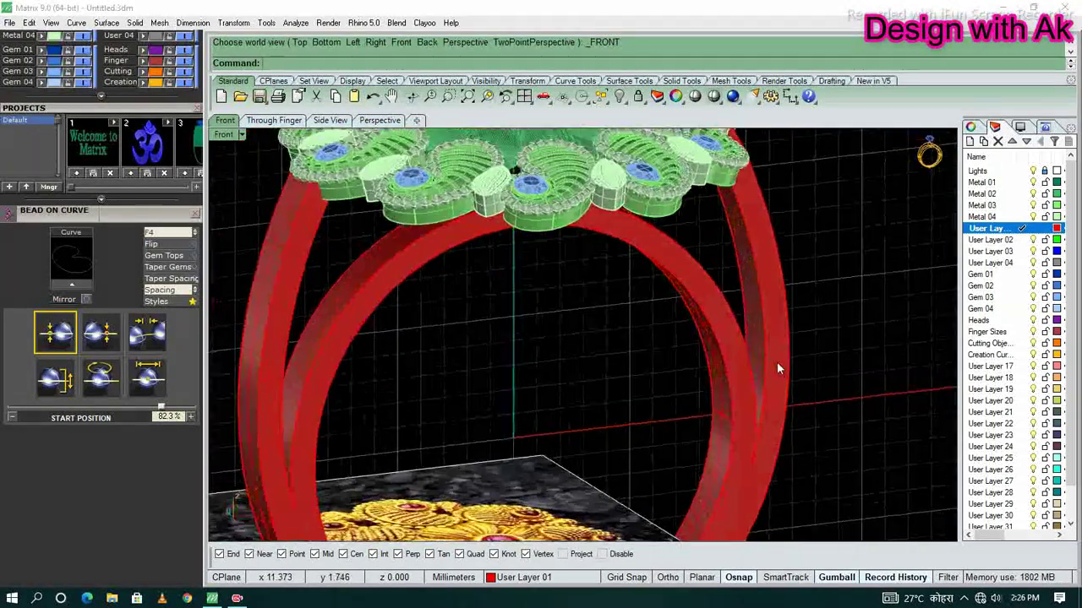
{"action": "scroll", "coordinate": [740, 371], "scroll_direction": "up", "scroll_amount": 3}
{"action": "scroll", "coordinate": [740, 367], "scroll_direction": "down", "scroll_amount": 3}
{"action": "key", "text": "Return"}
{"action": "key", "text": "Return"}
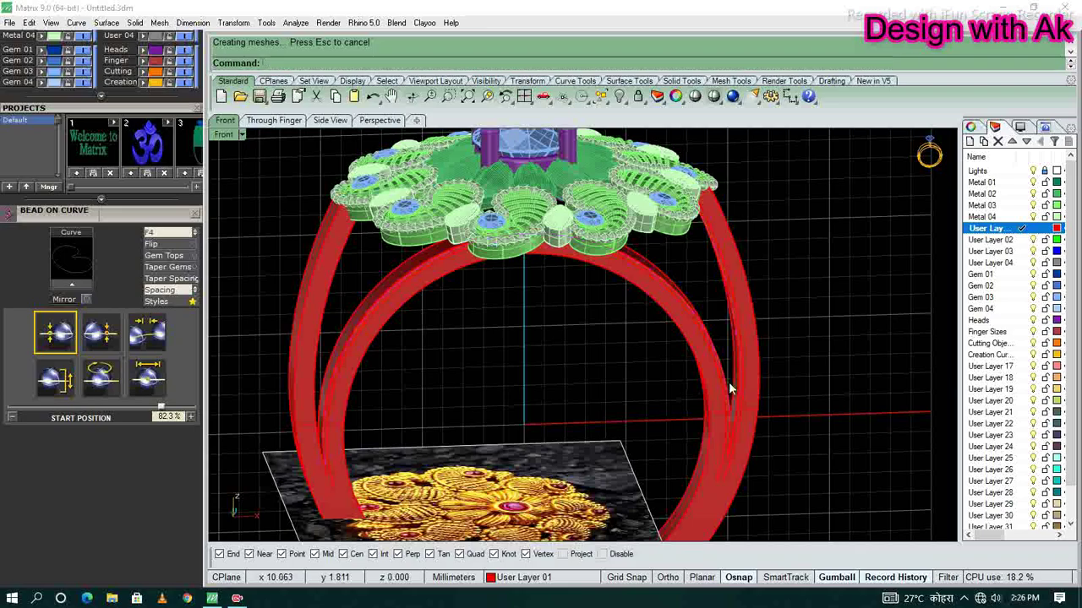
{"action": "scroll", "coordinate": [728, 382], "scroll_direction": "up", "scroll_amount": 3}
- Repeat the 0.2 fillet on the remaining shank edges
{"action": "key", "text": "Return"}
{"action": "scroll", "coordinate": [726, 392], "scroll_direction": "down", "scroll_amount": 3}
{"action": "scroll", "coordinate": [633, 360], "scroll_direction": "down", "scroll_amount": 2}
{"action": "scroll", "coordinate": [598, 381], "scroll_direction": "up", "scroll_amount": 3}
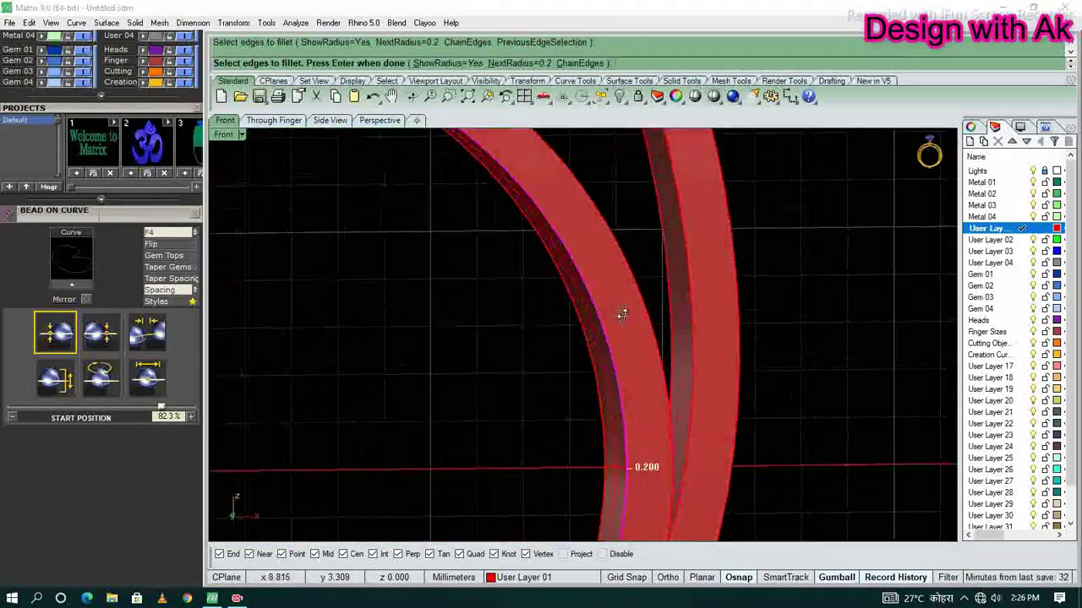
{"action": "scroll", "coordinate": [623, 313], "scroll_direction": "down", "scroll_amount": 1}
{"action": "key", "text": "Return"}
{"action": "key", "text": "Return"}
{"action": "scroll", "coordinate": [591, 351], "scroll_direction": "up", "scroll_amount": 3}
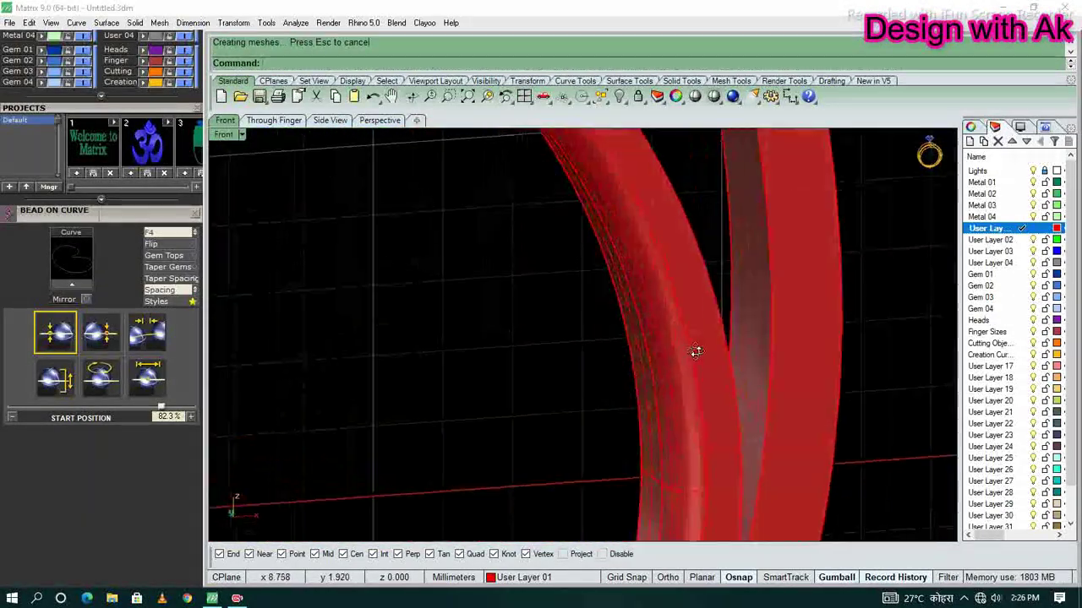
{"action": "scroll", "coordinate": [642, 355], "scroll_direction": "down", "scroll_amount": 3}
{"action": "key", "text": "ctrl+F2"}
- Shade and tilt the ring, then select all objects and run ShowEdges (SE)
{"action": "scroll", "coordinate": [741, 377], "scroll_direction": "down", "scroll_amount": 3}
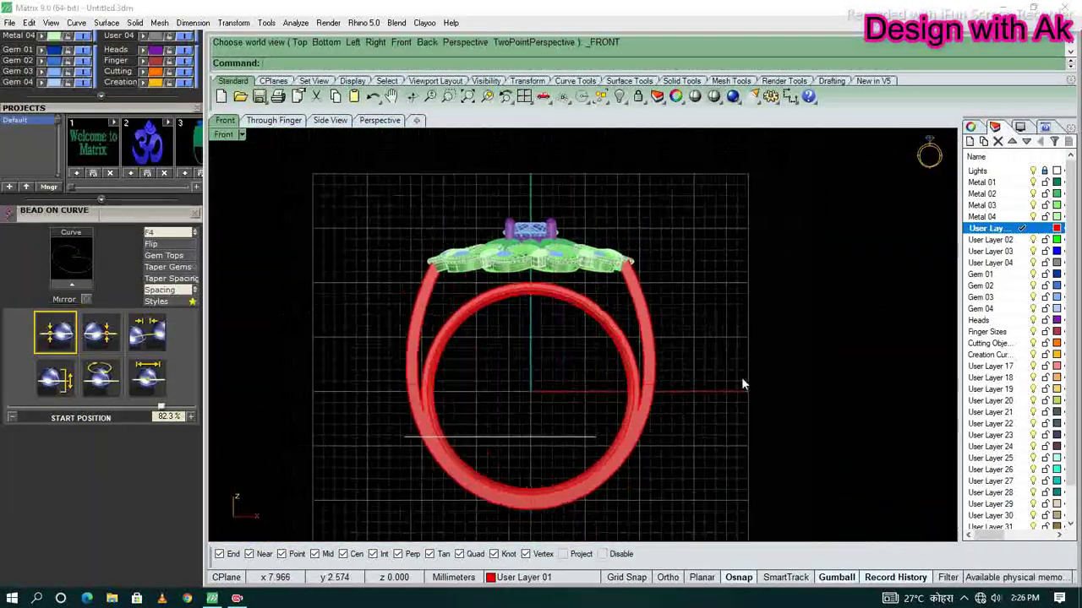
{"action": "left_click", "coordinate": [713, 96]}
{"action": "mouse_move", "coordinate": [541, 279]}
{"action": "right_mouse_down"}
{"action": "mouse_move", "coordinate": [534, 316]}
{"action": "mouse_move", "coordinate": [591, 380]}
{"action": "right_mouse_up"}
{"action": "scroll", "coordinate": [642, 423], "scroll_direction": "up", "scroll_amount": 3}
{"action": "scroll", "coordinate": [661, 459], "scroll_direction": "up", "scroll_amount": 3}
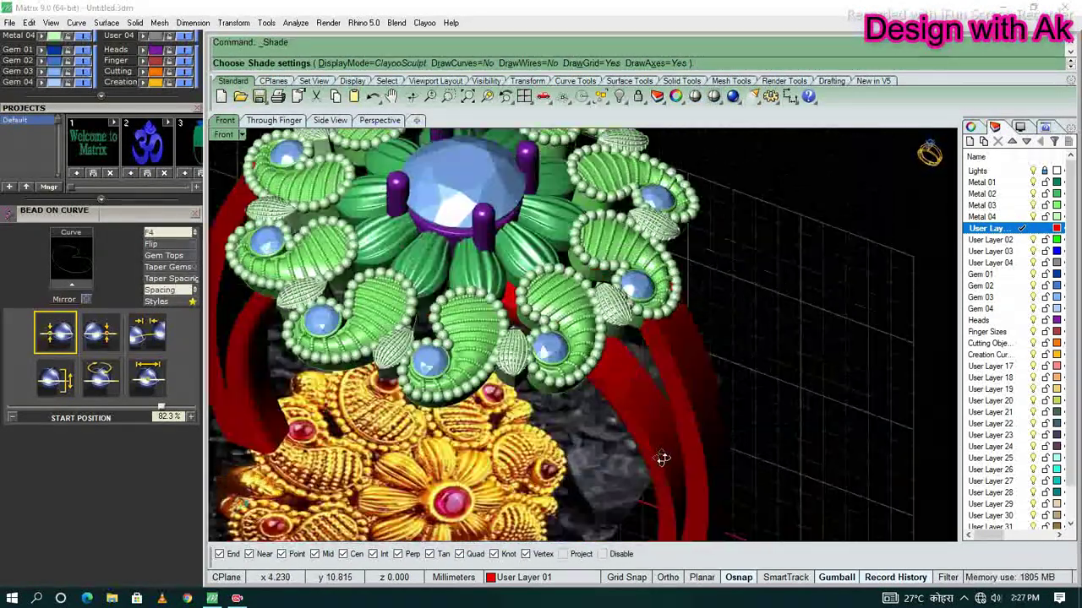
{"action": "key", "text": "ctrl+a"}
{"action": "type", "text": "SE"}
{"action": "key", "text": "Return"}
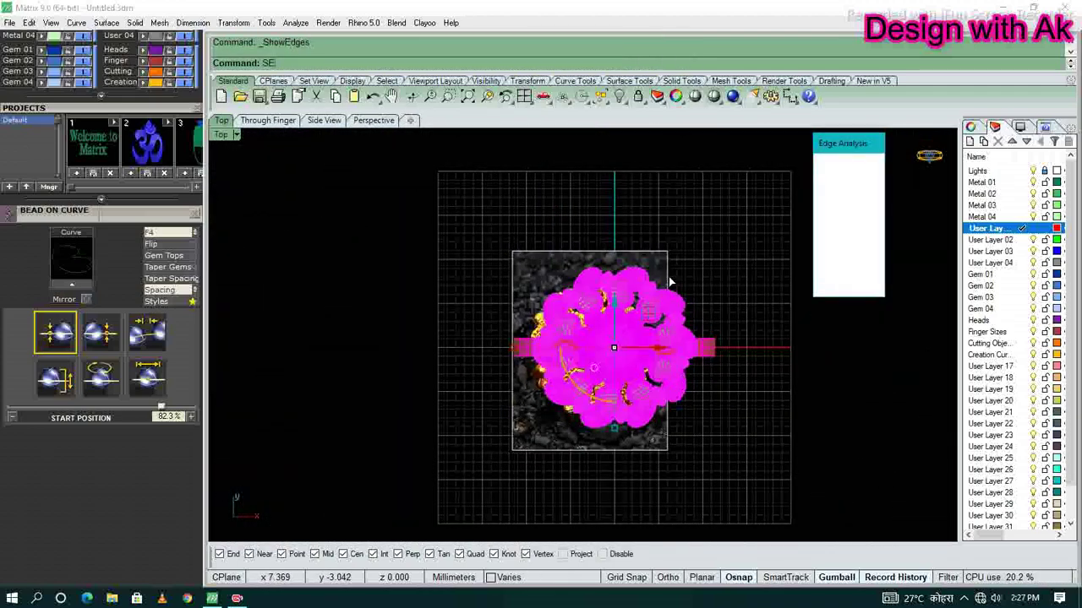